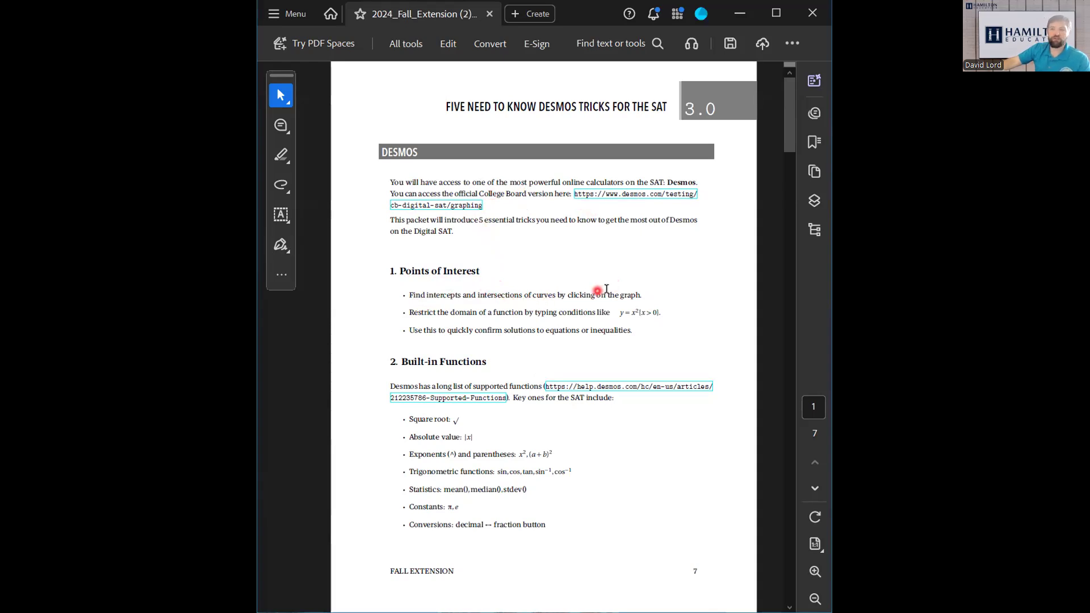
Read through the five Desmos tricks in the PDF, down to the Points of Interest practice questions.
scroll(618, 290, down, 1)
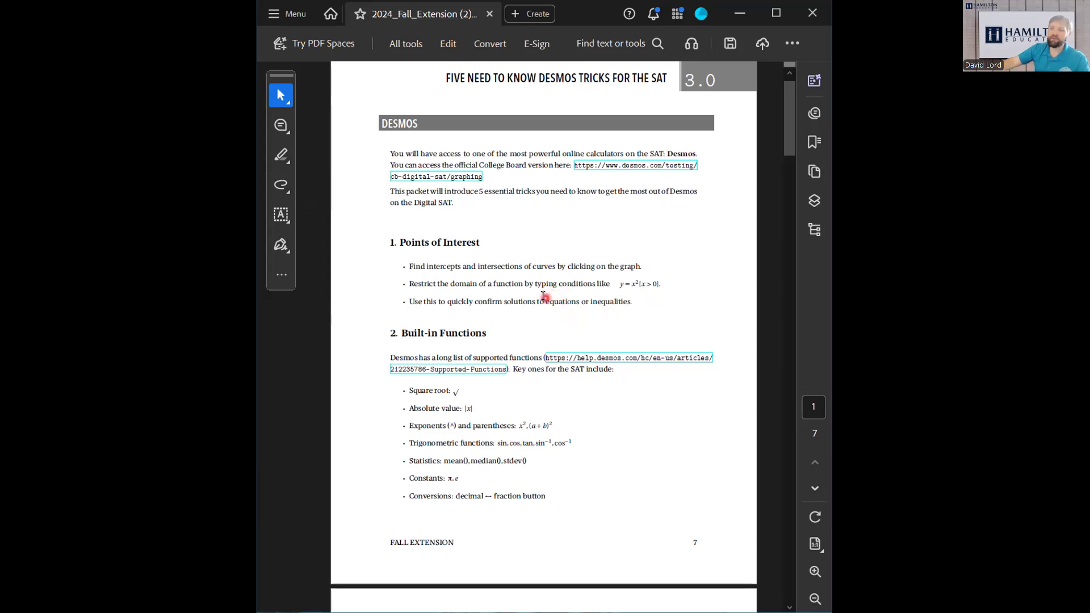
scroll(542, 296, down, 2)
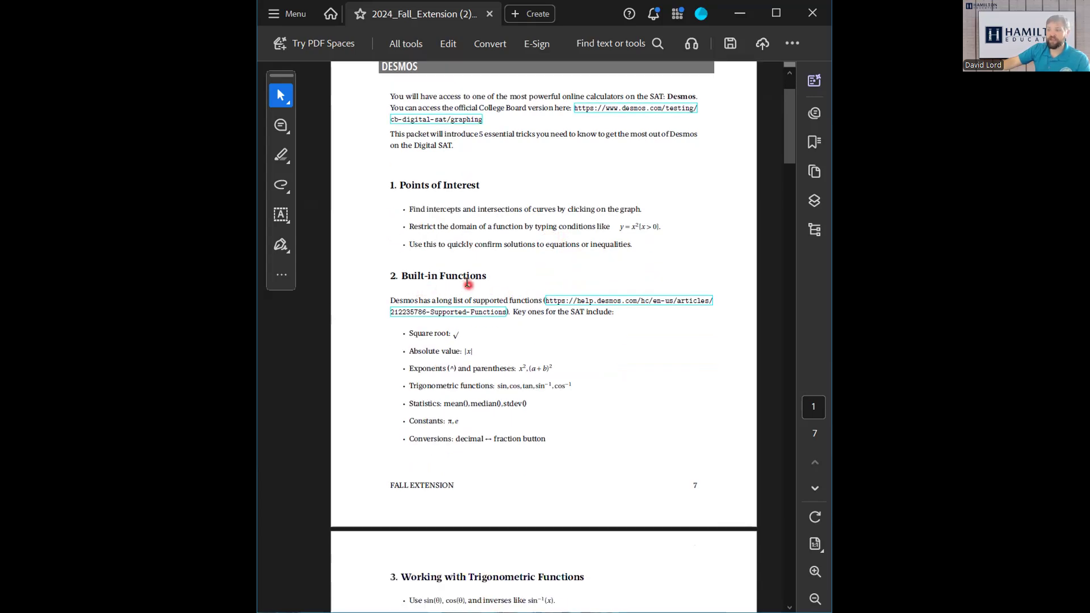
scroll(472, 282, down, 2)
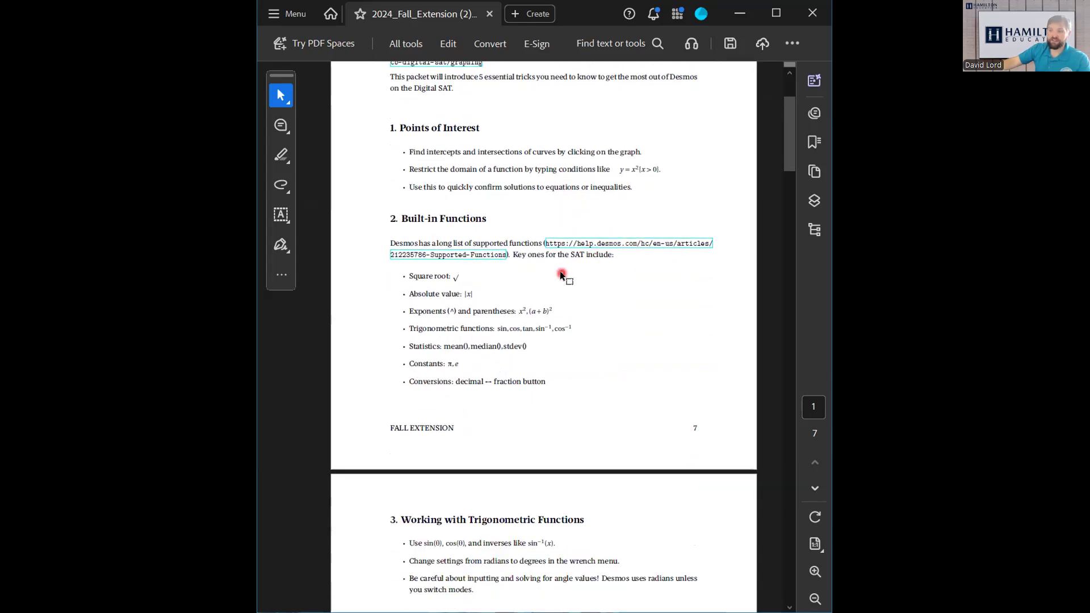
scroll(559, 271, down, 1)
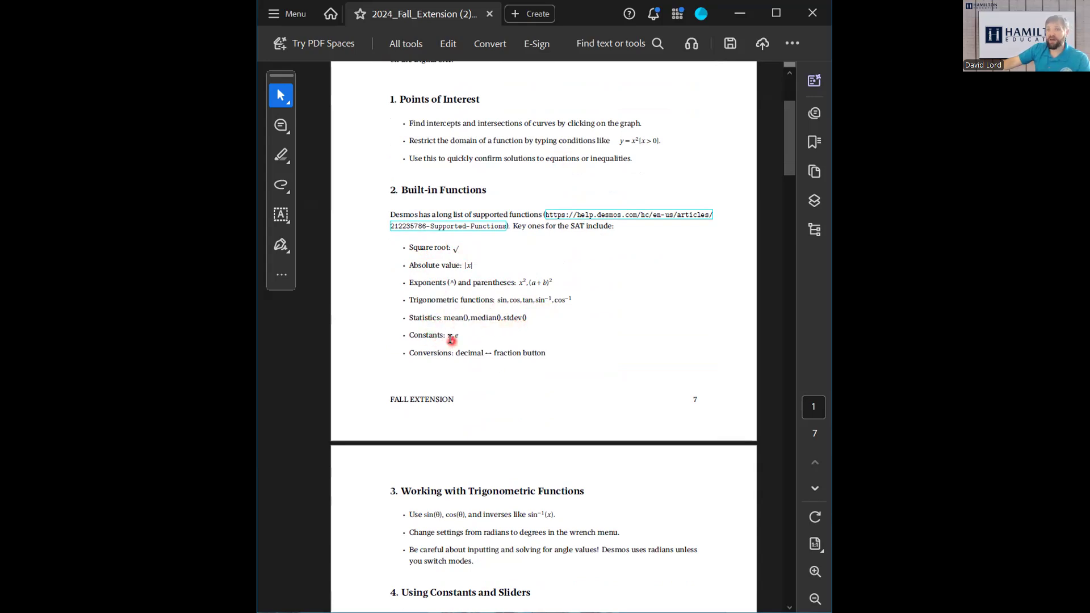
scroll(455, 320, down, 2)
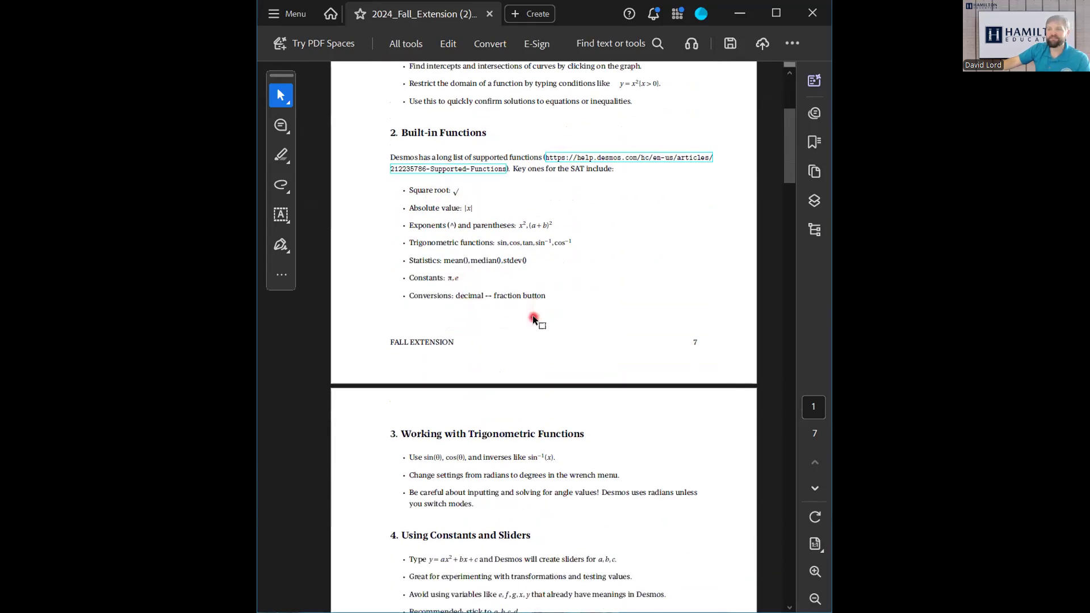
scroll(539, 340, down, 5)
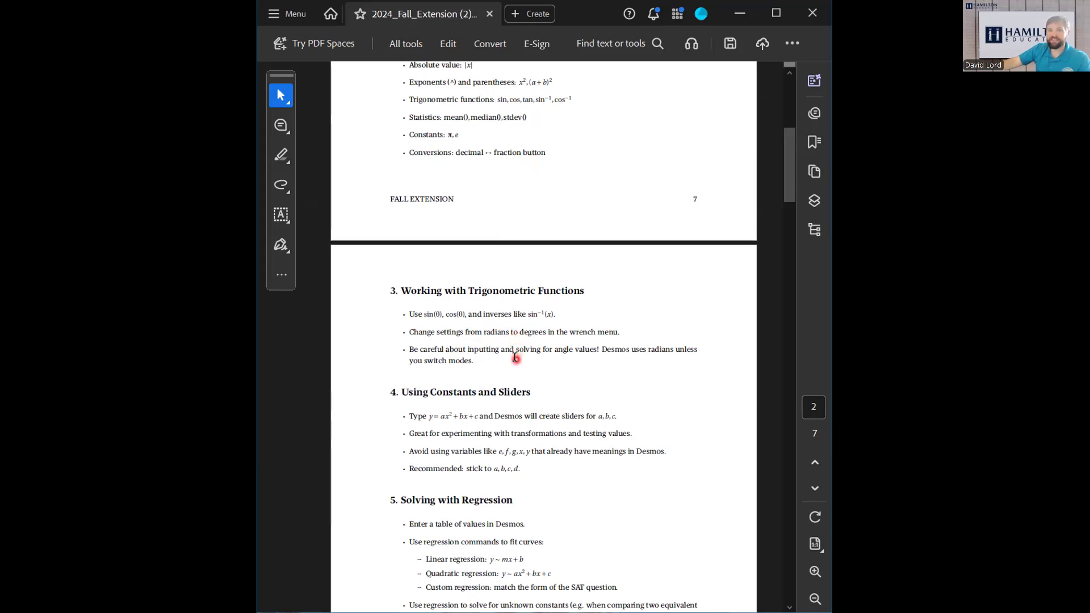
scroll(515, 358, down, 2)
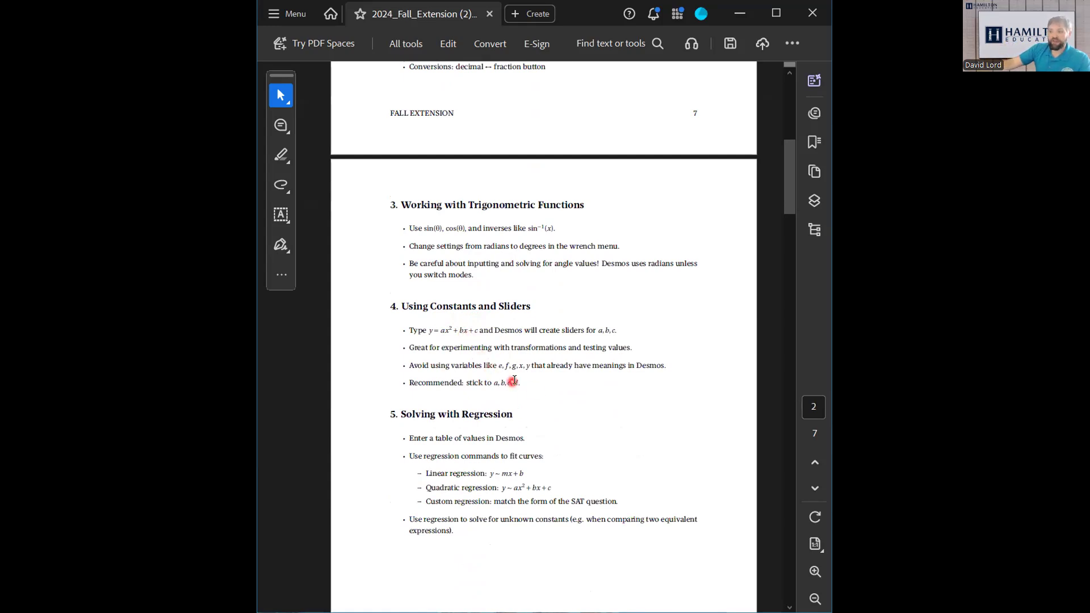
scroll(543, 375, down, 1)
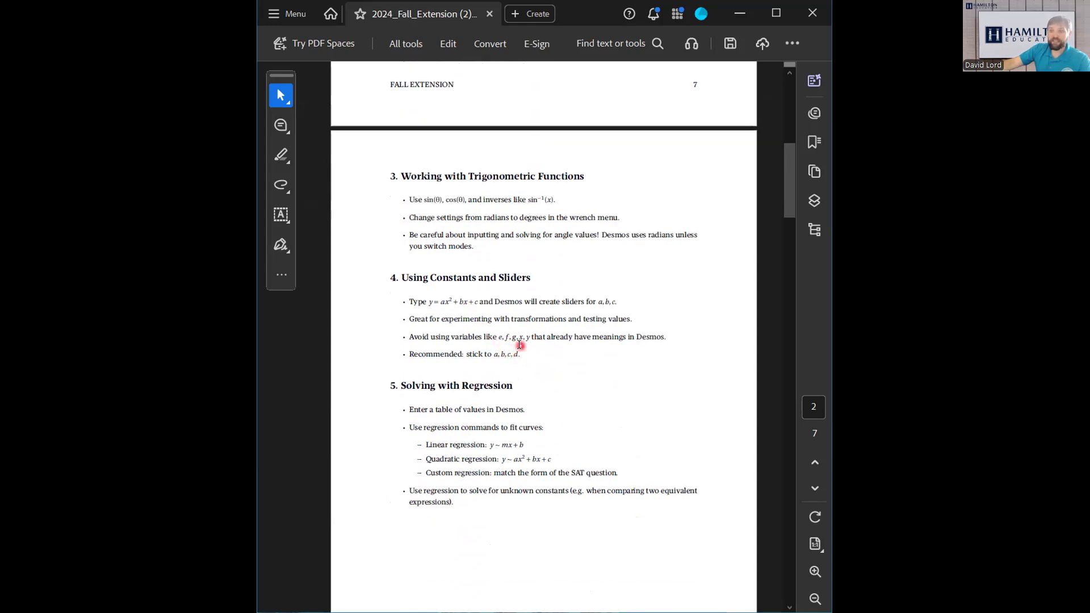
scroll(515, 341, up, 4)
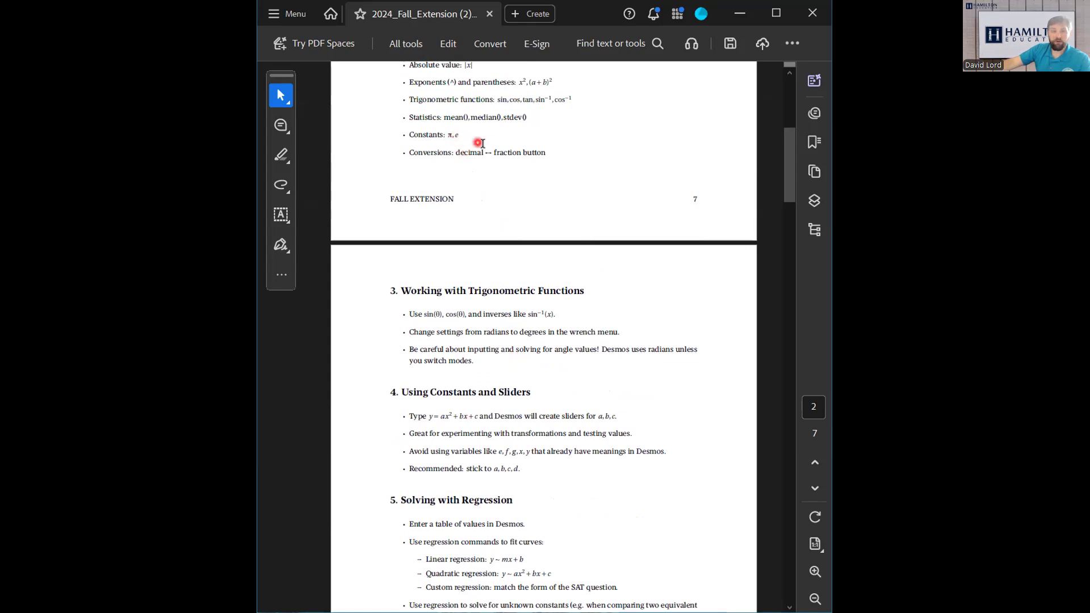
scroll(530, 187, down, 3)
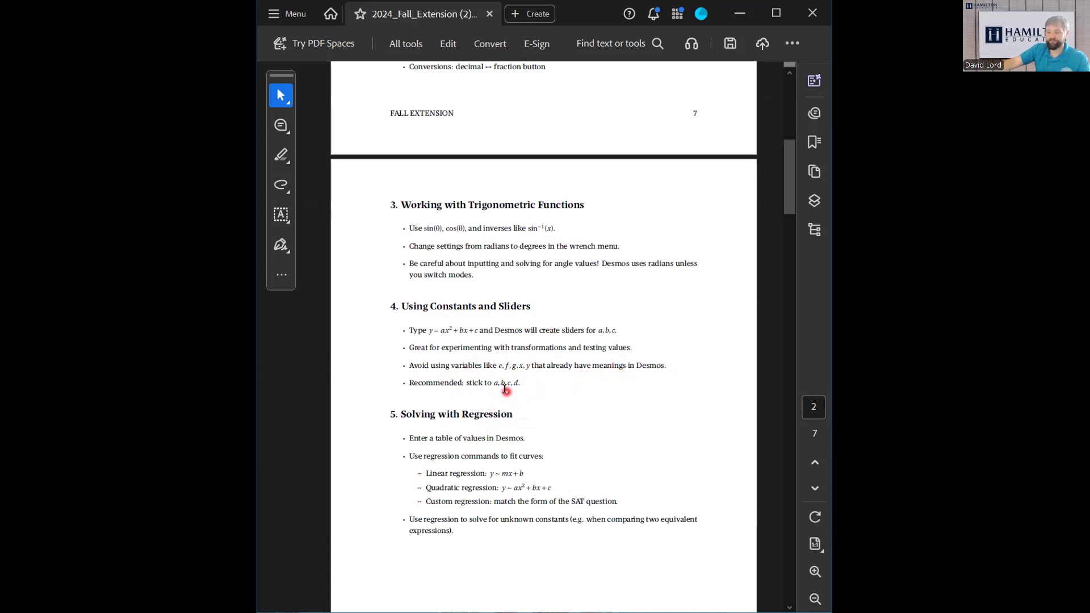
scroll(505, 389, down, 2)
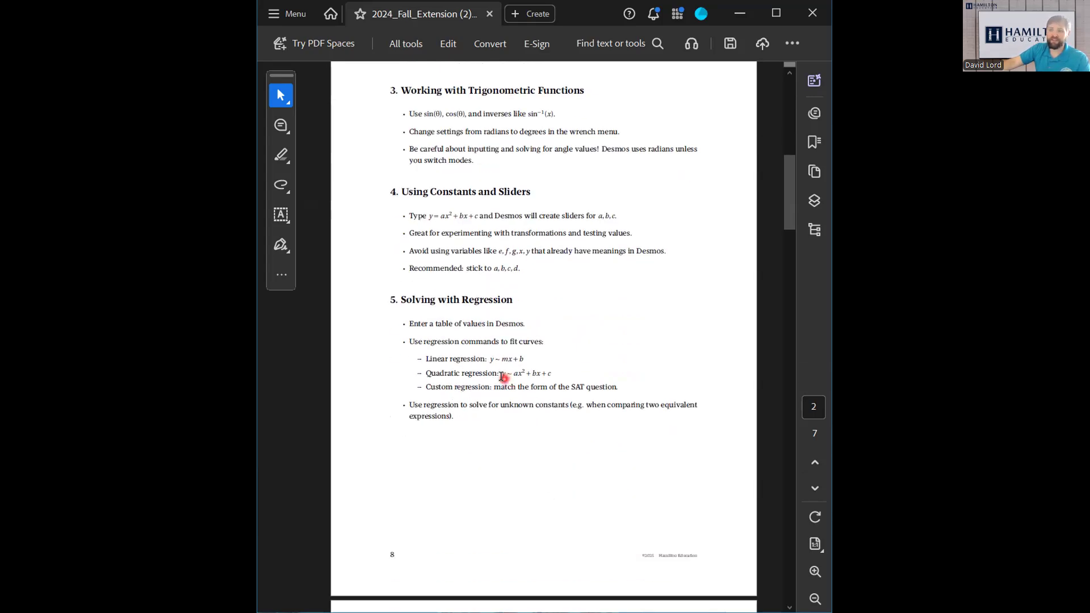
scroll(487, 359, down, 1)
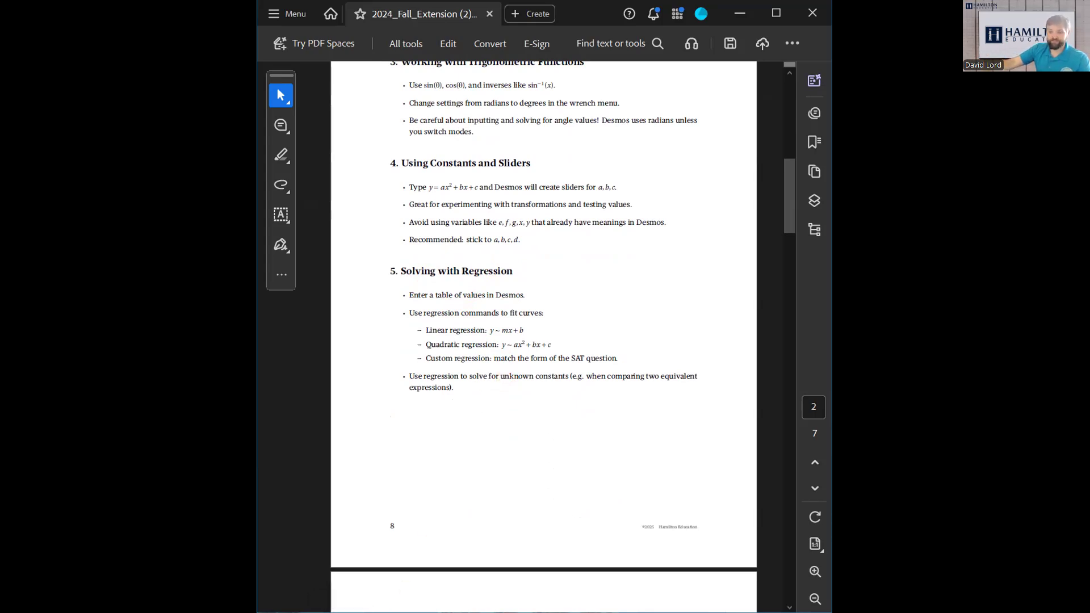
scroll(611, 472, down, 6)
scroll(472, 435, down, 1)
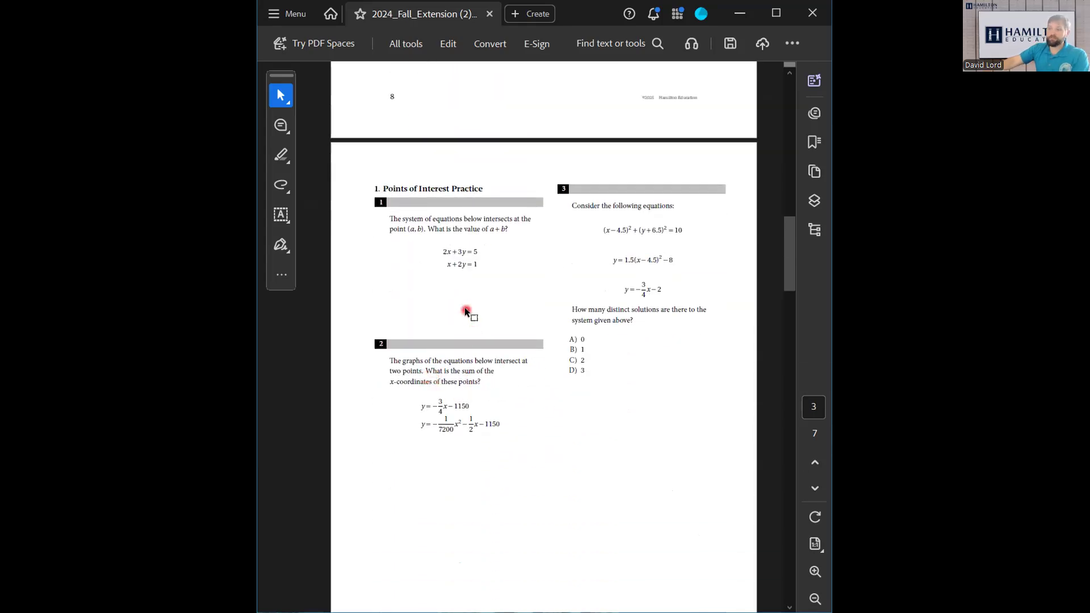
ctrl+scroll(465, 311, up, 2)
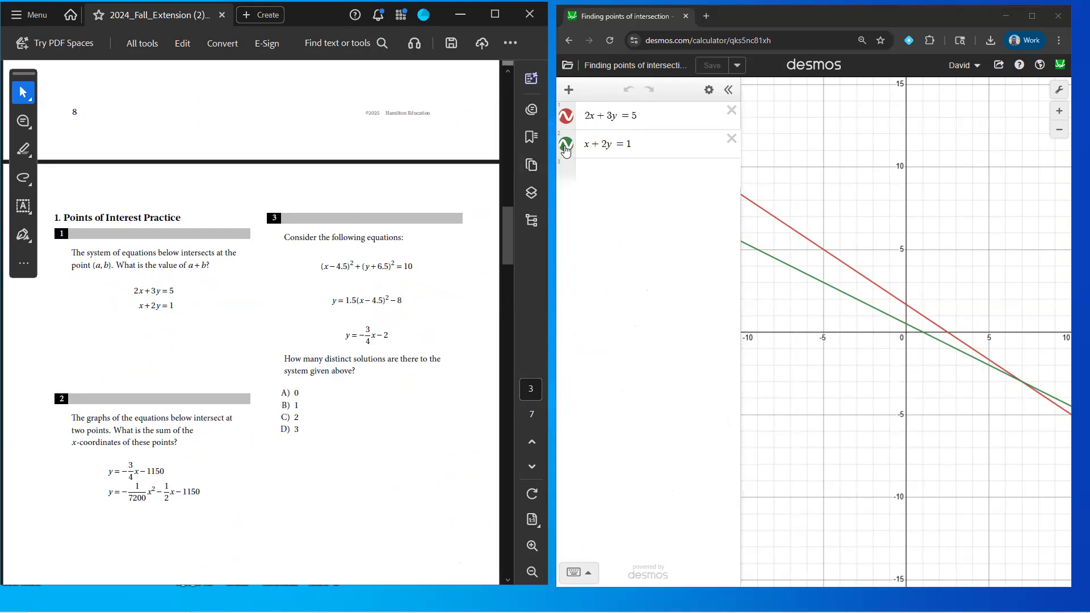
In Desmos, add the intersection point of the two graphed lines as an expression and calculate 7 + −3 below it.
drag(936, 377, 869, 273)
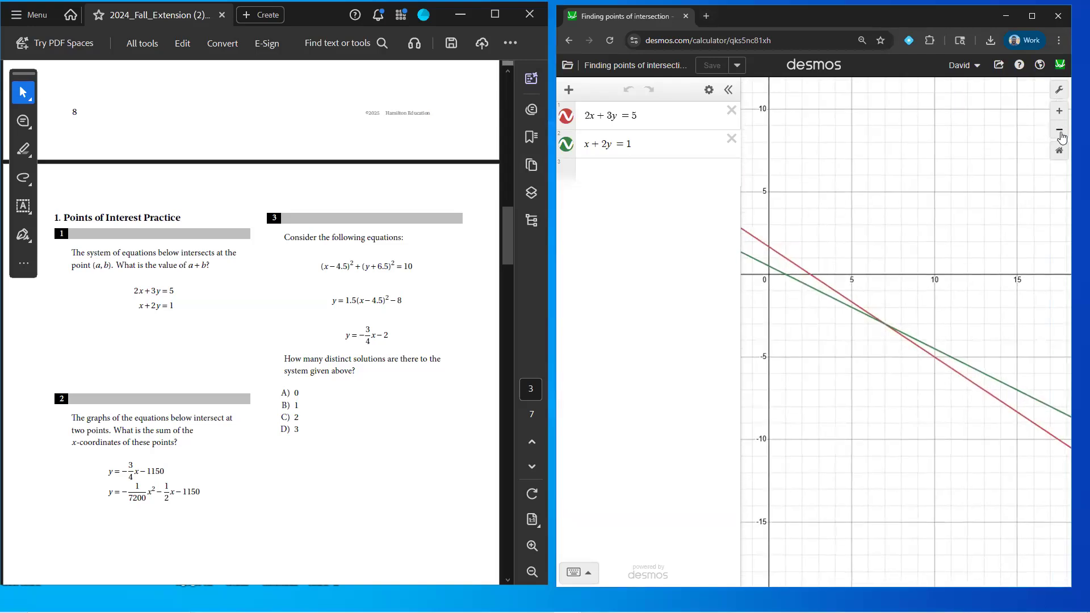
click(941, 345)
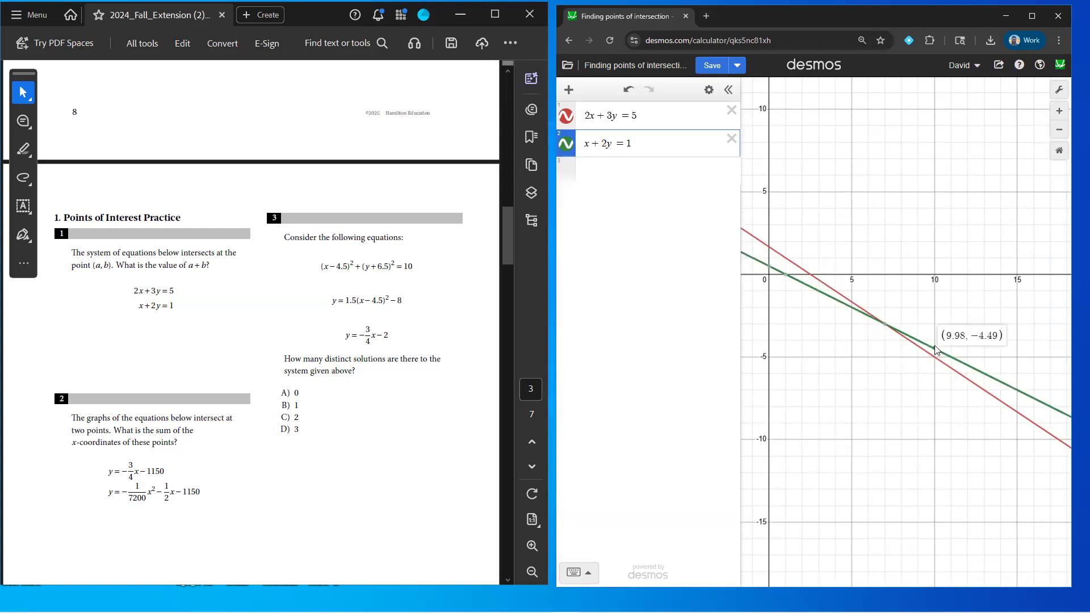
click(885, 325)
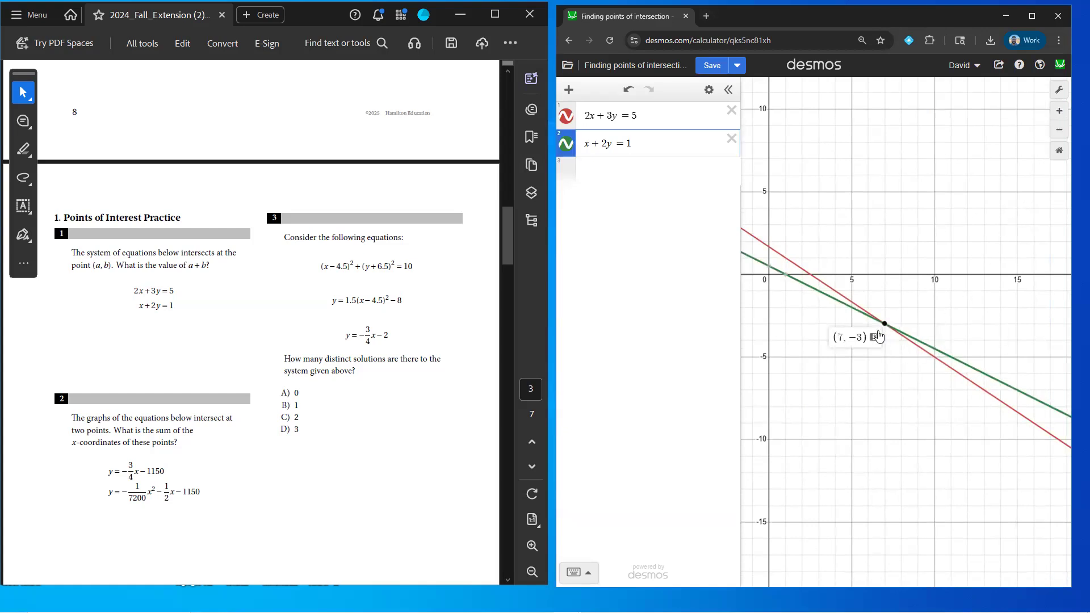
click(874, 337)
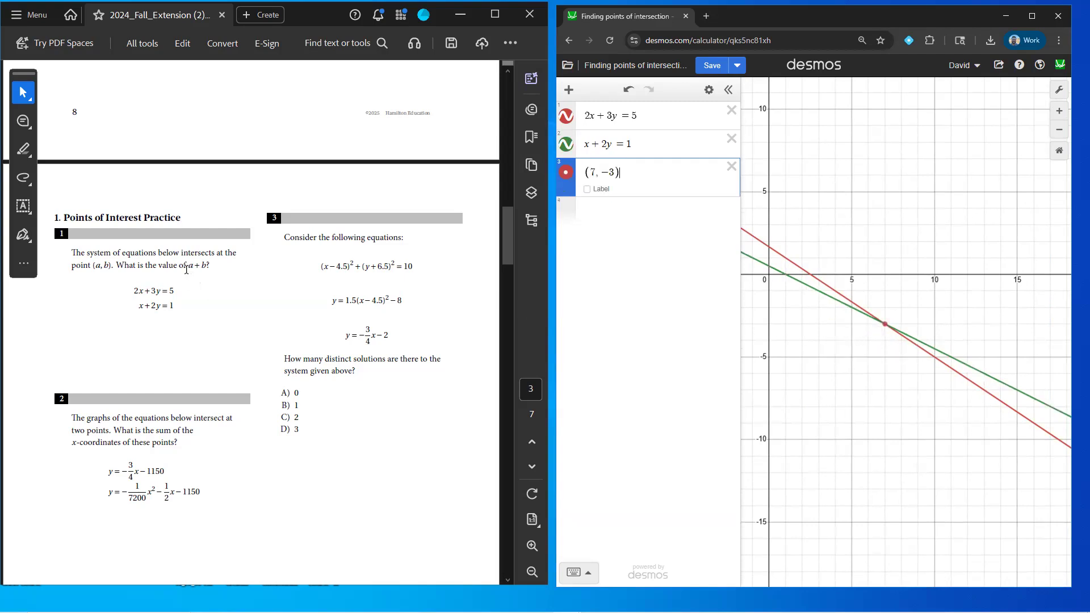
click(623, 215)
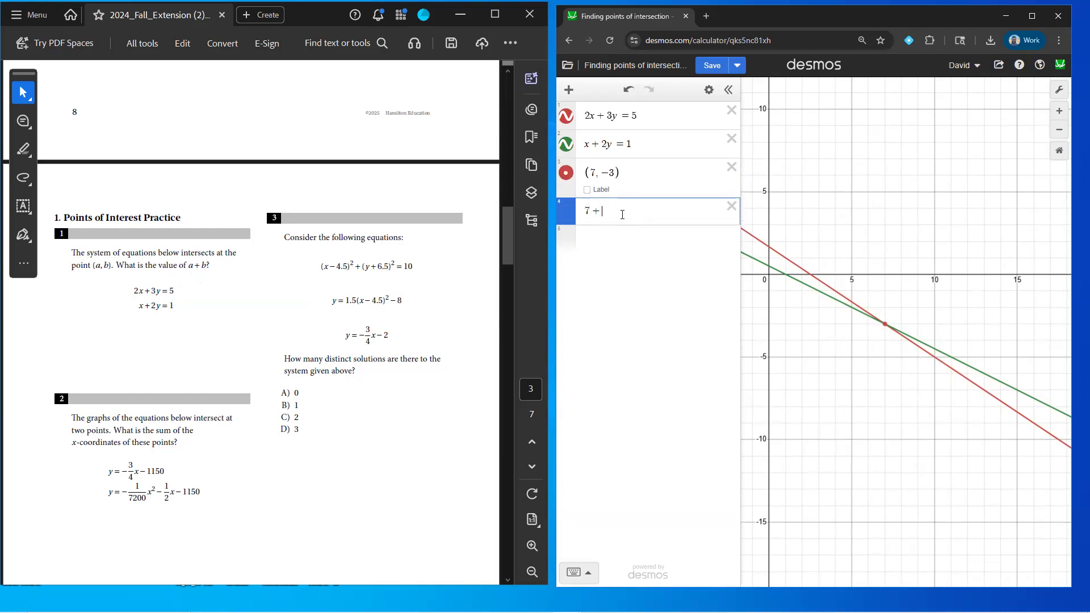
text(7+-3)
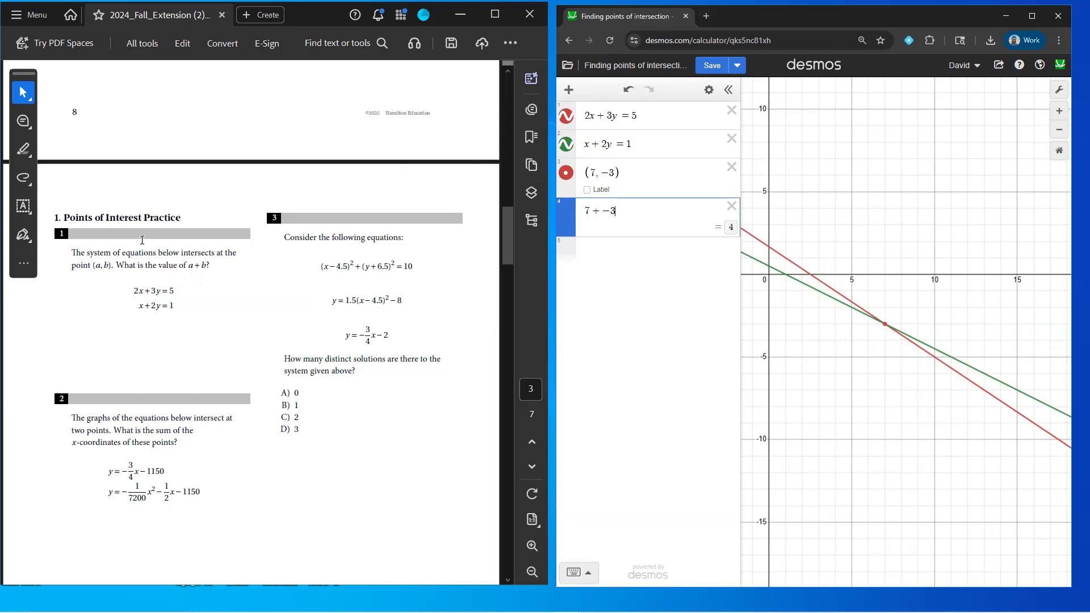
Go to question 2 in the PDF and open the saved points-of-intersection graph with the blank thumbnail from 23 hours ago in Desmos.
scroll(147, 386, down, 5)
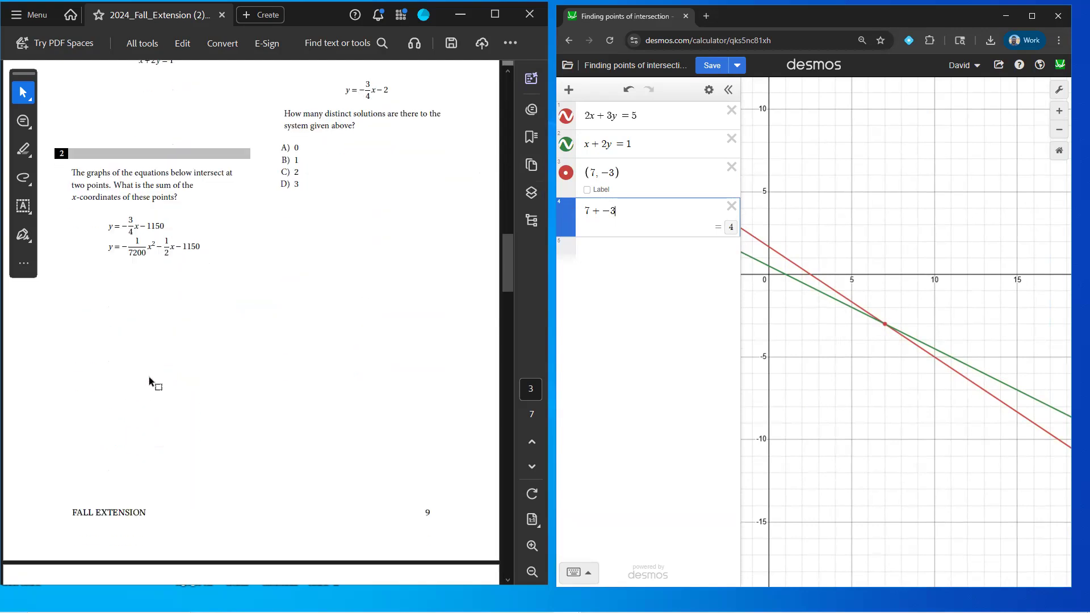
scroll(149, 373, down, 1)
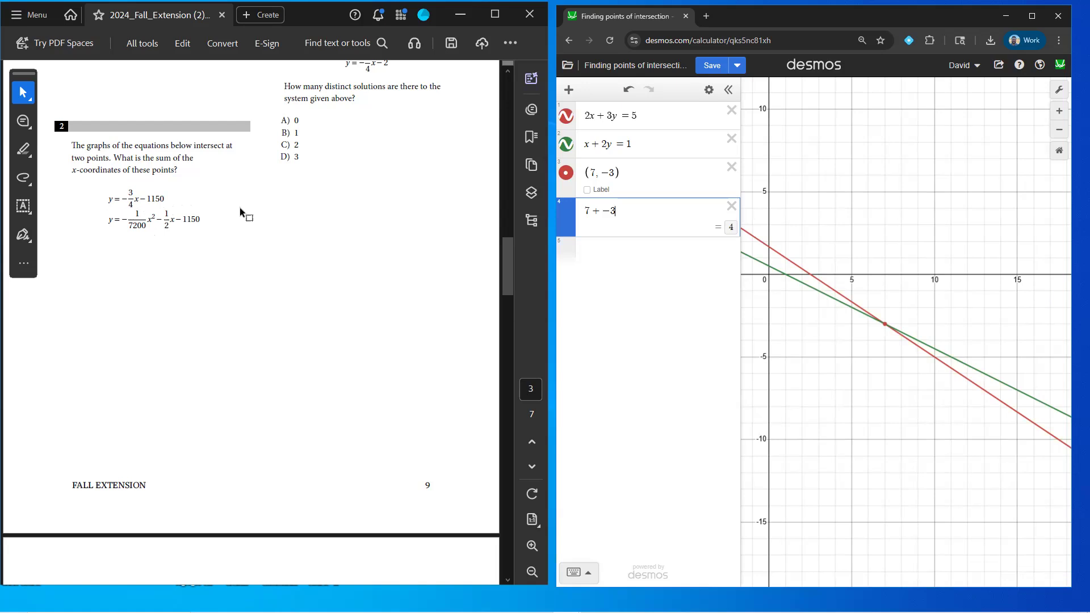
click(568, 64)
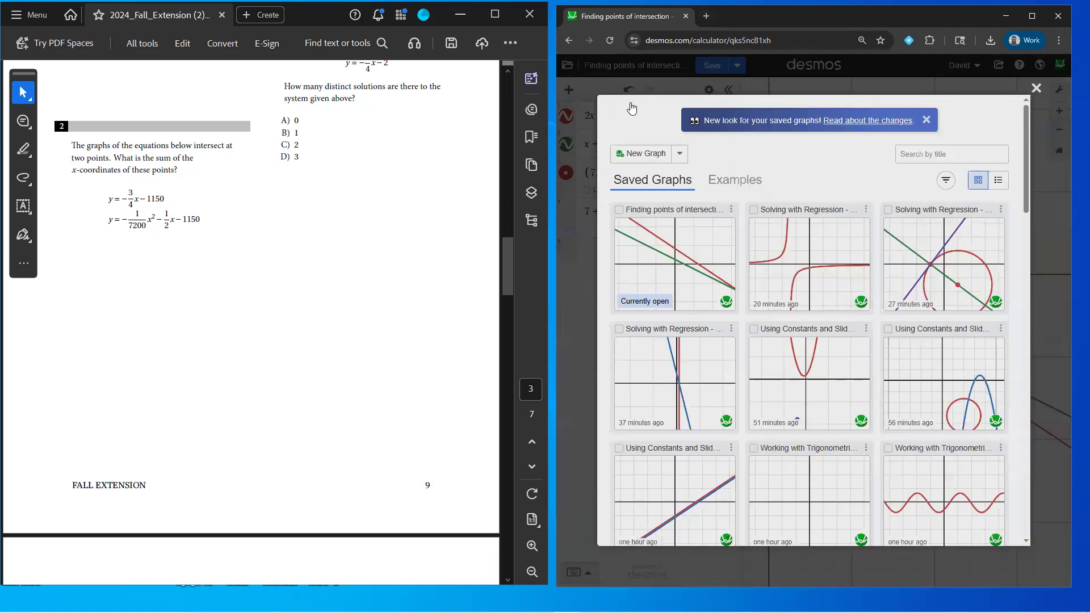
scroll(760, 188, down, 6)
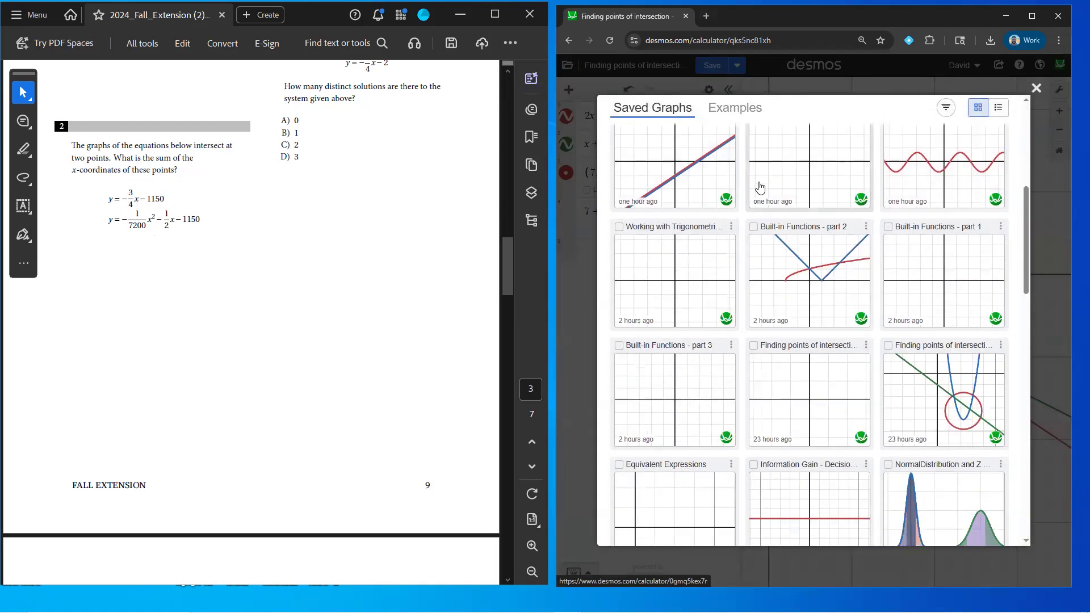
scroll(760, 187, down, 2)
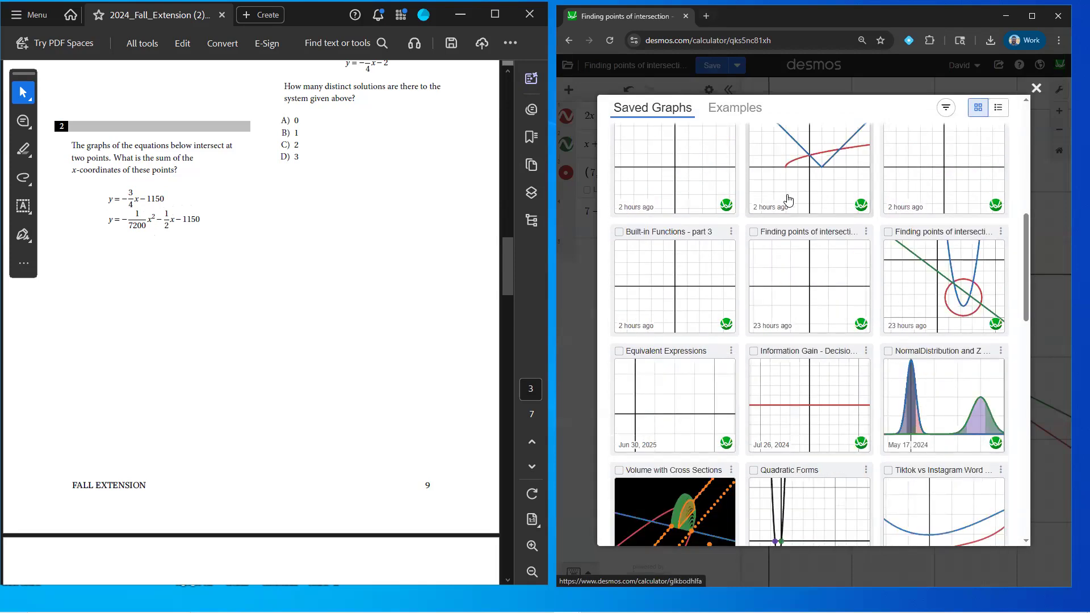
click(805, 279)
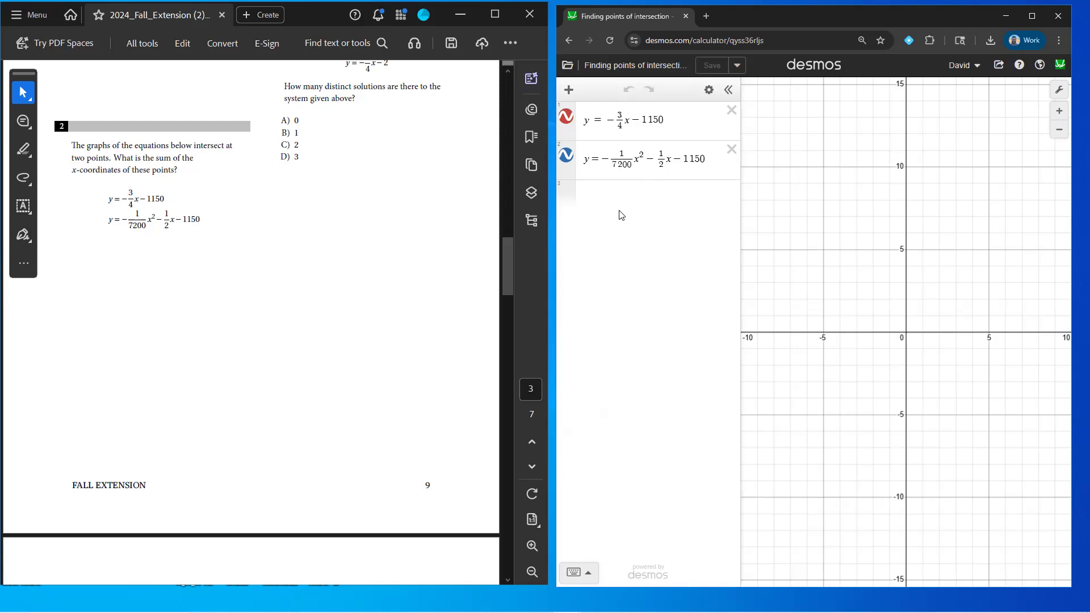
Bring the line and parabola into view and set the graph's x-axis range to −1000 ≤ x ≤ 3000.
click(1058, 132)
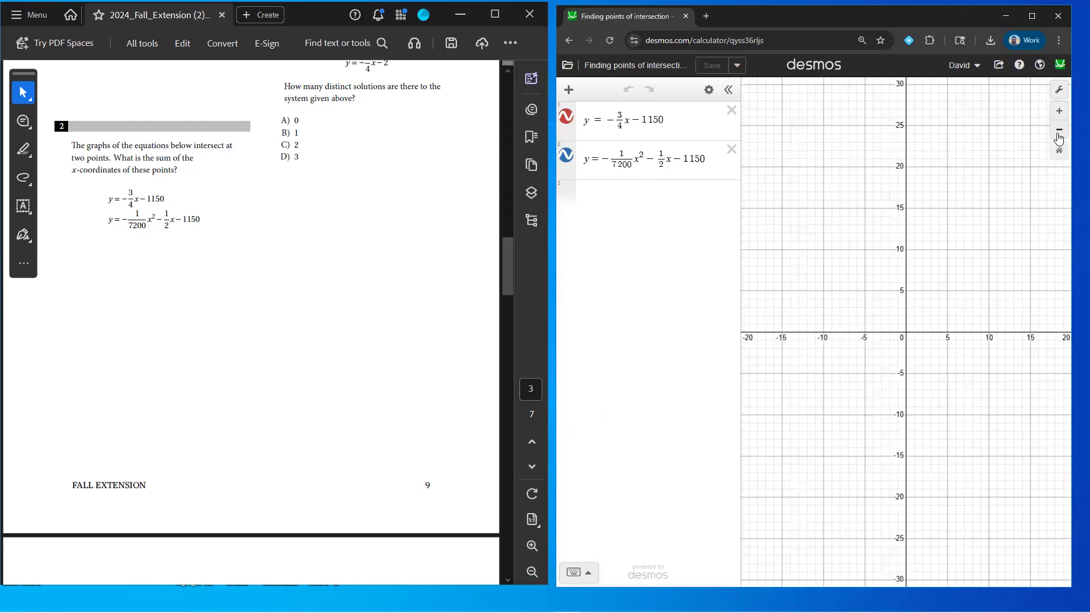
scroll(933, 317, down, 15)
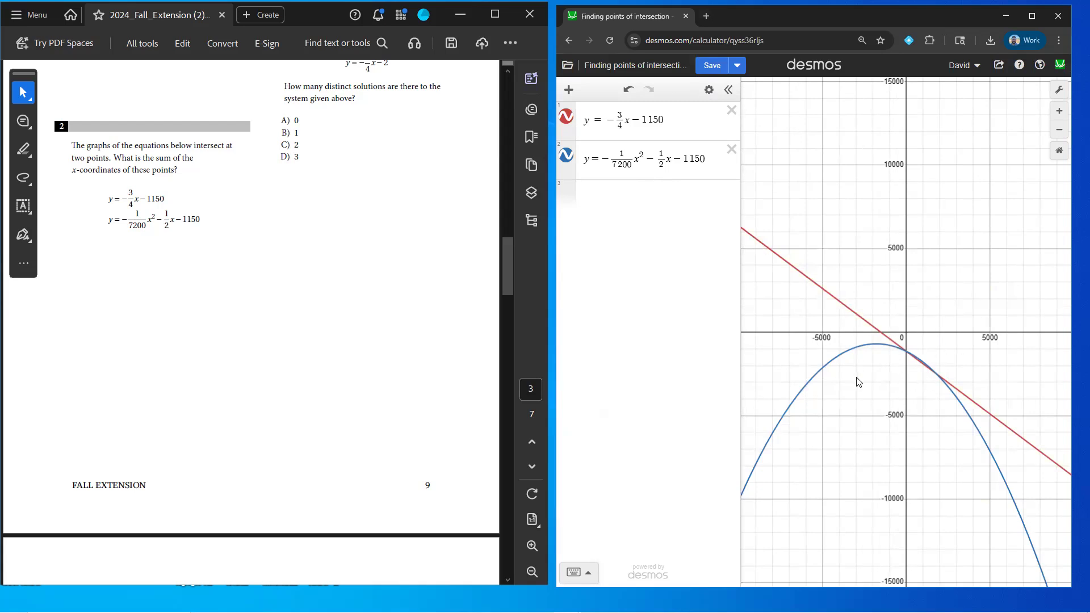
click(1057, 93)
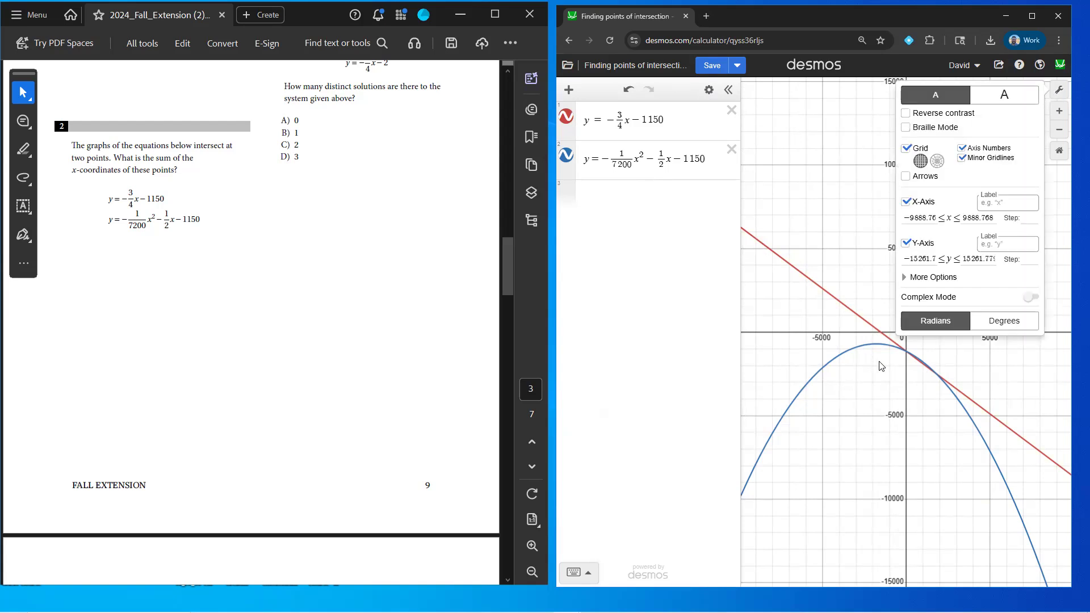
click(914, 219)
drag(910, 218, 946, 220)
text(100)
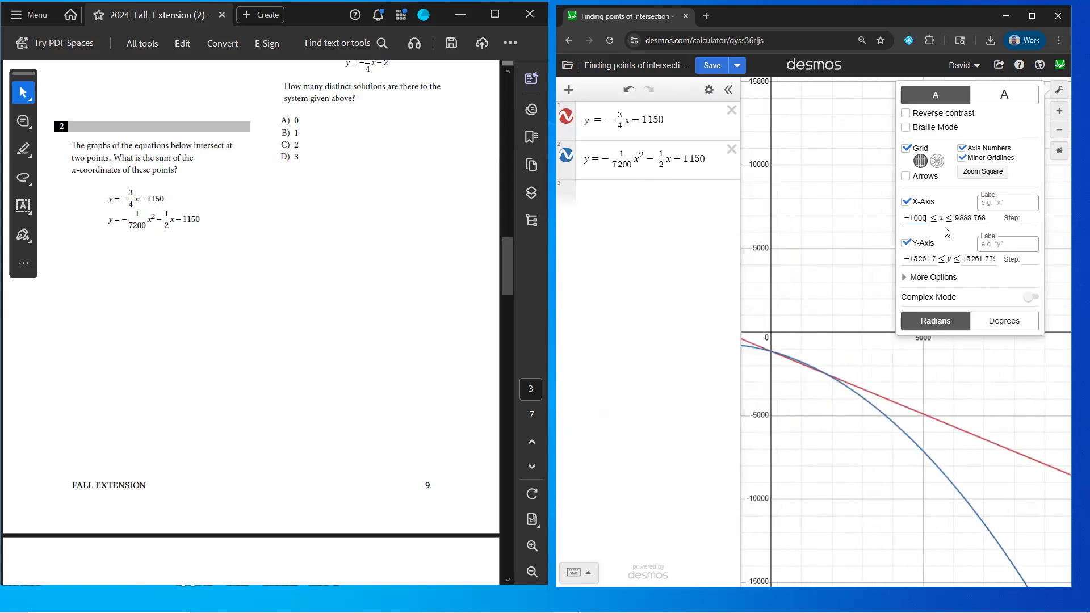
text(0)
key(Tab)
text(2000)
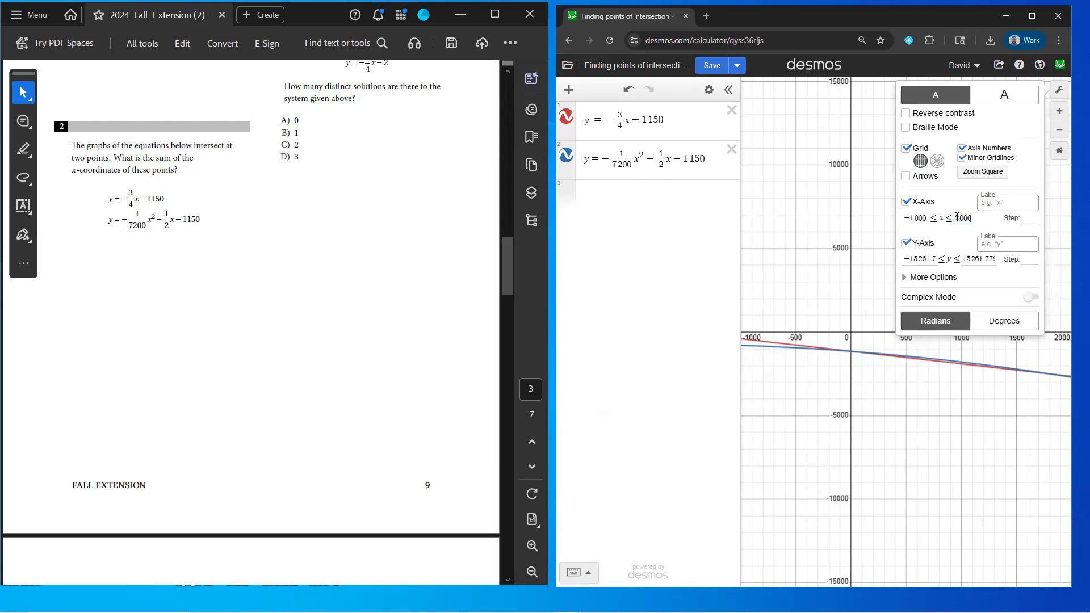
text(3)
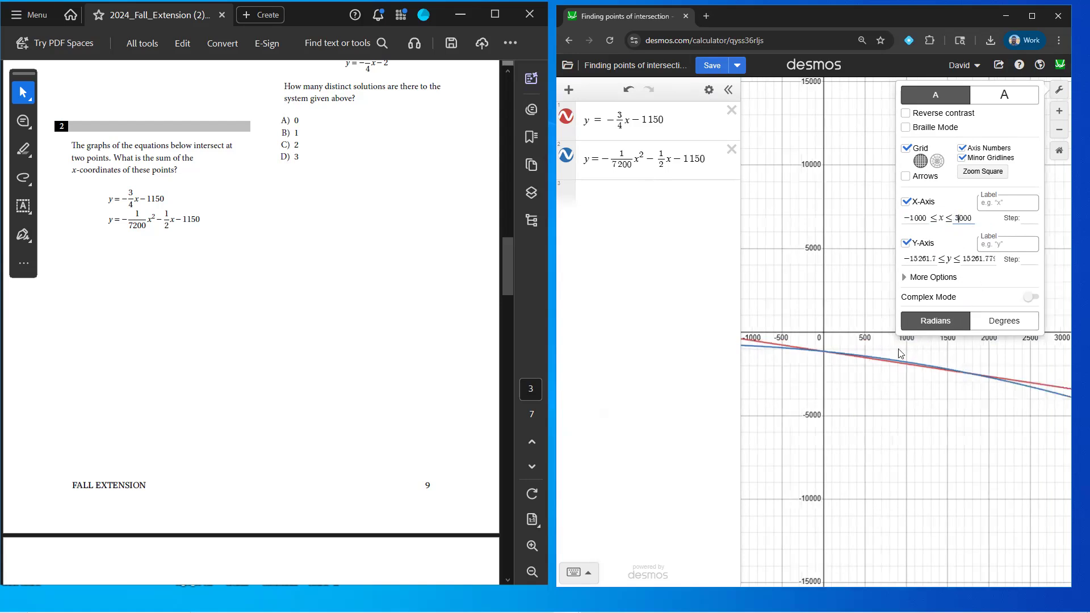
Set the graph's y-axis range to −5000 ≤ y ≤ 0.
click(933, 258)
drag(908, 260, 991, 261)
key(BackSpace)
text(5000)
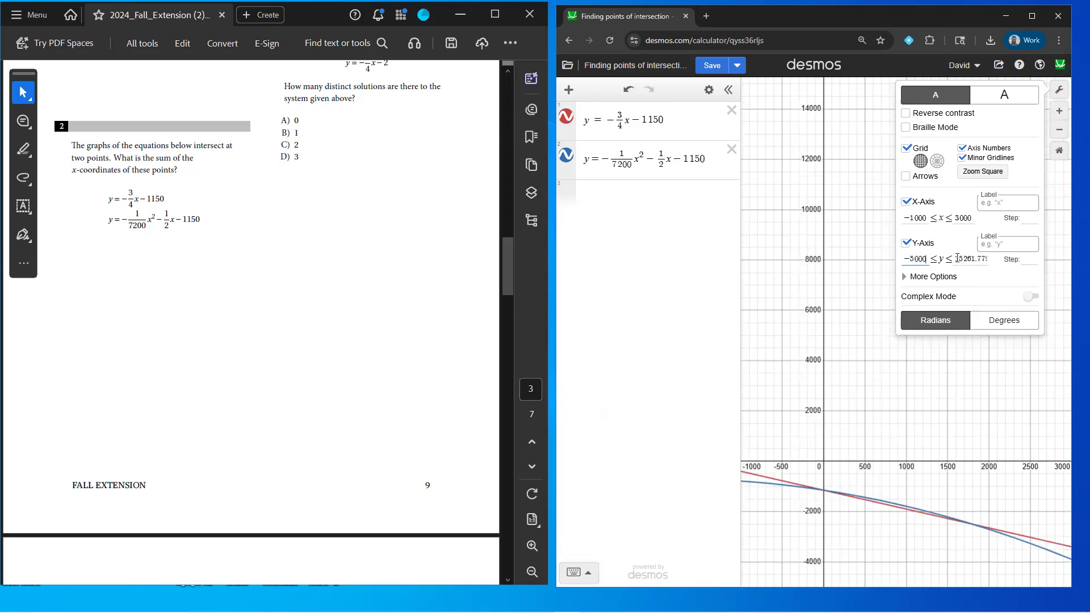
drag(957, 258, 1031, 262)
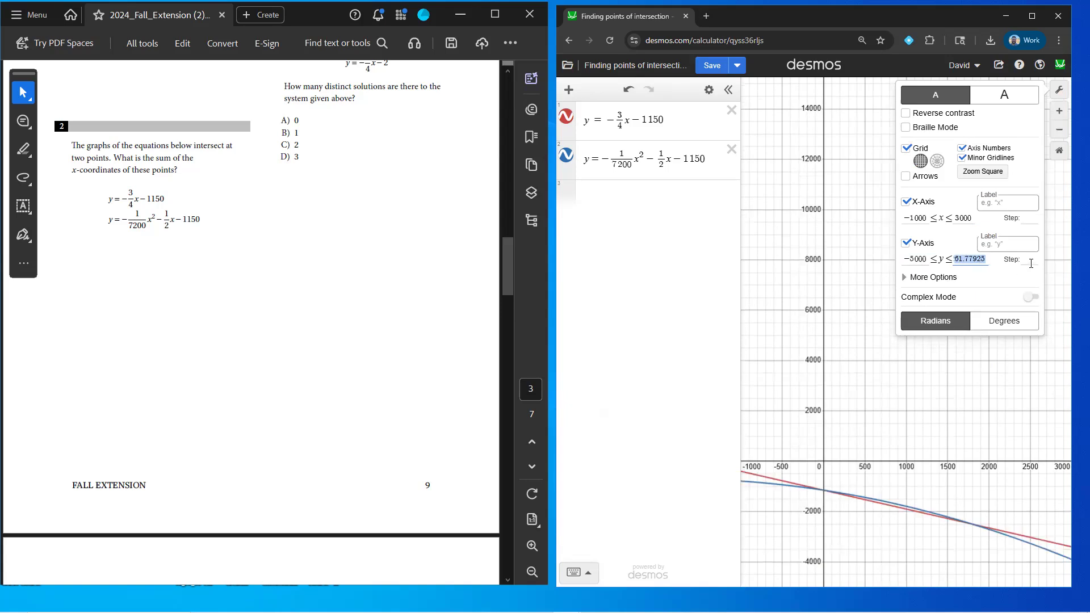
text(0)
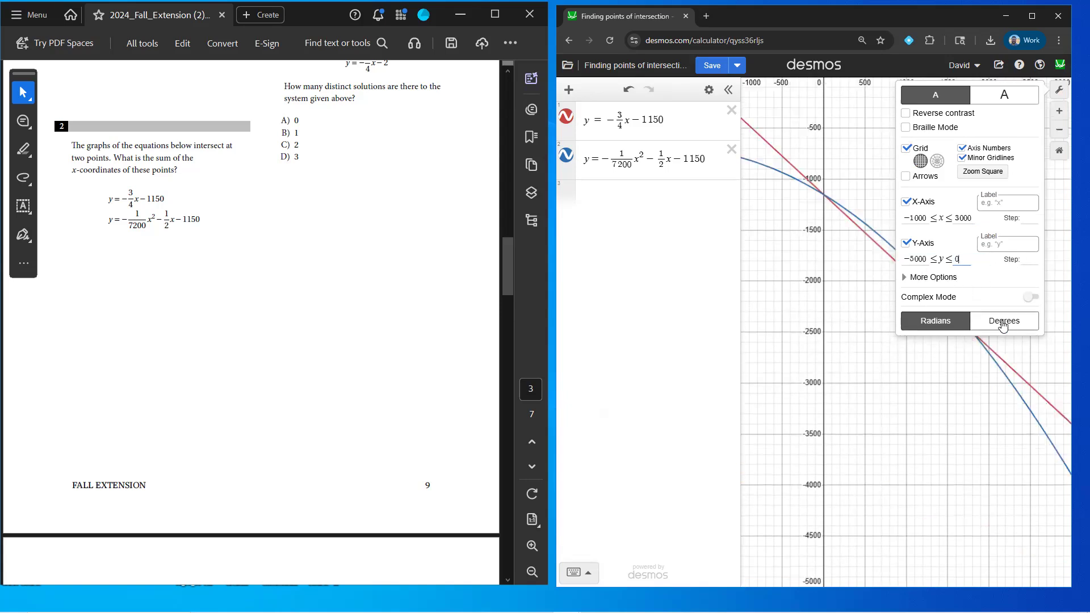
Close the graph settings, reveal both intersections of the line and parabola, and add the two points as expressions.
click(889, 370)
click(823, 196)
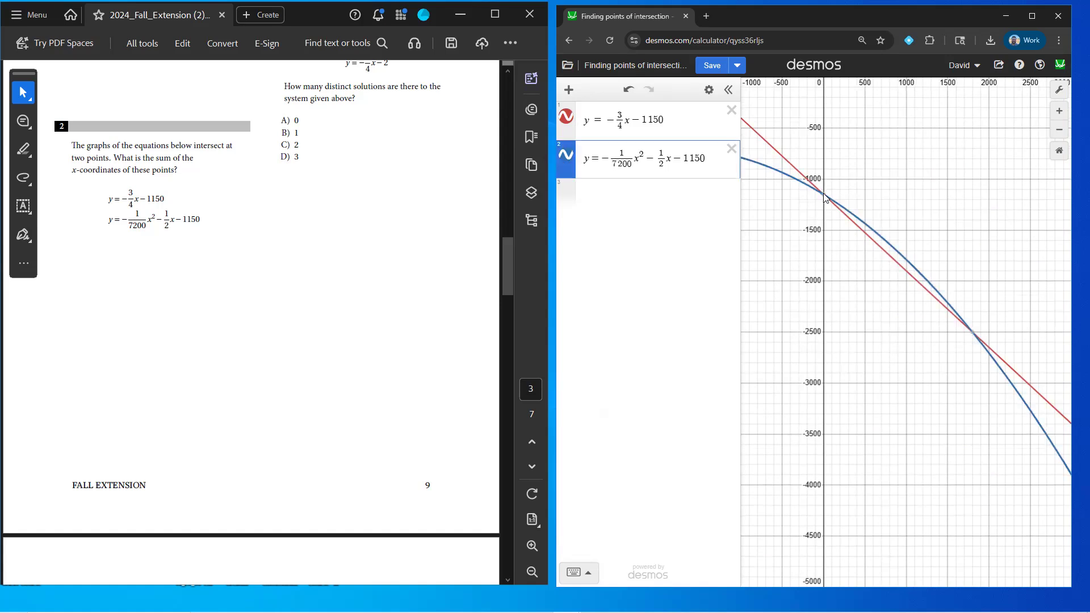
click(976, 333)
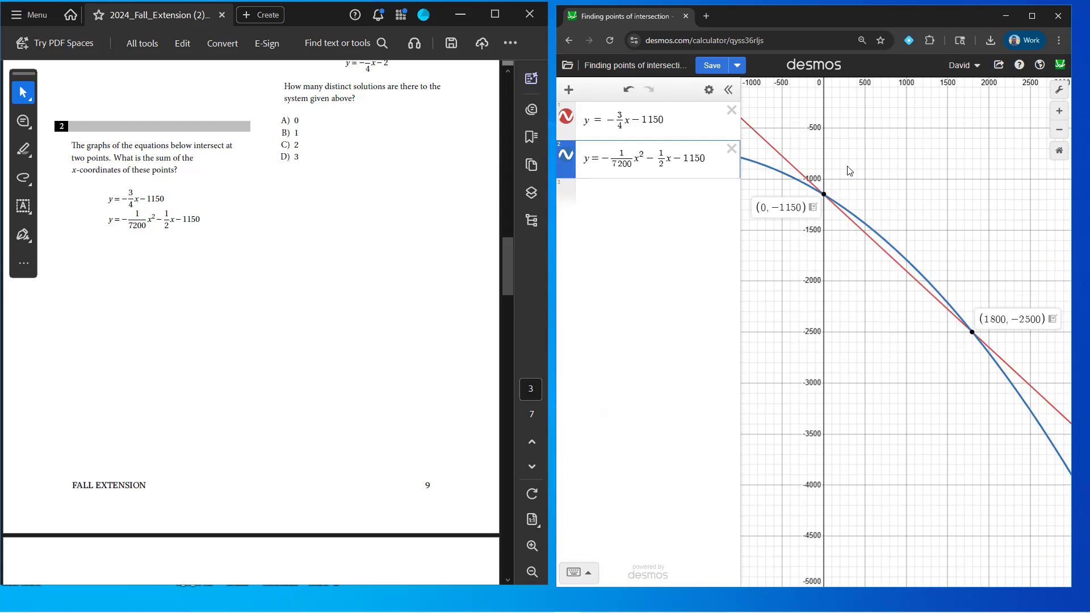
click(813, 207)
click(1051, 319)
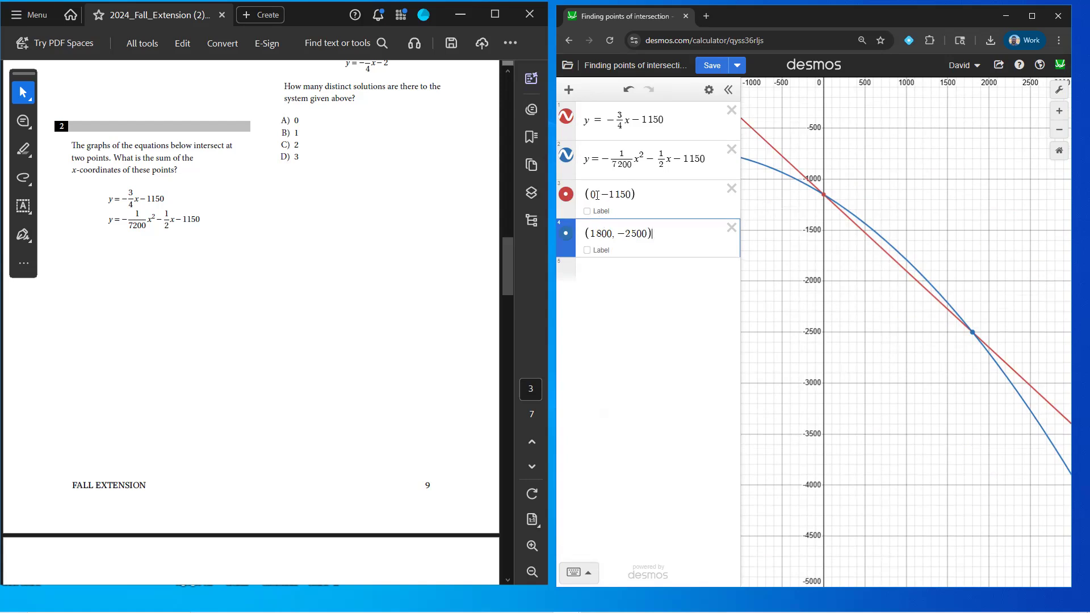
Calculate 0 + 1800 in a new expression and append .x to the point (1800, −2500) to extract its x-coordinate.
key(Up)
double_click(612, 233)
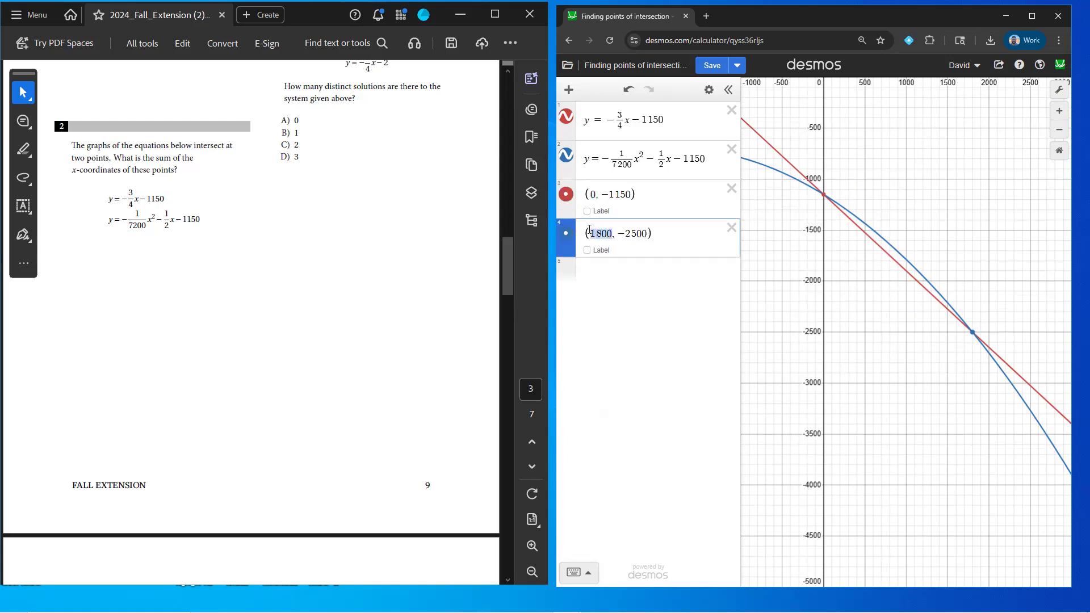
click(611, 278)
text(0+1800)
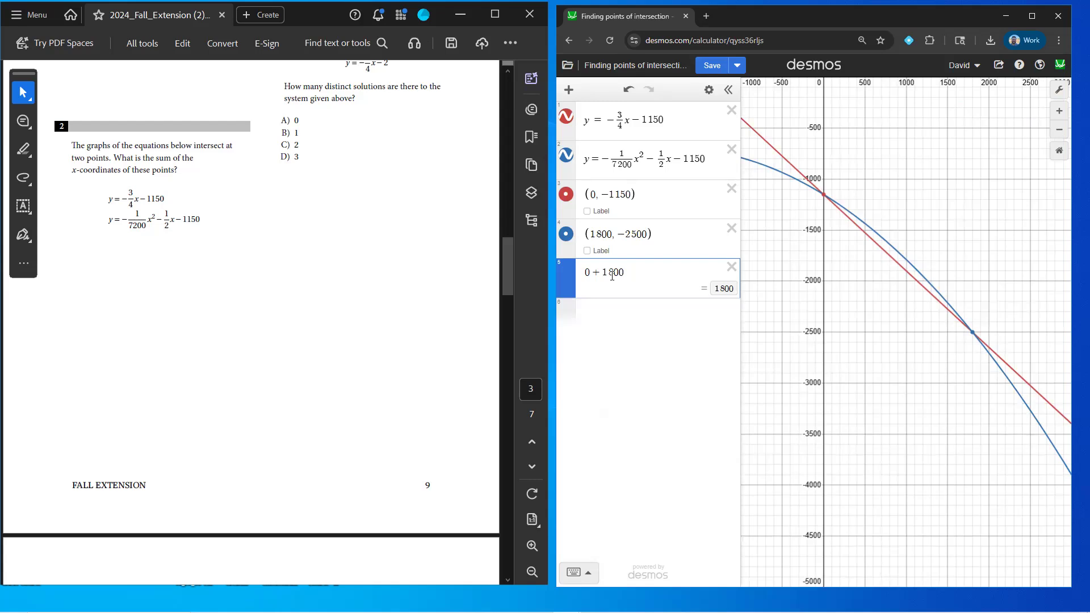
click(659, 248)
text(.x)
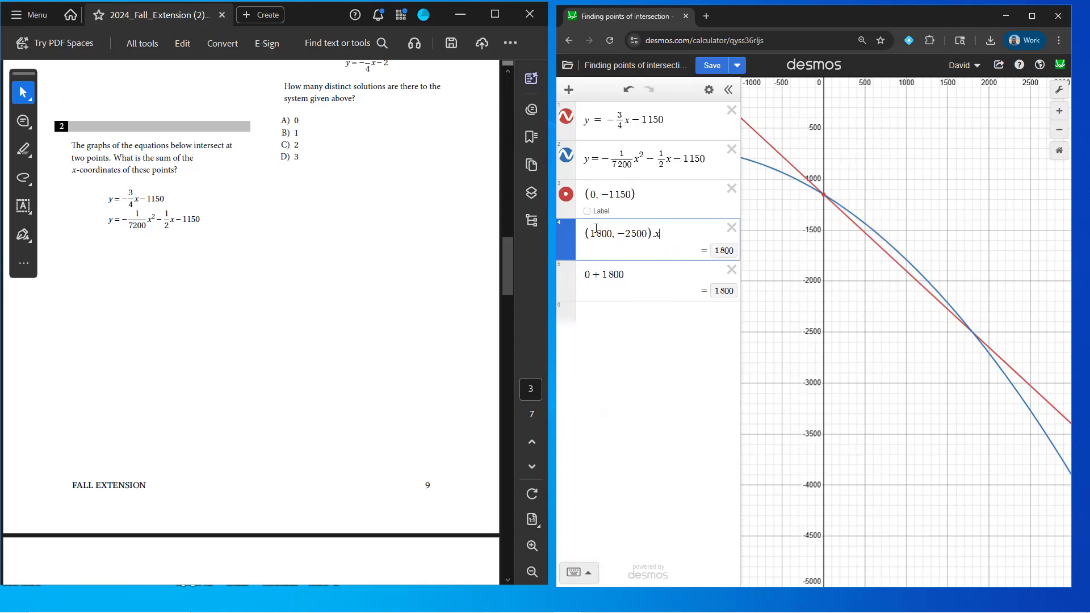
Strip the (1800, −2500).x expression down to just 1800.
drag(662, 236, 615, 236)
click(670, 237)
key(BackSpace)
key(BackSpace)
key(BackSpace)
key(BackSpace)
key(BackSpace)
key(BackSpace)
key(BackSpace)
key(BackSpace)
key(BackSpace)
key(BackSpace)
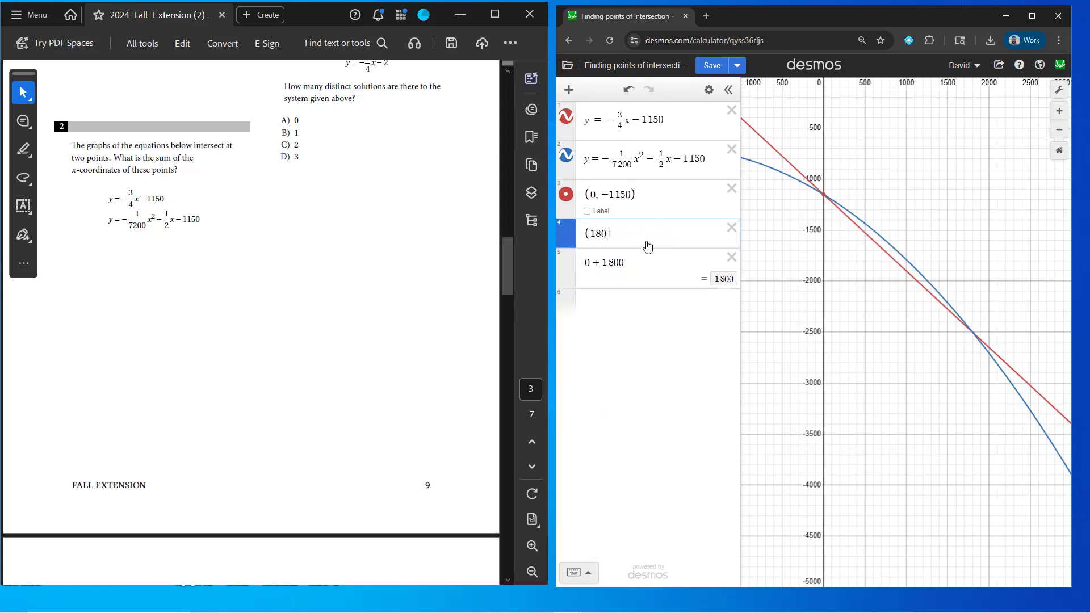
text(0)
click(591, 232)
key(BackSpace)
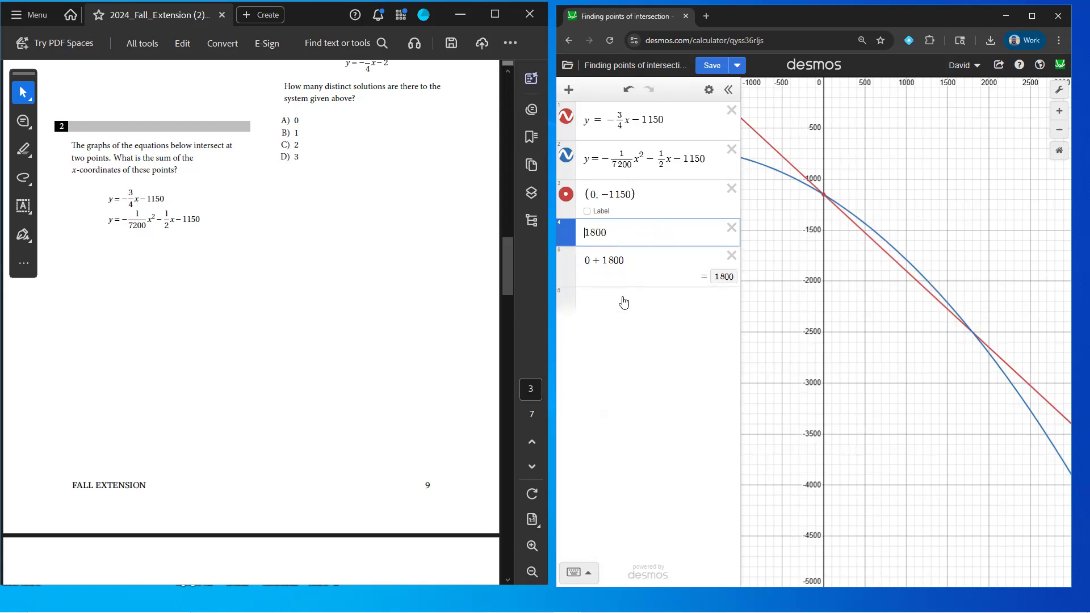
Delete the expressions 1800, 0 + 1800 and (0, −1150), keeping only the two graphed equations.
click(731, 228)
click(732, 227)
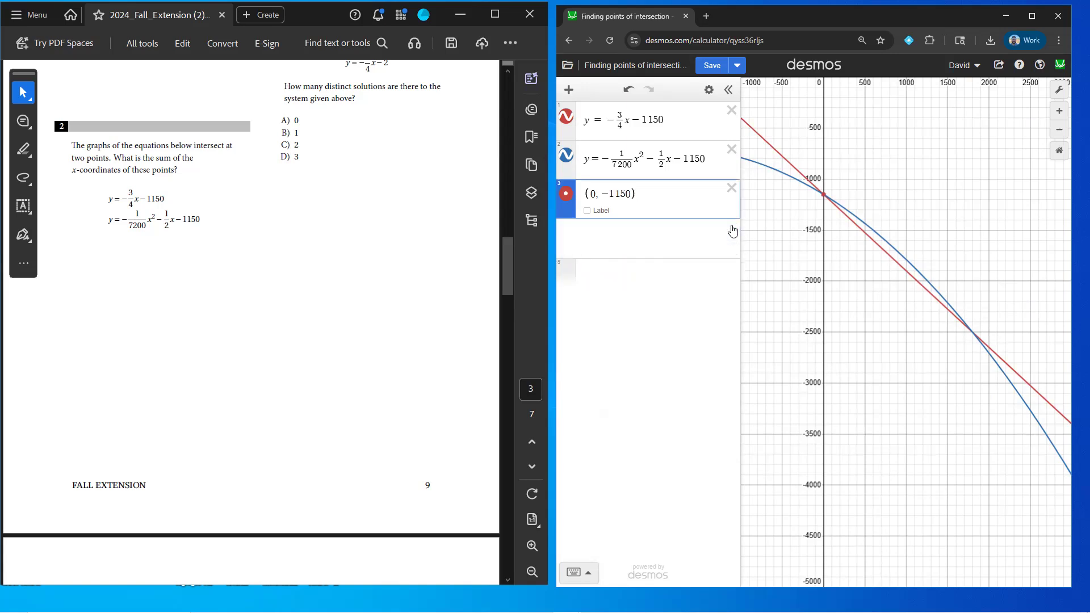
click(731, 188)
Go to question 3 in the PDF and open the saved points-of-intersection graph showing a circle, parabola and line in Desmos.
scroll(404, 329, up, 3)
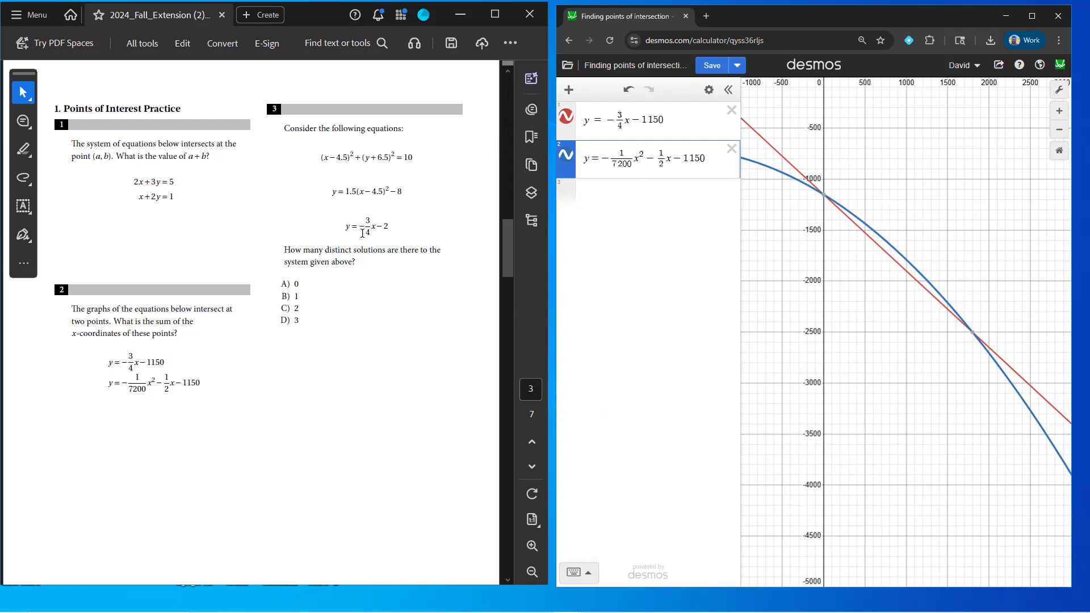
click(567, 65)
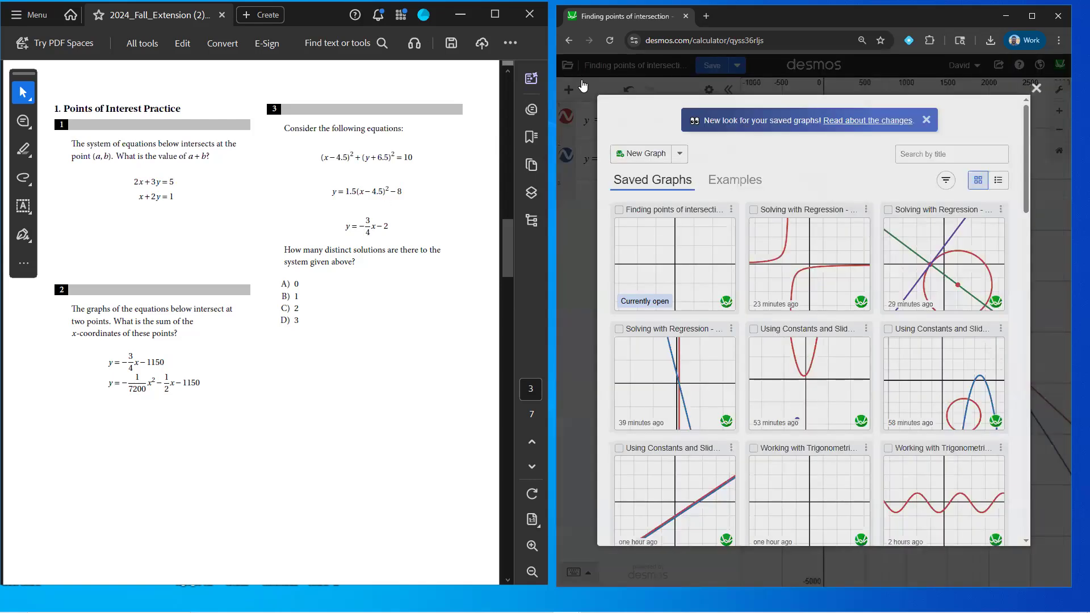
scroll(908, 274, down, 5)
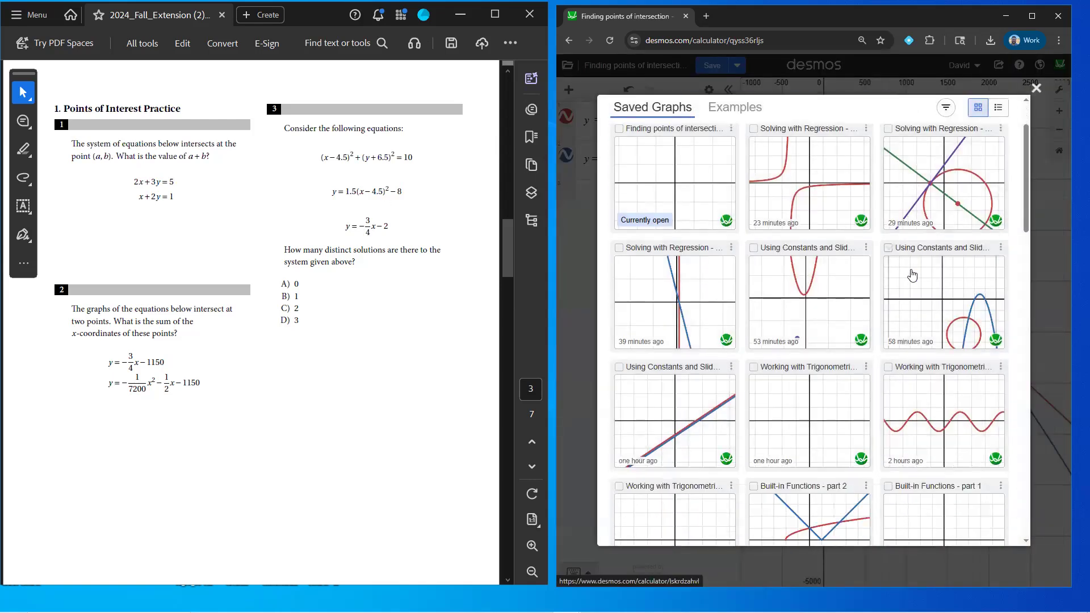
scroll(909, 273, down, 1)
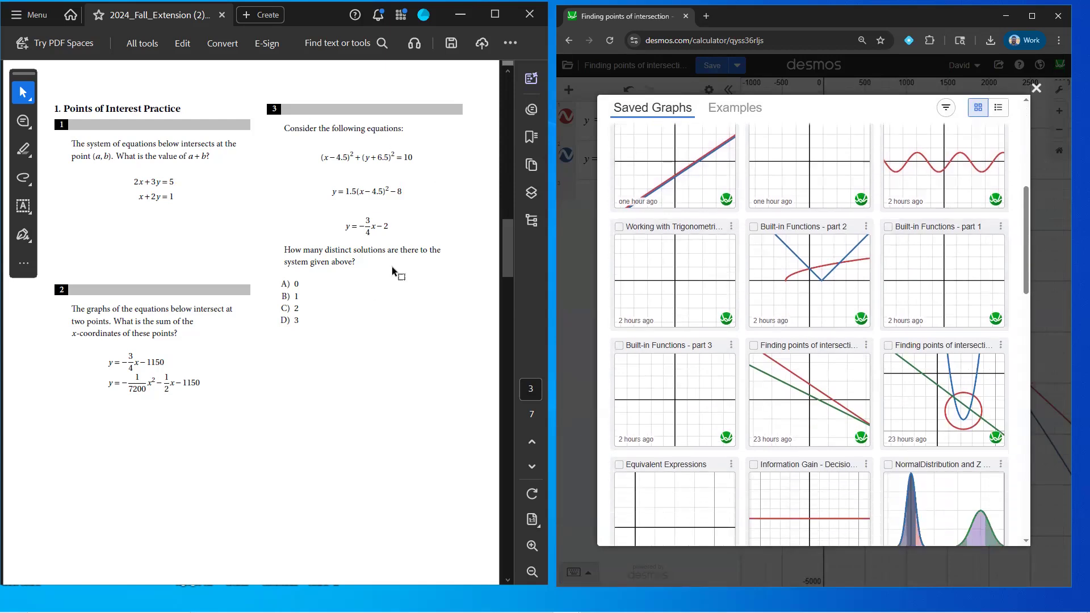
click(943, 423)
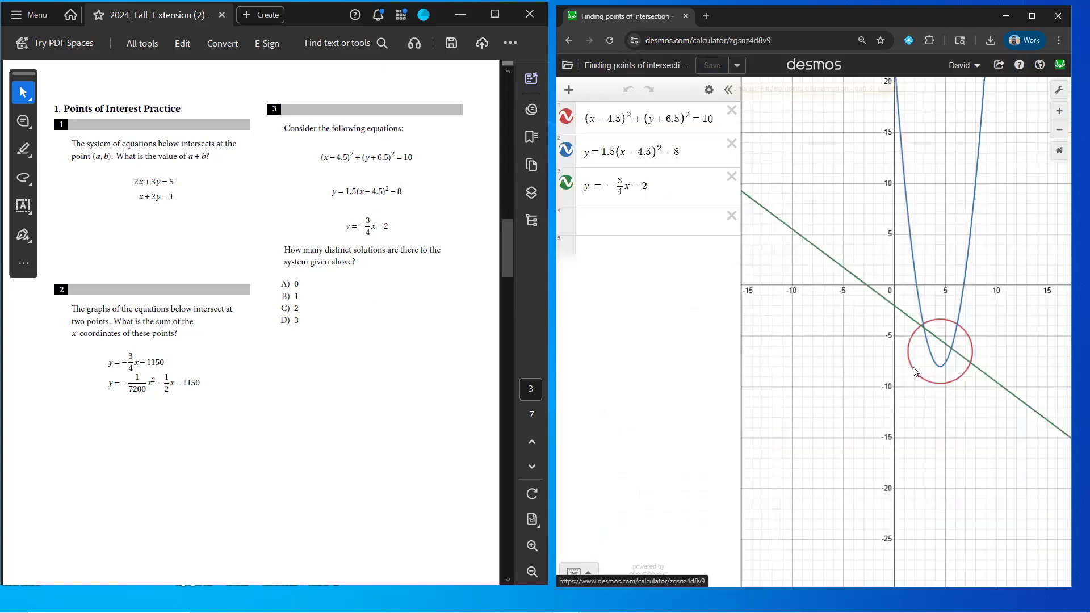
Inspect the circle, parabola and line for points shared by all three, showing the coordinates of the lower parabola-line crossing.
click(1059, 151)
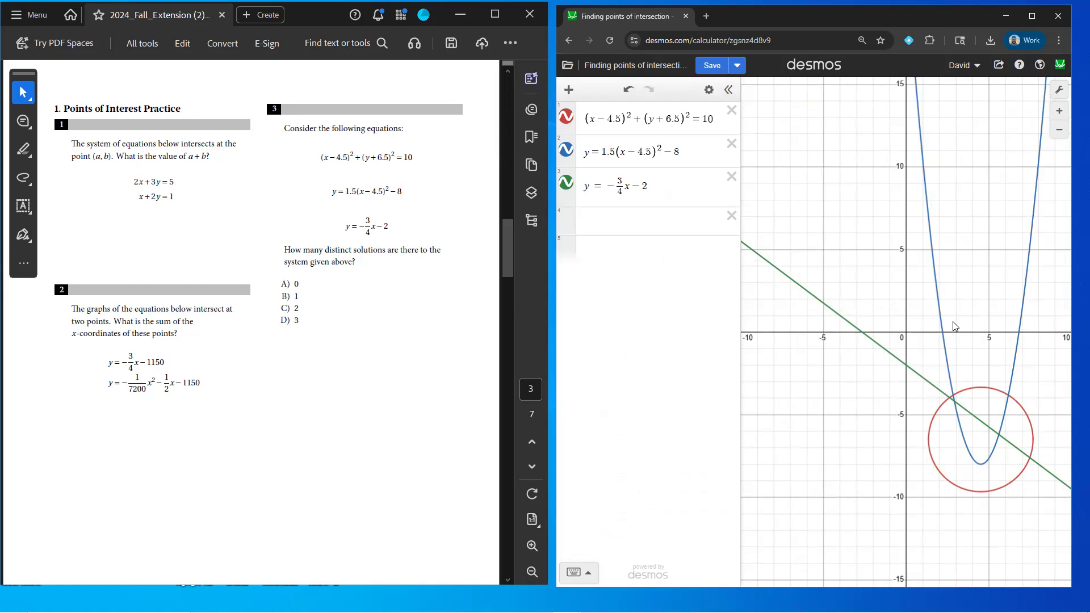
drag(988, 326, 915, 239)
scroll(914, 234, down, 5)
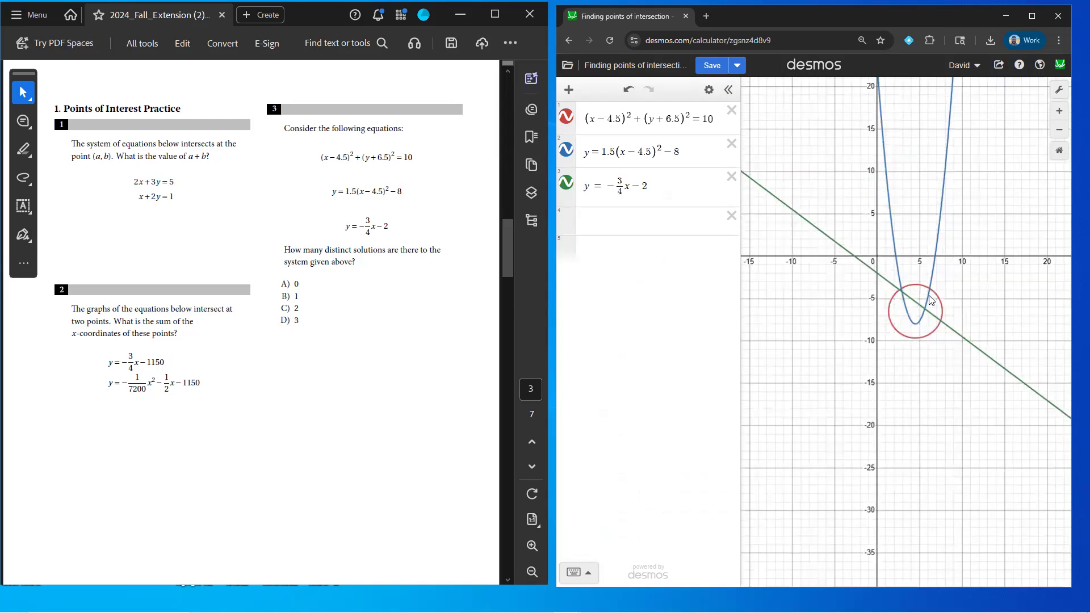
scroll(912, 296, down, 1)
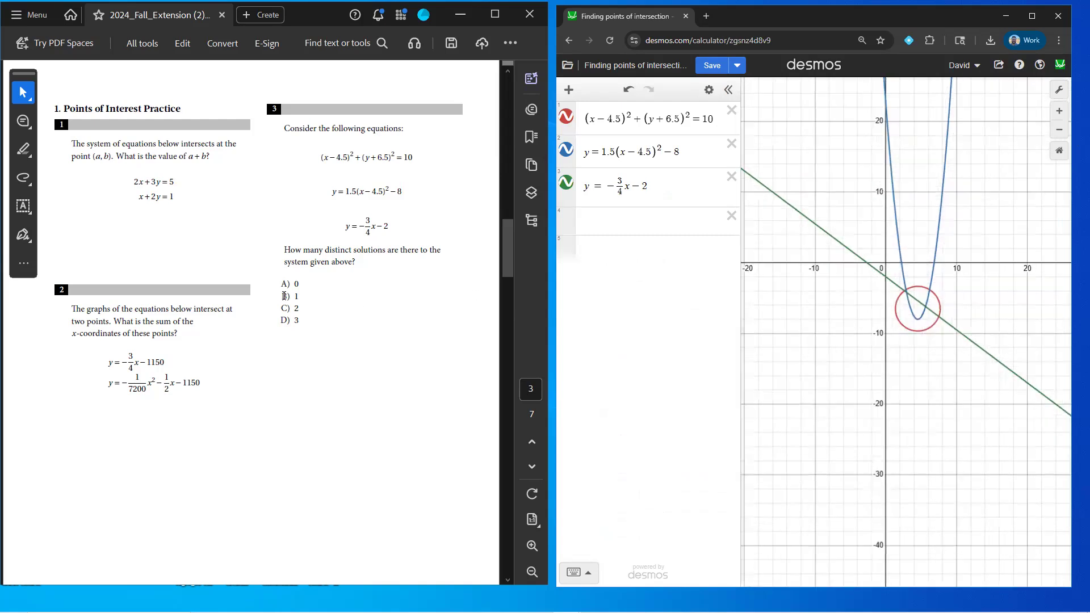
scroll(865, 311, up, 2)
scroll(920, 324, up, 3)
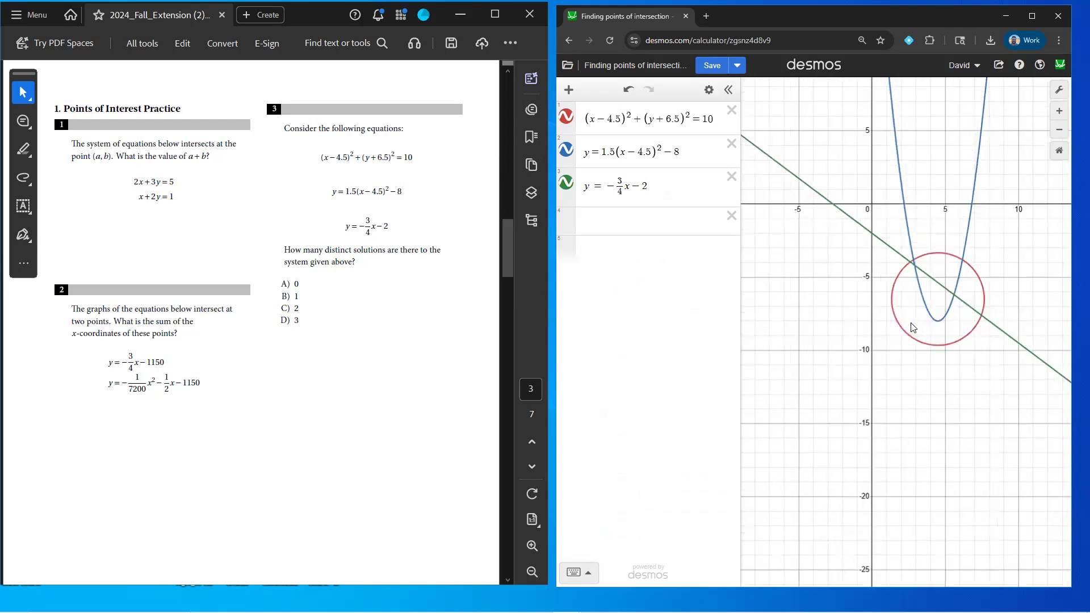
scroll(846, 272, up, 3)
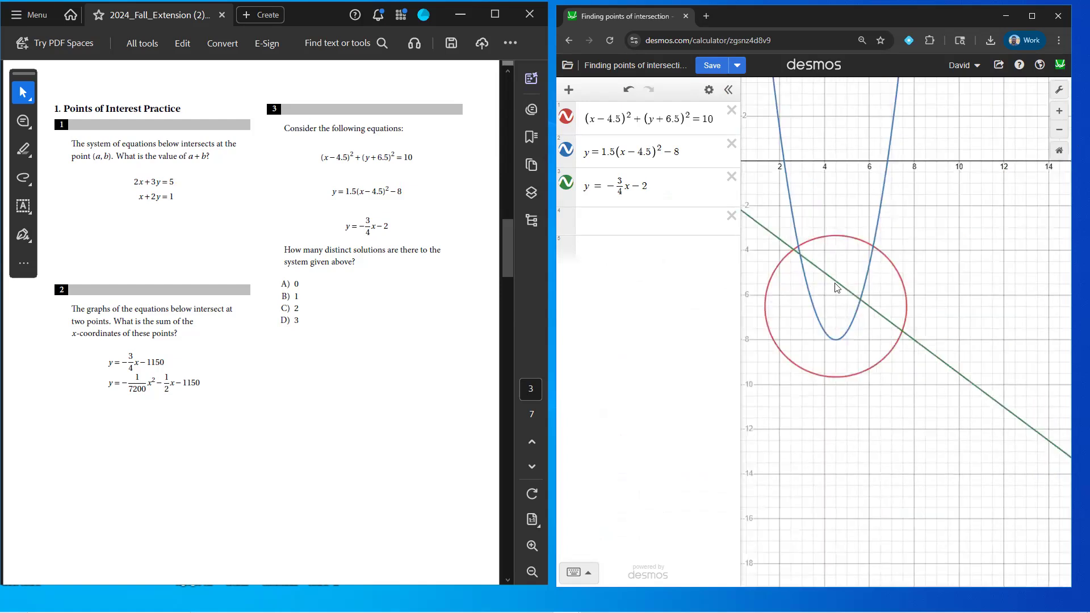
click(823, 253)
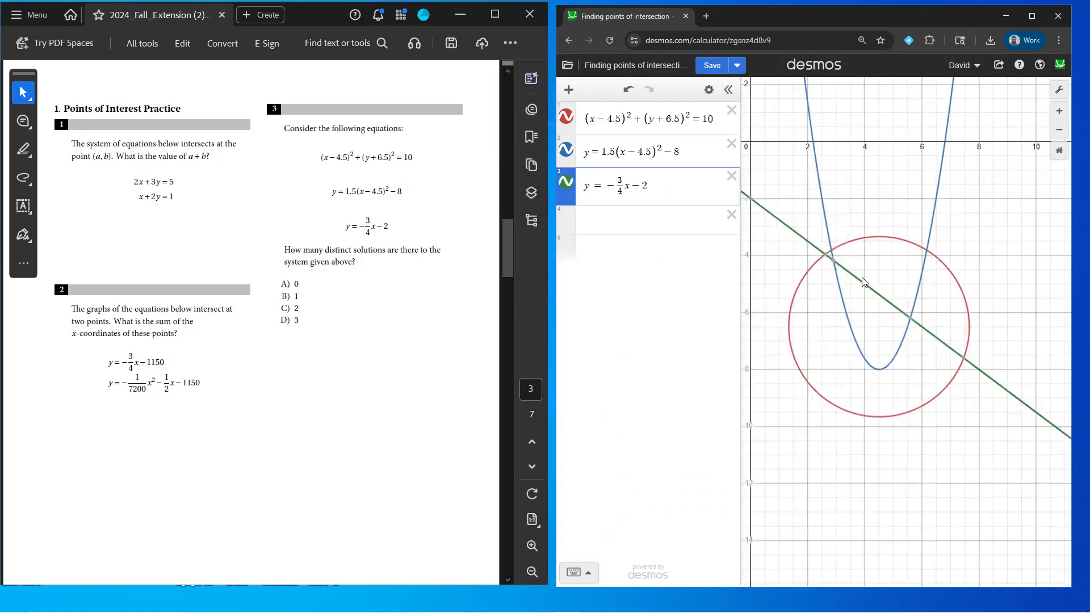
click(911, 318)
click(929, 254)
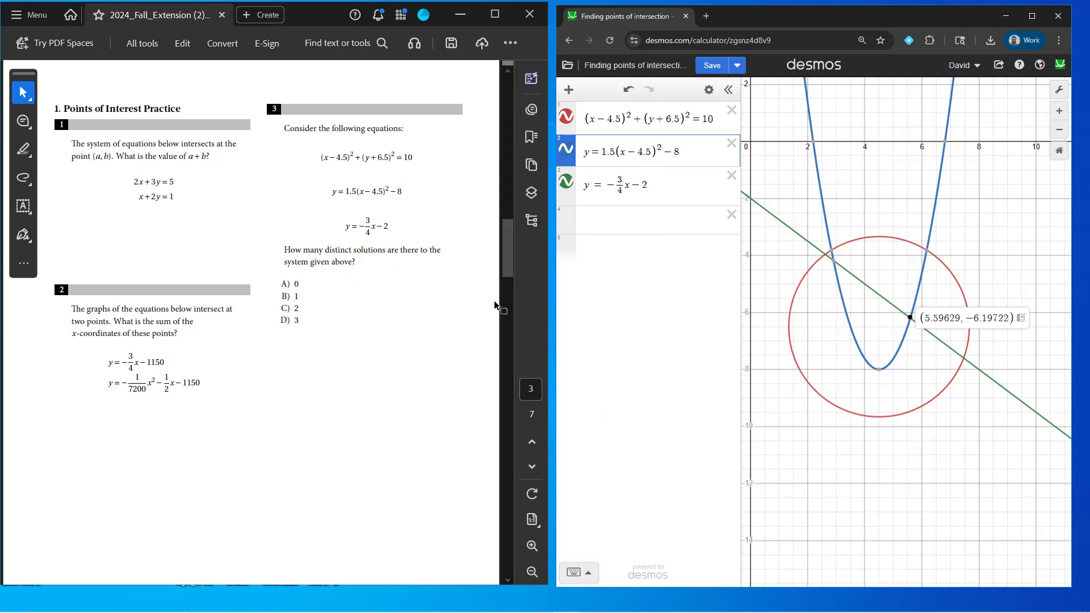
Go to the Built-in Functions Practice section in the PDF and open the saved graph "Built-in Functions - part 1" in Desmos.
scroll(224, 352, down, 10)
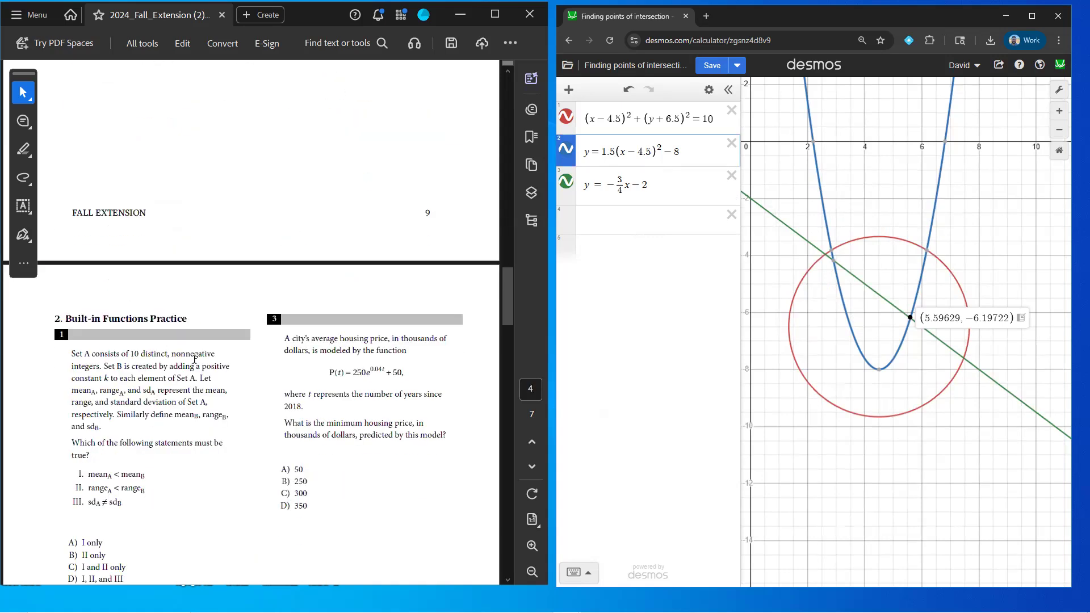
scroll(195, 352, down, 2)
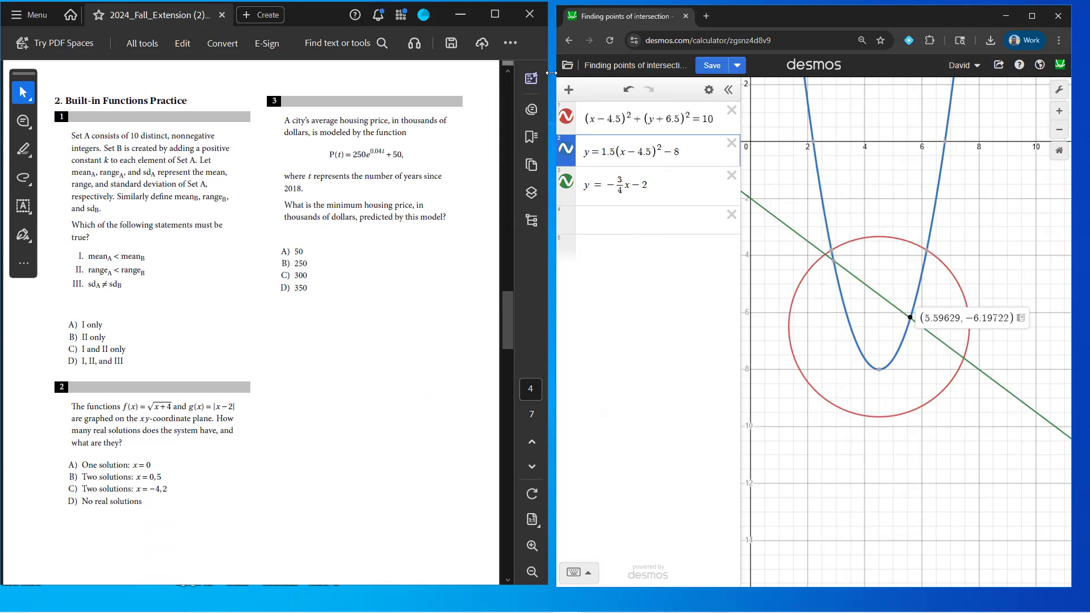
click(568, 65)
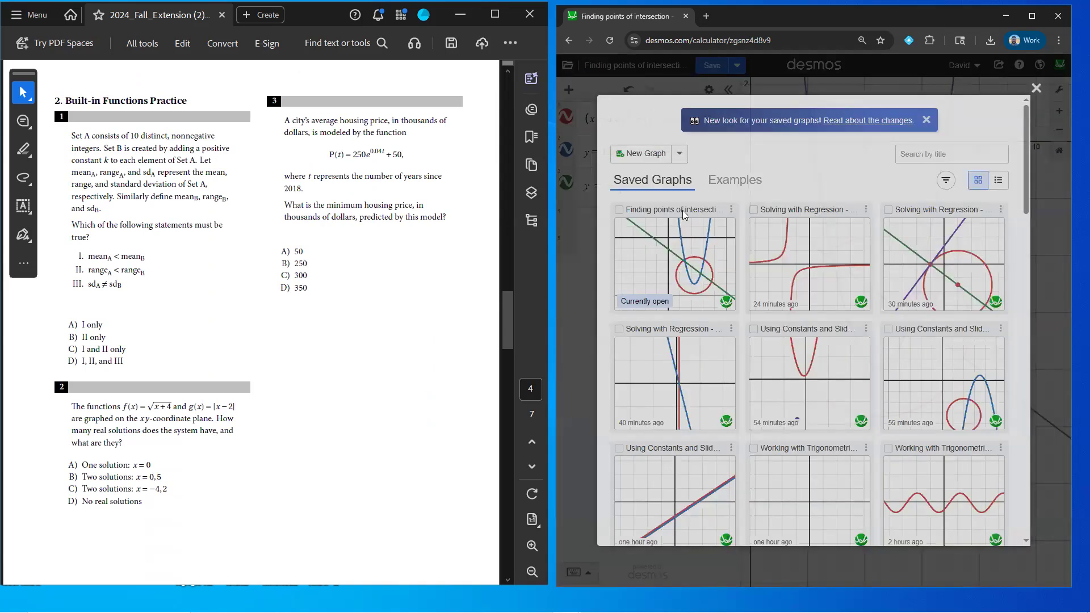
scroll(758, 239, down, 5)
scroll(758, 239, down, 2)
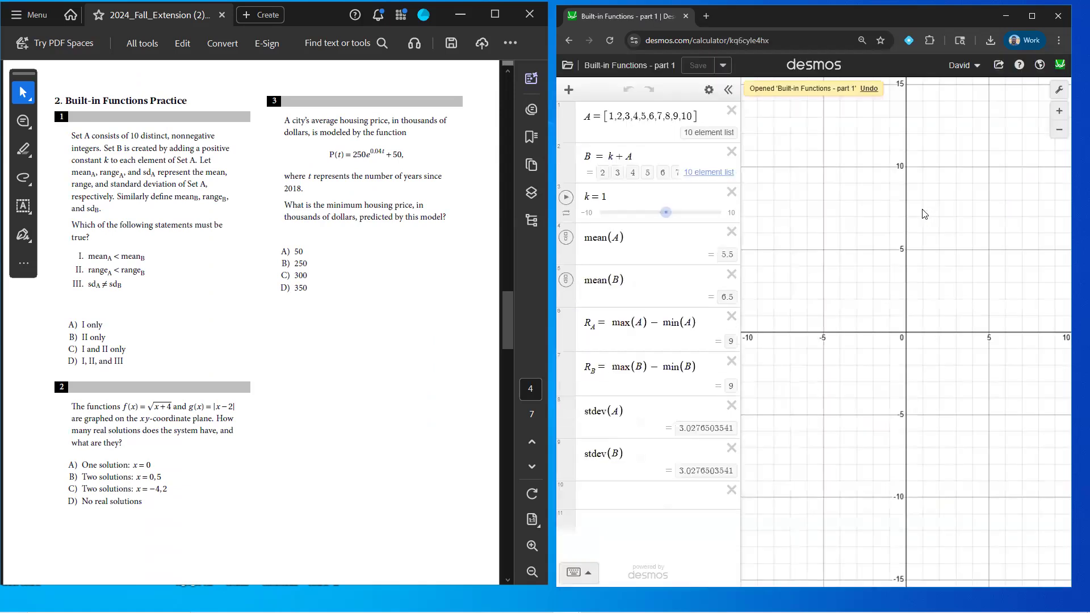
Display the on-screen keypad's function list and look through its categories, from trig functions to number theory.
click(586, 573)
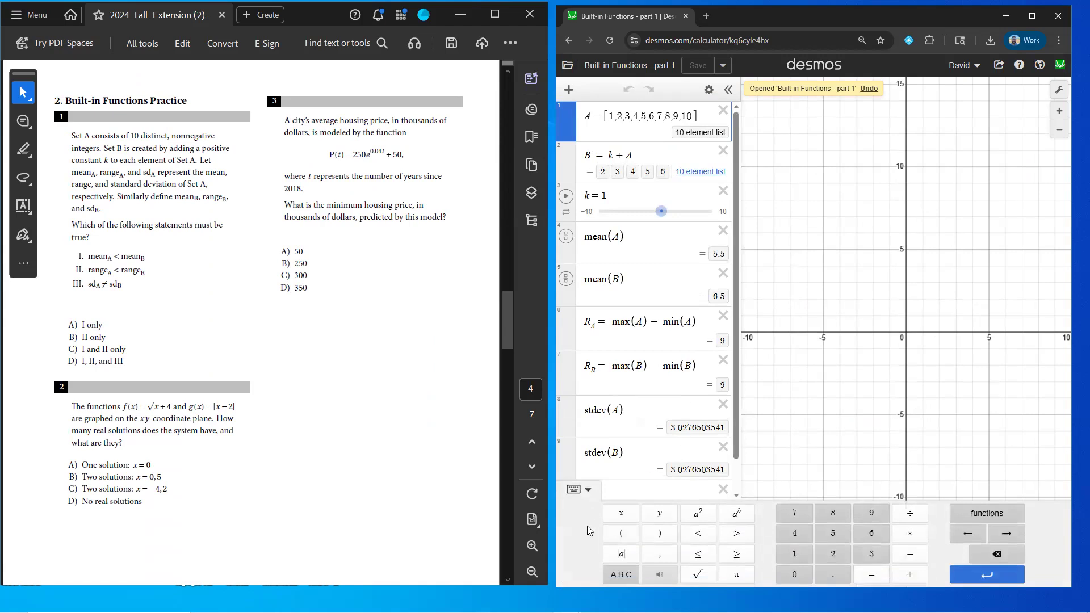
click(578, 490)
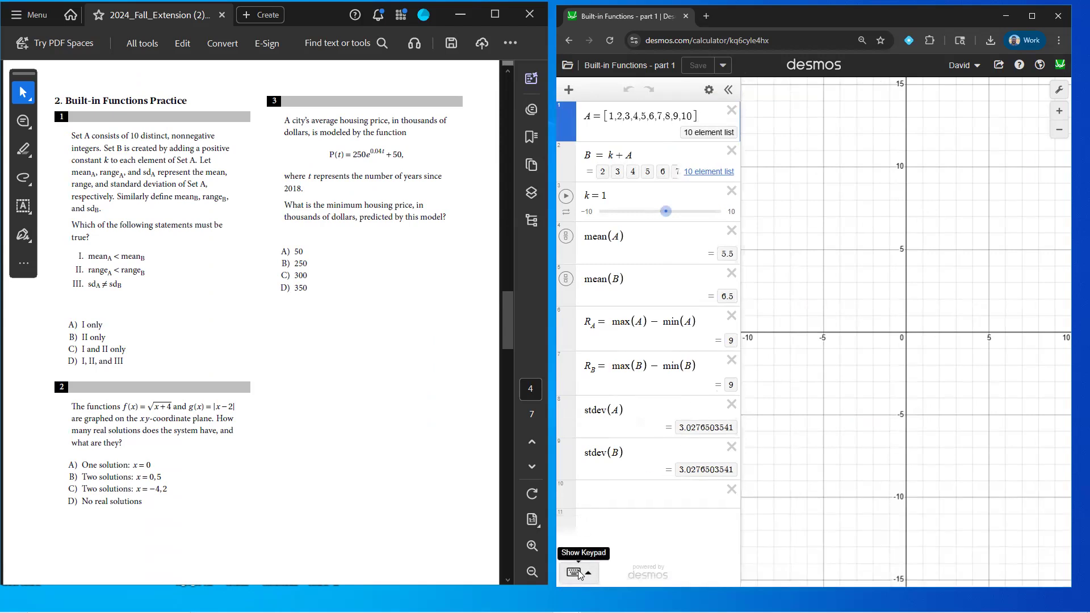
click(578, 570)
click(985, 512)
scroll(950, 406, up, 1)
scroll(952, 413, down, 5)
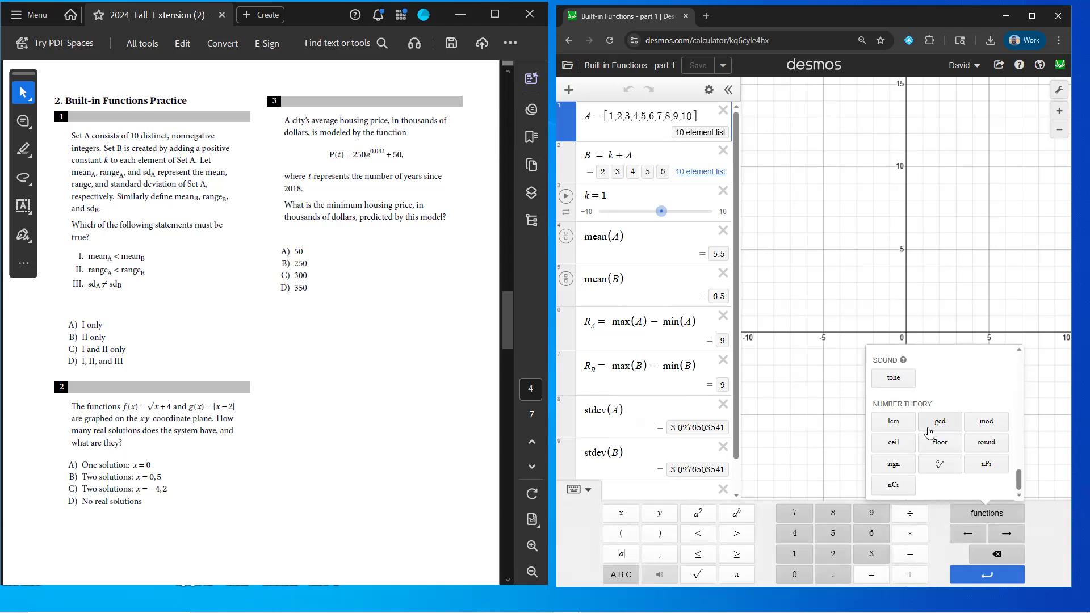
scroll(924, 426, up, 10)
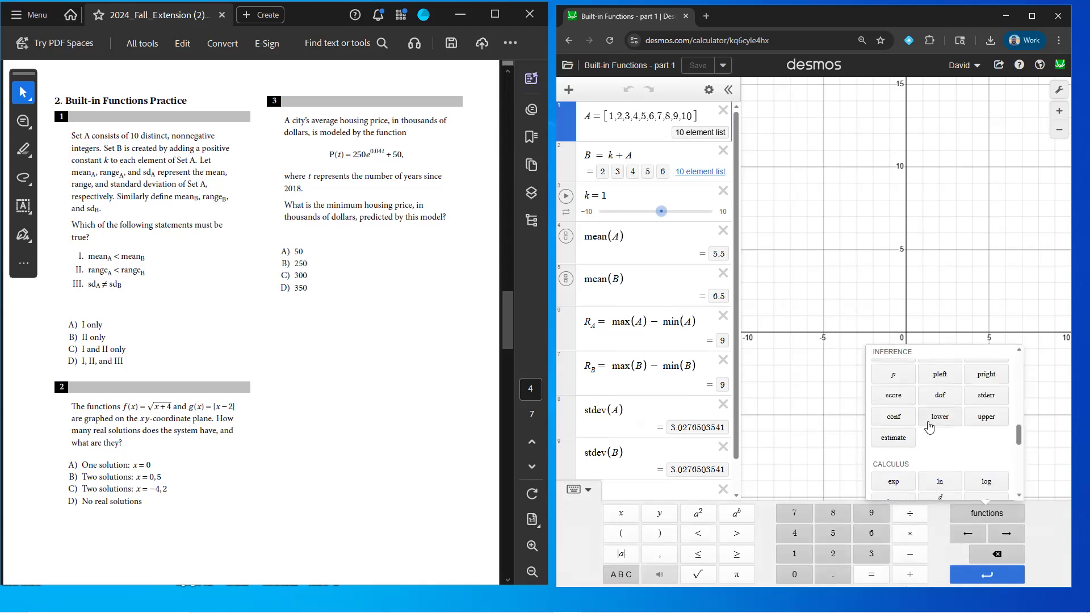
scroll(920, 426, up, 1)
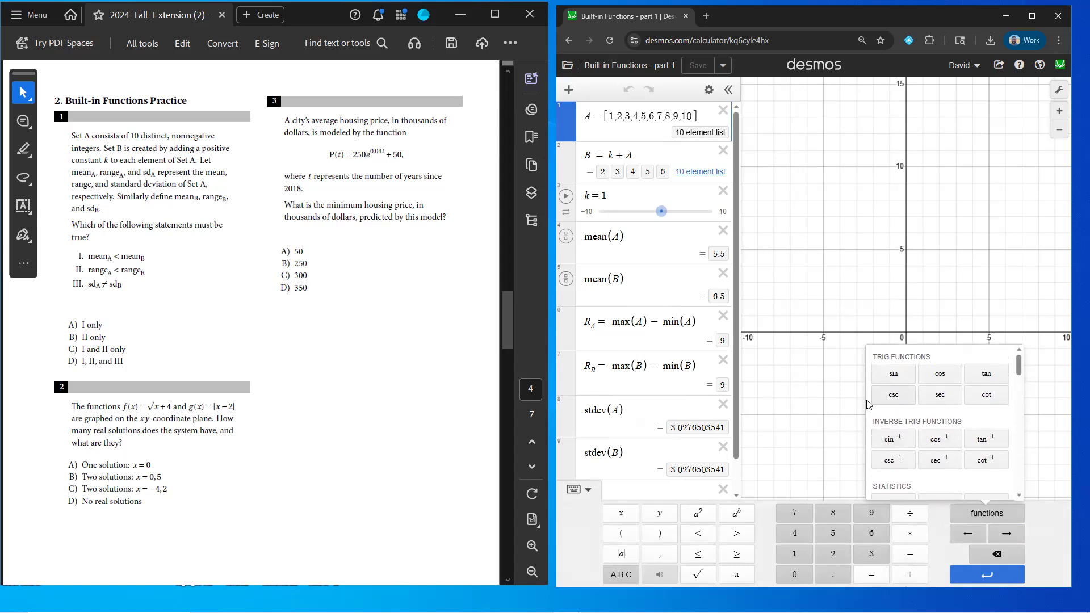
Examine the statistics, list operations and visualization functions in the keypad's function list.
click(394, 431)
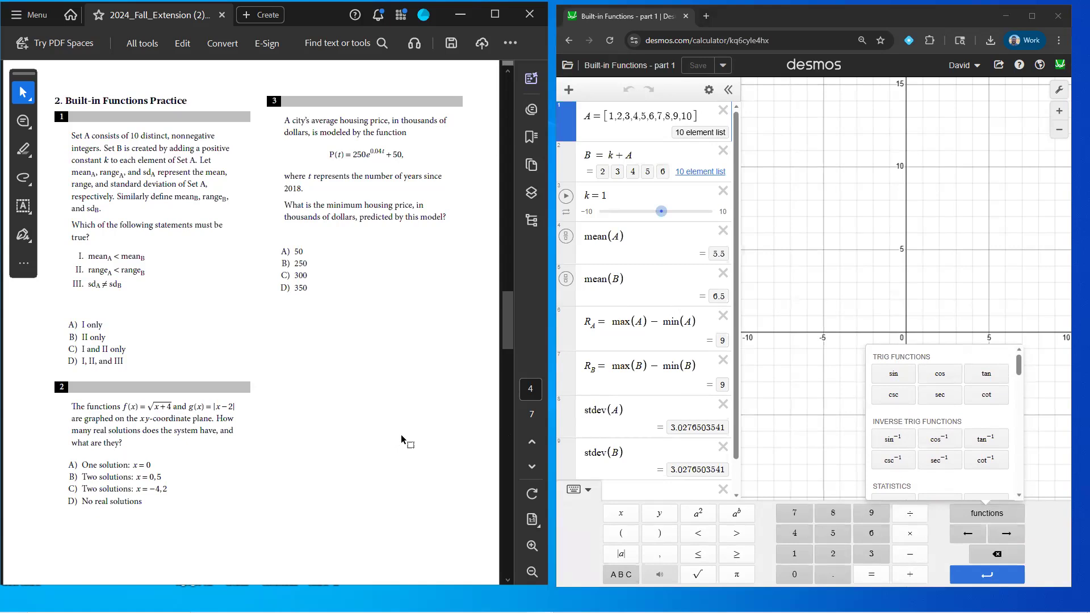
scroll(974, 392, down, 1)
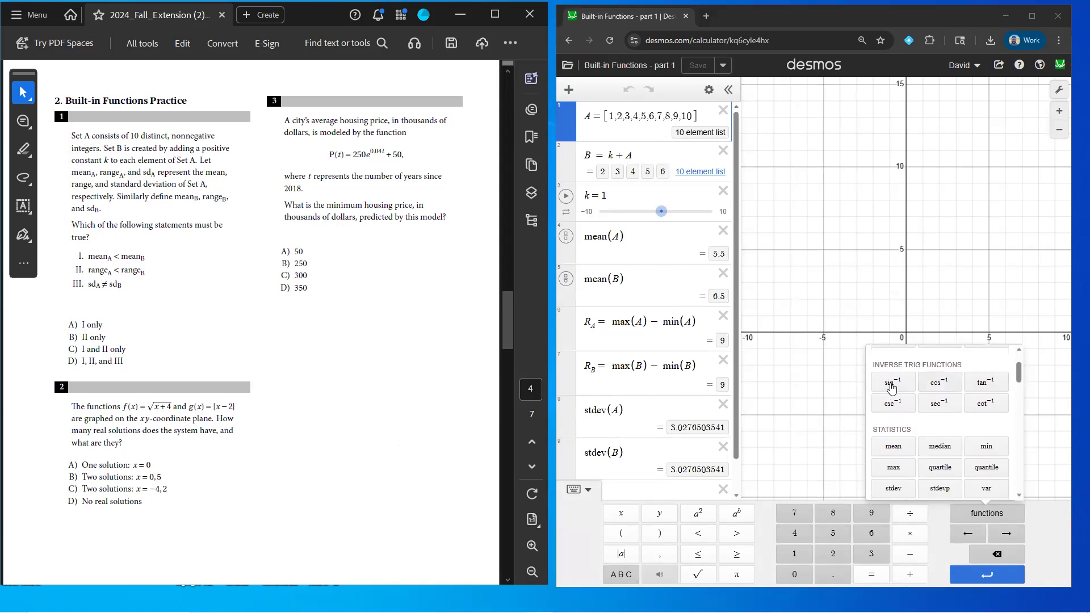
scroll(899, 391, down, 1)
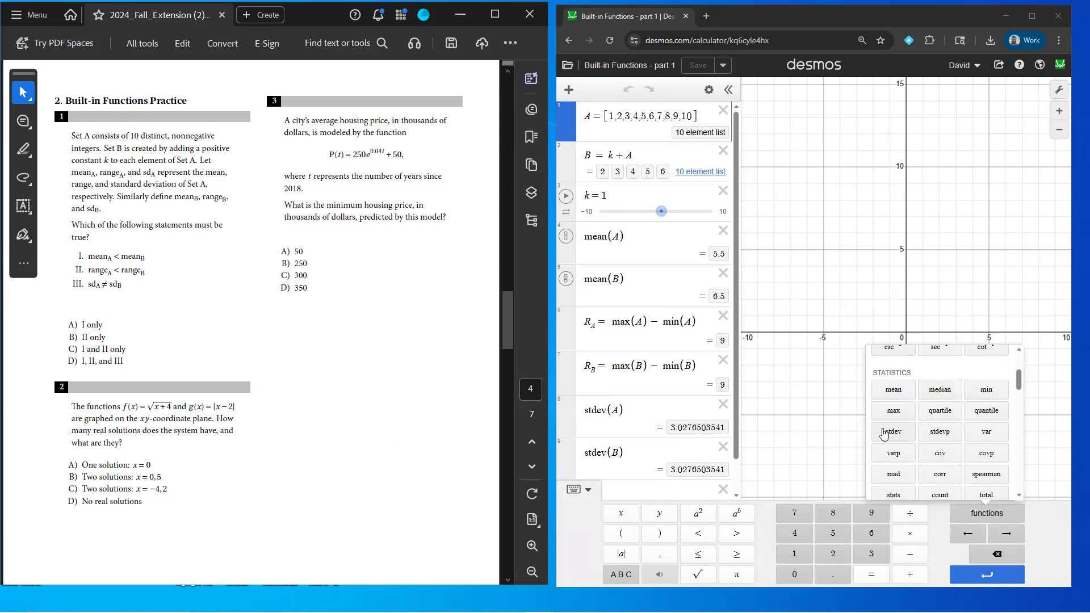
scroll(892, 436, down, 1)
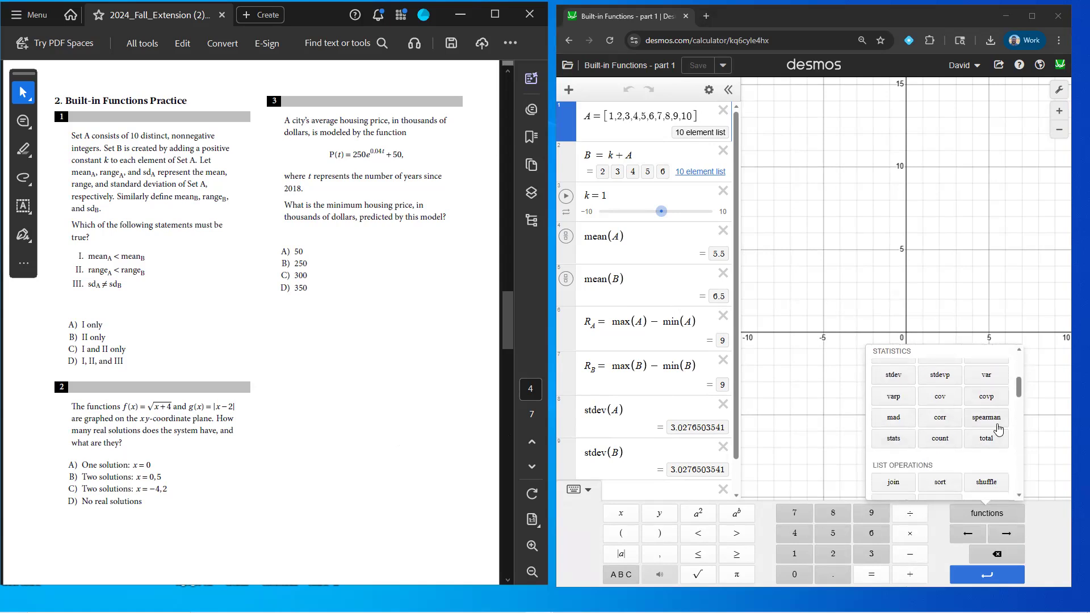
scroll(945, 418, down, 2)
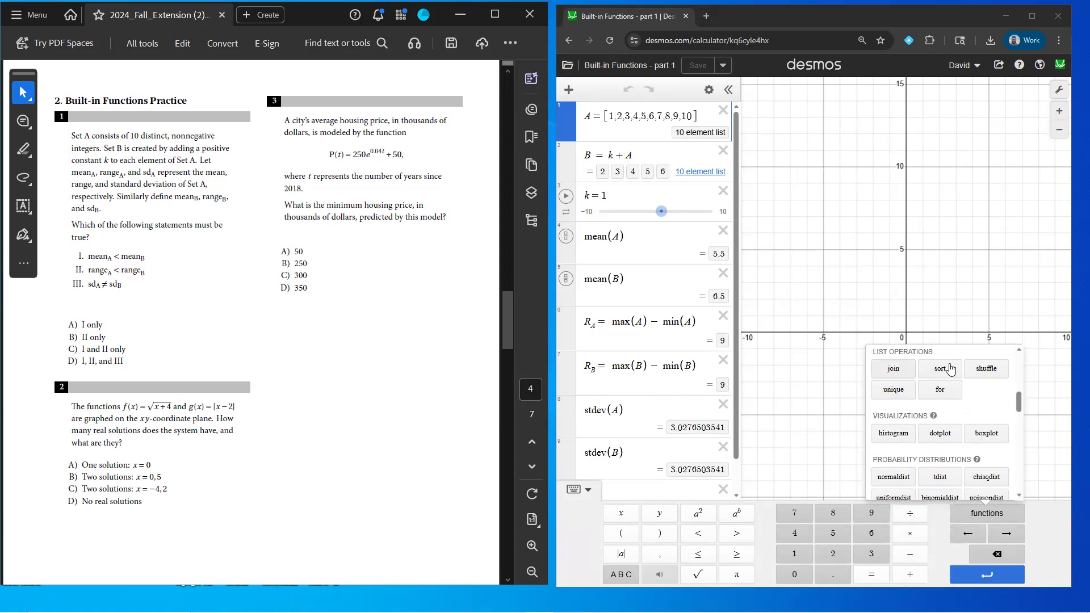
Look through the rest of the function list, from visualizations and probability distributions to number theory, and return to the trig functions.
scroll(967, 388, down, 1)
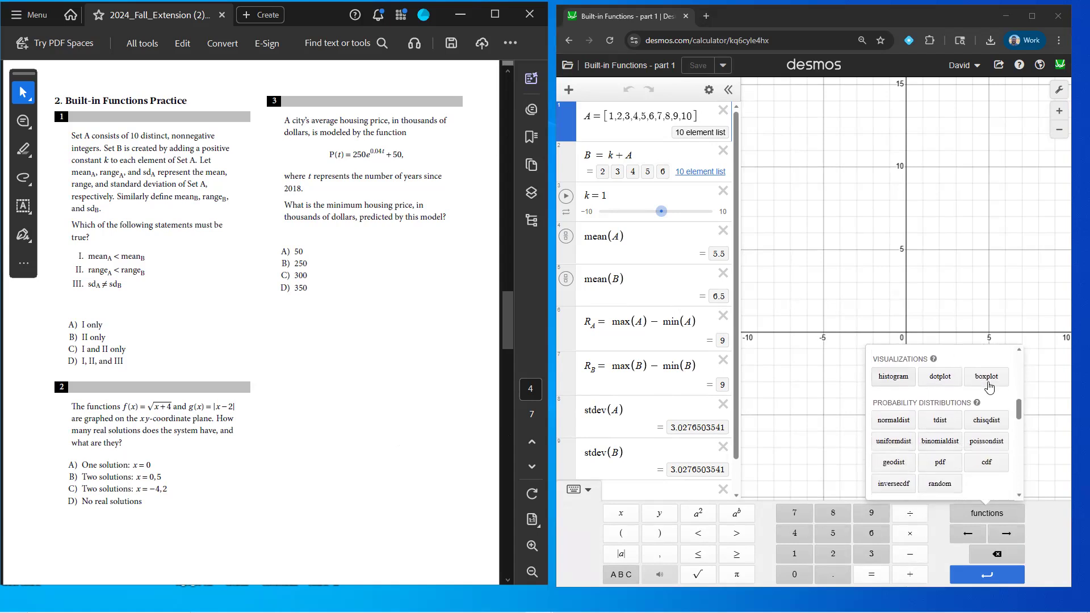
scroll(1005, 390, down, 1)
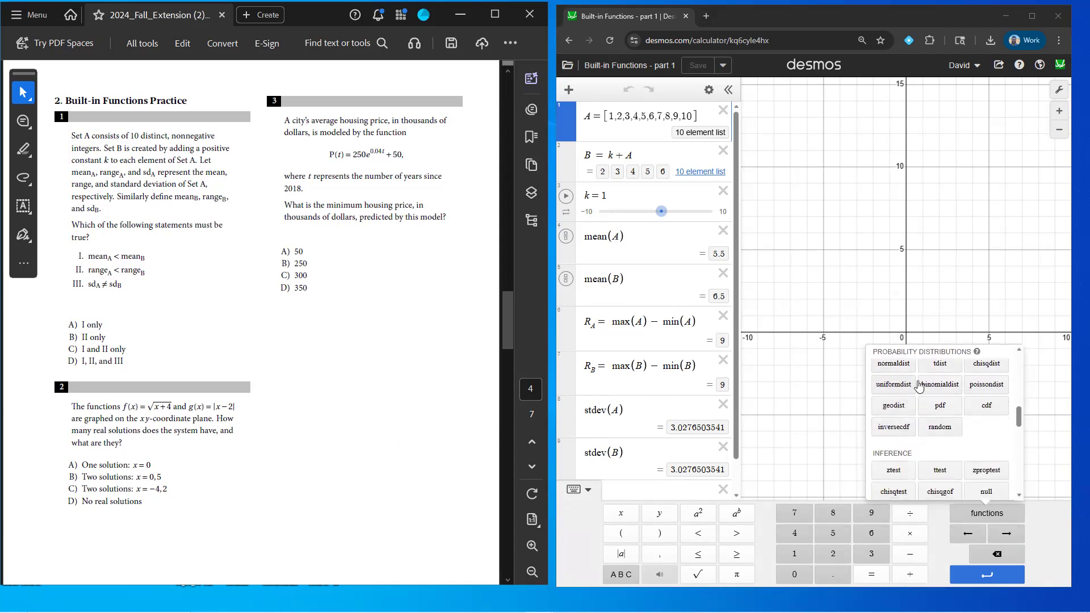
scroll(928, 386, down, 2)
scroll(903, 386, down, 2)
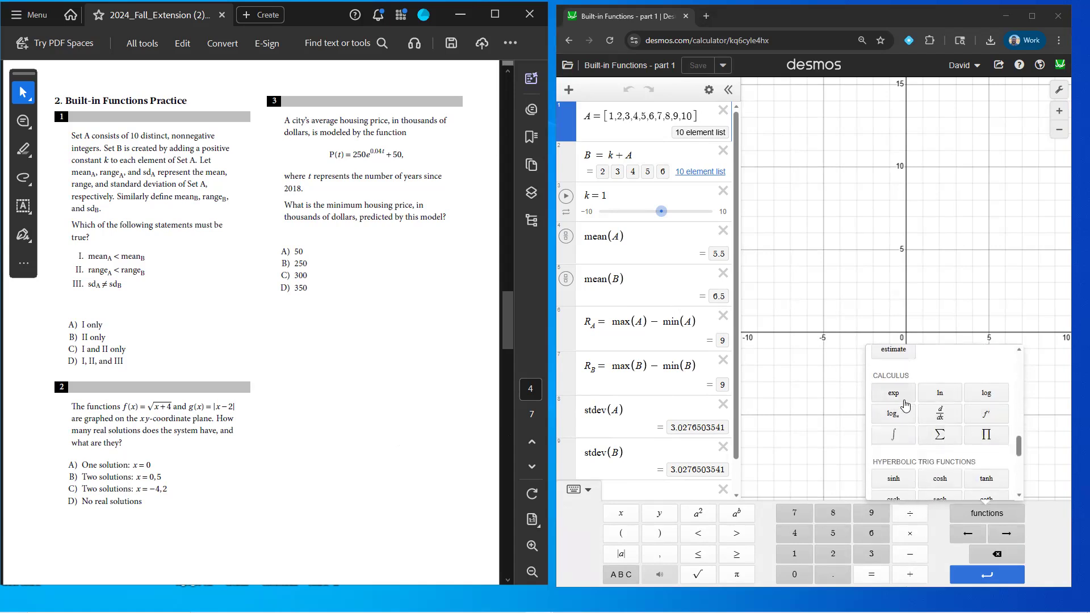
scroll(908, 406, down, 1)
scroll(908, 403, down, 4)
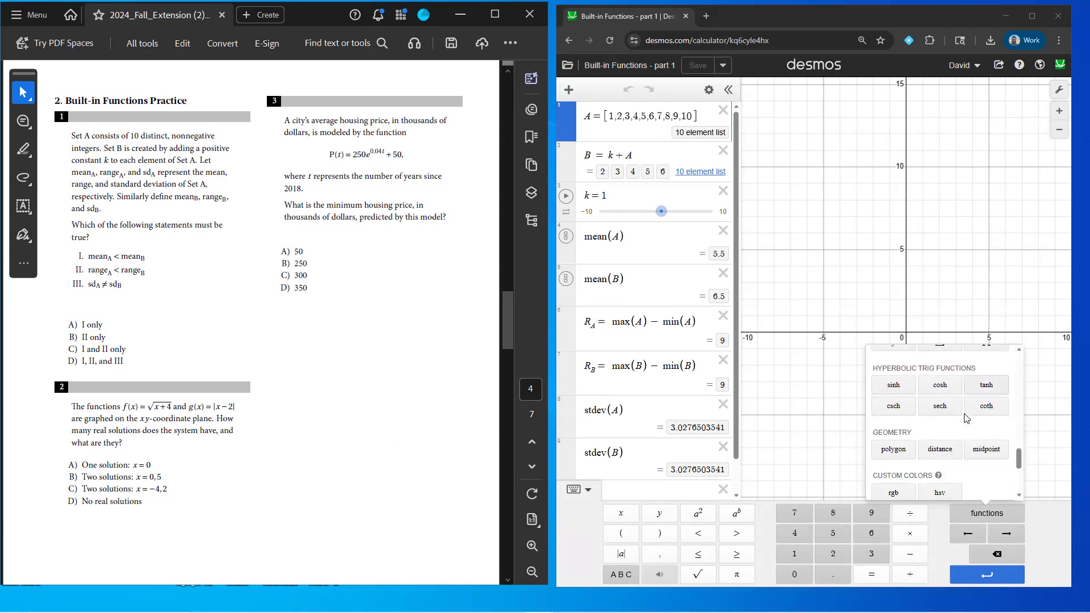
scroll(903, 386, up, 1)
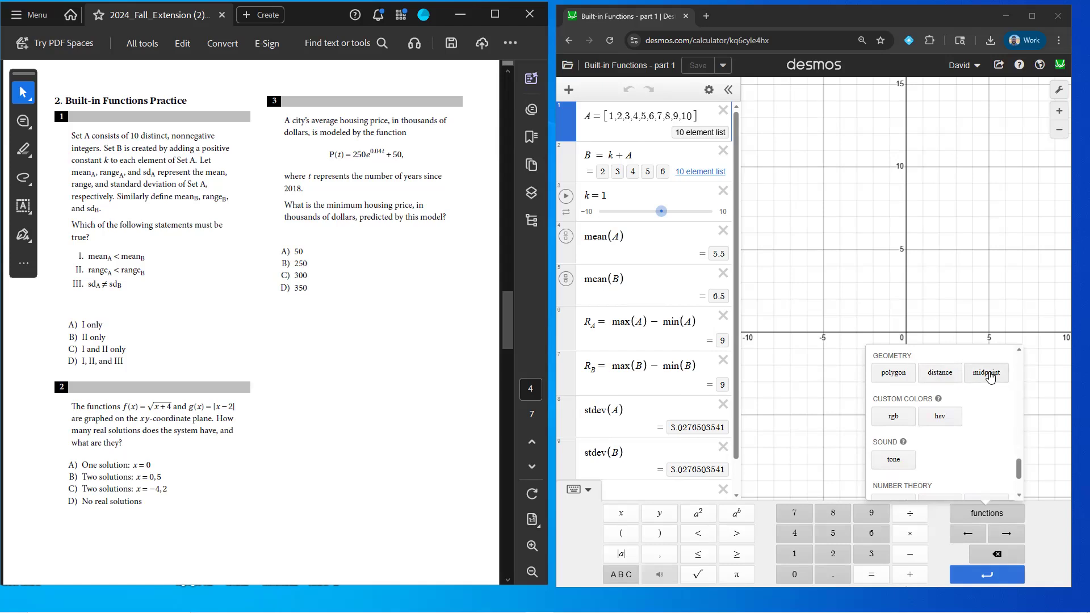
scroll(987, 379, down, 3)
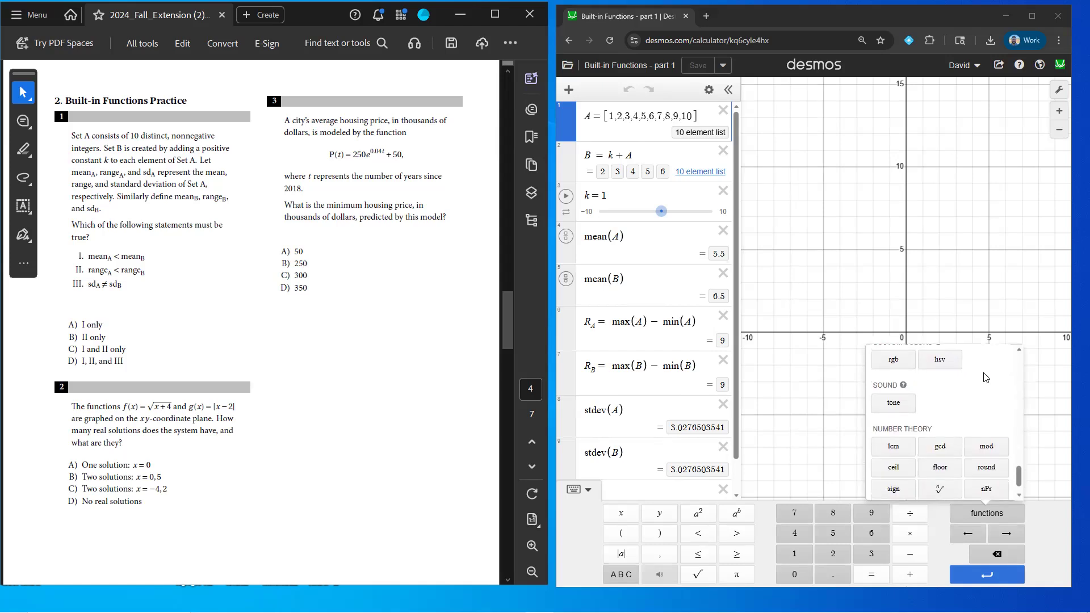
scroll(904, 391, up, 1)
scroll(915, 410, down, 1)
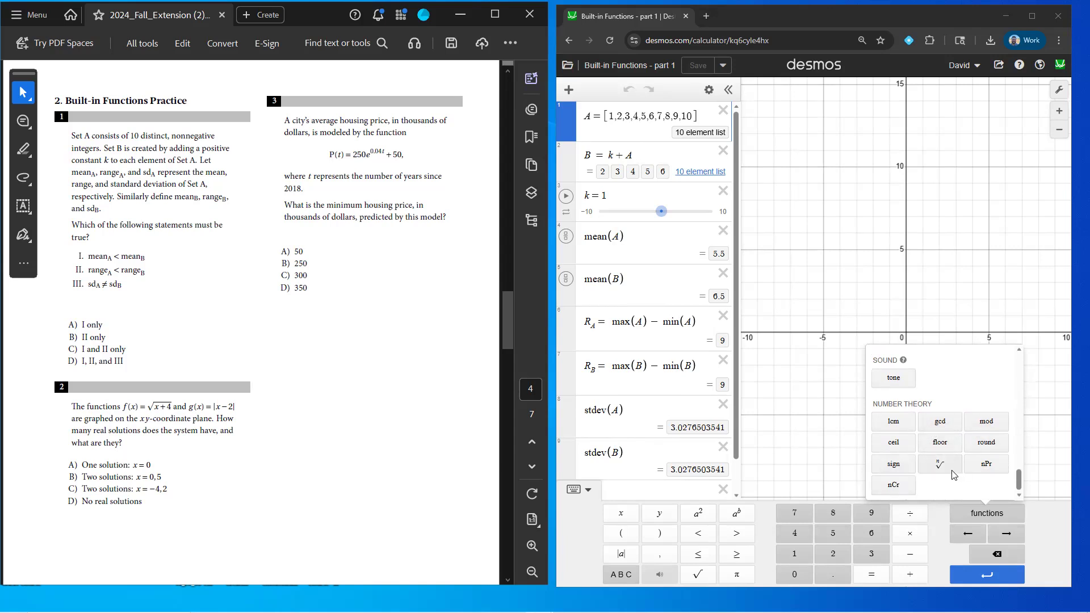
scroll(927, 463, up, 15)
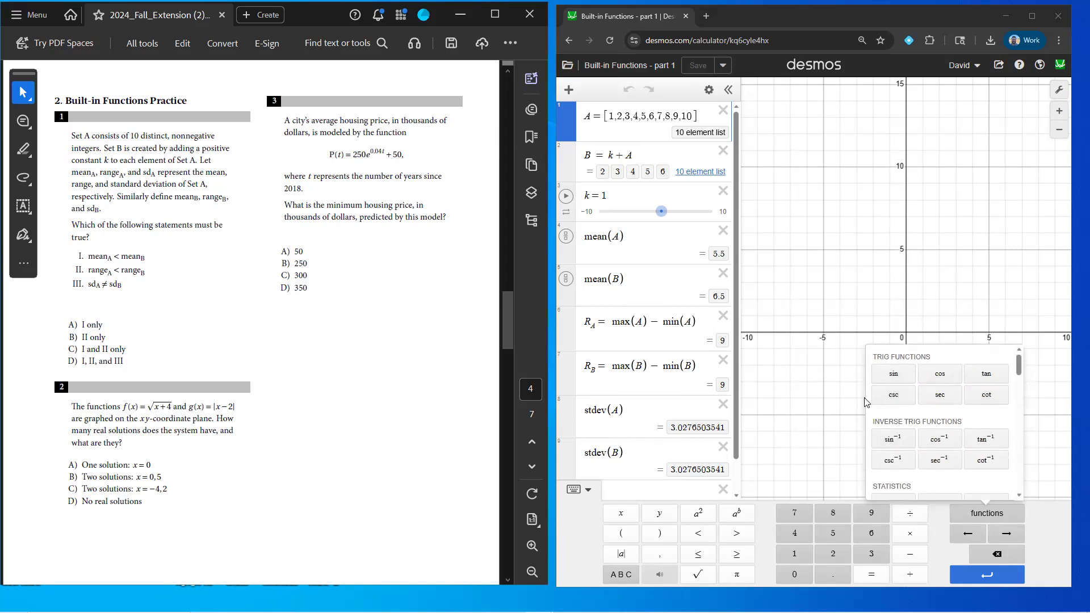
Re-enter list A as [1,2,3,4,5,6,7,8,9,10] to represent the ten elements of Set A.
click(296, 259)
click(620, 121)
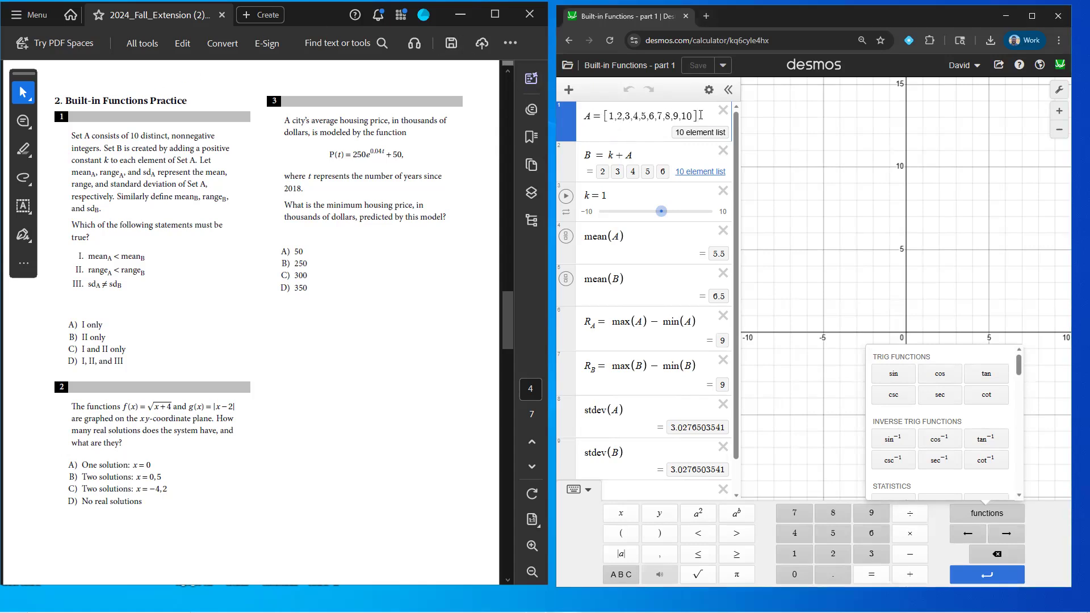
drag(700, 116, 599, 112)
key(BackSpace)
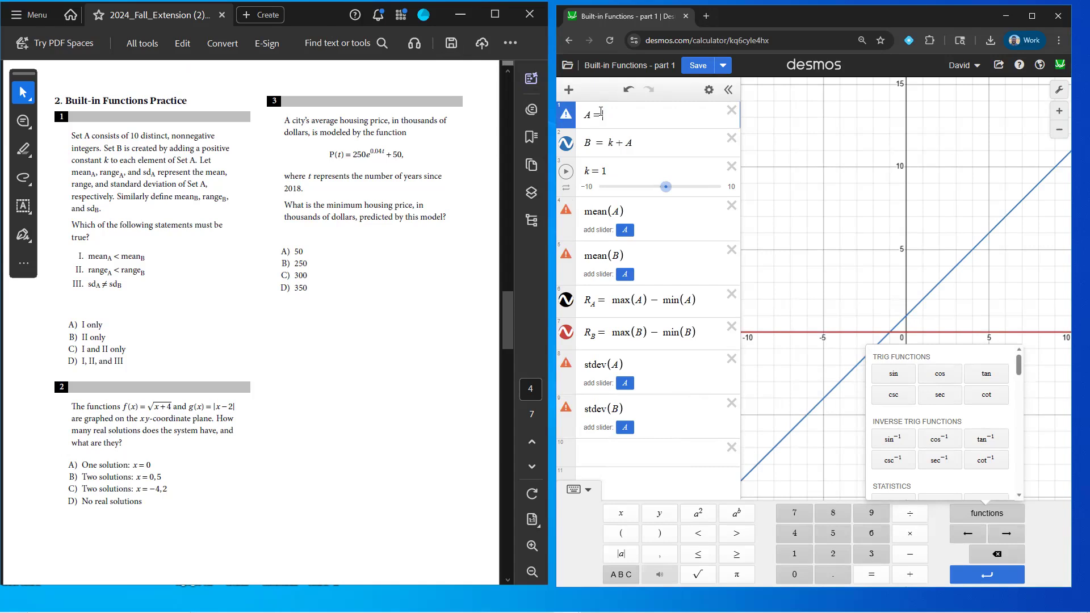
text([1,2,3)
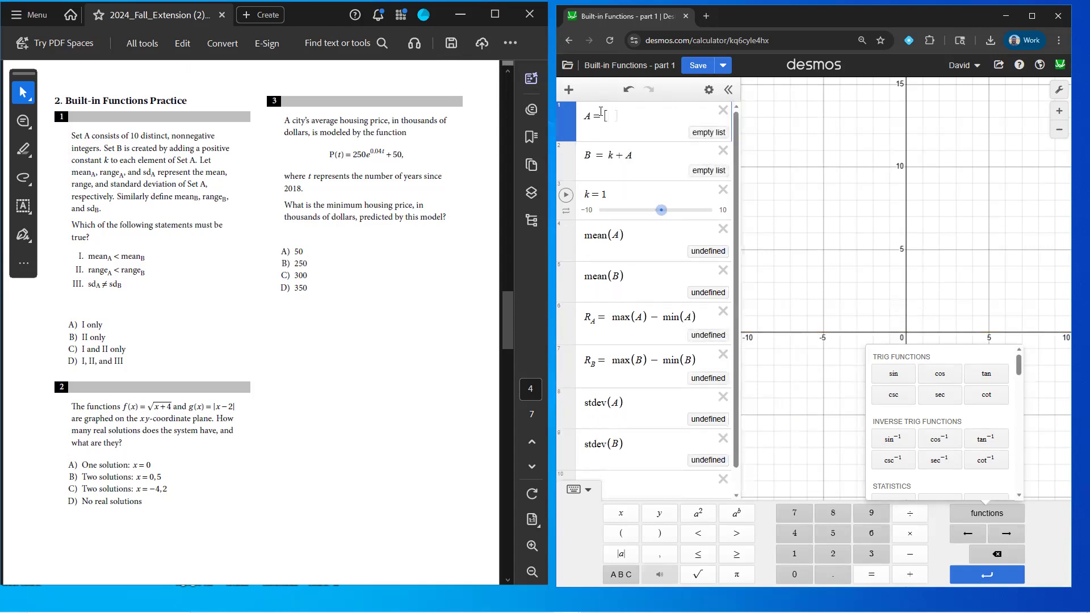
text(,4,5,6)
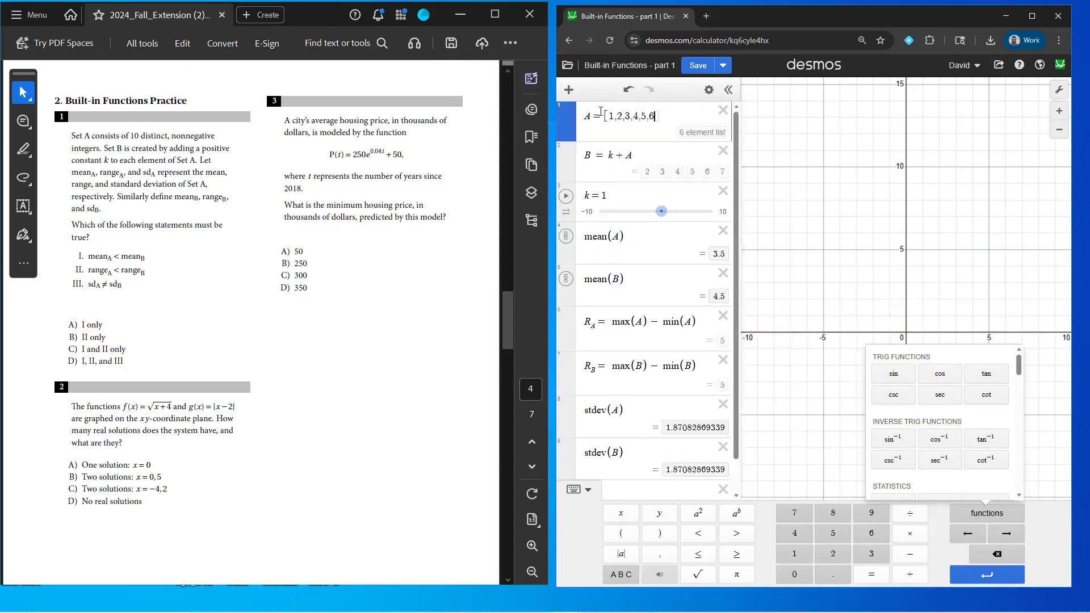
text(,7,8,9,10)
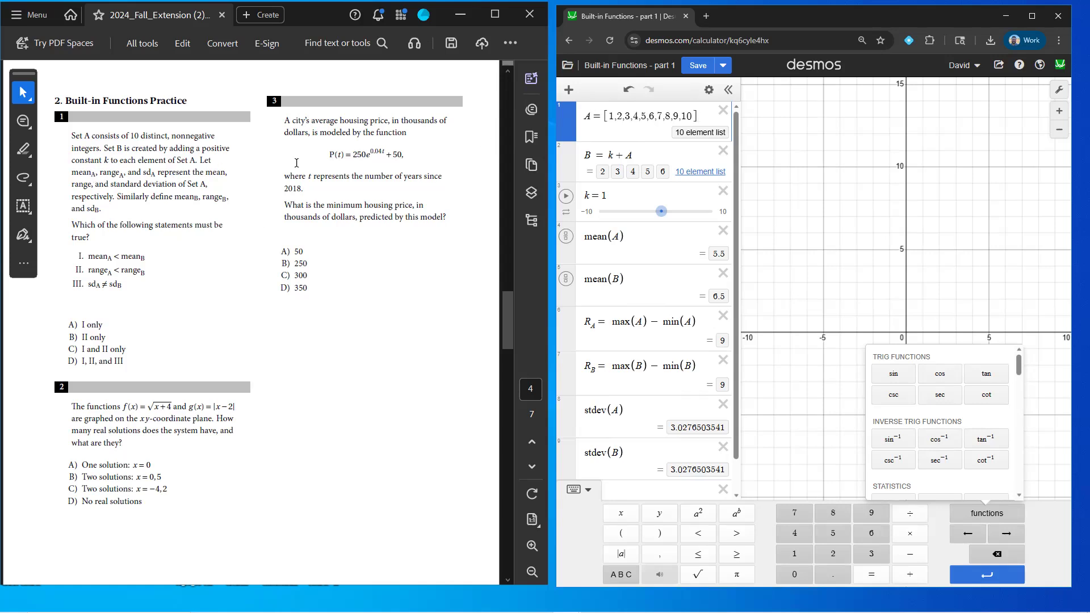
Try multiplication in place of addition in list B's definition, and restore it to B = k + A.
click(611, 154)
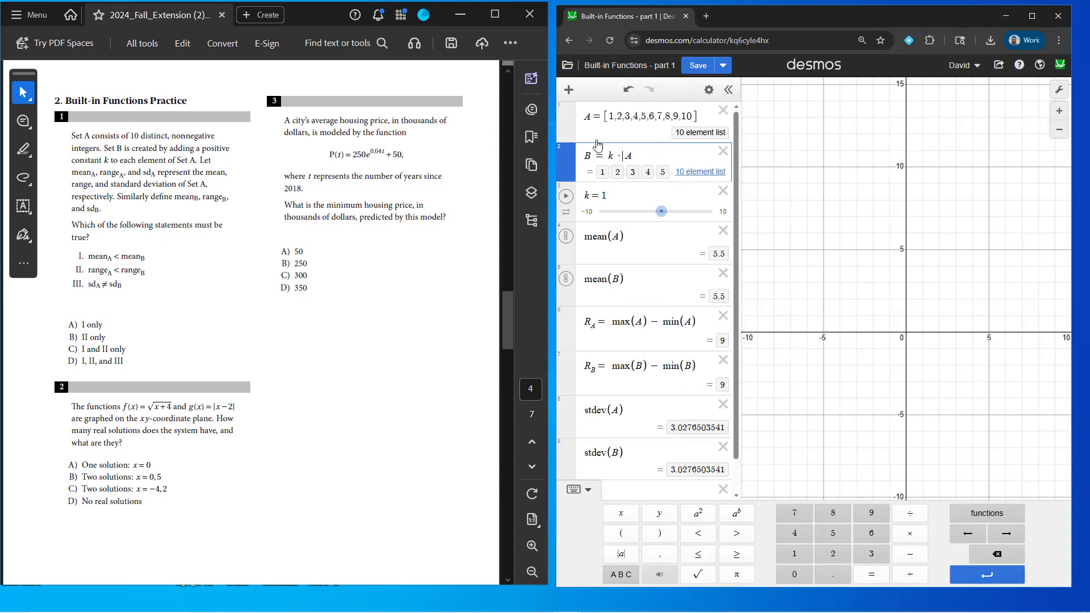
key(BackSpace)
text(+)
Vary the constant k through 3, 2 and 5 to compare the means, leaving it set to 3.
drag(663, 214, 675, 214)
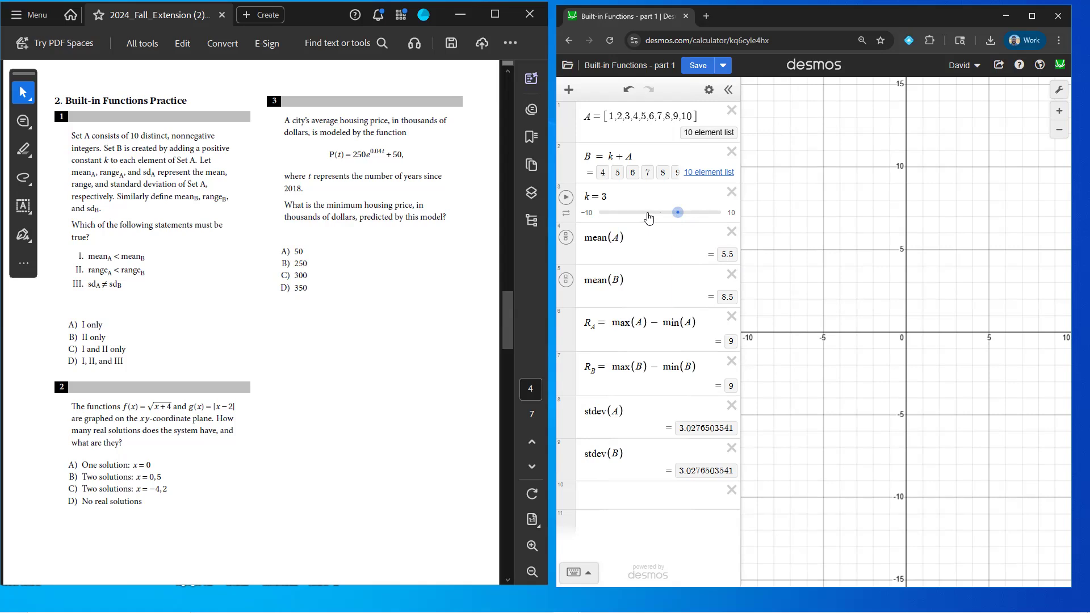
drag(616, 195, 598, 195)
text(2)
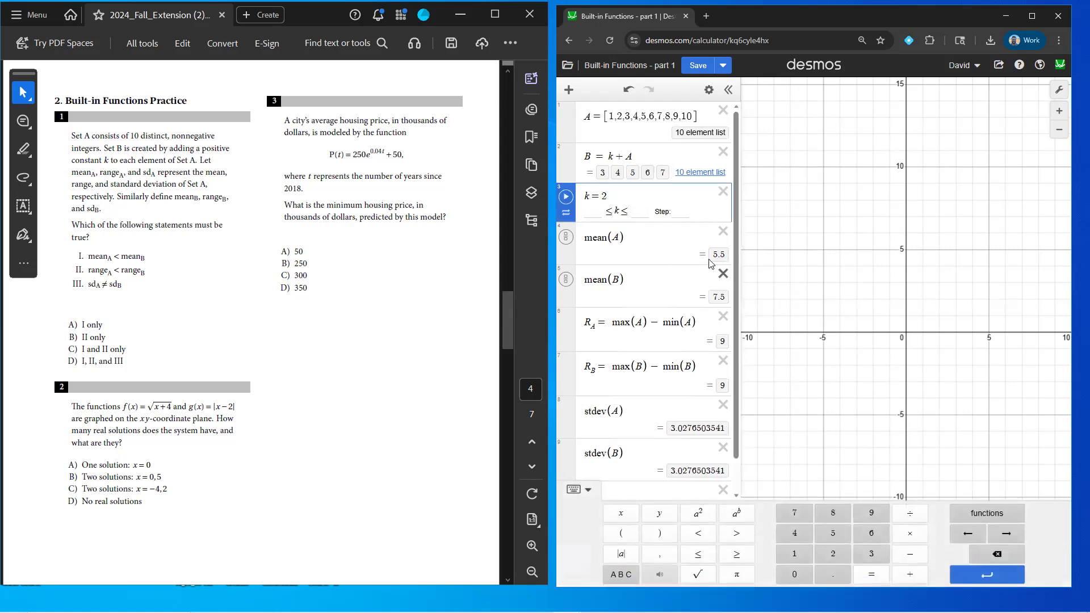
key(BackSpace)
text(5)
text(3)
Examine the range formula for list A by highlighting its max(A) and min(A) terms in turn.
scroll(609, 286, down, 1)
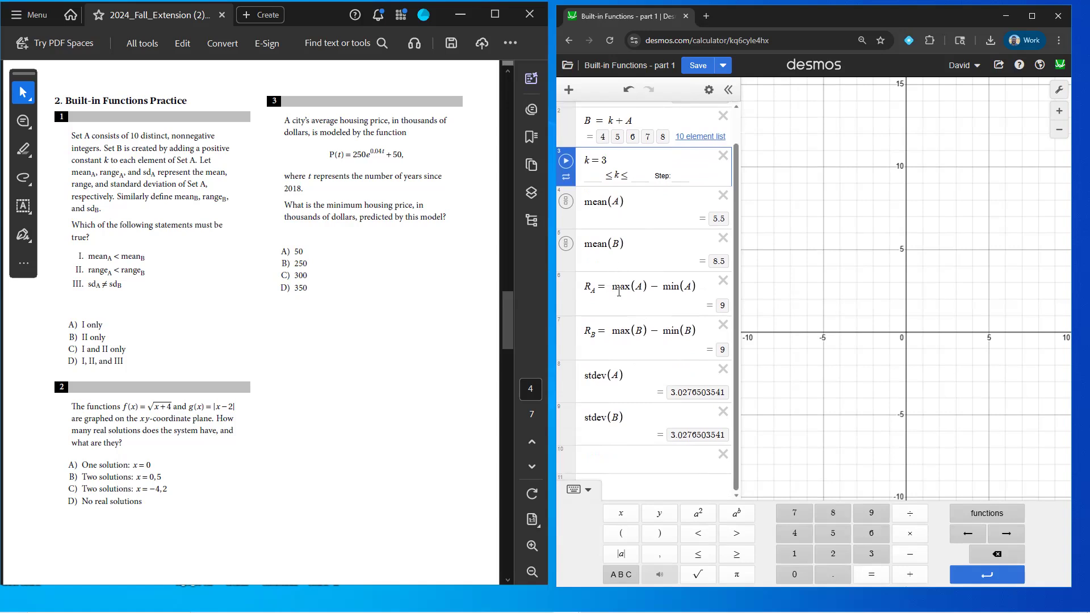
drag(614, 289, 641, 298)
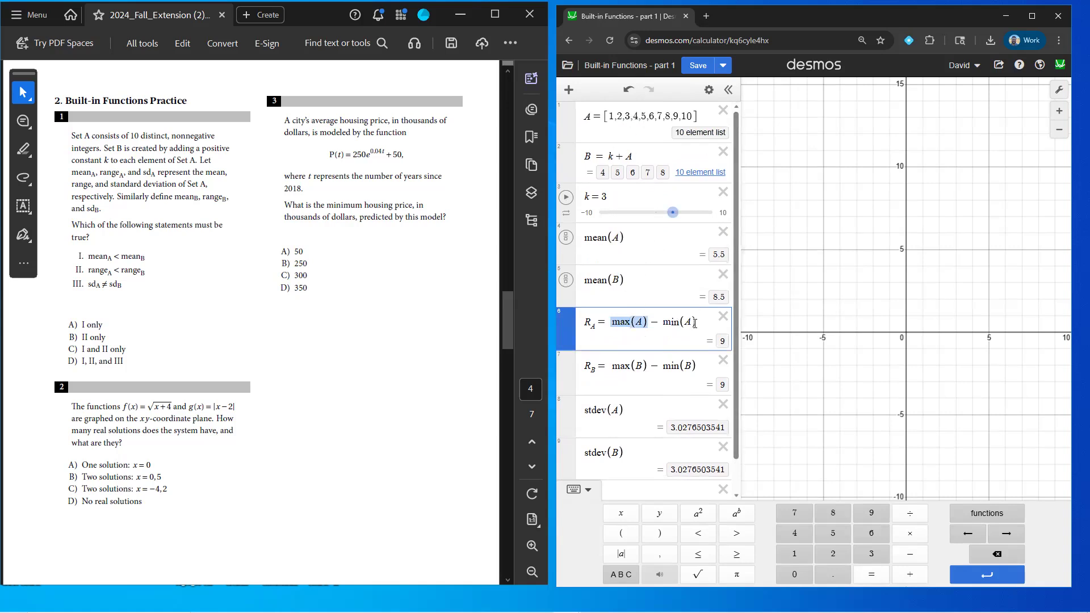
drag(695, 322, 662, 323)
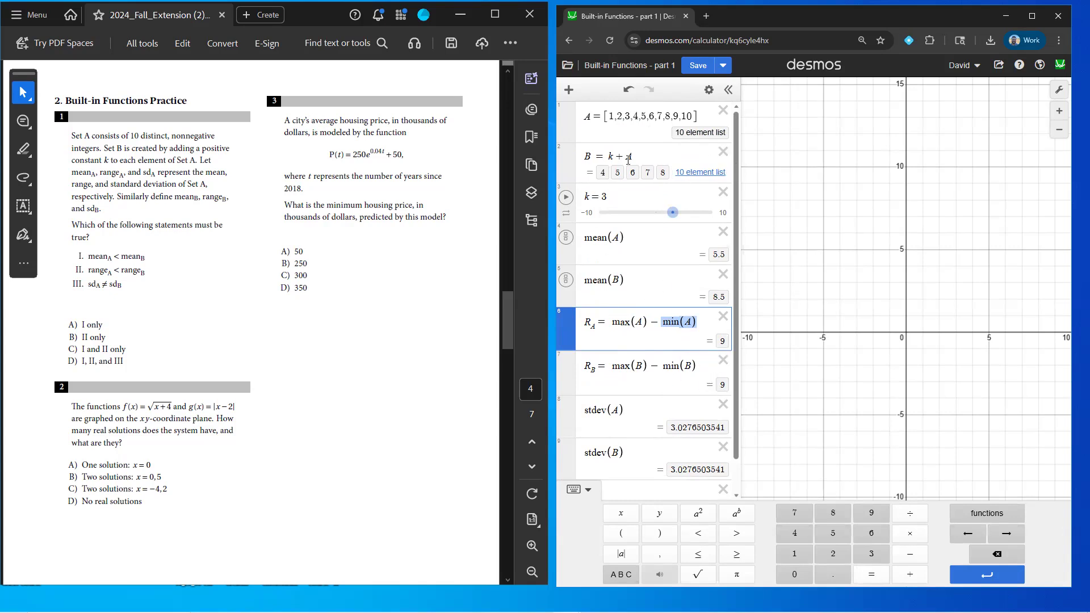
Test how the range and standard deviation respond to B = k · A, and restore B = k + A.
drag(623, 154, 617, 153)
text(*)
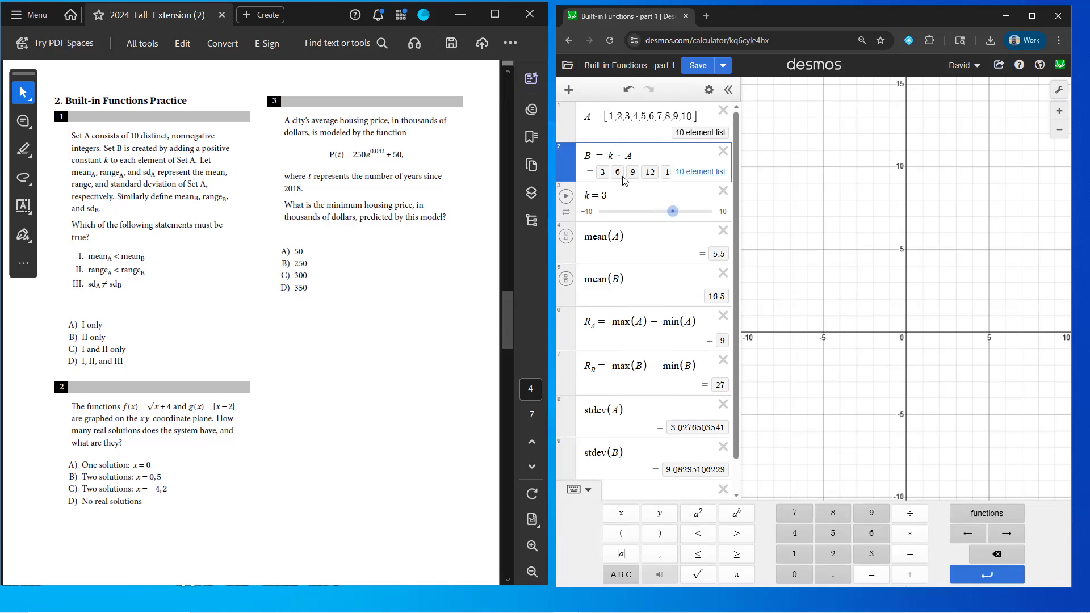
scroll(640, 344, down, 1)
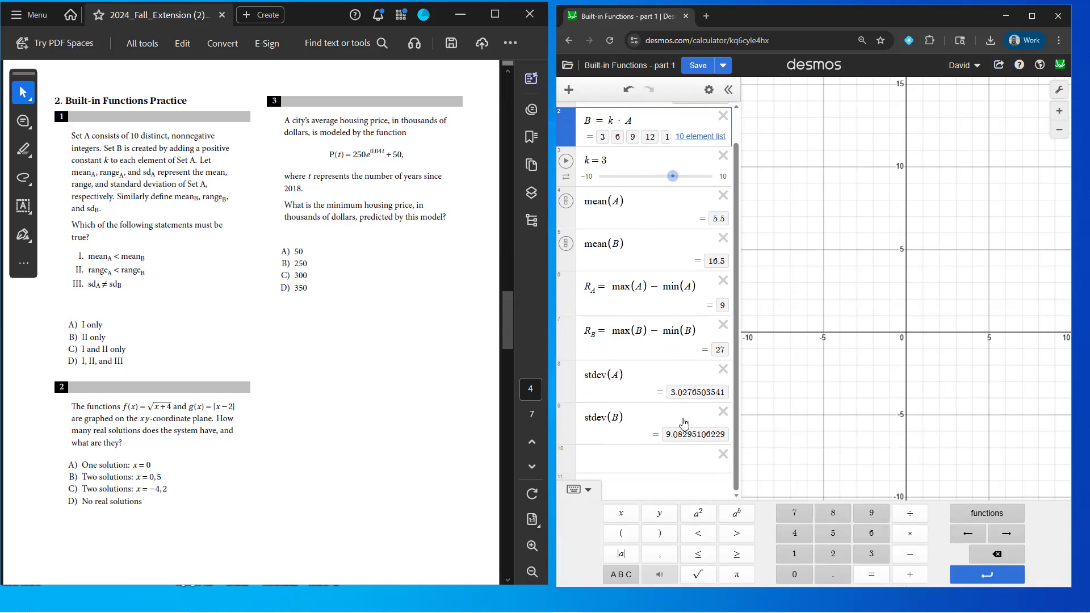
drag(623, 117, 617, 115)
text(+)
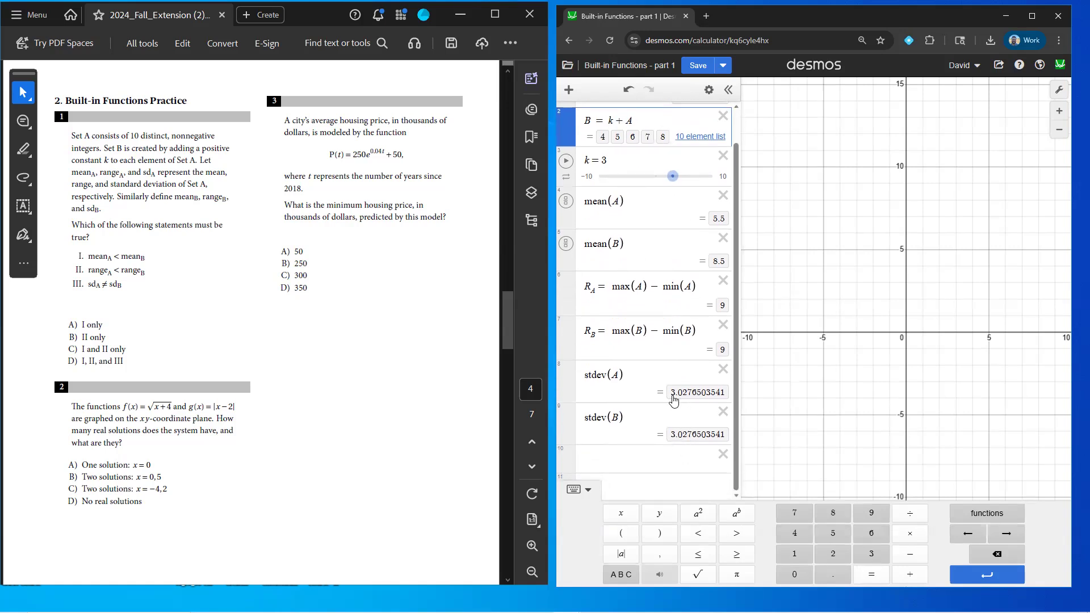
Check question 1's answer choices in the PDF and go to question 2, highlighting the words "real solutions".
drag(90, 272, 104, 326)
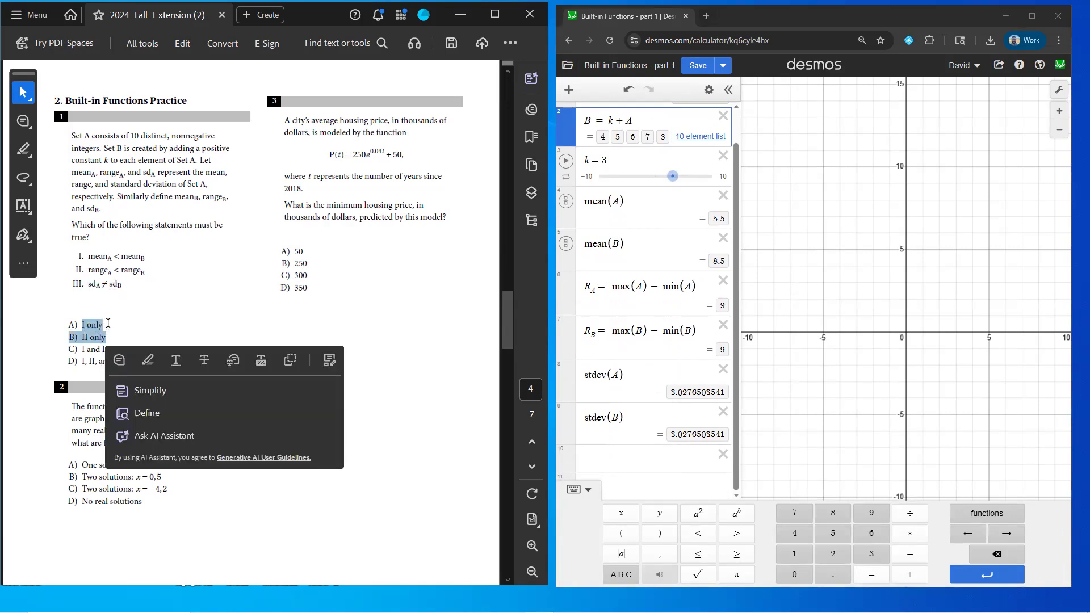
click(147, 241)
scroll(147, 265, down, 4)
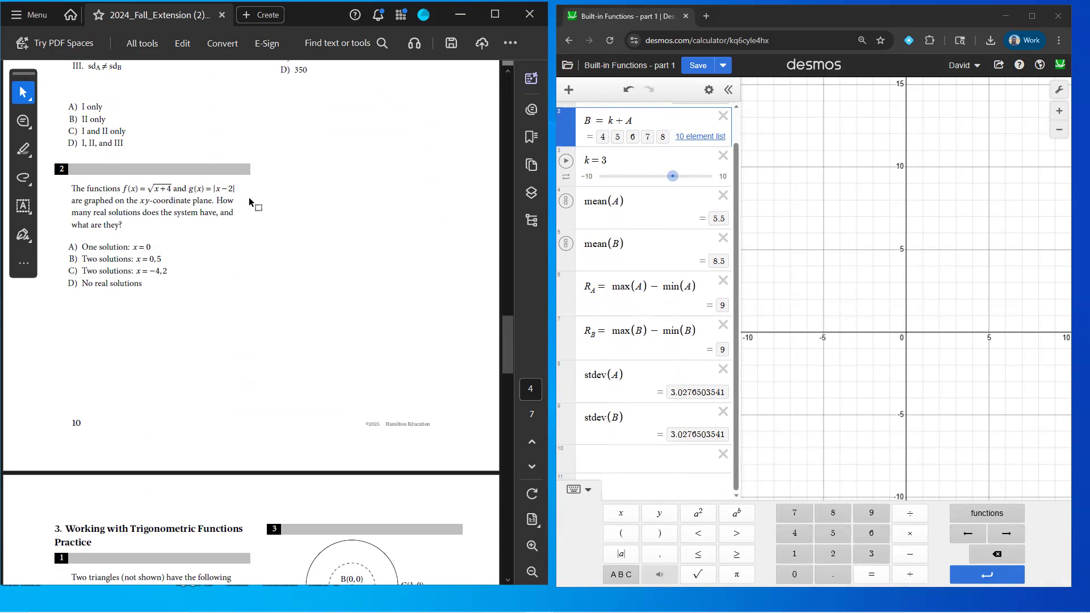
drag(93, 213, 141, 215)
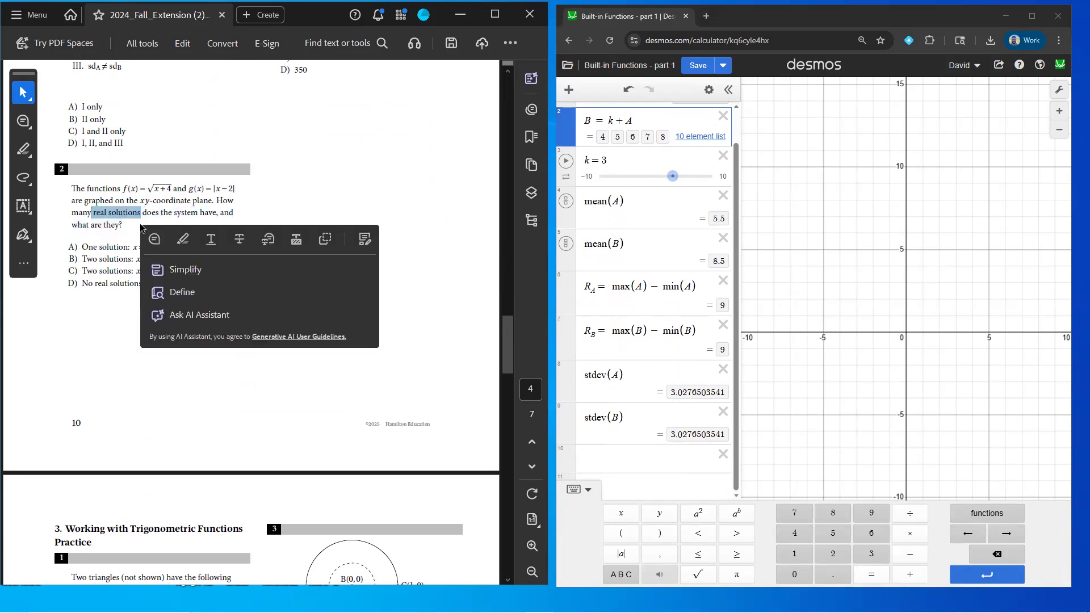
click(148, 196)
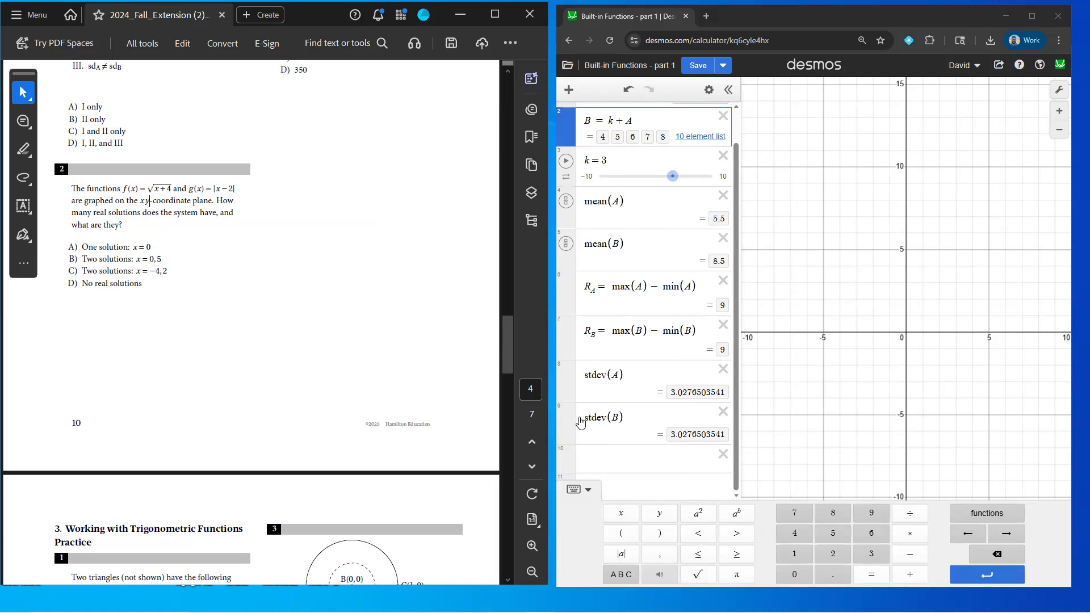
Open the saved graph "Built-in Functions - part 2" in Desmos.
click(568, 69)
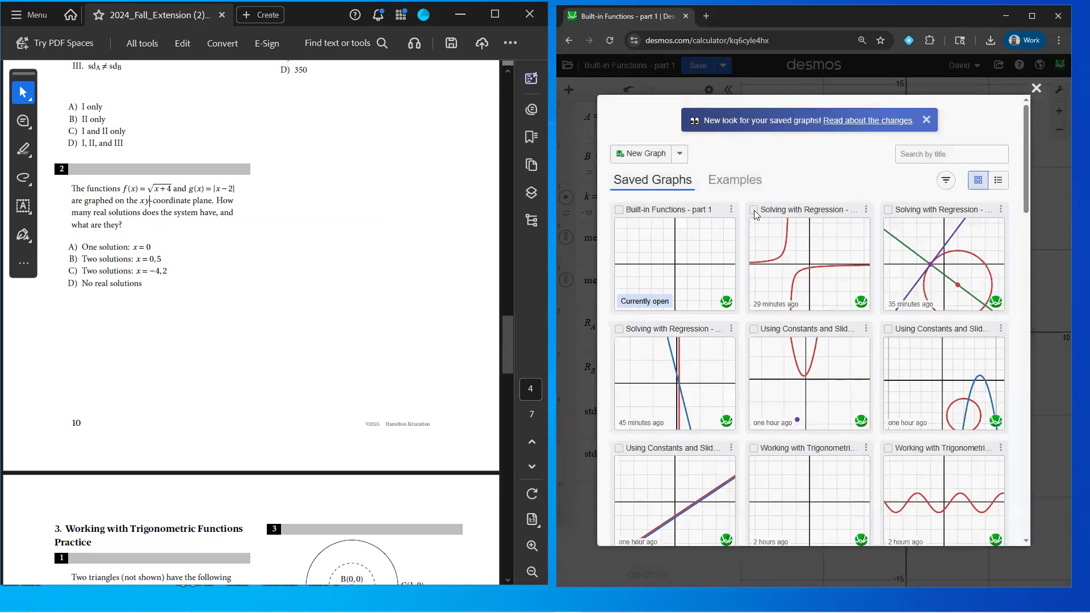
scroll(828, 363, down, 2)
scroll(829, 362, down, 2)
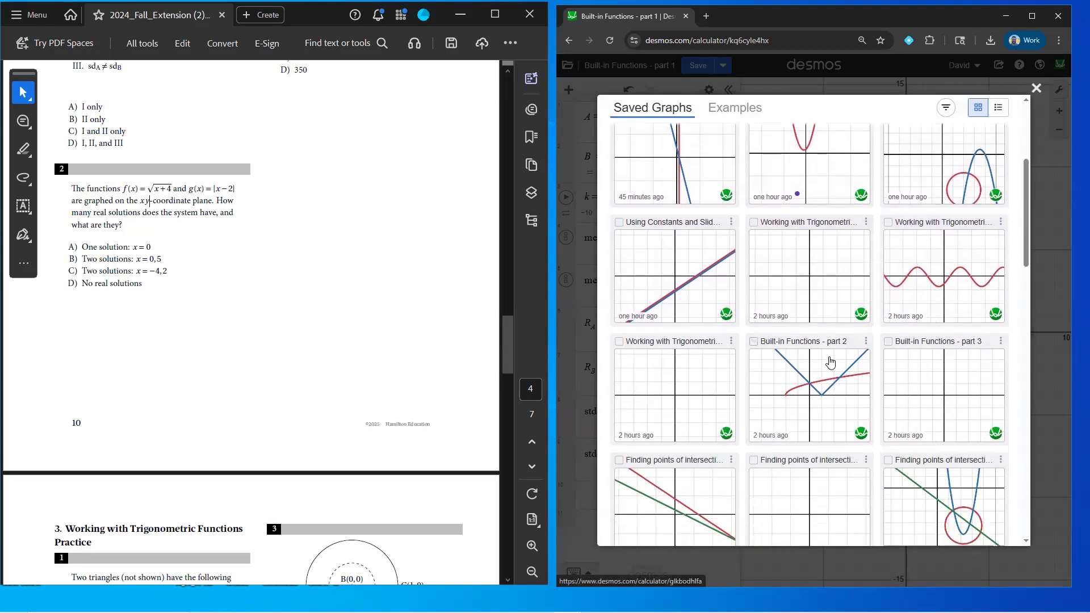
click(821, 391)
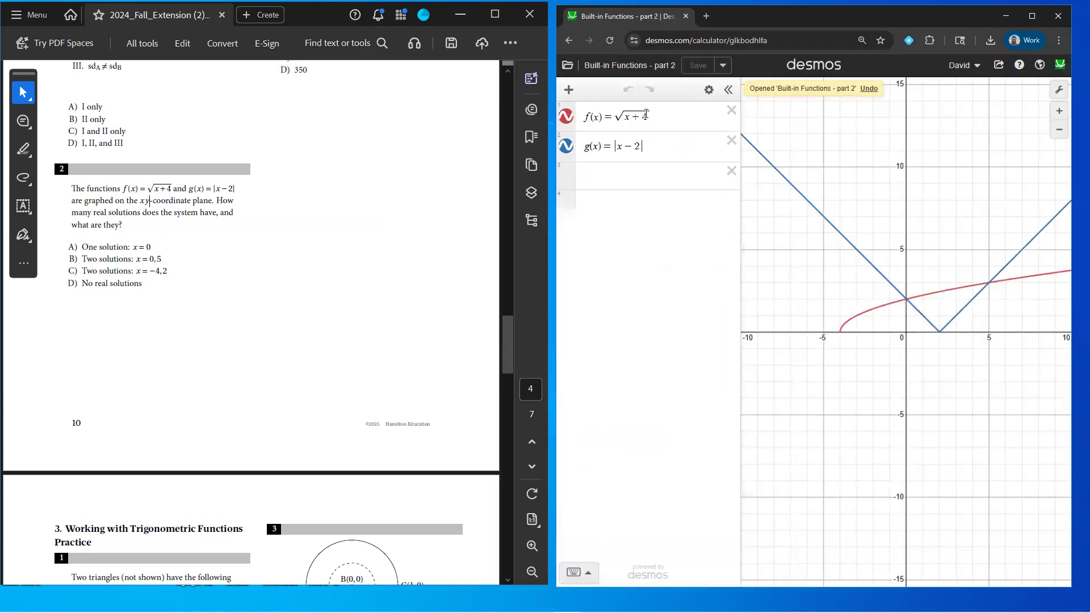
Re-enter f(x) as the square root of x + 4 using the sqrt text command.
drag(661, 119, 623, 118)
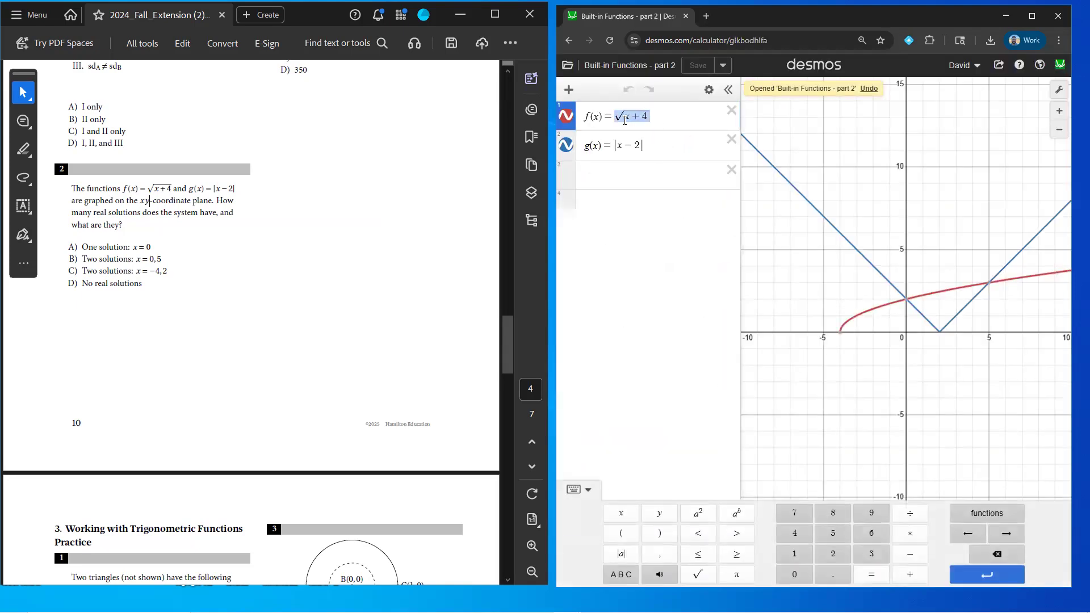
text(sq)
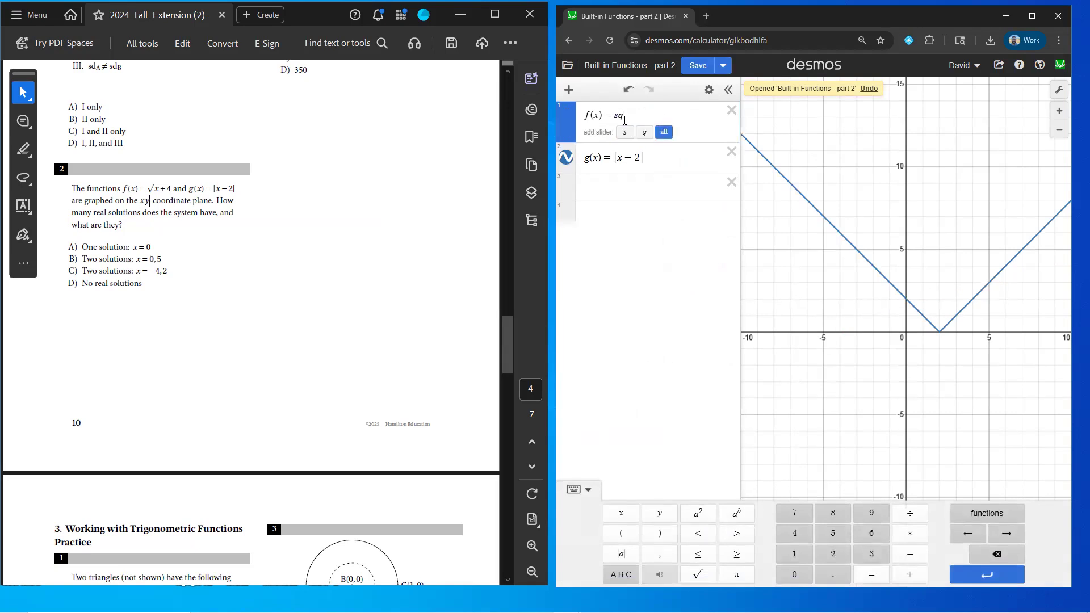
text(rt)
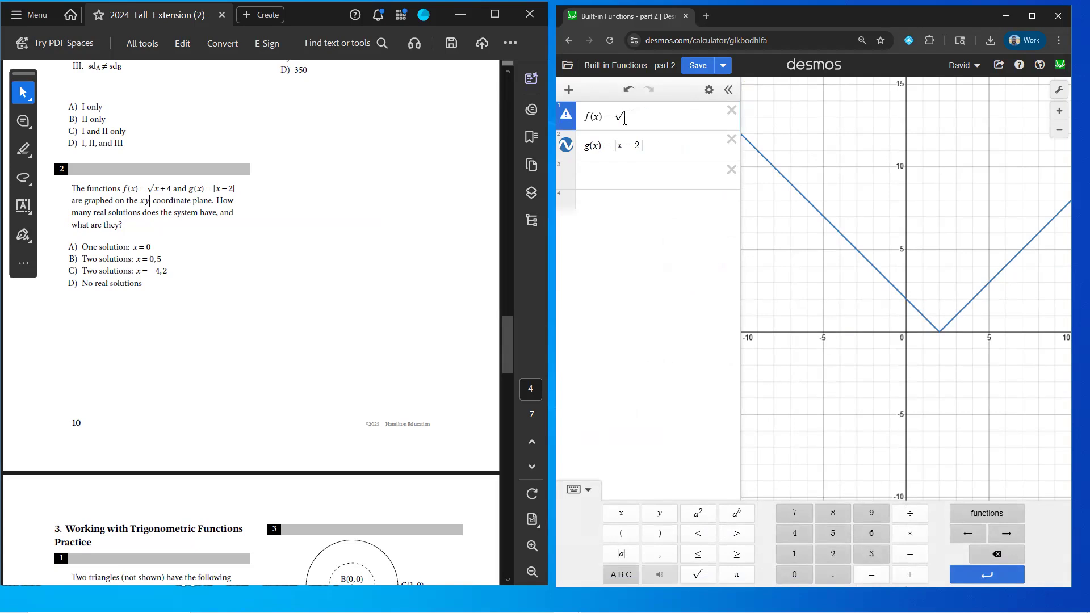
text(x+4)
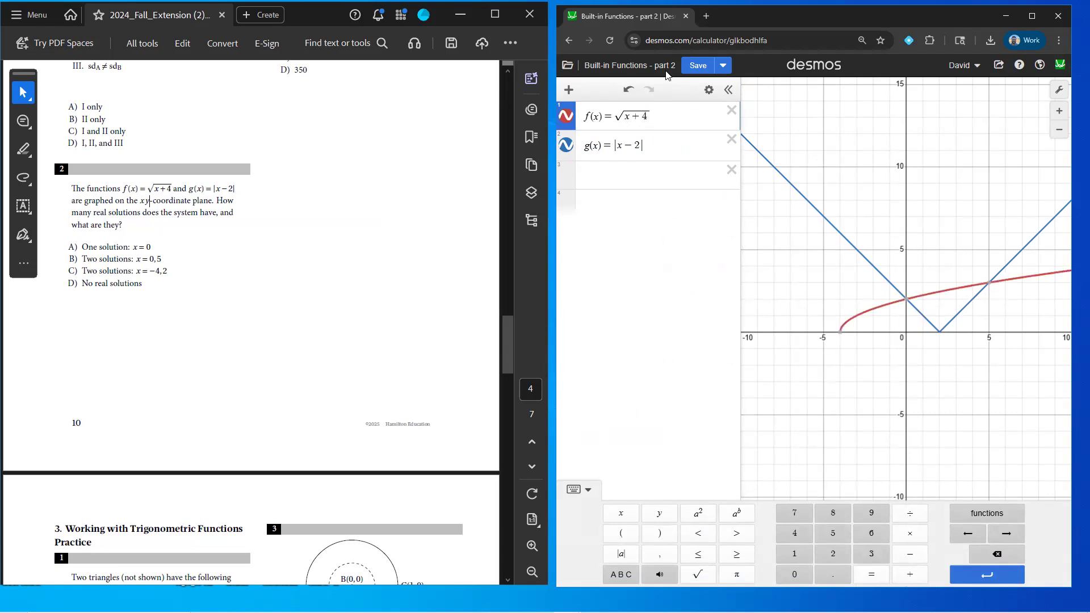
Re-enter the expression for g(x) as |x − 2| using absolute value bars.
drag(656, 144, 623, 147)
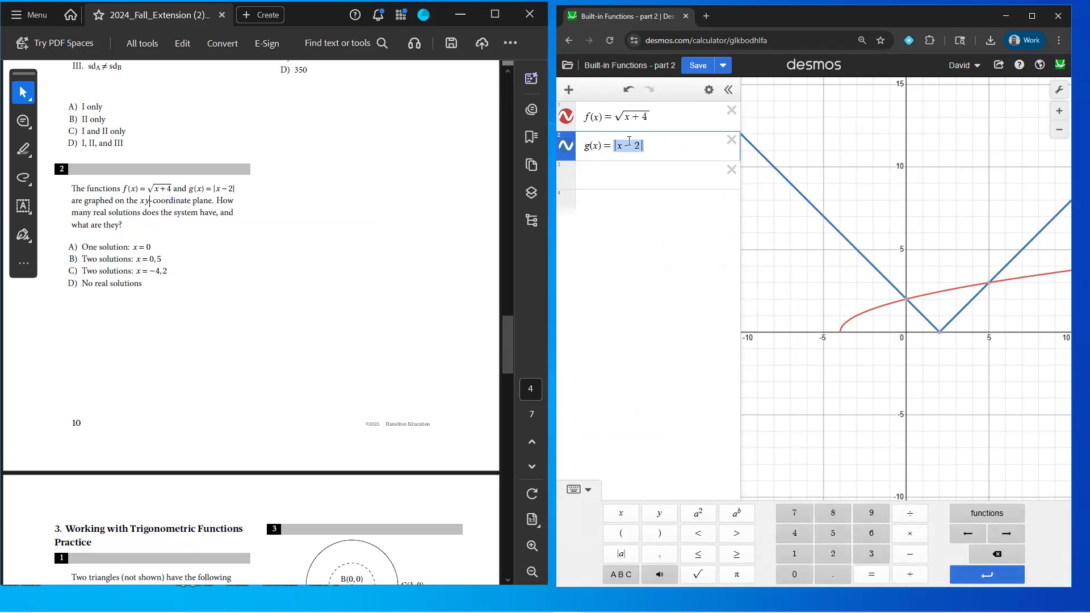
text(|)
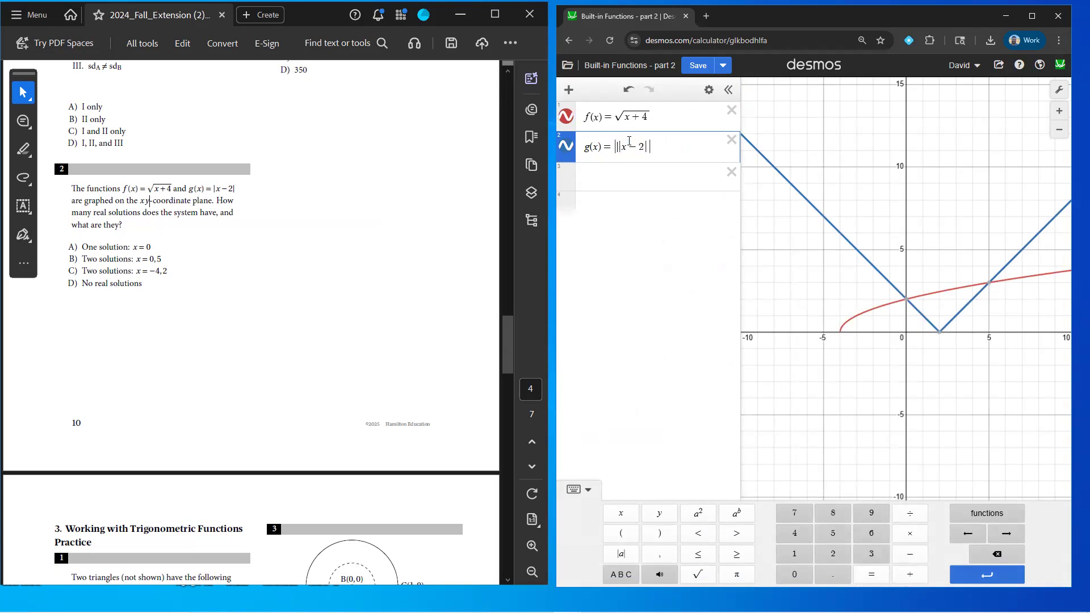
key(BackSpace)
key(BackSpace)
key(BackSpace)
key(BackSpace)
key(BackSpace)
key(BackSpace)
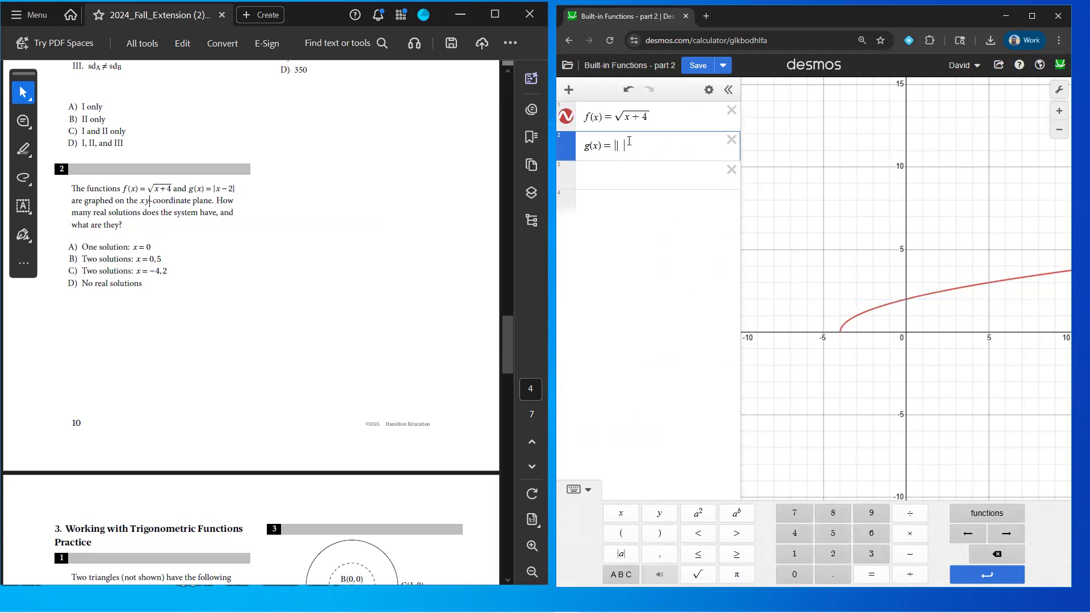
text(|x - 2)
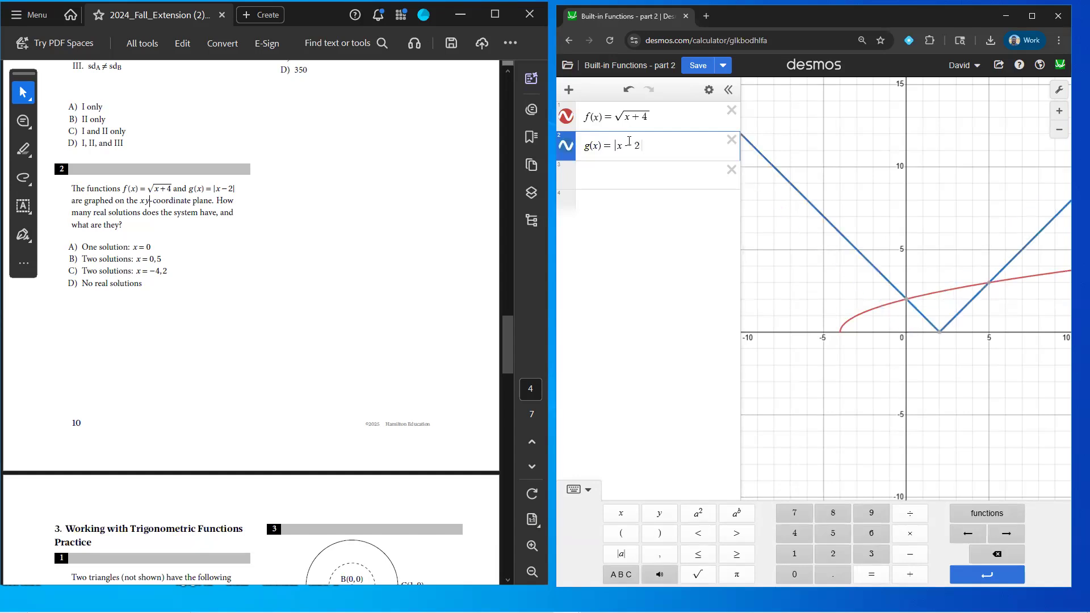
Rewrite g(x) as abs(x − 2) using the abs text command.
key(BackSpace)
key(BackSpace)
key(BackSpace)
key(BackSpace)
key(BackSpace)
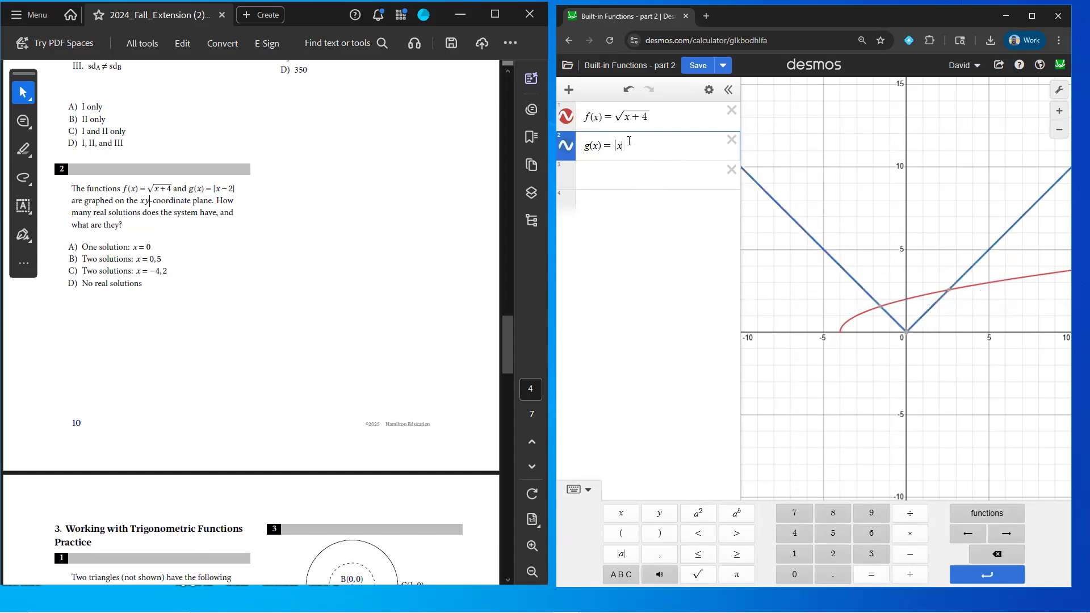
text(abs)
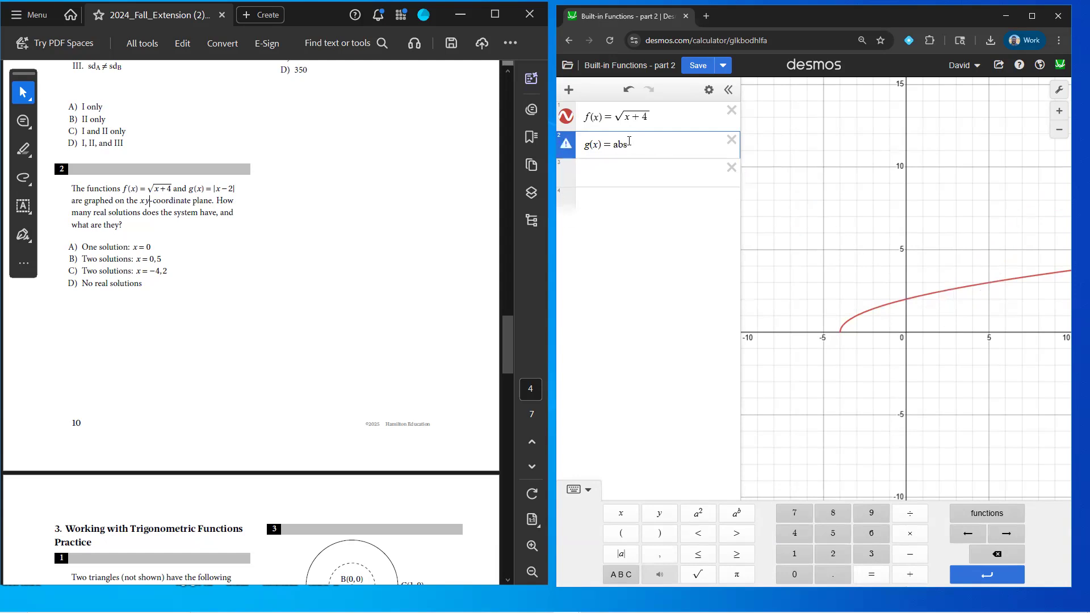
text((x-2)
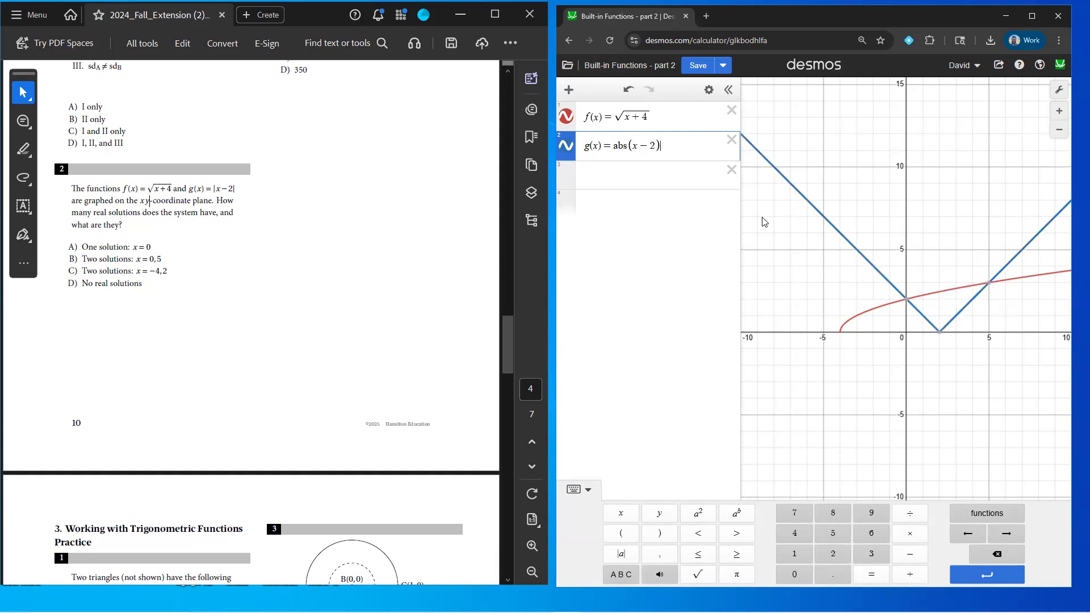
Show the coordinates of both intersections of f and g, and highlight the values 0, 5 in question 2's choice B.
click(906, 298)
click(988, 283)
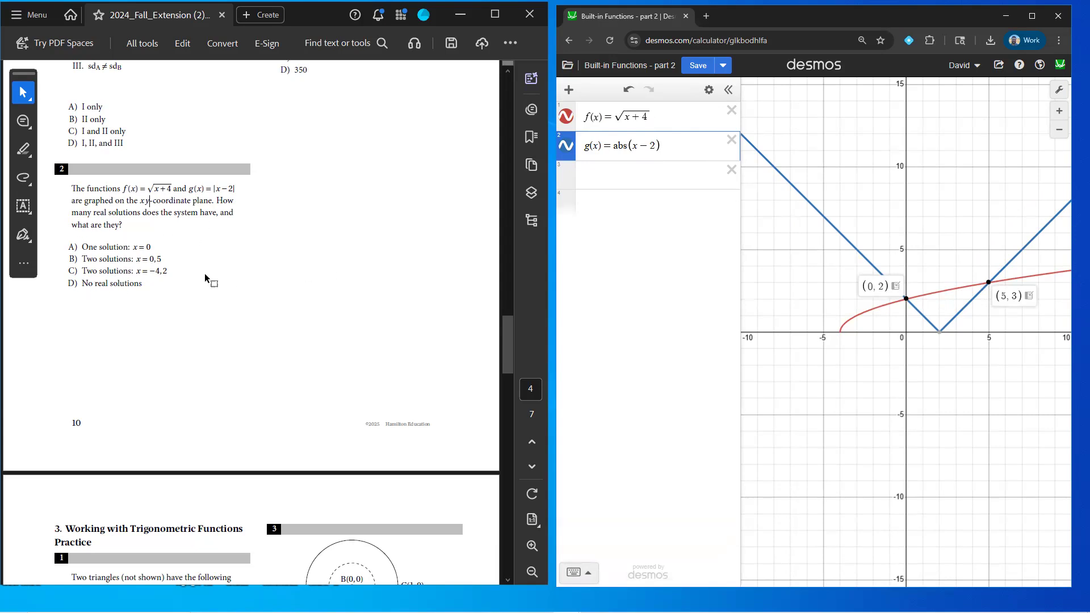
drag(147, 259, 161, 260)
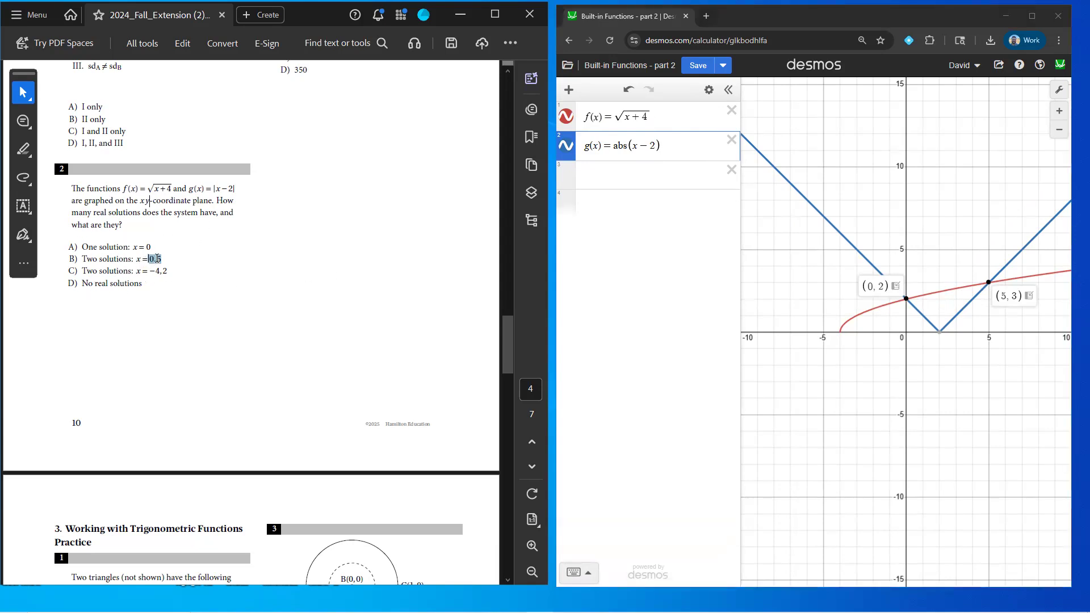
Add both intersection points, (0, 2) and (5, 3), to the expression list.
click(893, 292)
click(894, 289)
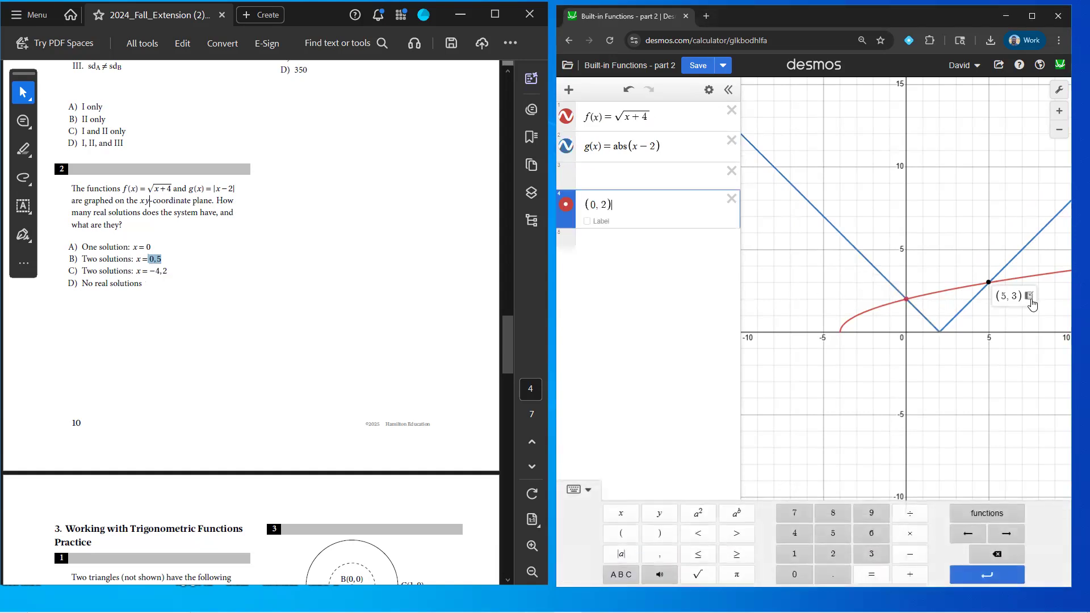
click(1028, 295)
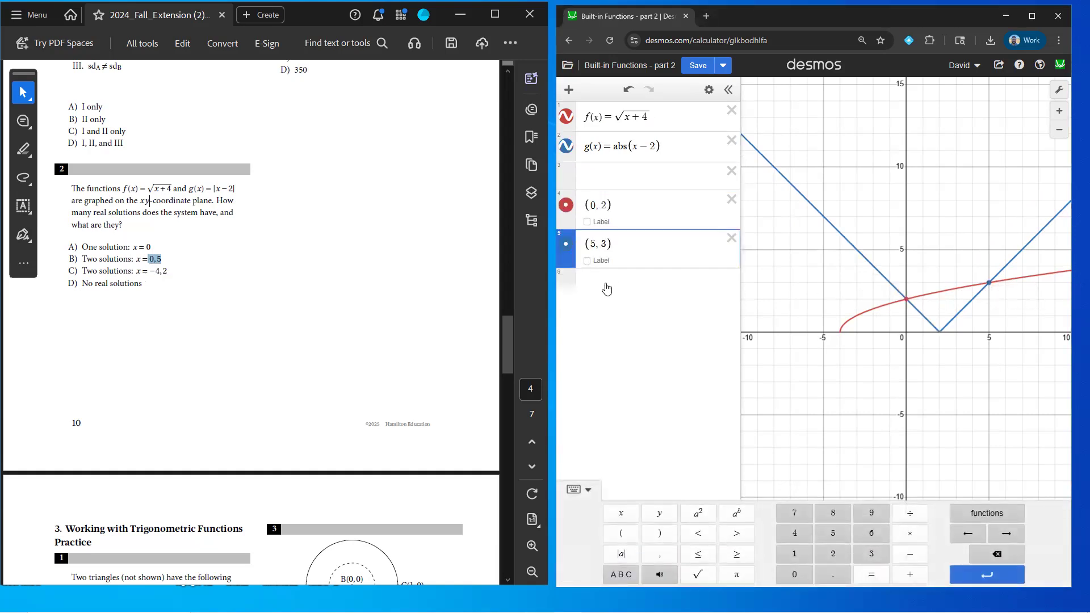
Bring question 3 into view in the PDF and open the saved graph "Built-in Functions - part 3" in Desmos.
scroll(454, 346, up, 4)
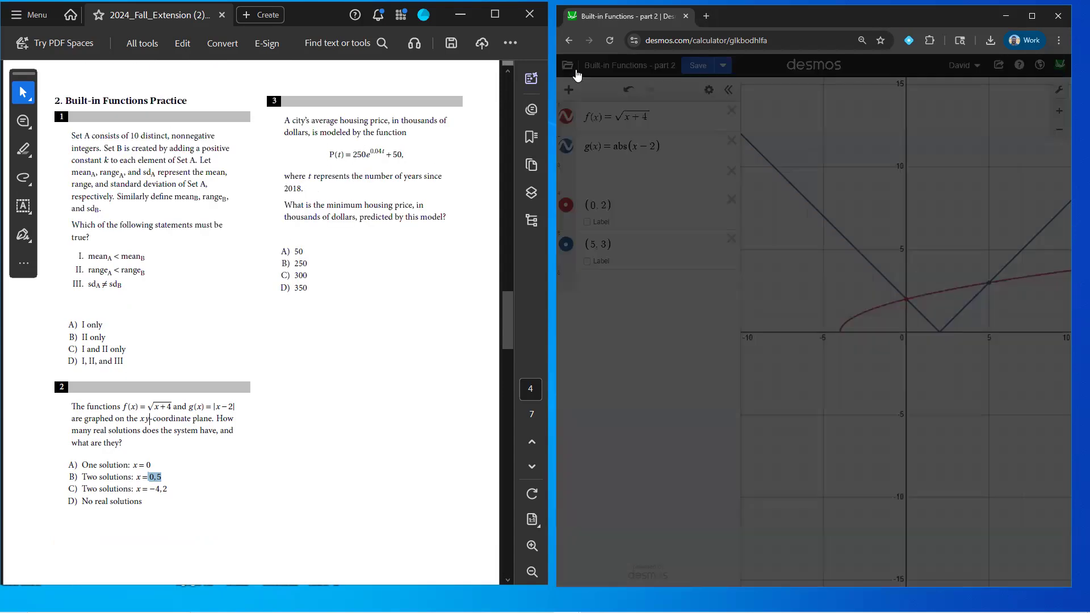
click(567, 65)
scroll(827, 278, down, 4)
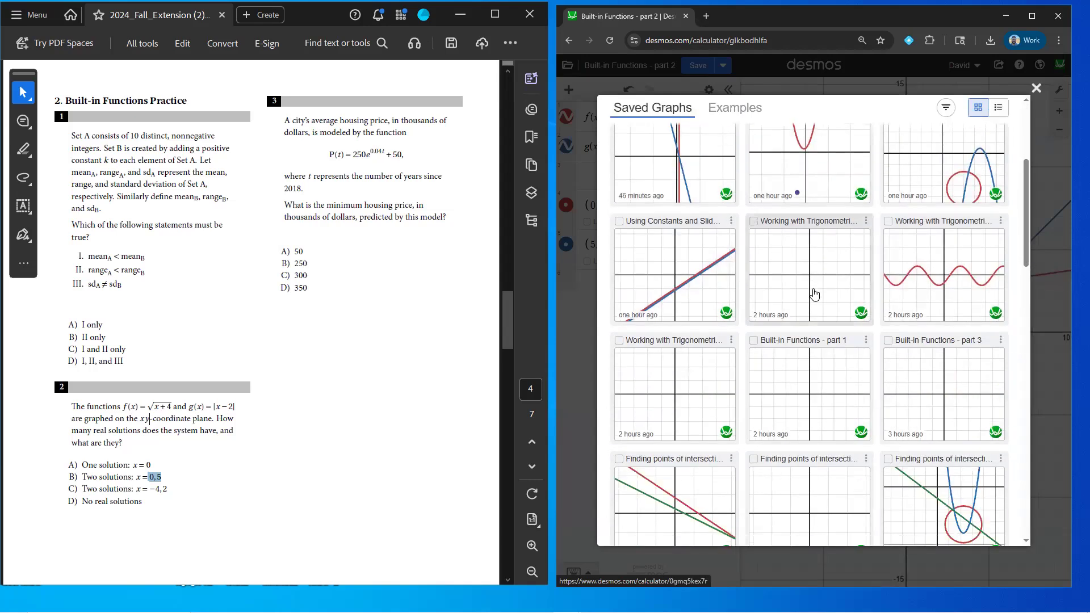
scroll(826, 335, down, 1)
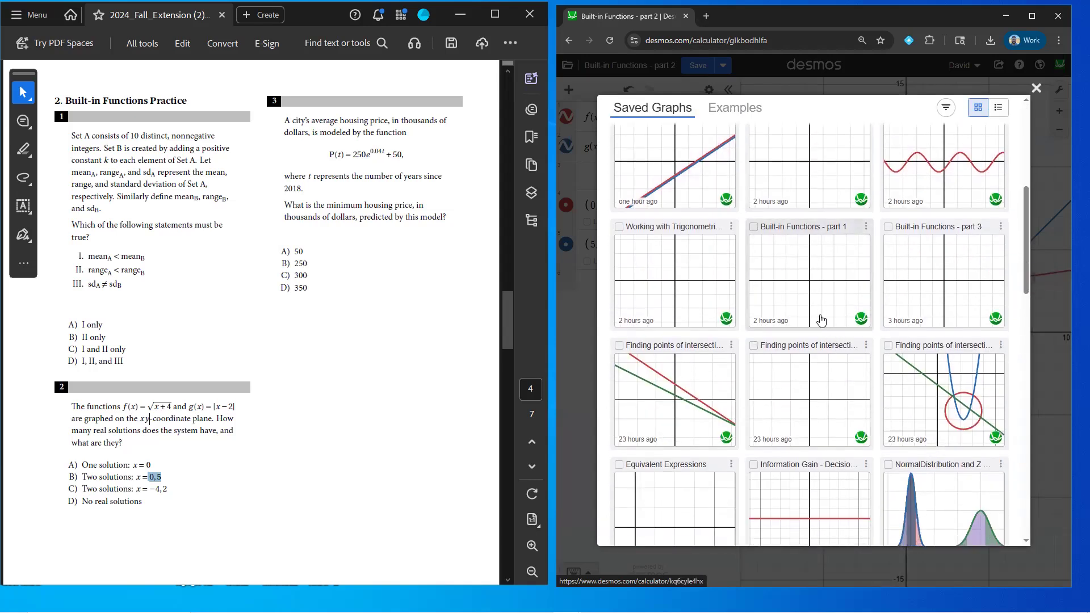
click(912, 292)
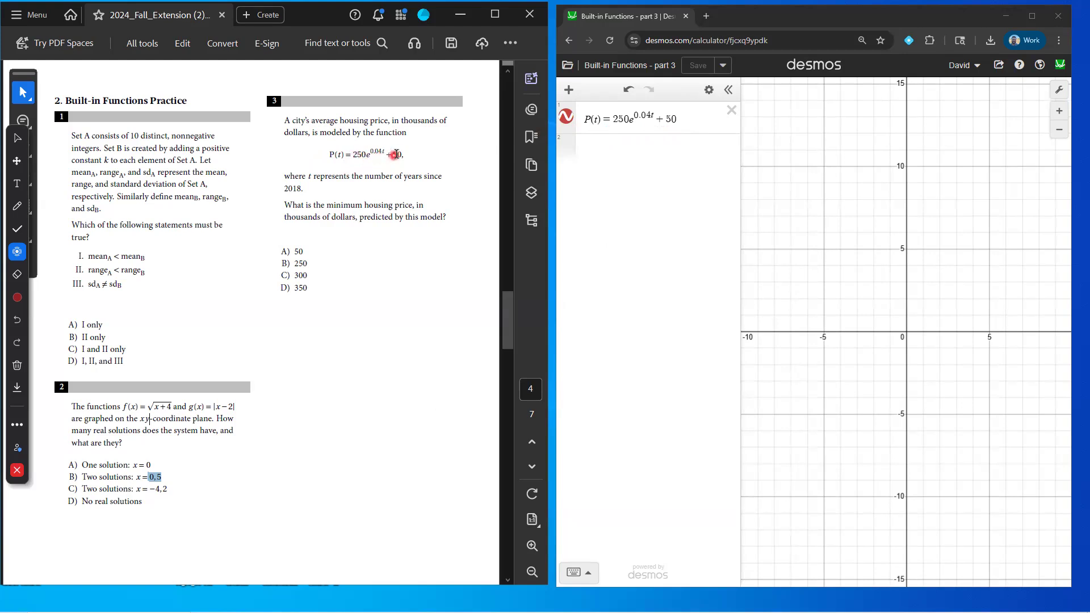
Re-enter P(t) as 250e^(0.04t) + 50.
drag(681, 118, 624, 130)
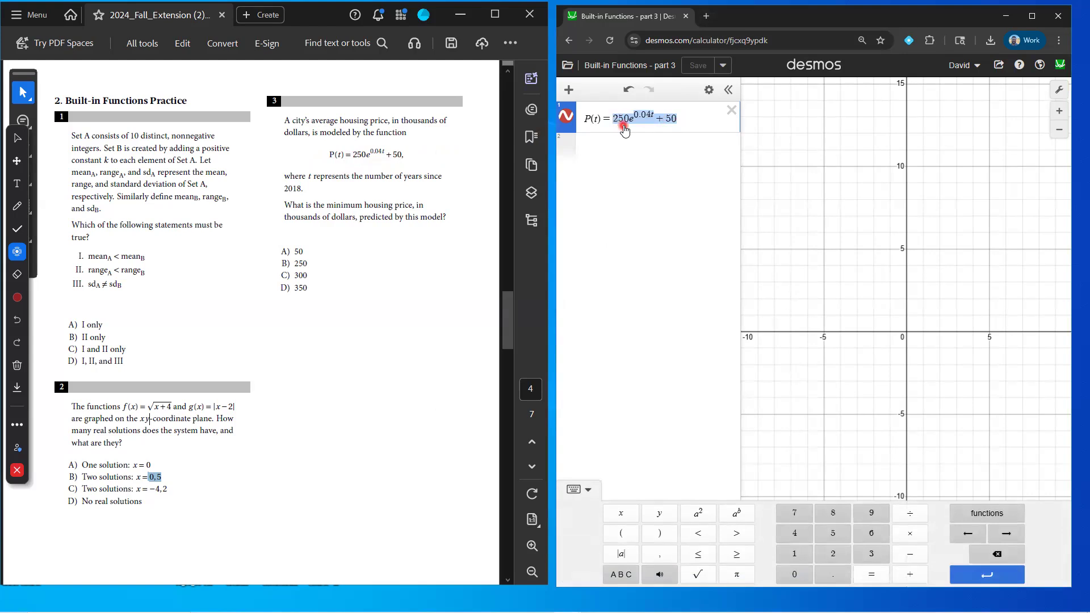
text(250)
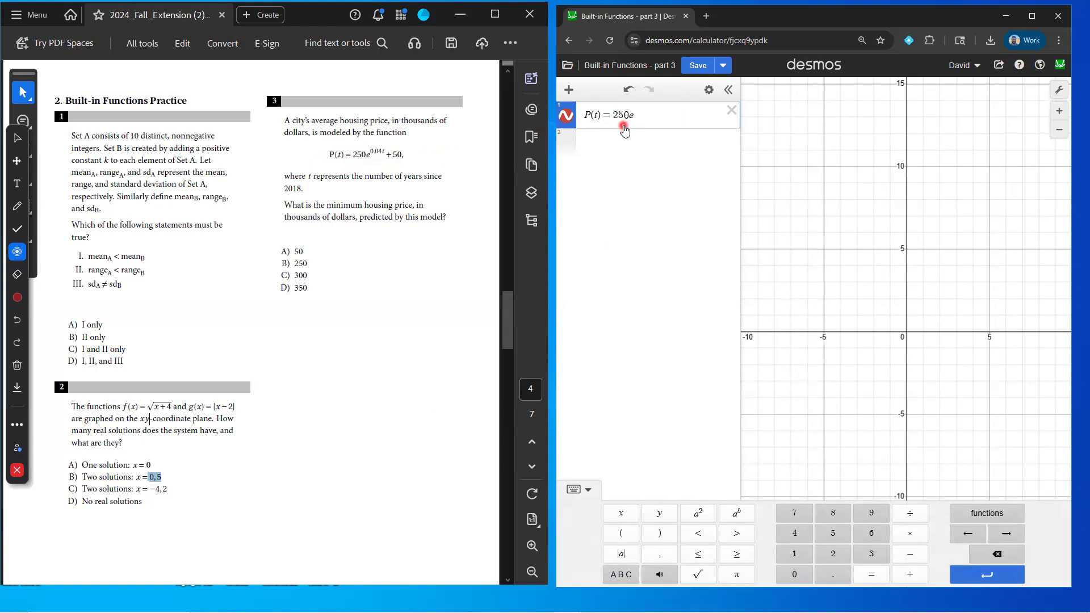
text(^)
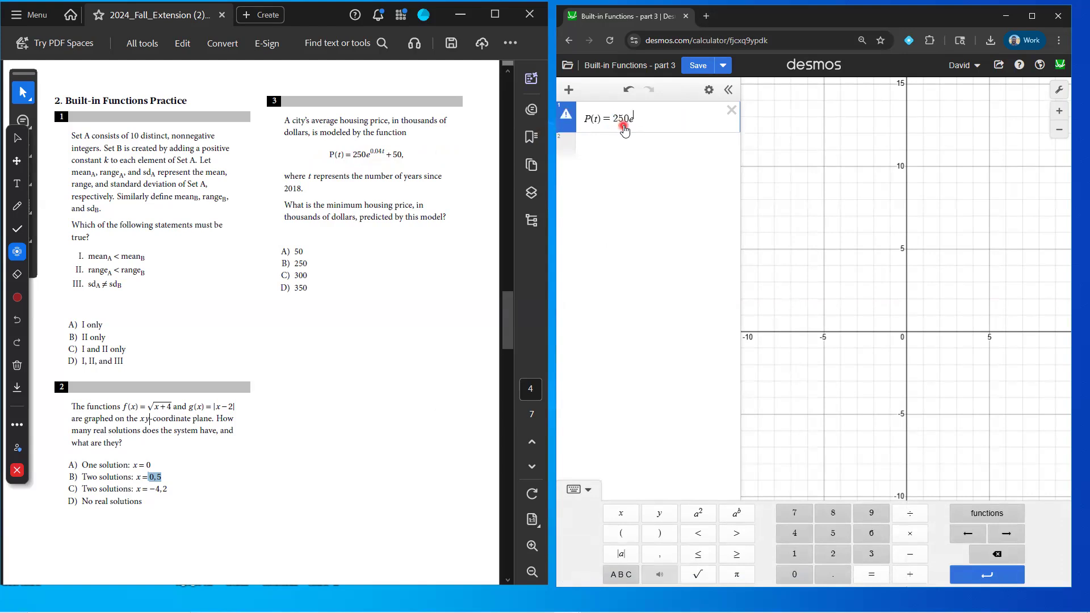
text(^0.)
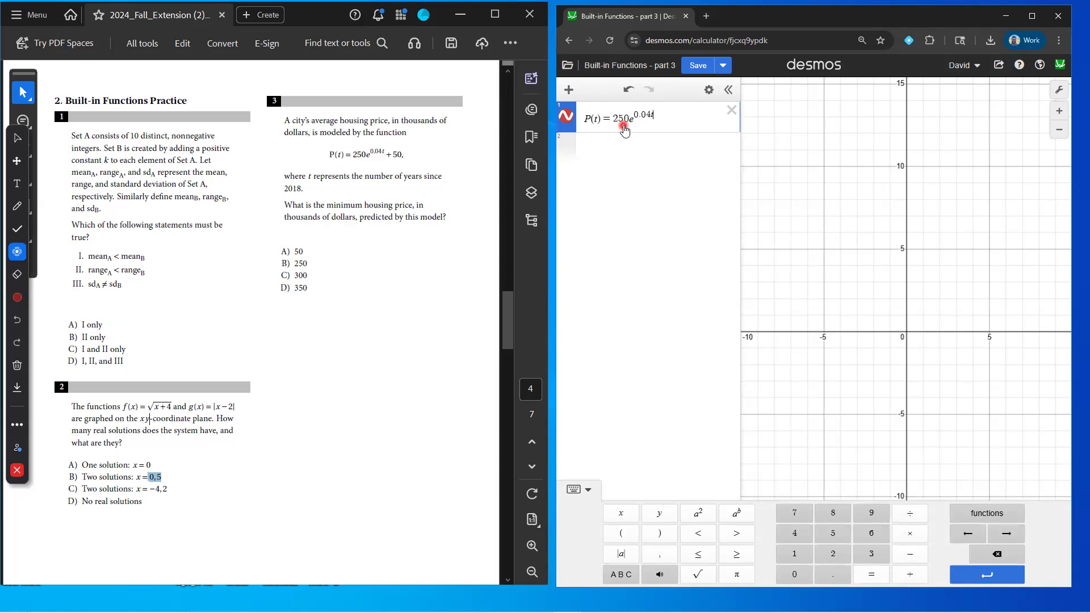
text(04t)
key(Right)
text(+50)
Examine the whole P(t) curve on much wider axes, from its steep rise to its flat end.
scroll(902, 285, down, 5)
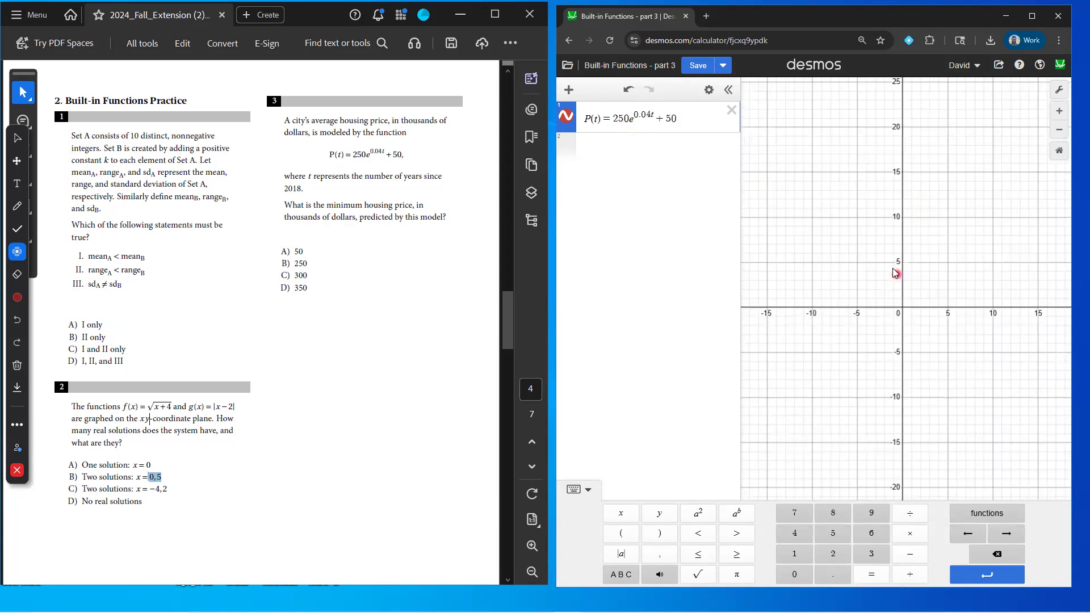
click(896, 250)
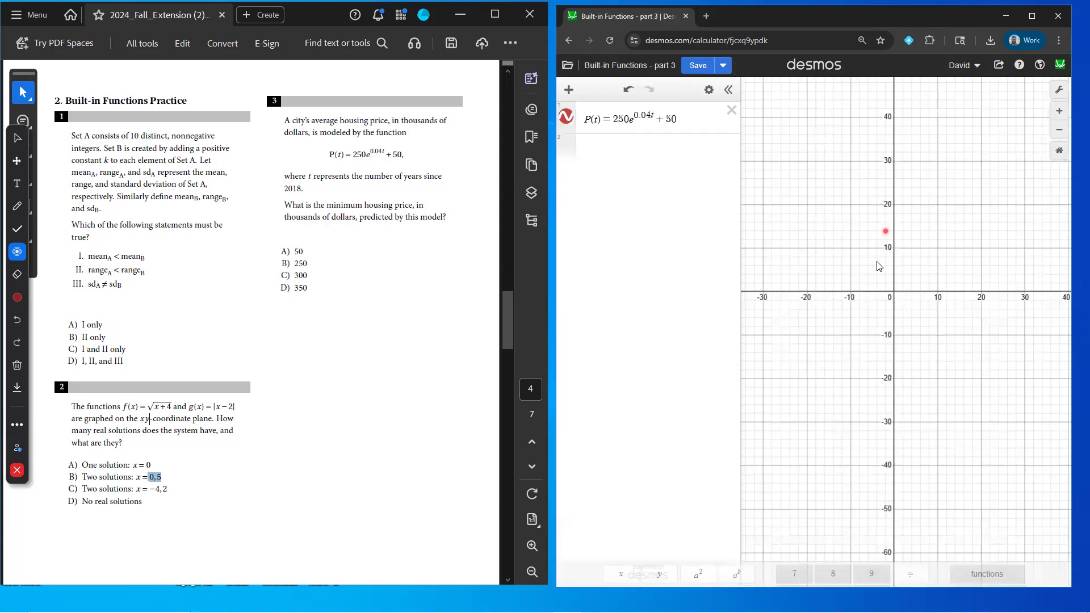
scroll(879, 272, down, 3)
scroll(880, 297, down, 4)
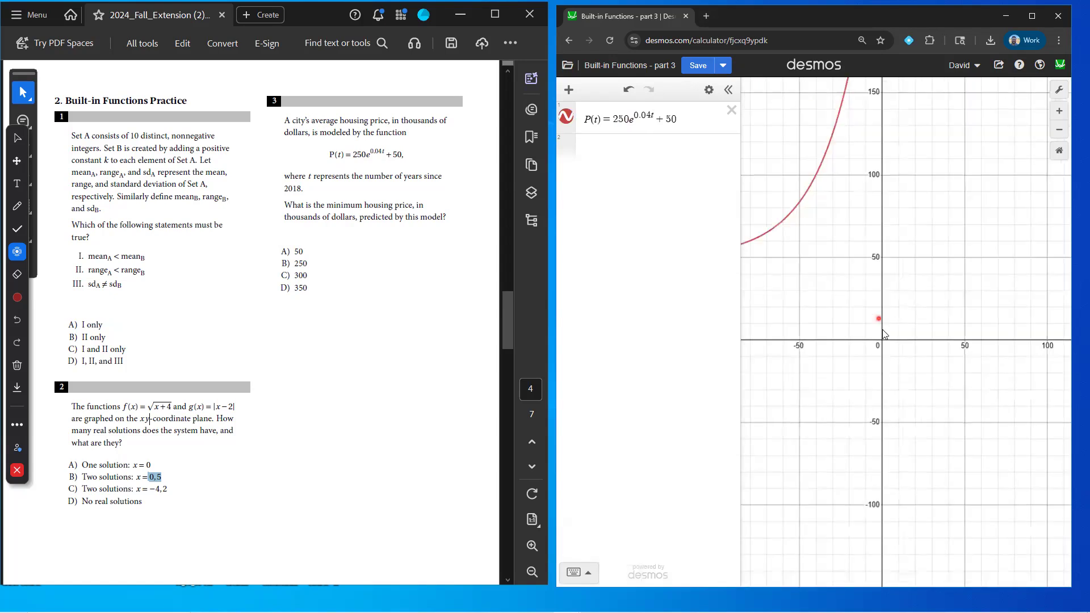
scroll(890, 376, down, 1)
scroll(889, 374, down, 4)
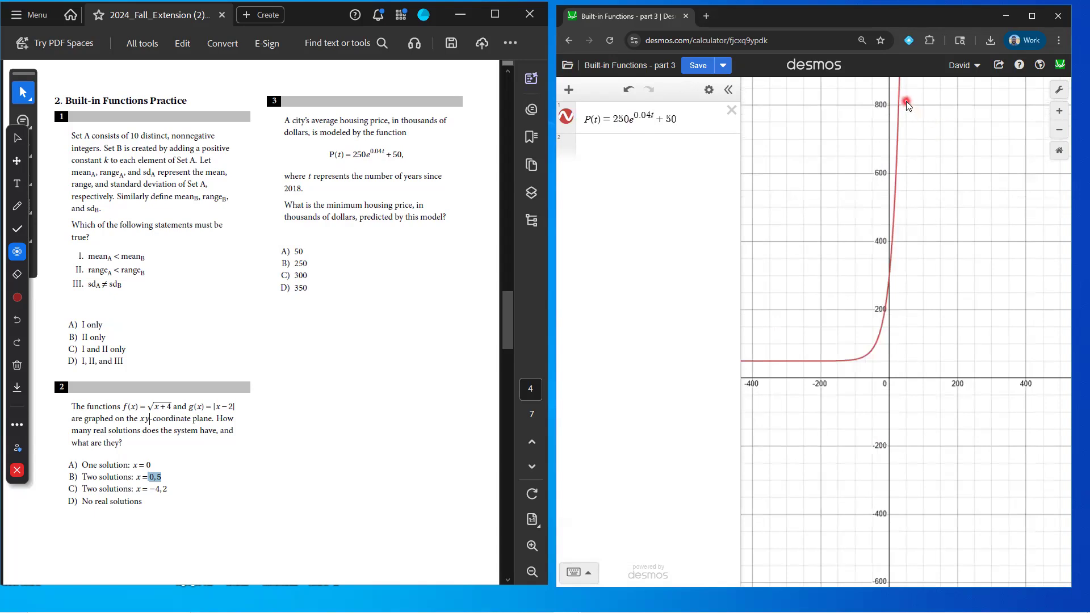
mouse_move(906, 101)
mouse_down()
mouse_move(857, 366)
mouse_move(817, 391)
mouse_up()
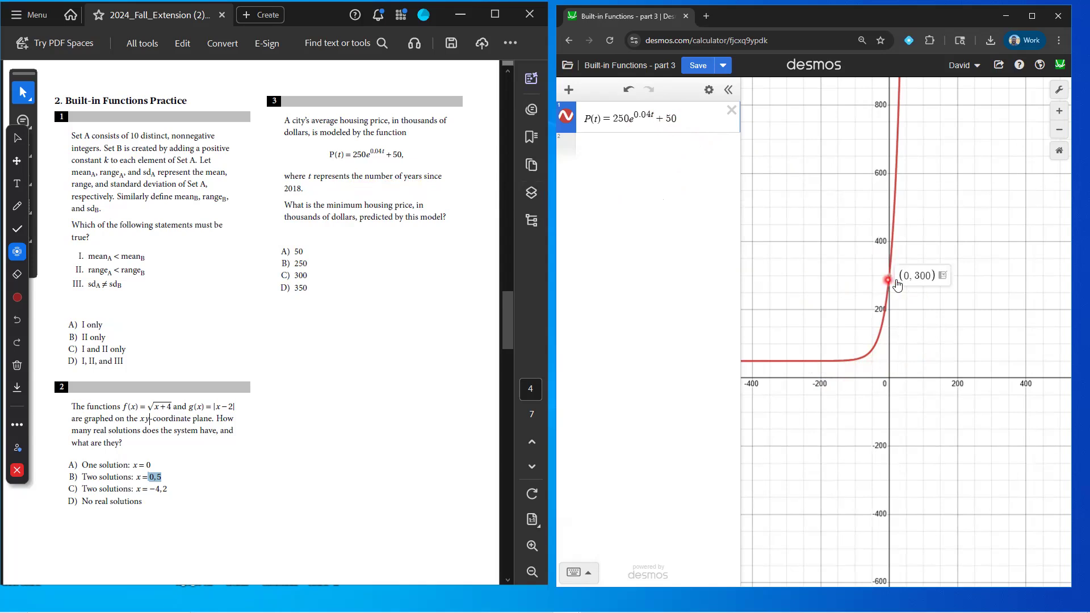
Set the x-axis lower bound to 0 and show the coordinates of the P(t) curve's y-intercept.
click(1059, 89)
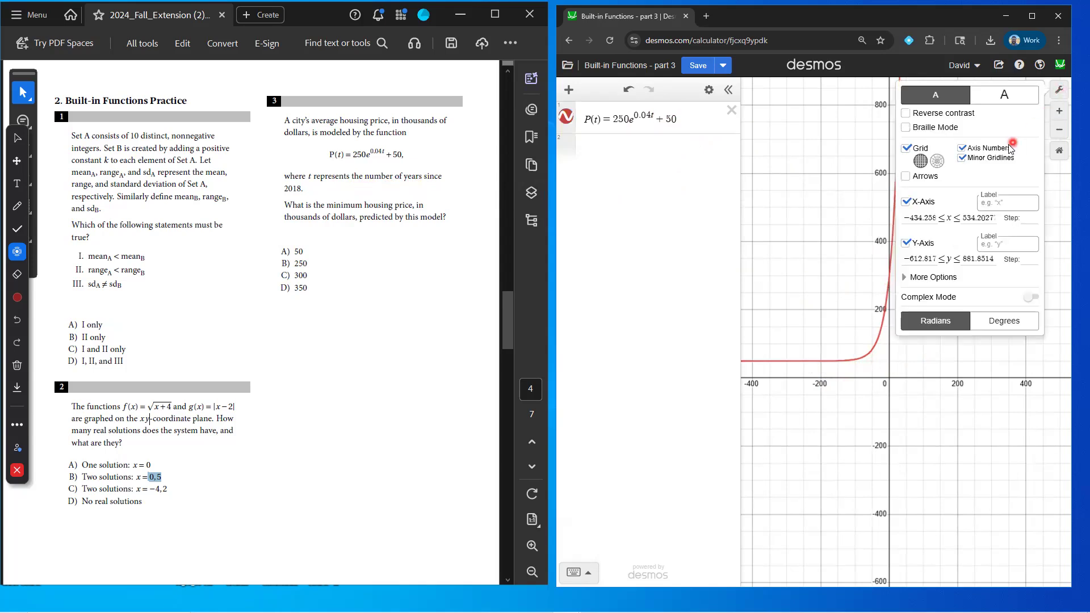
click(933, 220)
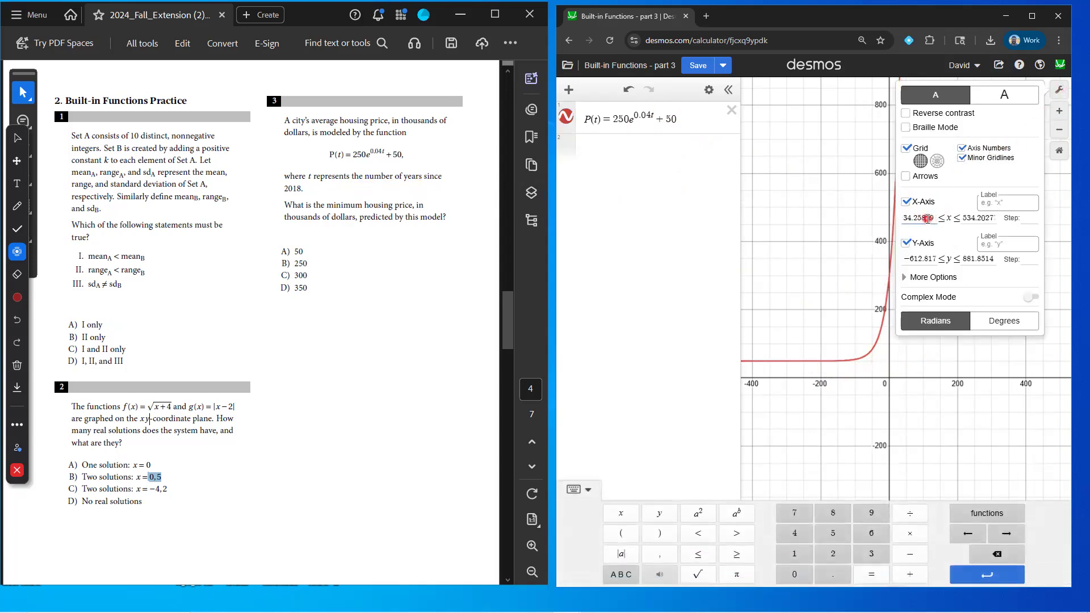
double_click(919, 219)
text(0)
click(771, 298)
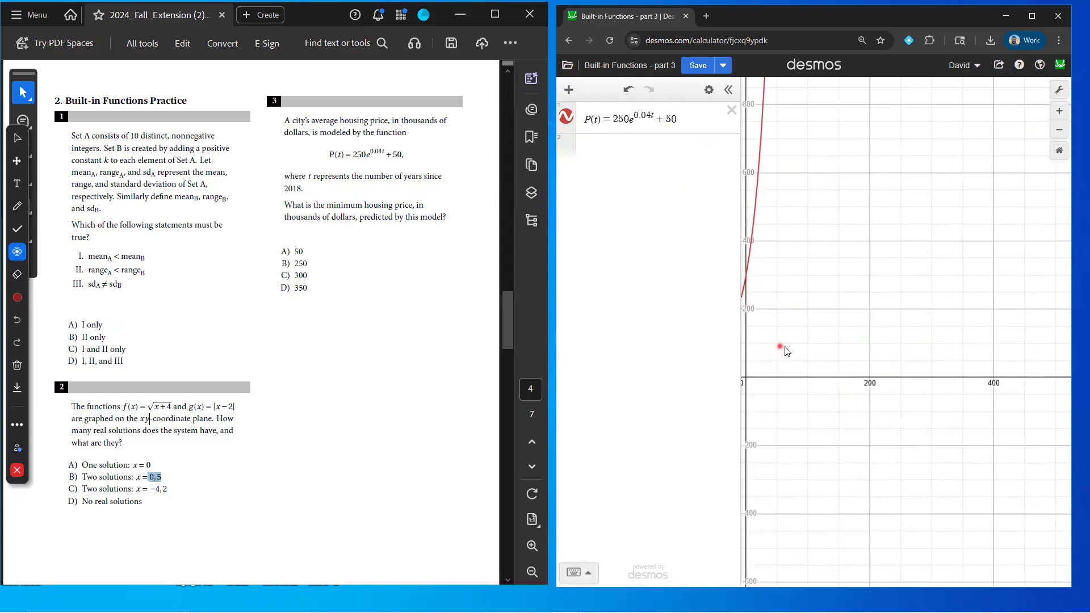
click(760, 279)
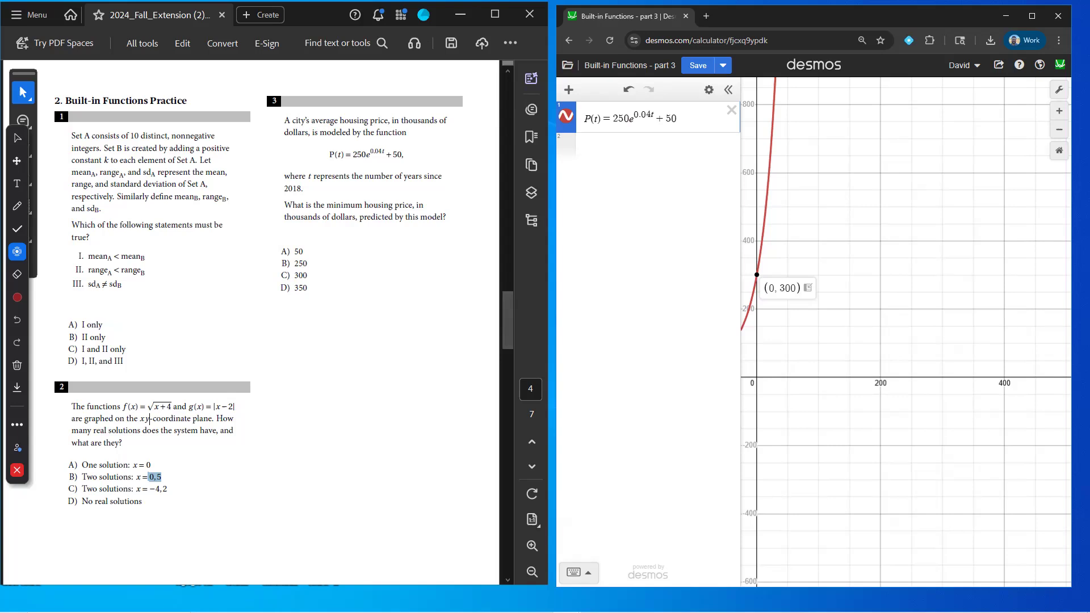
Go to the trigonometric functions practice in the PDF and open the saved graph "Working with Trigonometric Functions - part 2".
scroll(278, 425, down, 15)
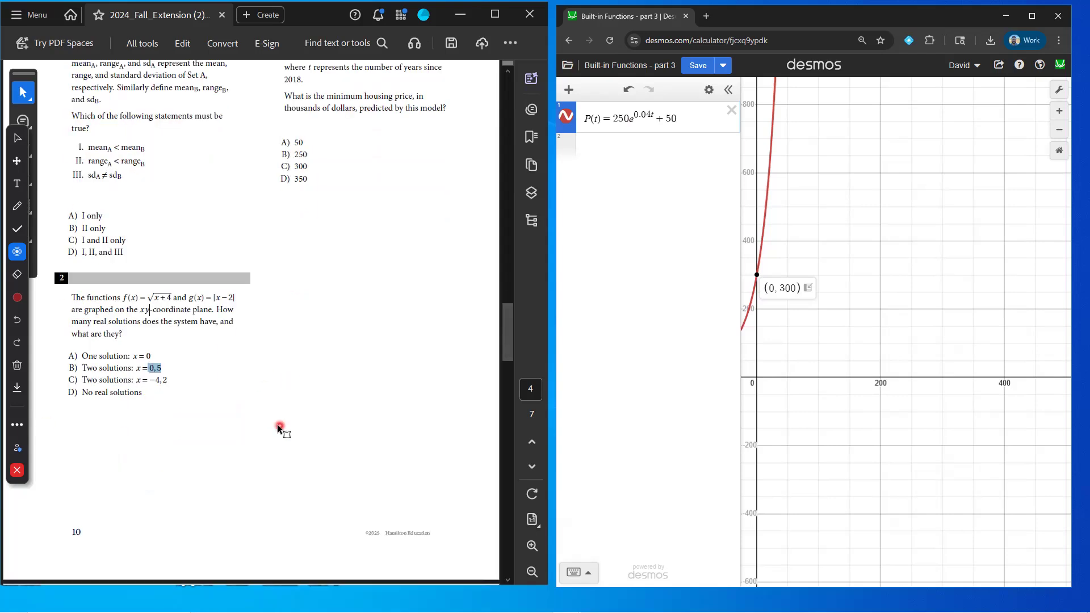
scroll(250, 432, down, 2)
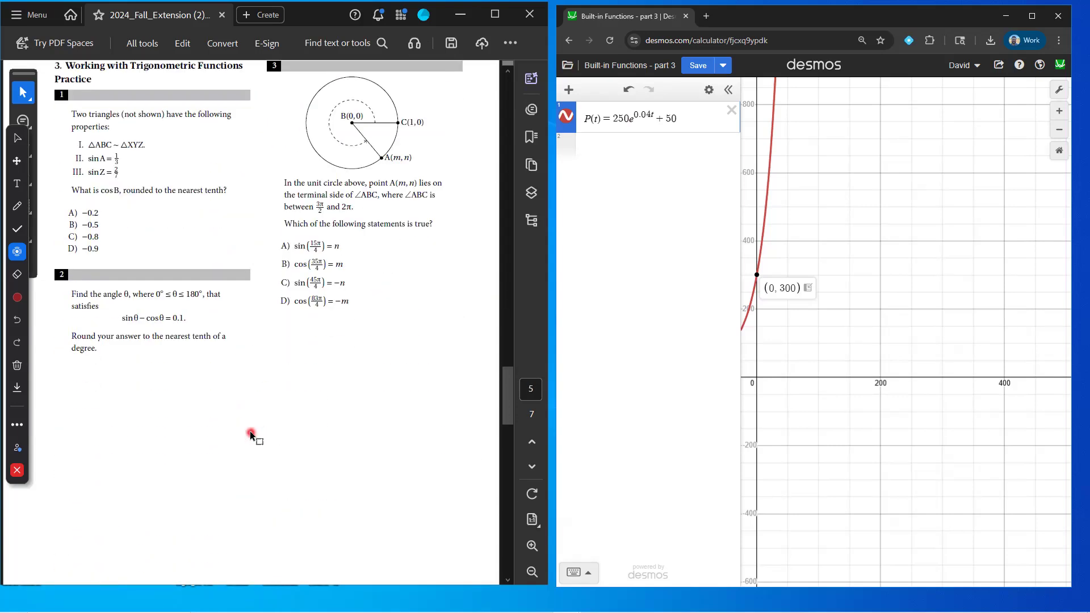
scroll(249, 430, up, 1)
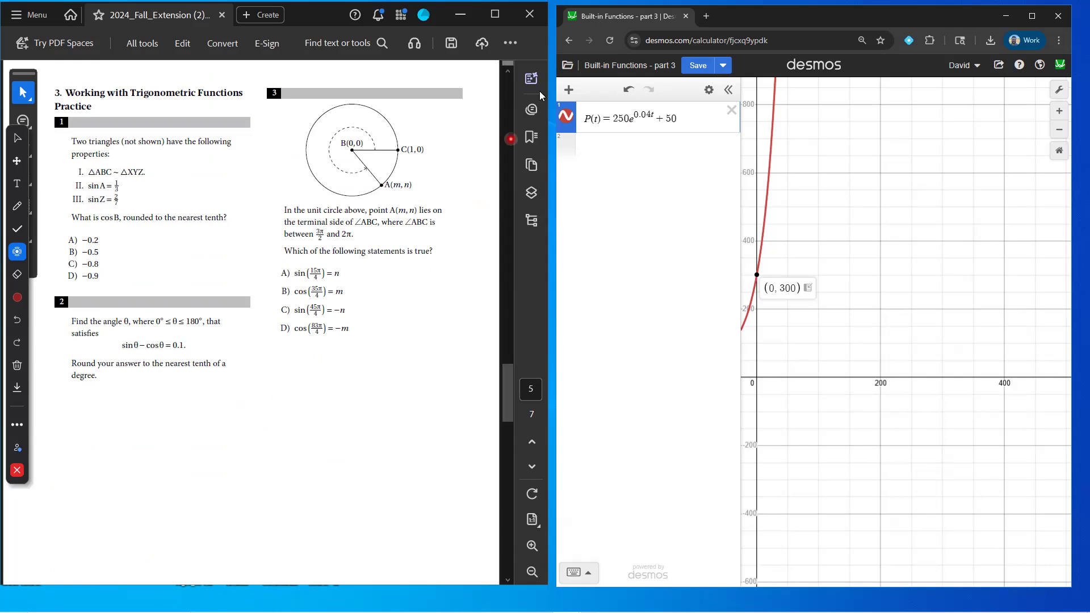
click(567, 65)
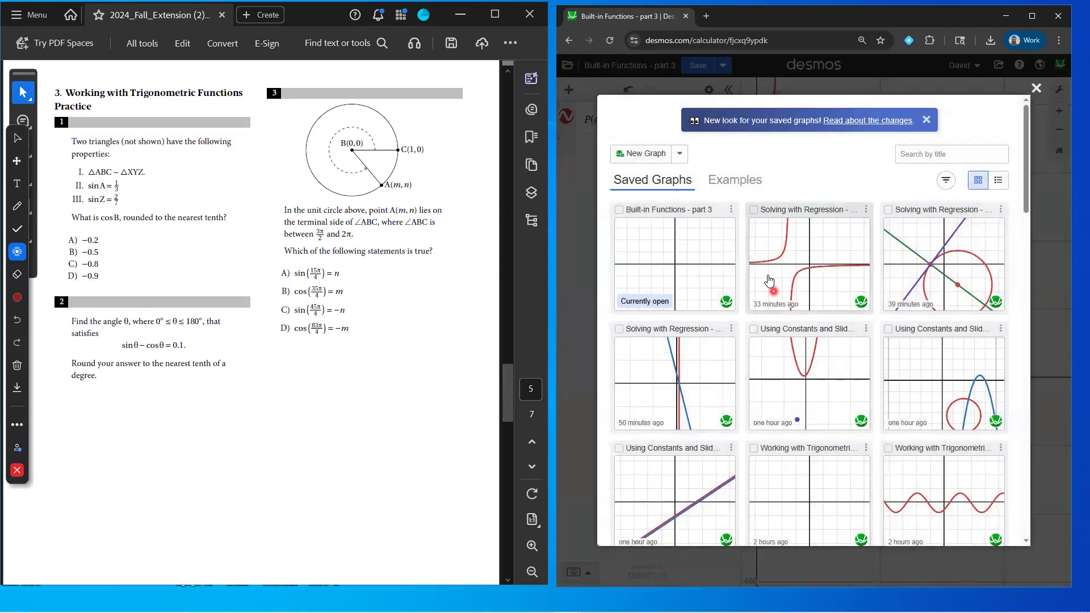
click(929, 494)
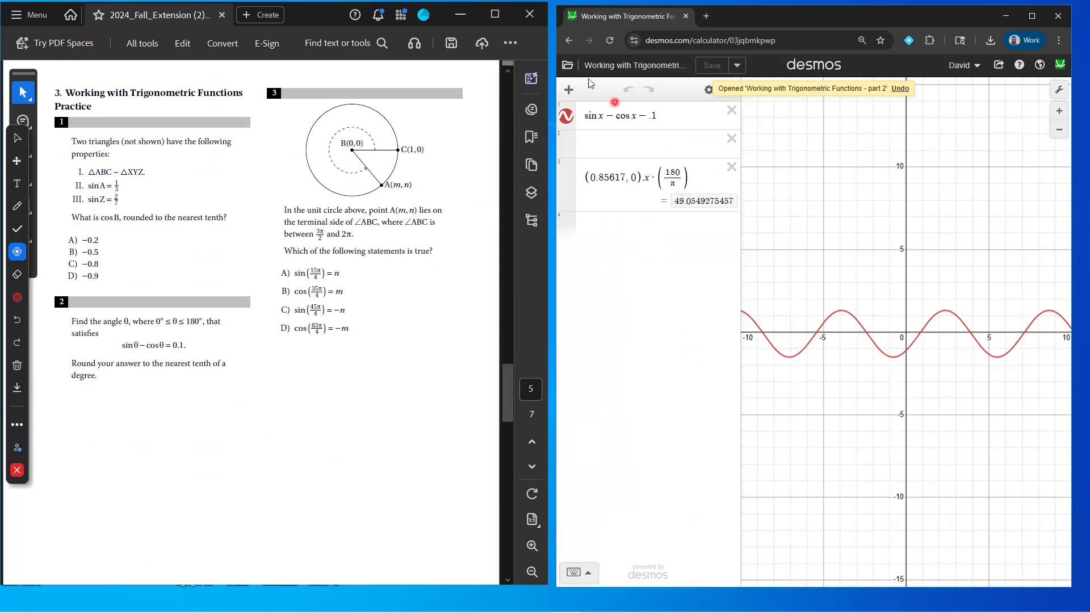
Open the saved graph "Working with Trigonometric Functions - part 3".
click(567, 65)
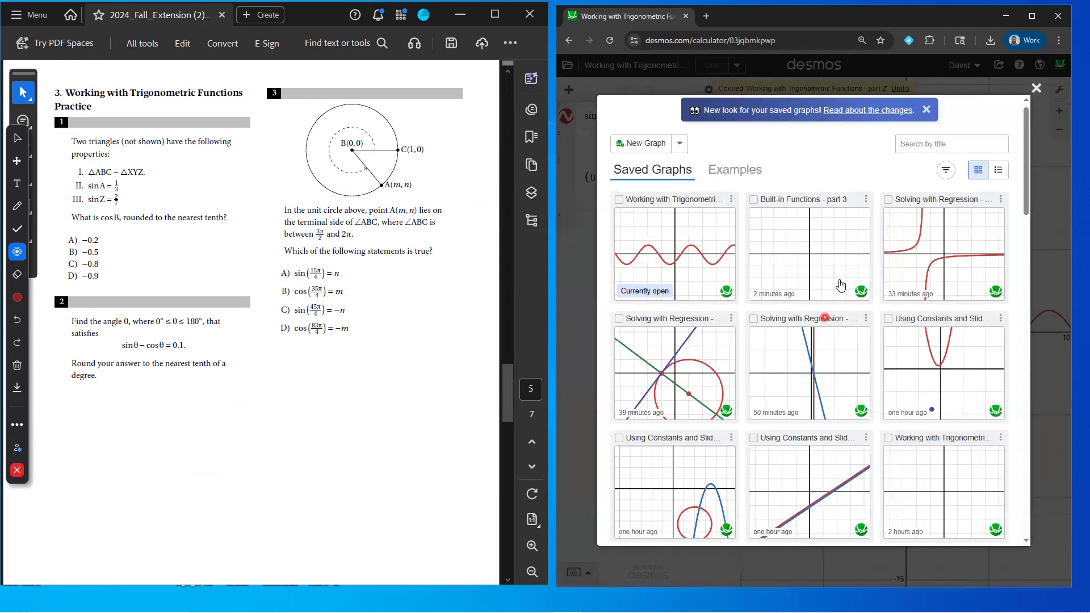
scroll(839, 286, down, 2)
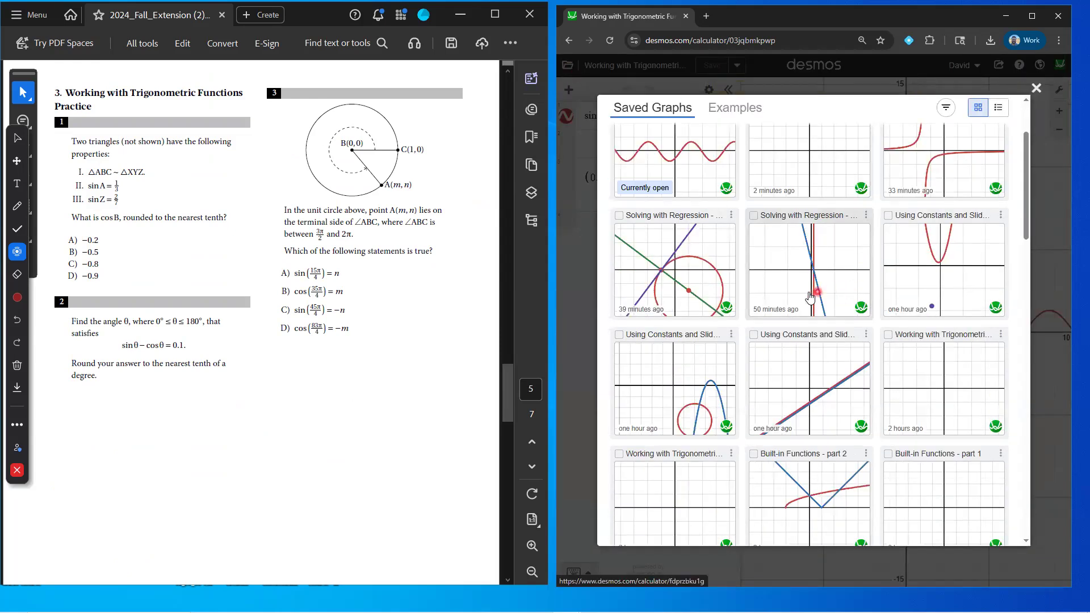
scroll(794, 290, down, 3)
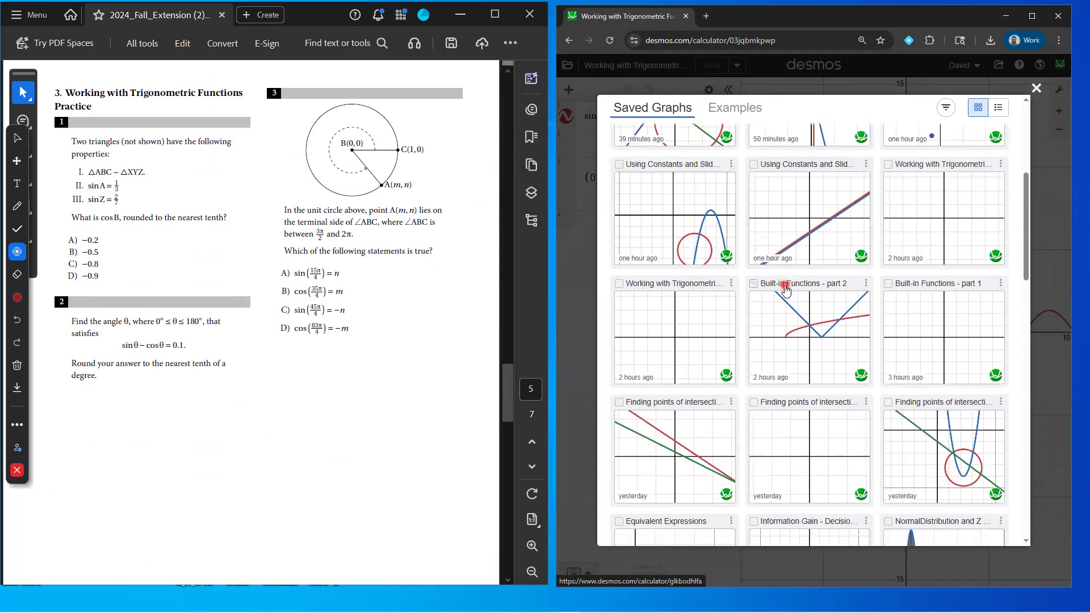
scroll(786, 289, up, 4)
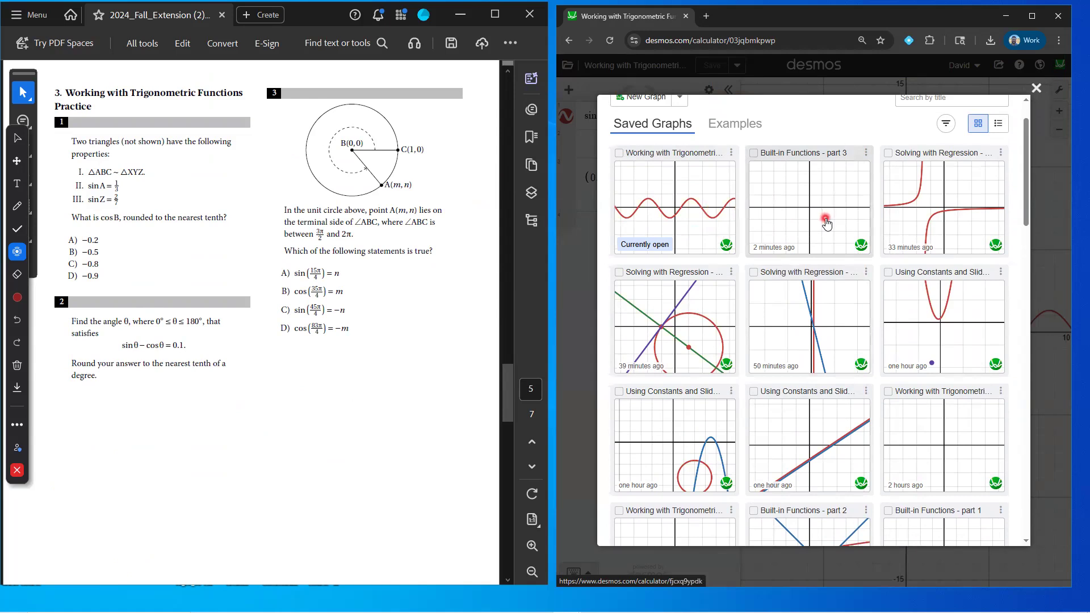
scroll(827, 224, down, 1)
click(949, 322)
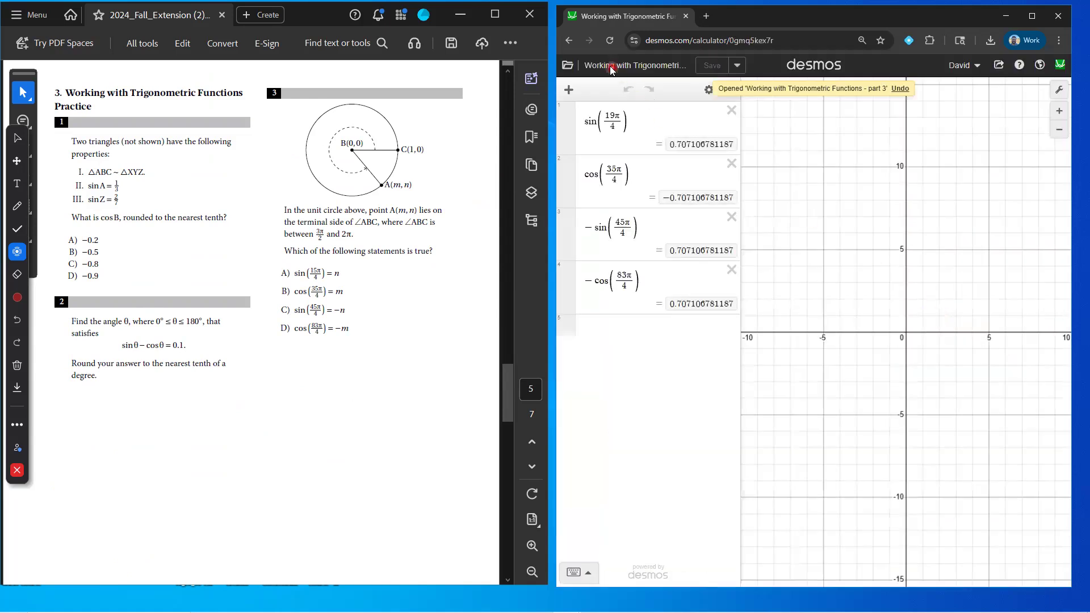
Find and open the saved "Working with Trigonometric Functions" graph that holds the worked solution for question 1.
click(567, 64)
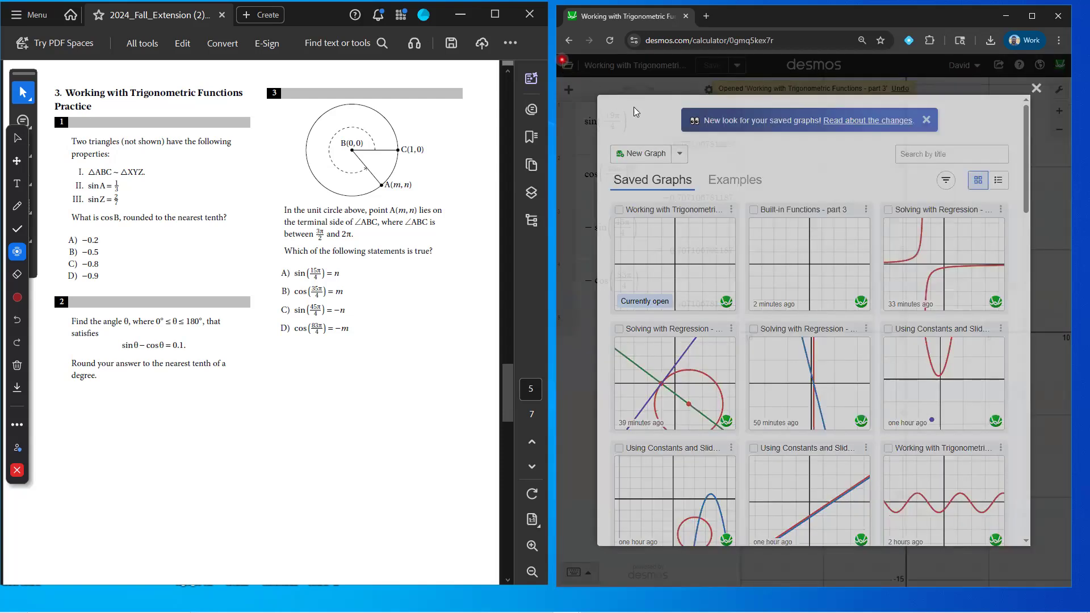
scroll(814, 265, down, 5)
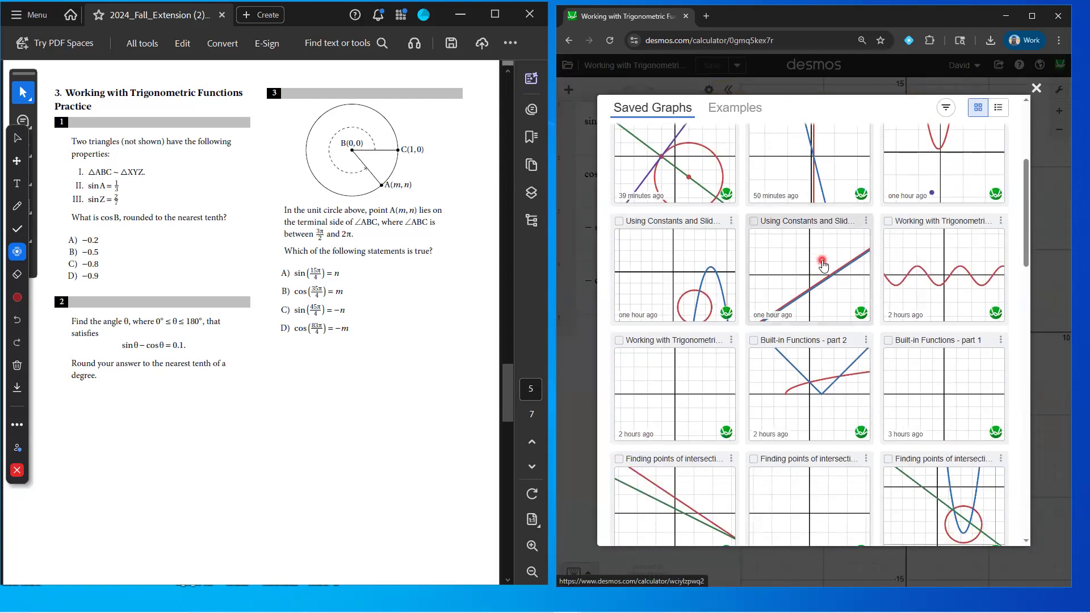
scroll(828, 266, up, 3)
scroll(935, 289, up, 2)
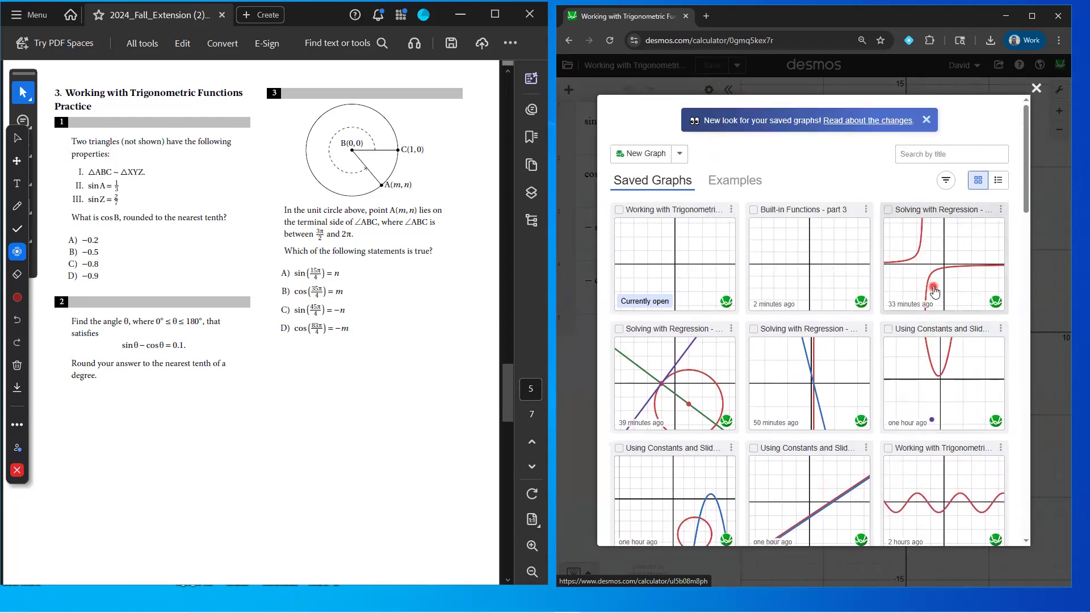
scroll(935, 289, down, 6)
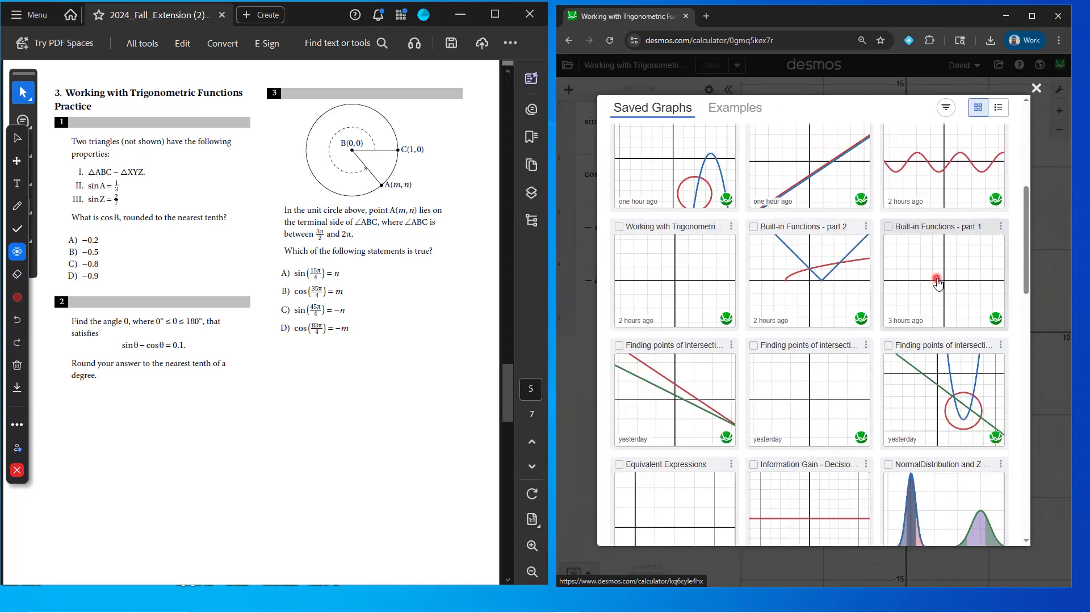
scroll(937, 282, down, 1)
scroll(896, 296, down, 1)
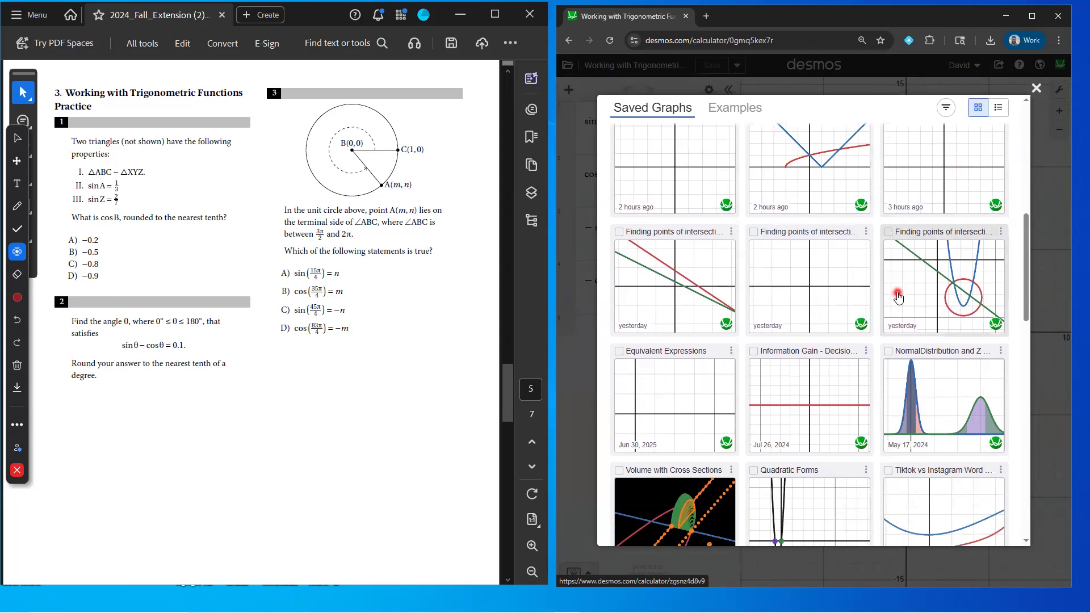
scroll(897, 296, down, 1)
scroll(897, 292, up, 5)
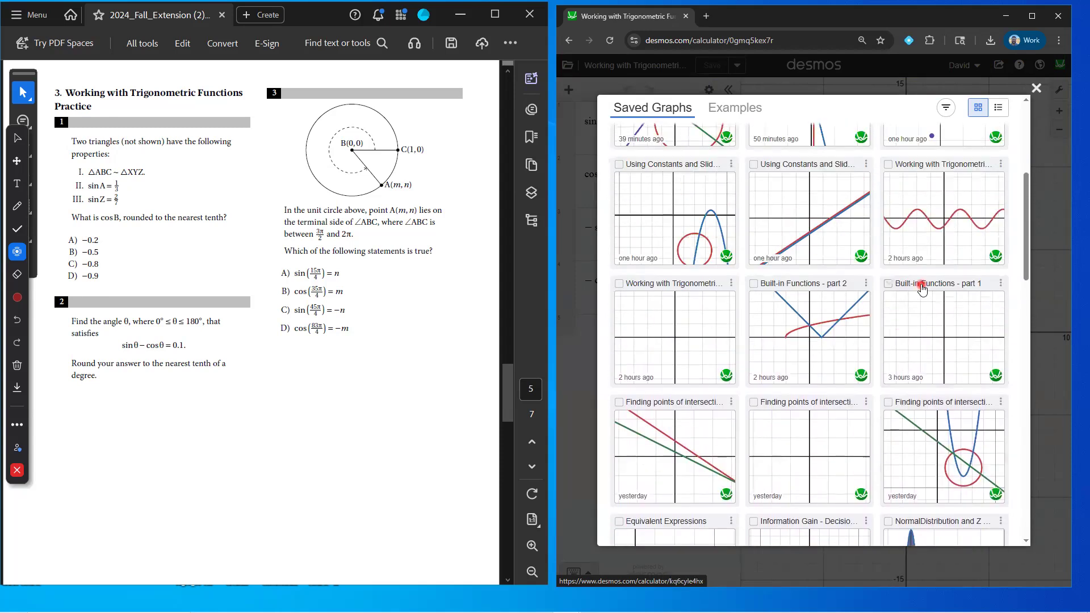
click(730, 324)
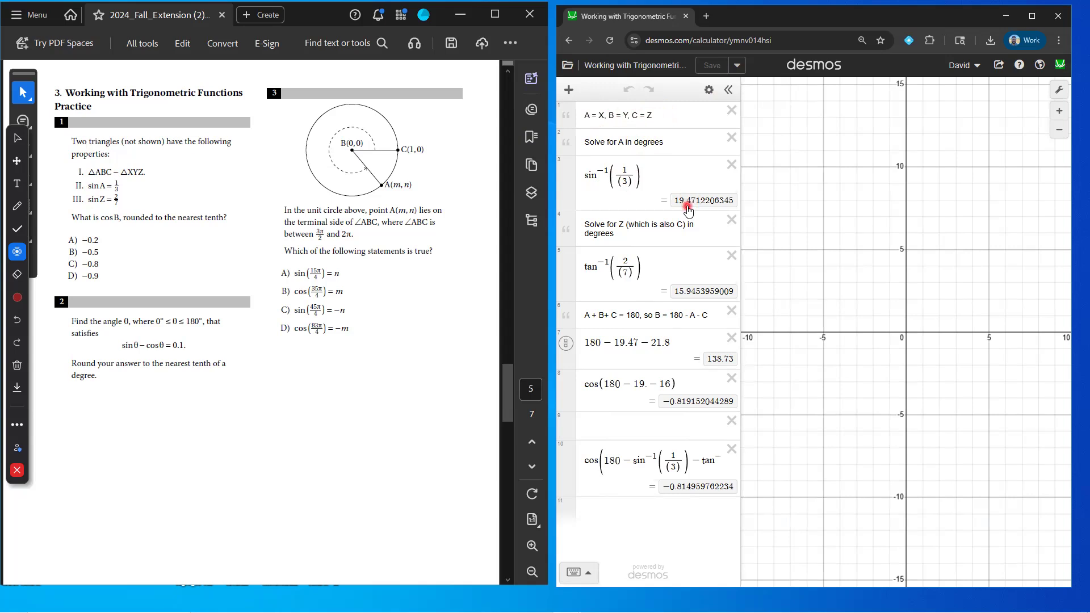
Try the question 1 expressions in radians and return the angle unit to degrees.
click(1059, 91)
click(997, 323)
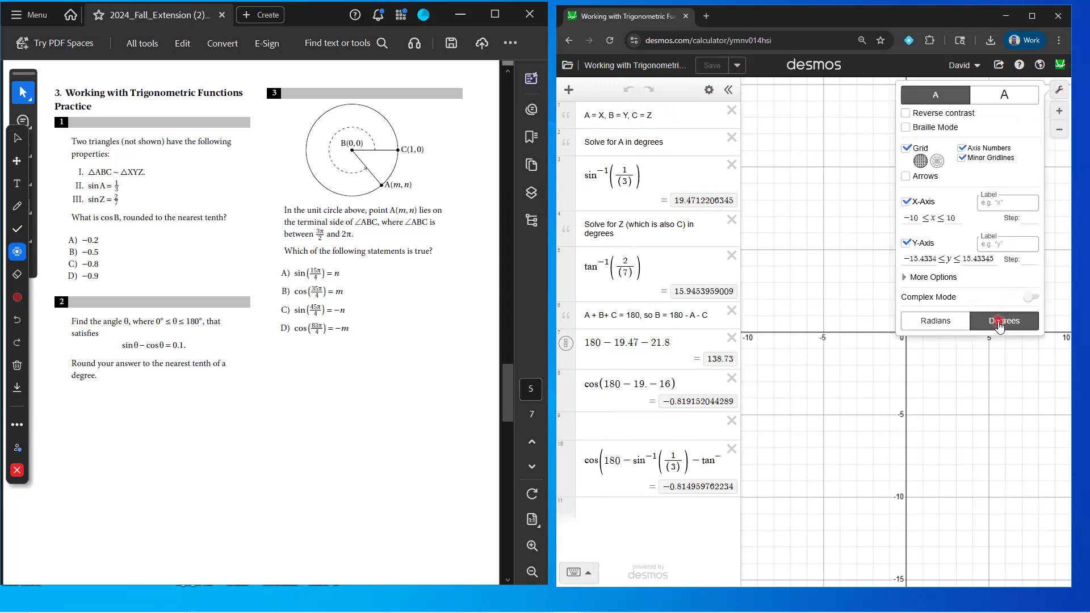
click(947, 327)
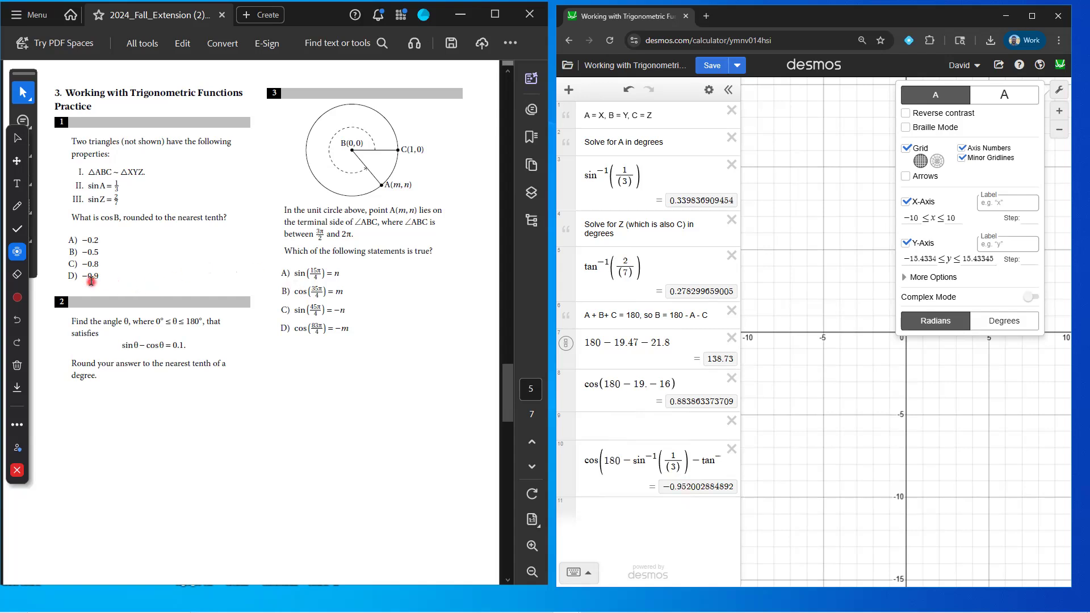
click(1004, 322)
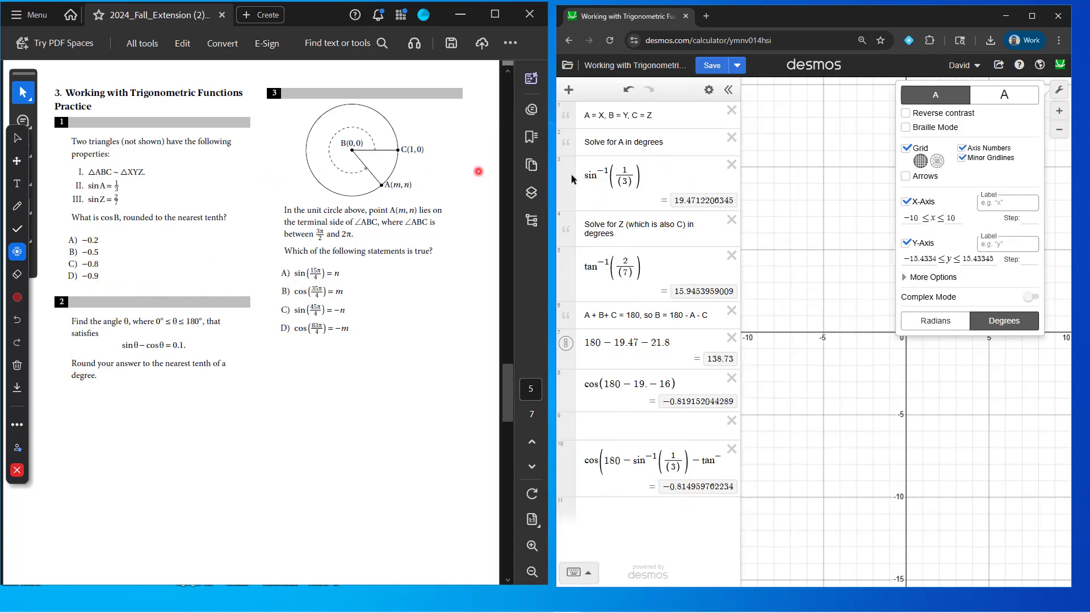
Re-enter the expression under "Solve for A in degrees" as sin^-1(1/3).
click(647, 175)
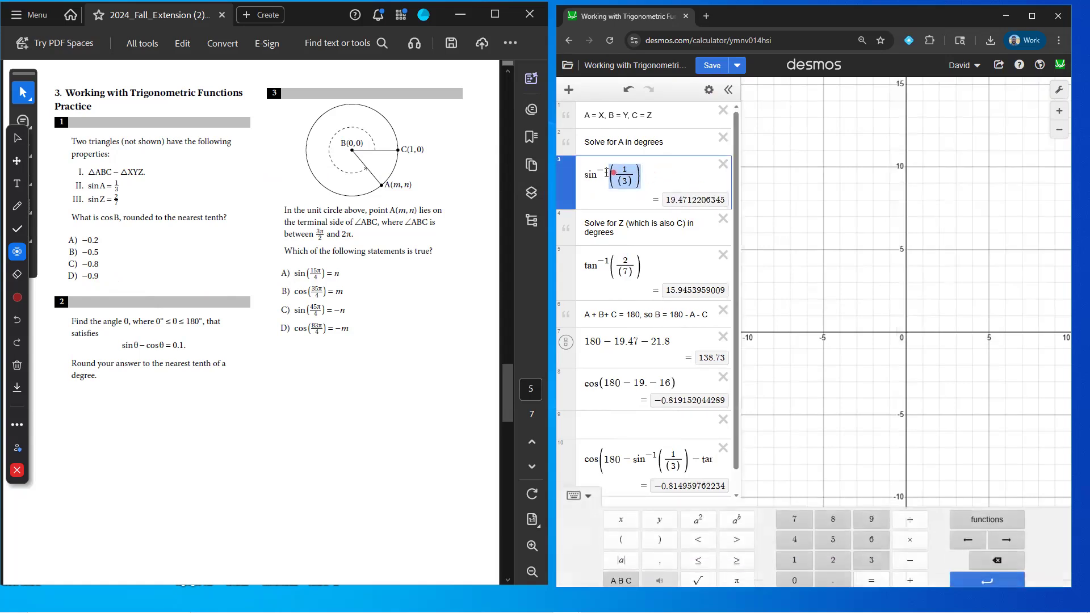
drag(586, 172, 627, 174)
text(ss)
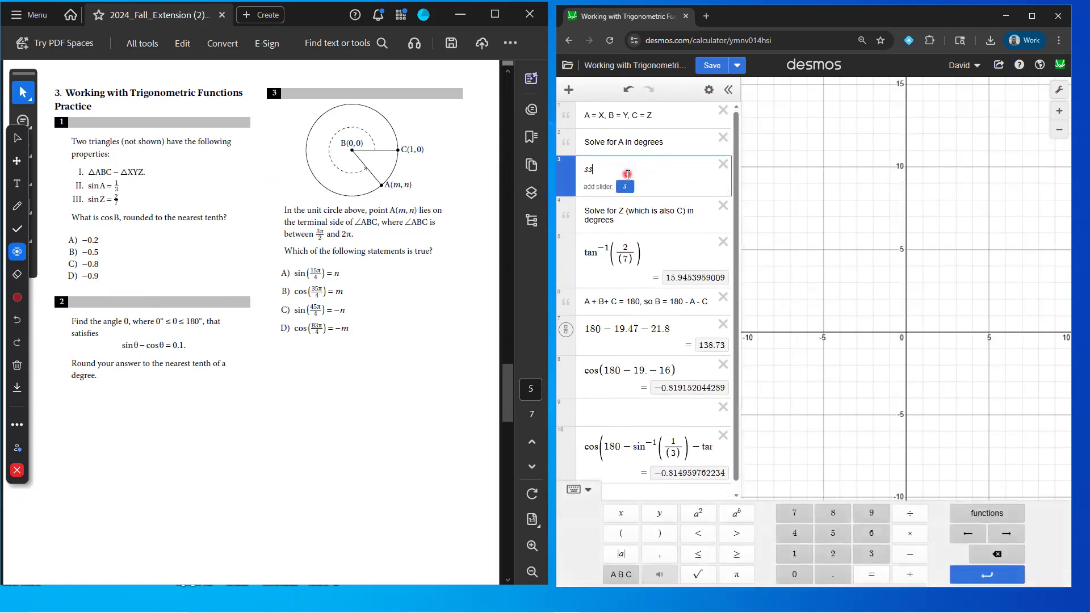
key(BackSpace)
text(in^-1)
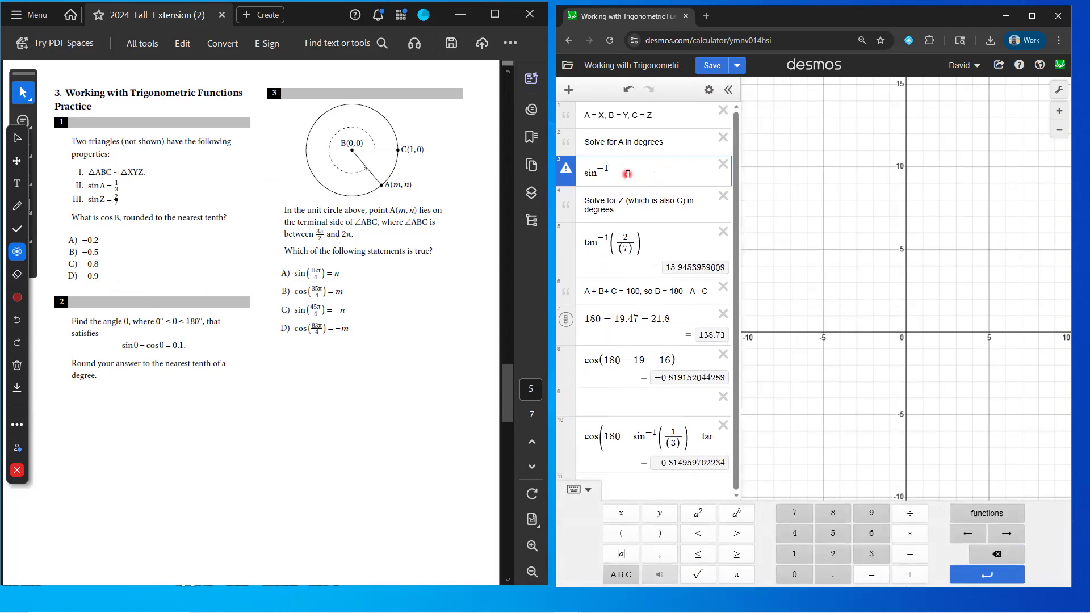
text((1/)
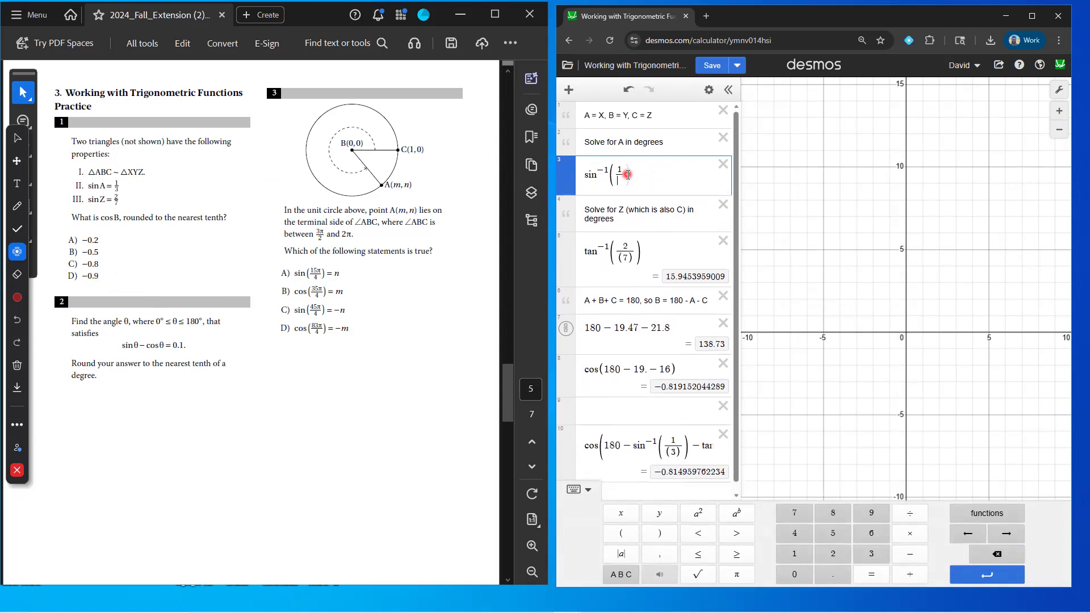
text(3)
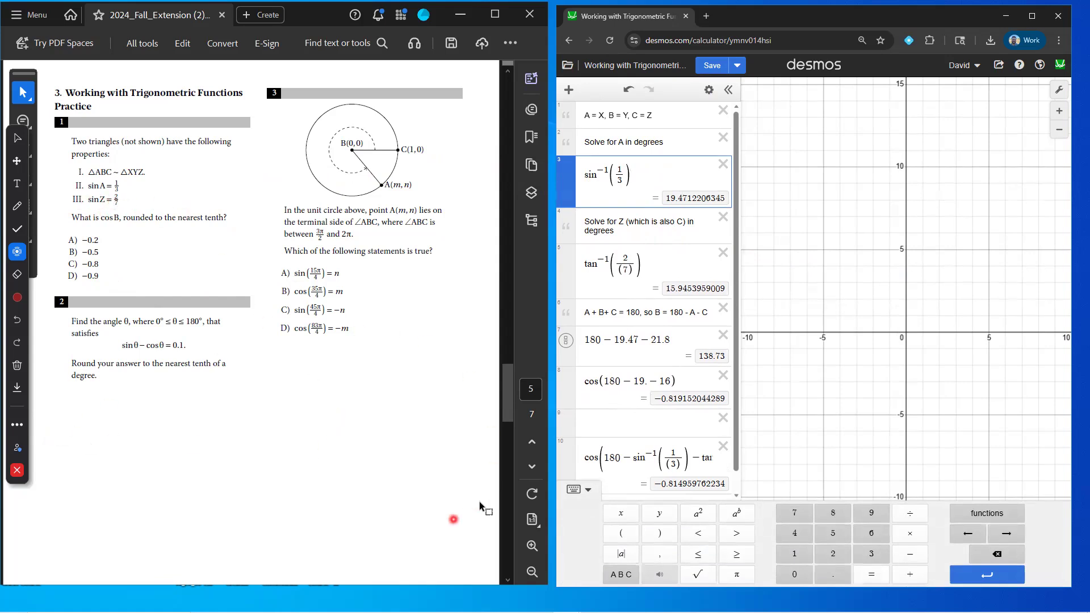
Switch to the PDF copy whose question 1 gives condition III as tan Z = 2/7 and locate that condition.
mouse_move(608, 596)
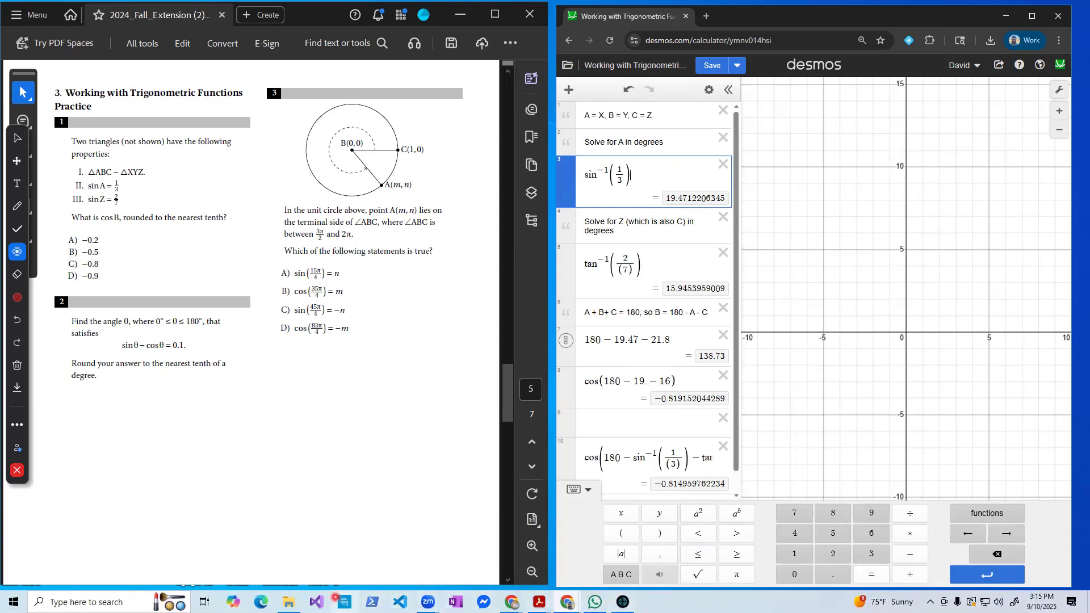
click(514, 539)
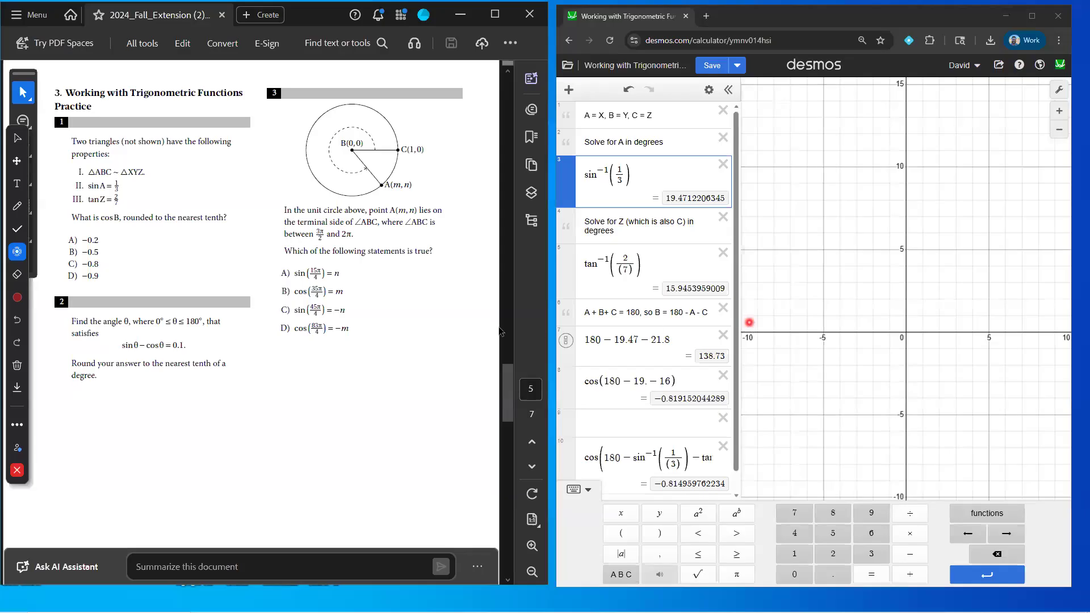
click(87, 203)
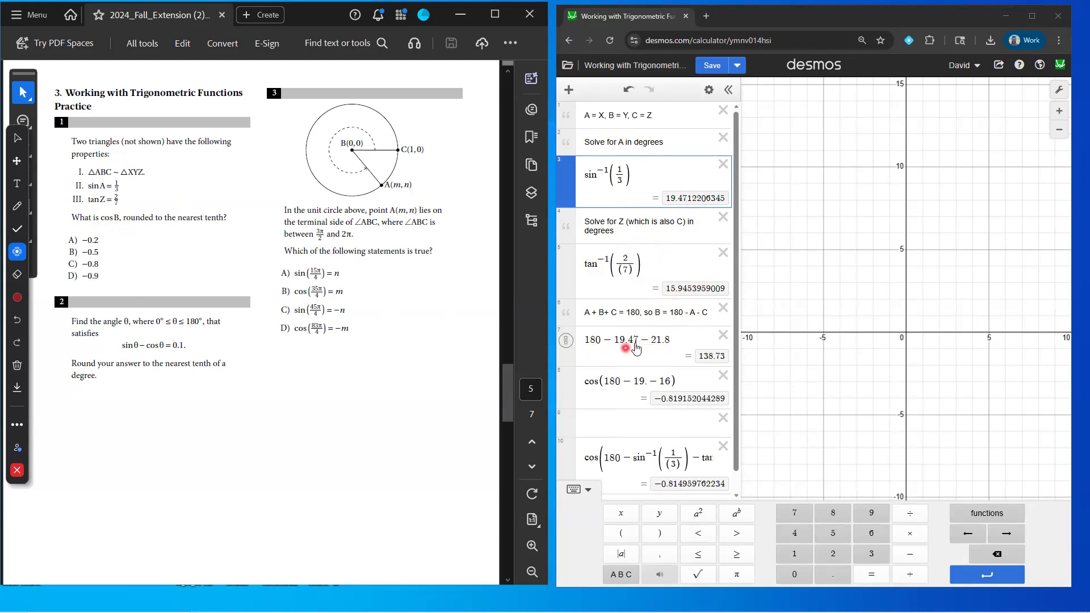
Replace the last term of the angle B subtraction with 15.94, giving 180 − 19.47 − 15.94.
click(667, 341)
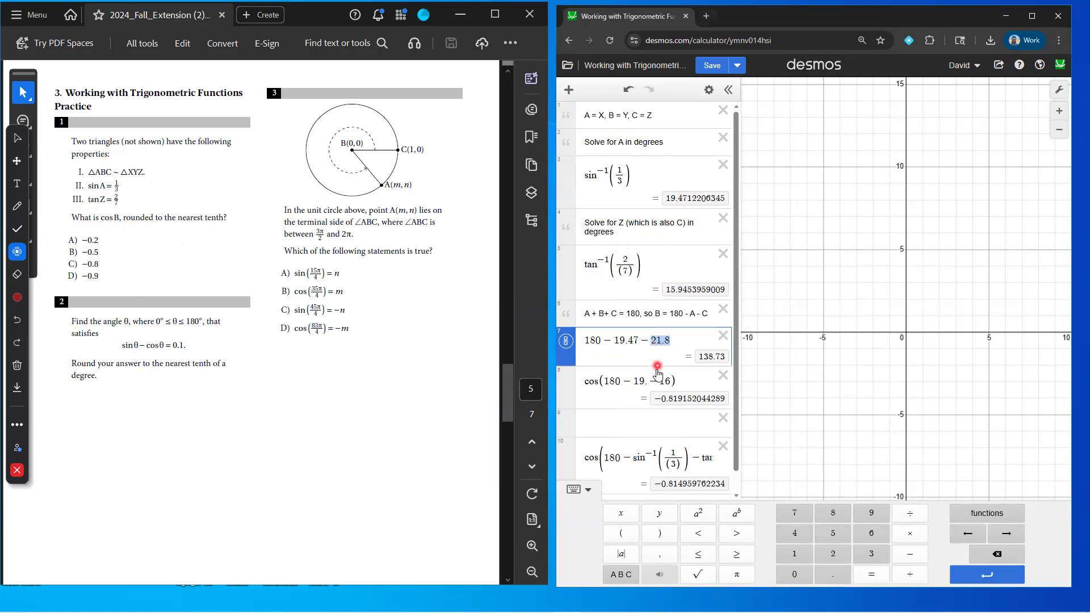
text(15)
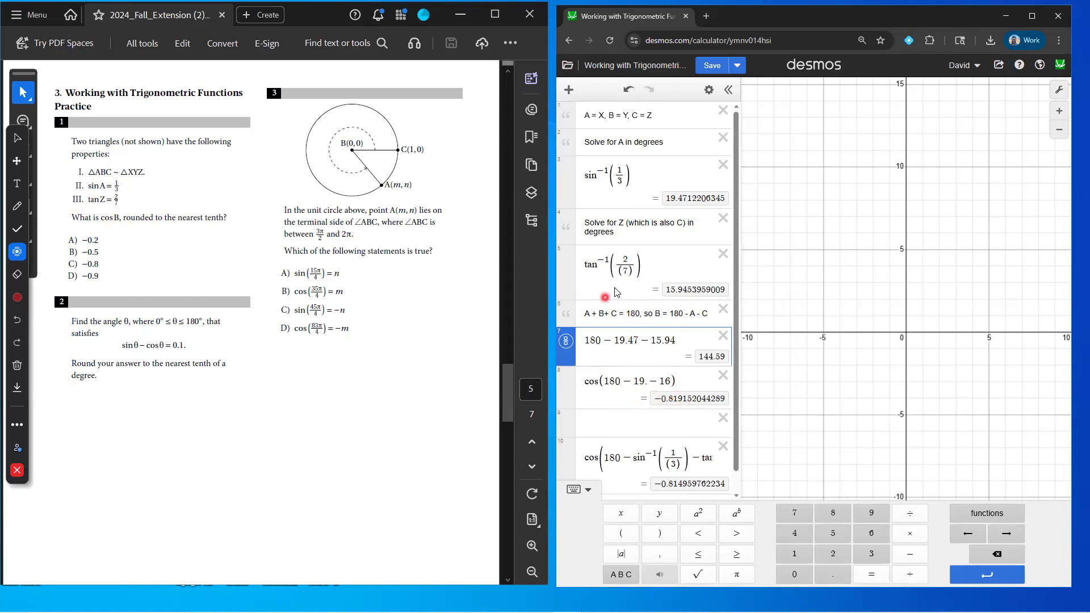
Examine the single-line expression cos(180 − sin^-1(1/3) − tan^-1(2/7)) through to its end.
scroll(635, 417, down, 1)
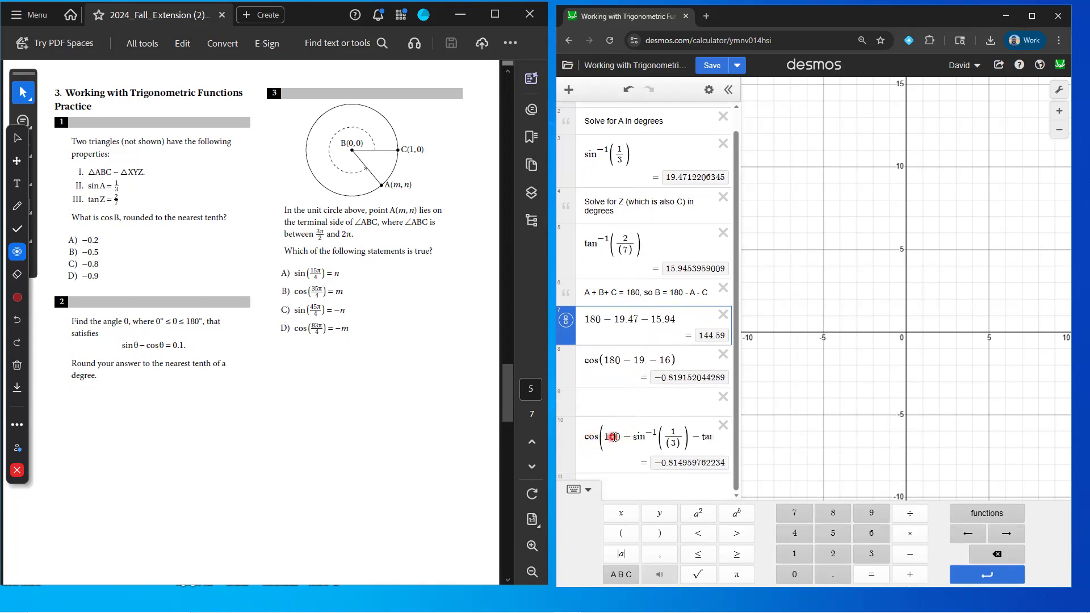
drag(685, 439, 687, 441)
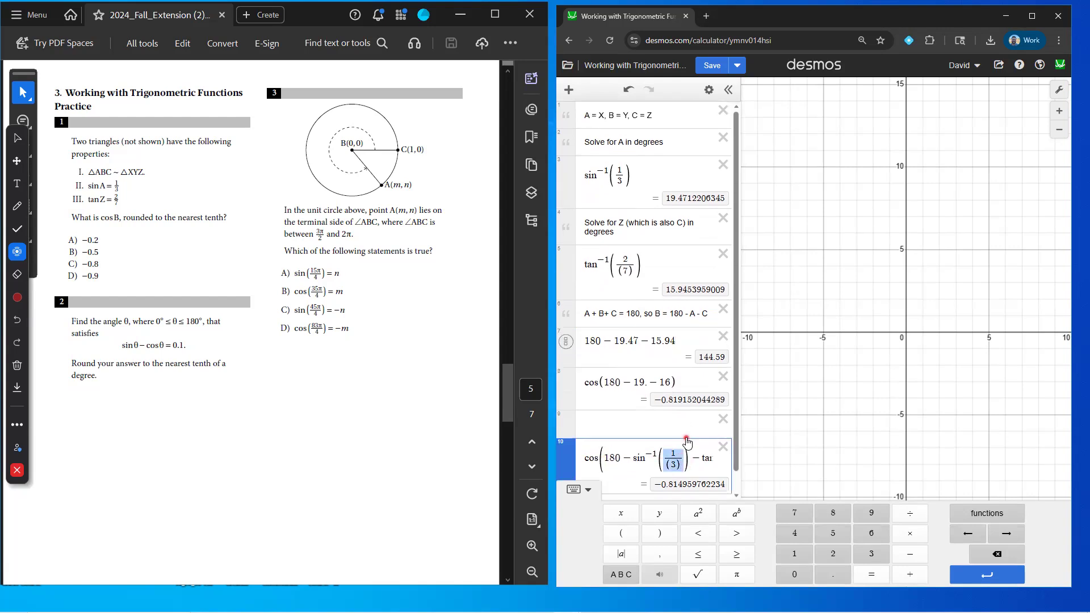
click(698, 460)
key(Right)
key(Right)
key(Right)
key(Right)
key(Right)
key(Right)
key(Right)
key(Right)
key(Right)
key(Right)
key(Right)
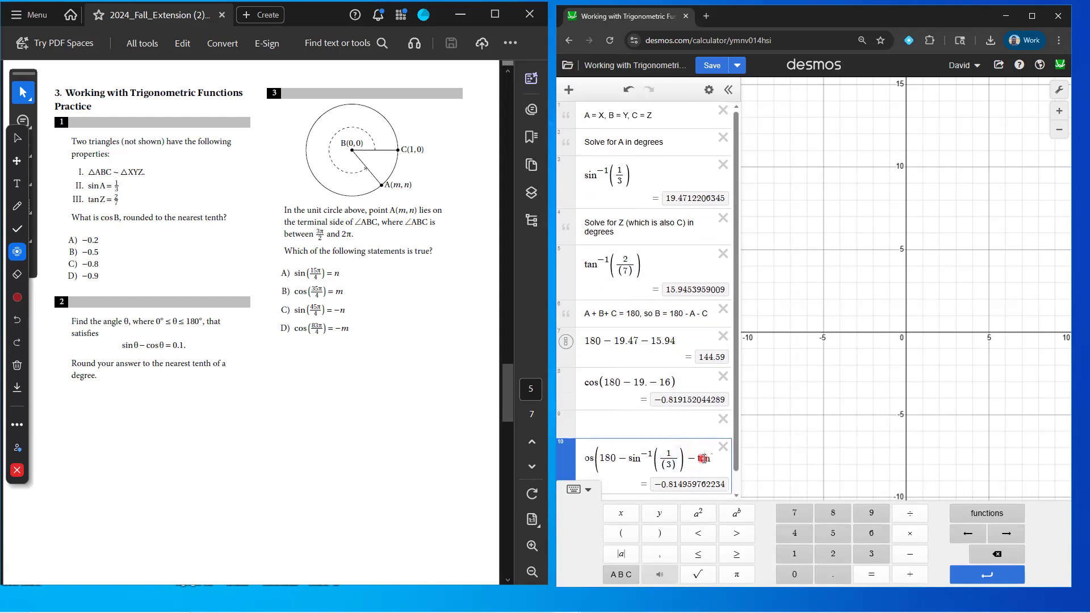
key(Right)
key(Right)
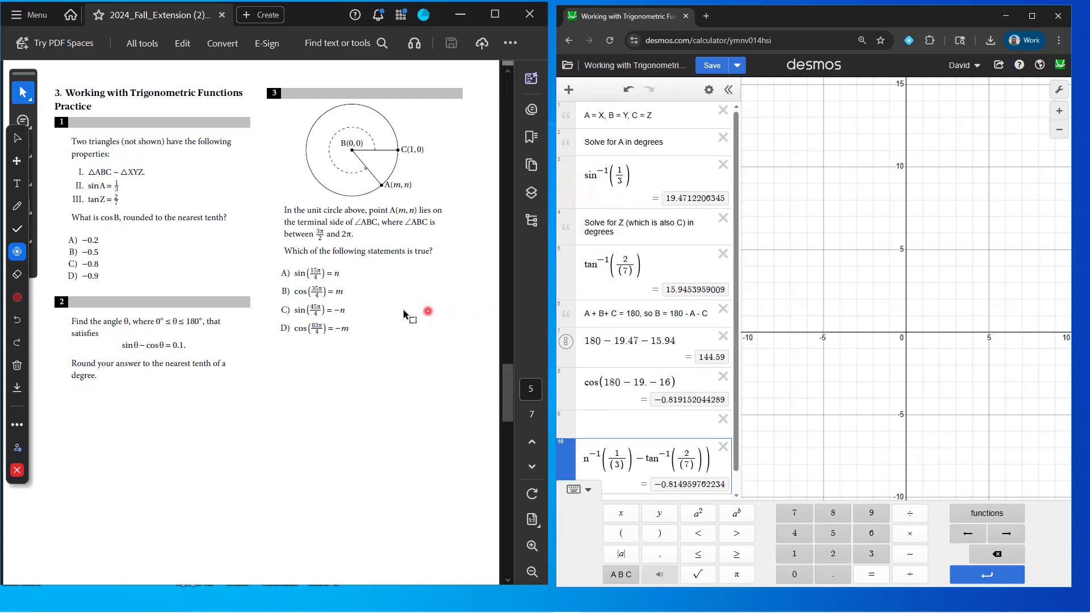
Save the question 1 graph and move on to question 2 in the PDF.
click(719, 66)
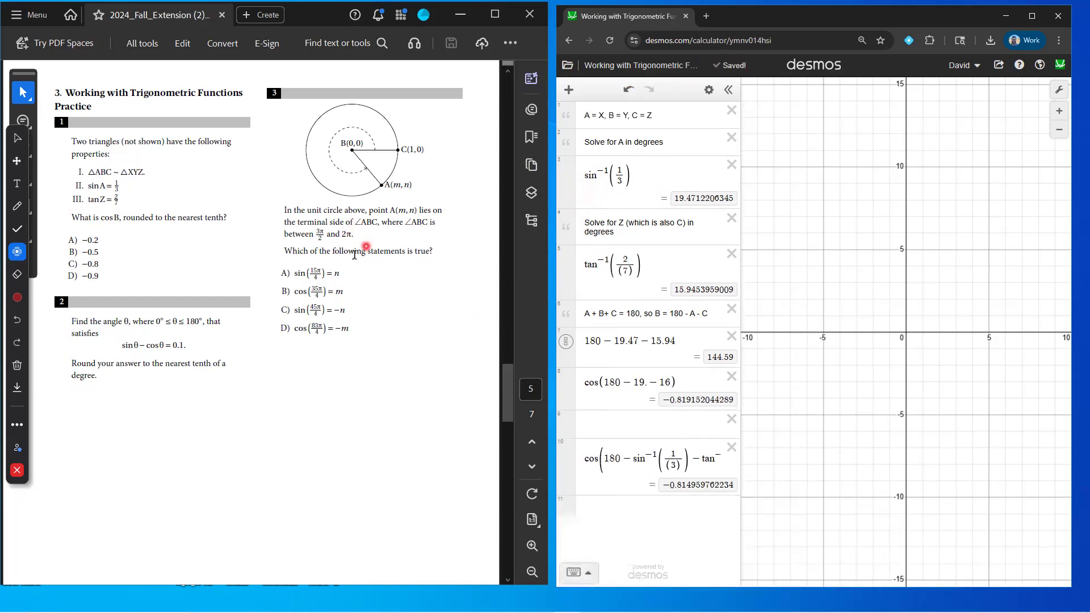
scroll(365, 248, down, 3)
scroll(57, 189, down, 2)
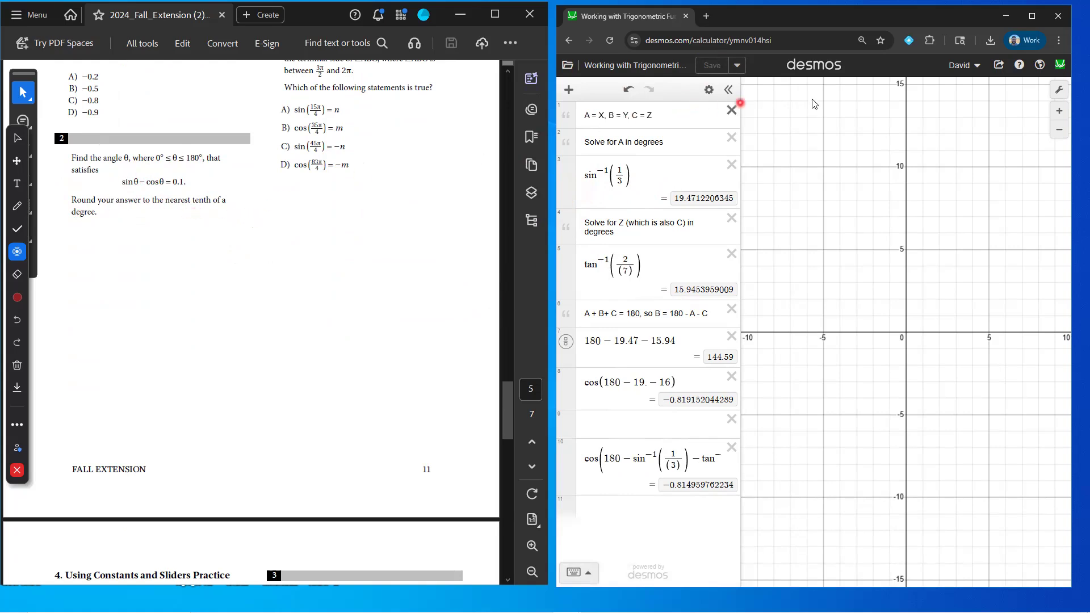
Open the saved graph "Working with Trigonometric Functions - part 2".
click(565, 66)
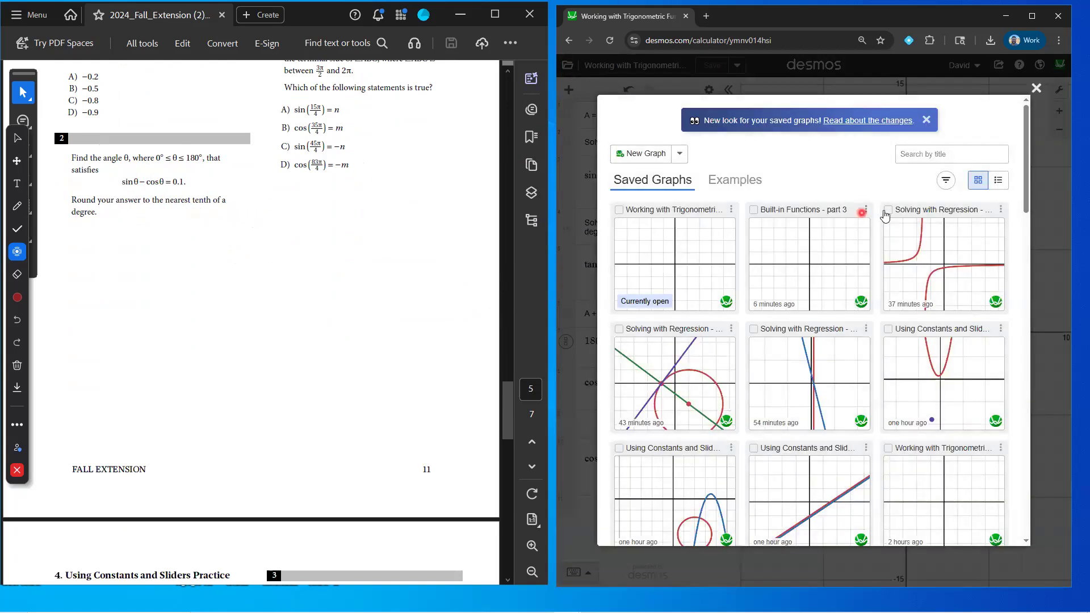
scroll(823, 284, down, 5)
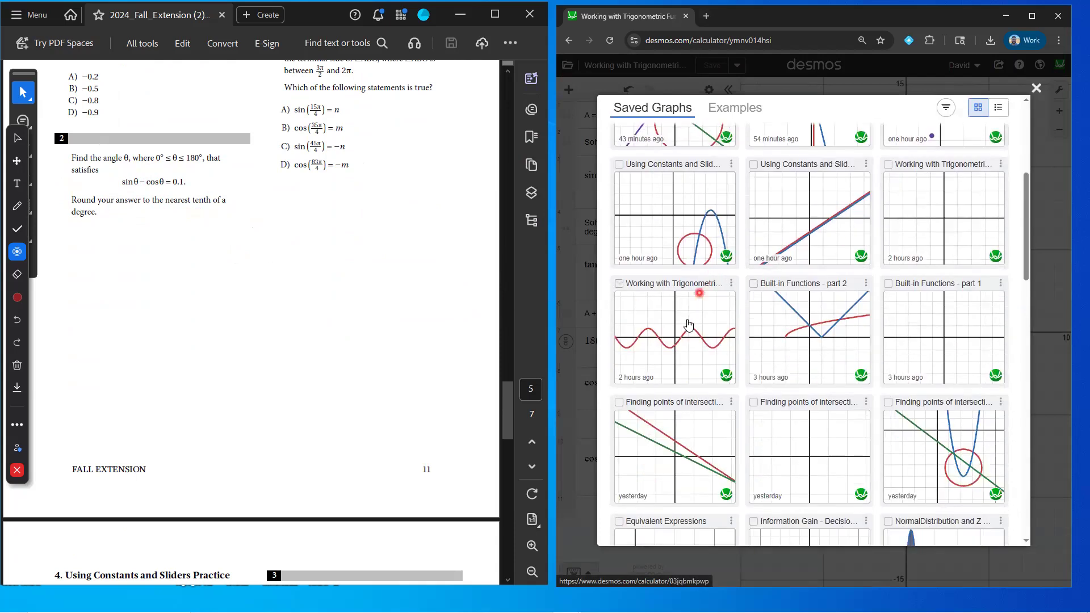
click(687, 328)
Set the sin x − cos x − .1 graph's angle unit to radians and close the graph settings.
click(1059, 89)
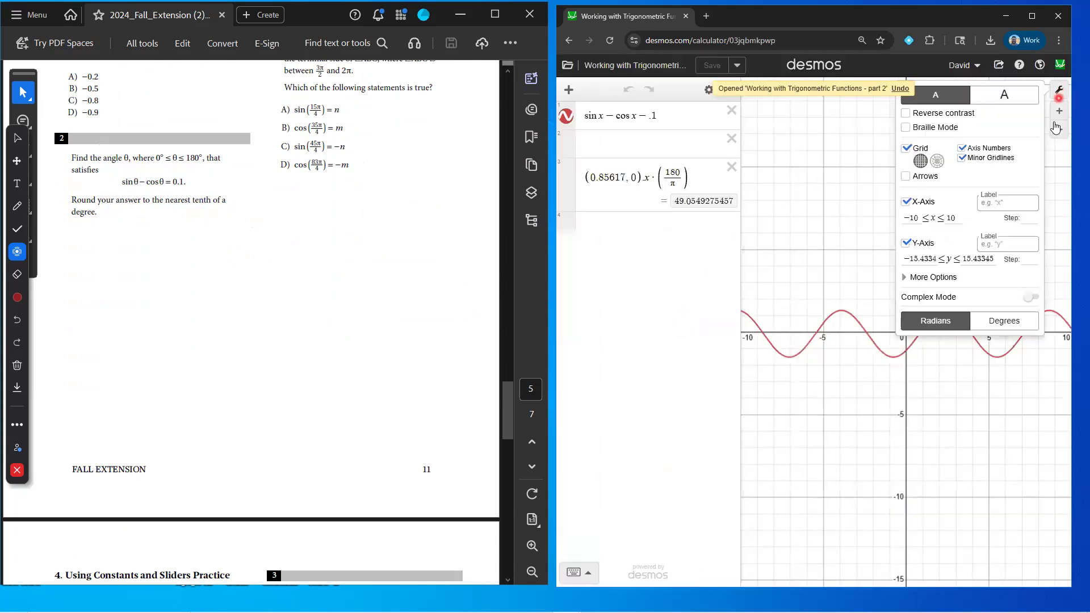
click(942, 323)
click(653, 244)
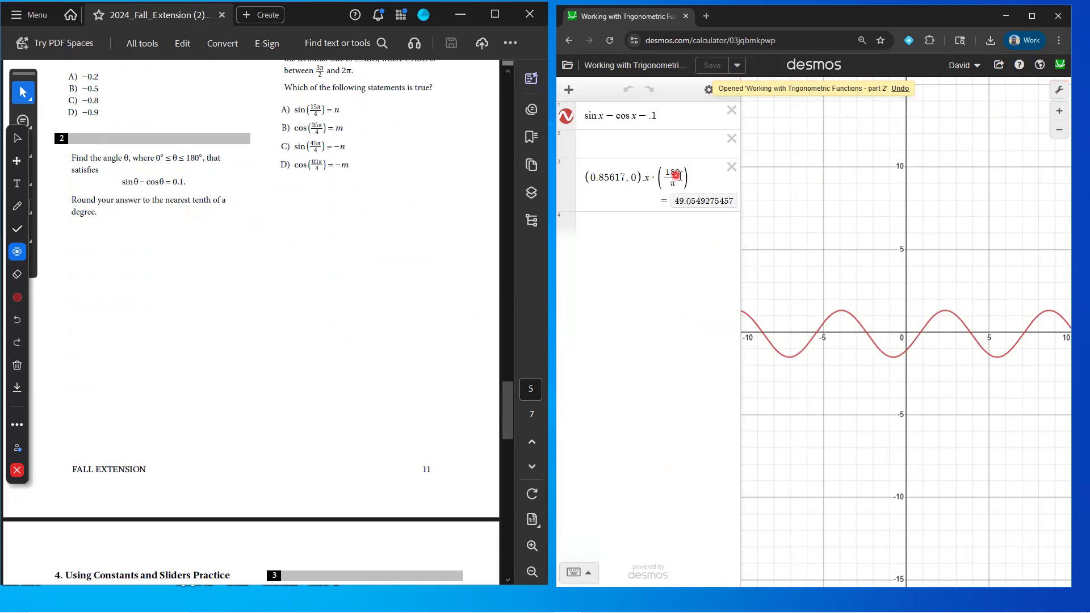
Remove the .x·(180/π) conversion from the (0.85617, 0) expression, leaving it as a plain point.
drag(690, 176, 650, 175)
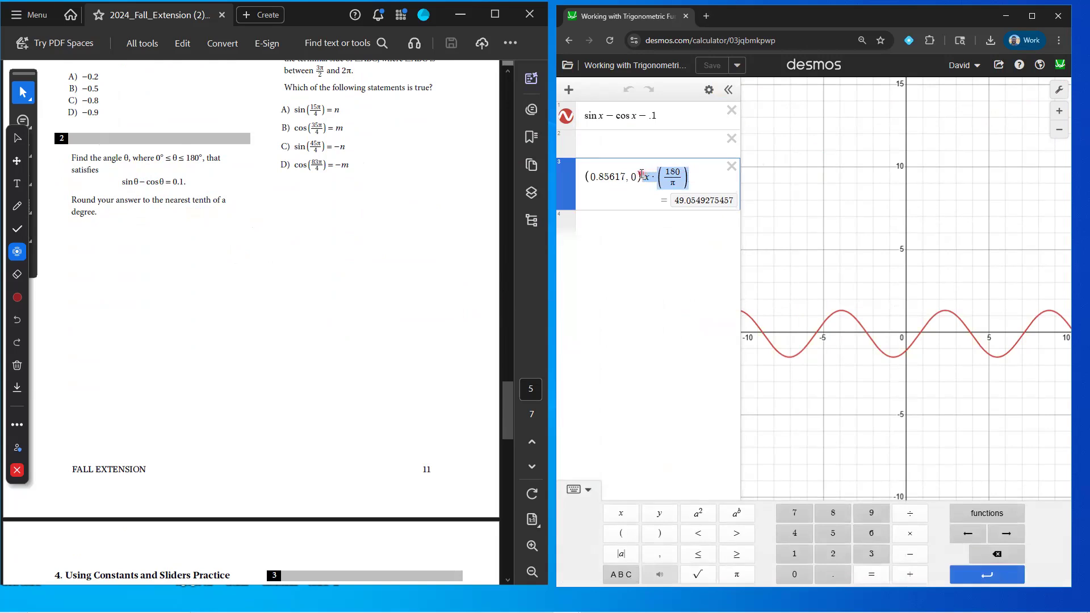
key(BackSpace)
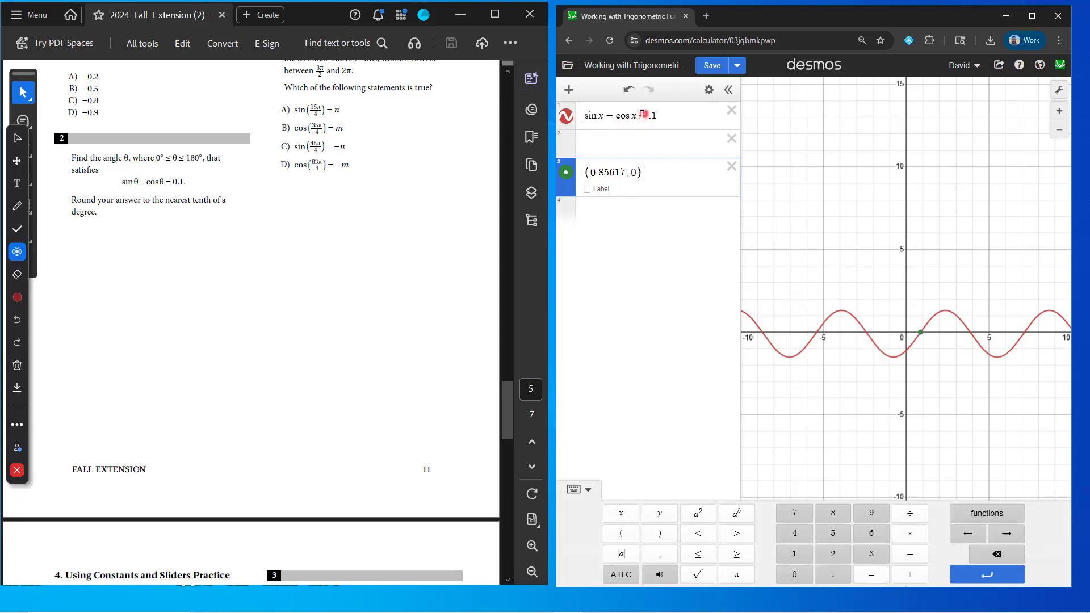
Try the first expression as the equation sin x − cos x = .1 and restore its − .1 form.
drag(637, 115, 646, 114)
text(=)
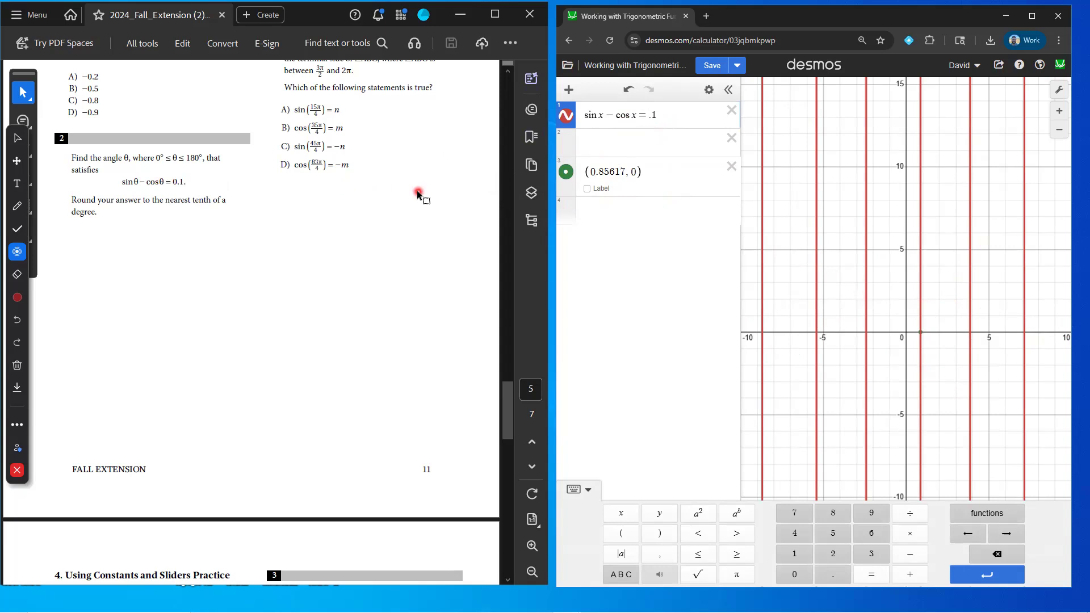
key(BackSpace)
text(-)
Show the coordinates of the curve's first two positive x-intercepts.
mouse_move(920, 335)
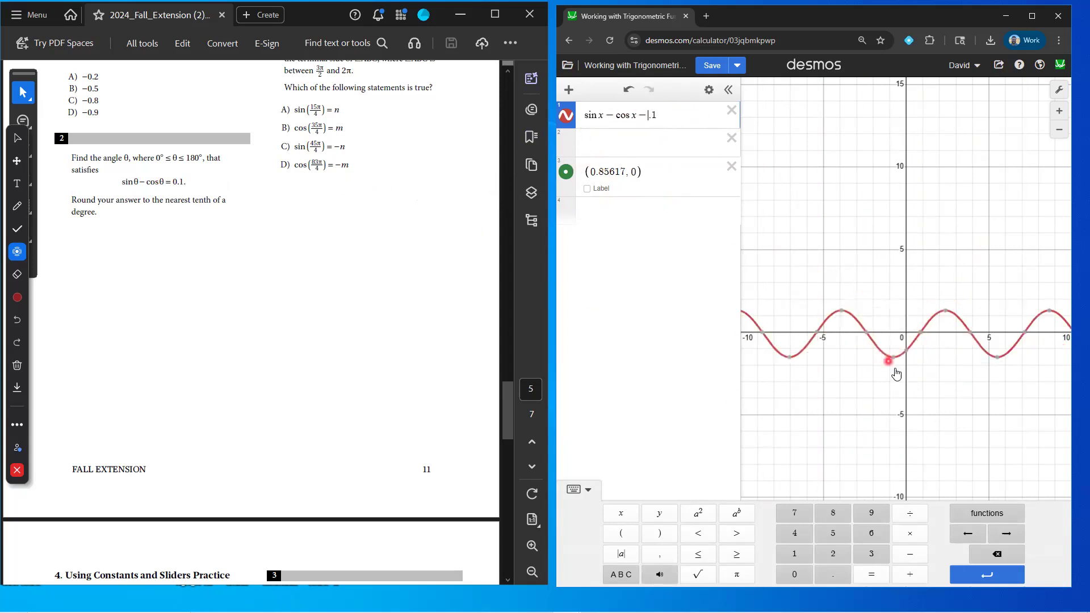
click(920, 332)
click(970, 332)
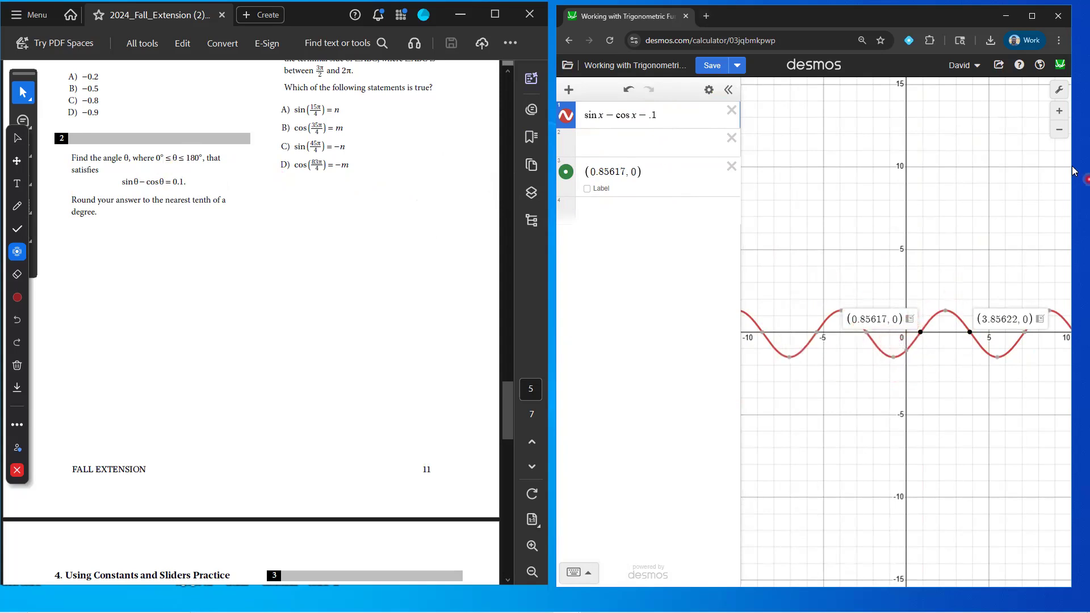
Set the graph's angle unit to degrees and close the graph settings.
click(1058, 89)
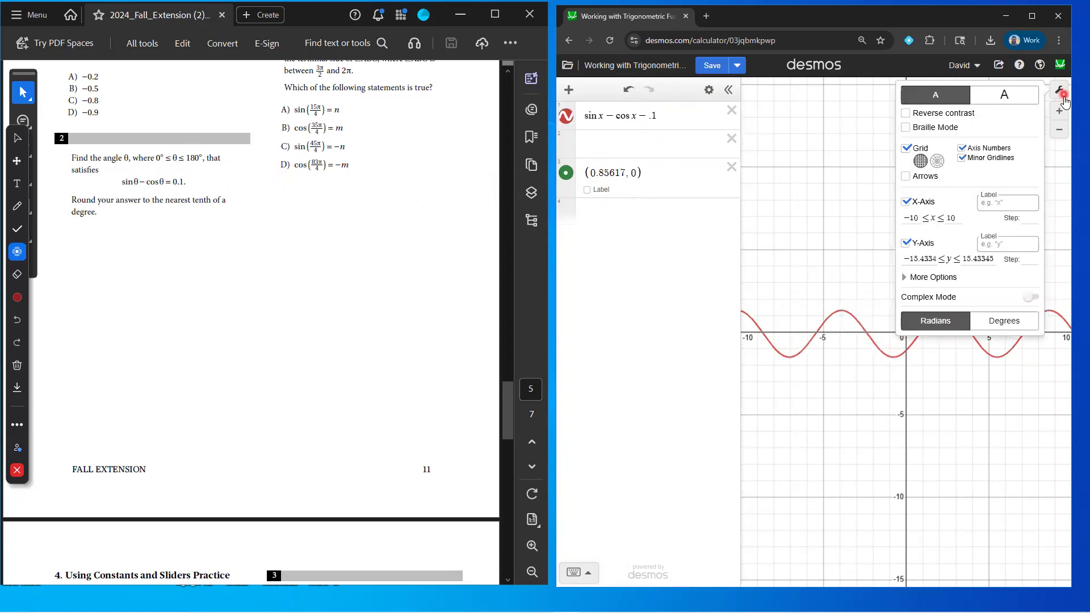
click(1005, 323)
click(871, 364)
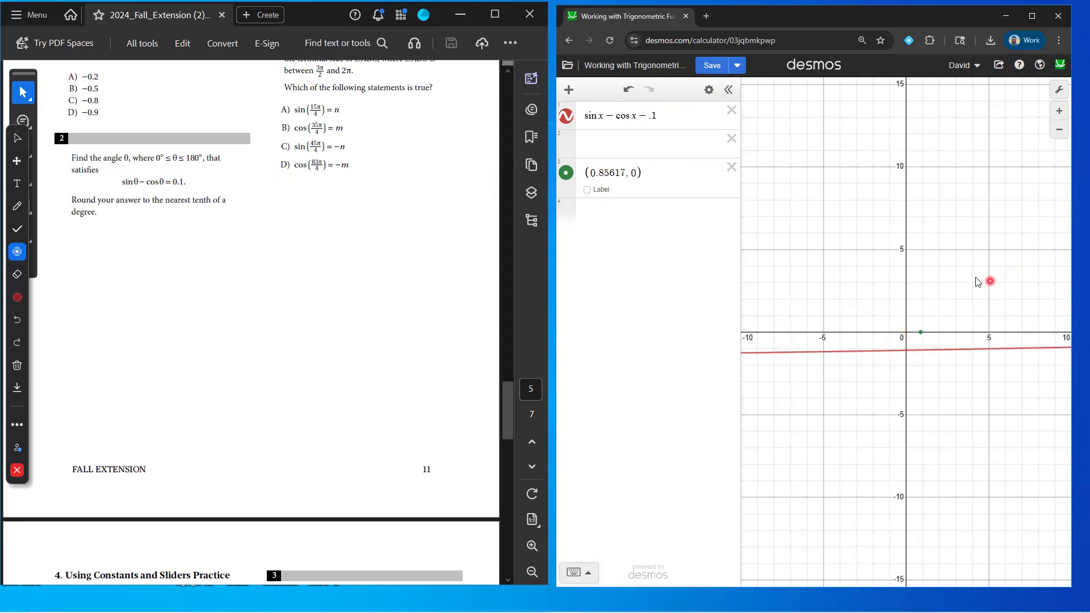
Set the graph's x-axis range from 0 to 180.
click(1059, 90)
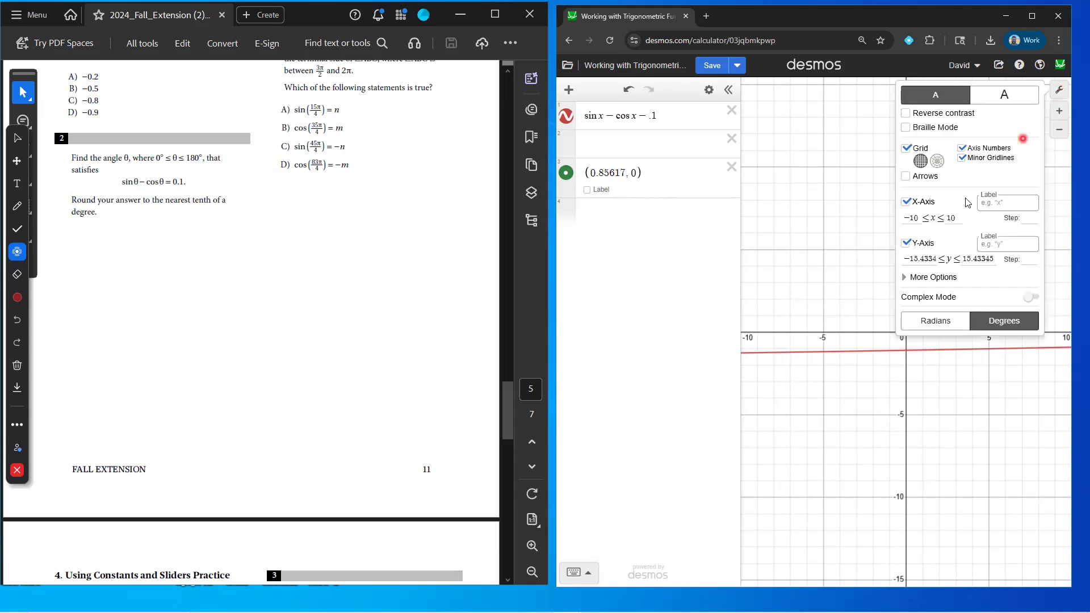
click(922, 259)
click(903, 218)
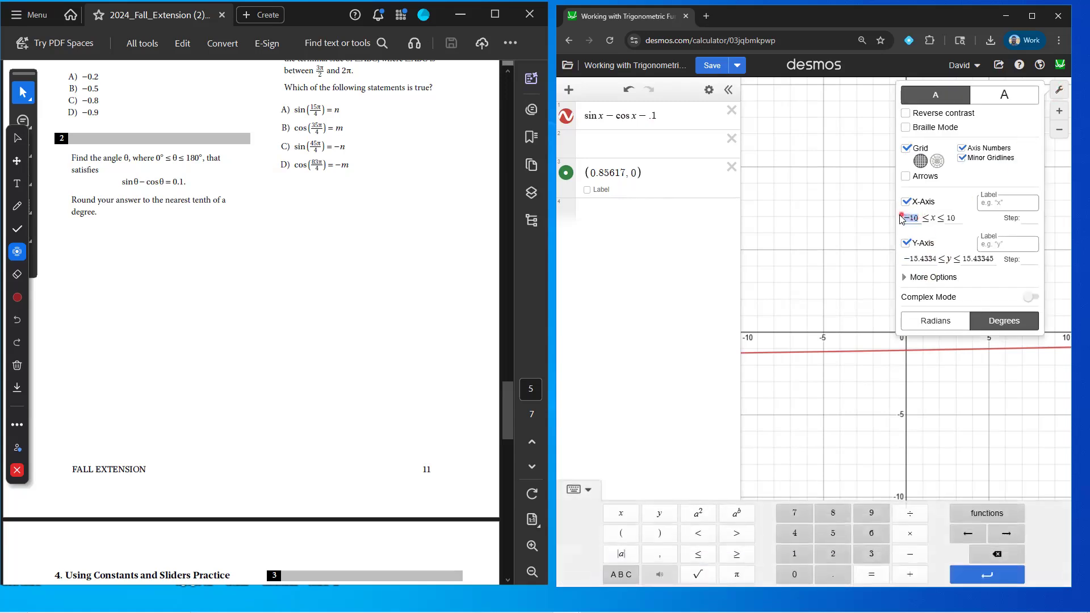
text(0)
click(949, 218)
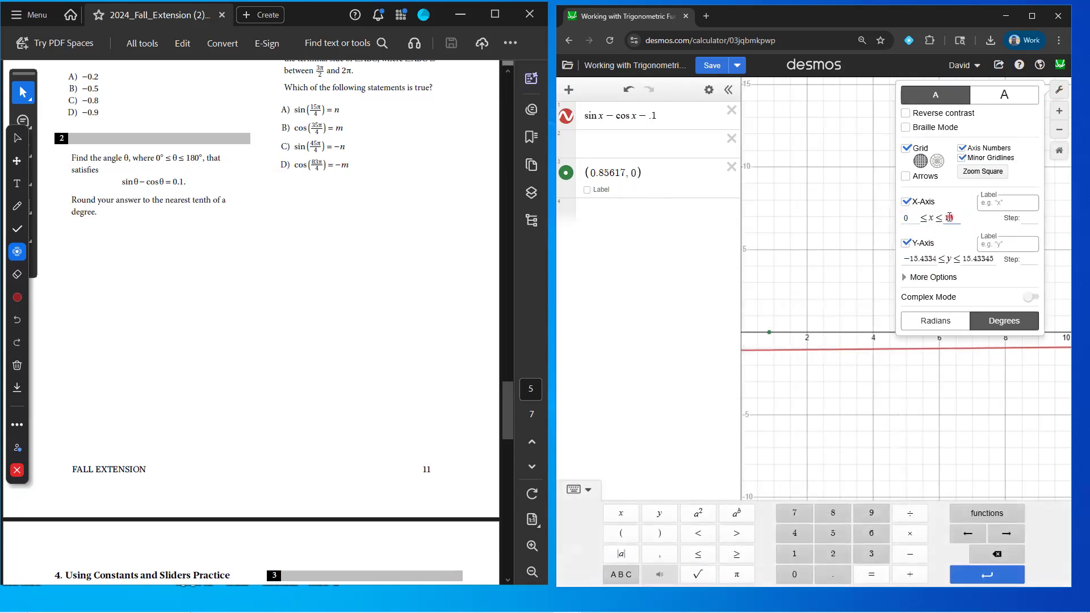
text(180)
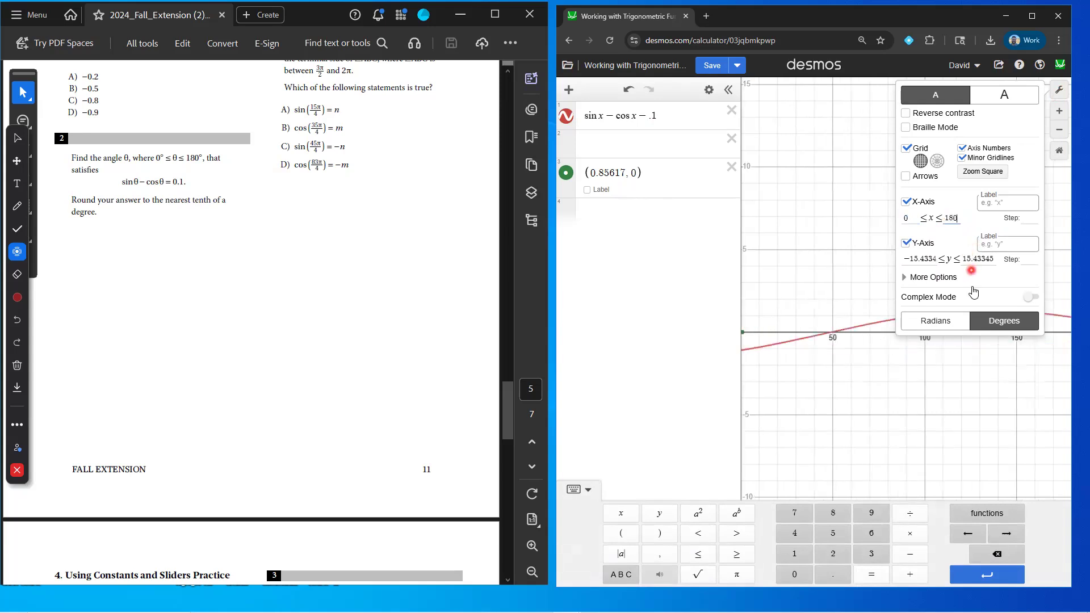
Close the graph settings and add the curve's x-intercept to the expression list as a point.
click(831, 343)
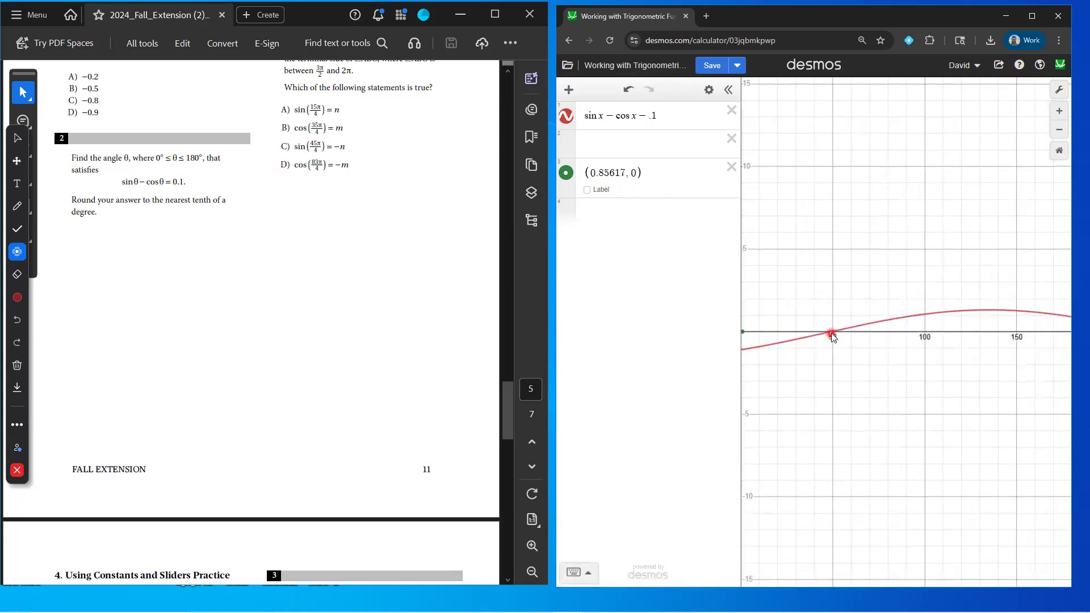
click(833, 335)
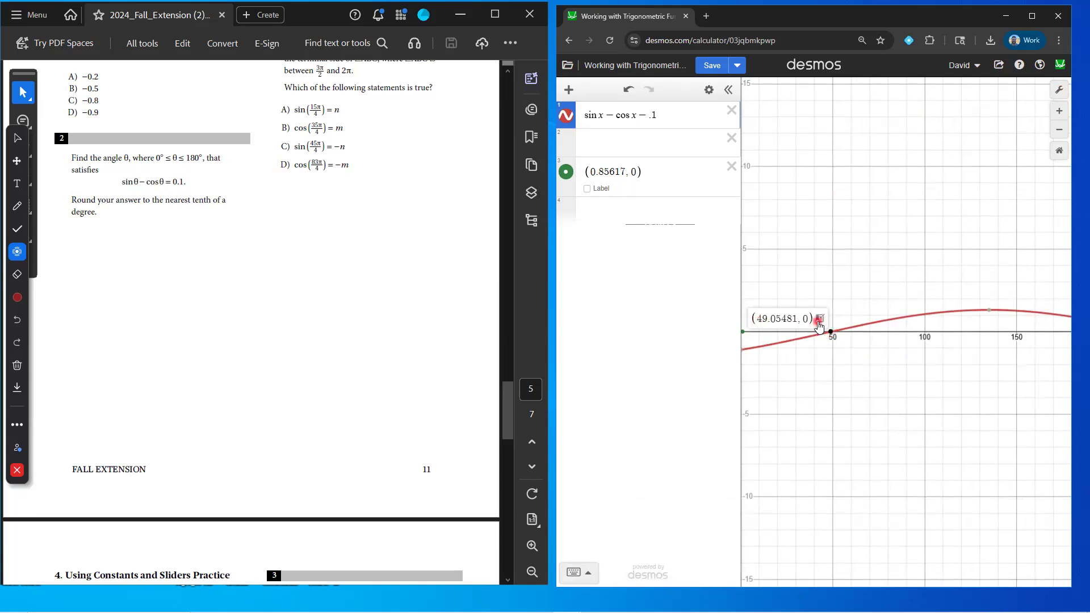
click(819, 318)
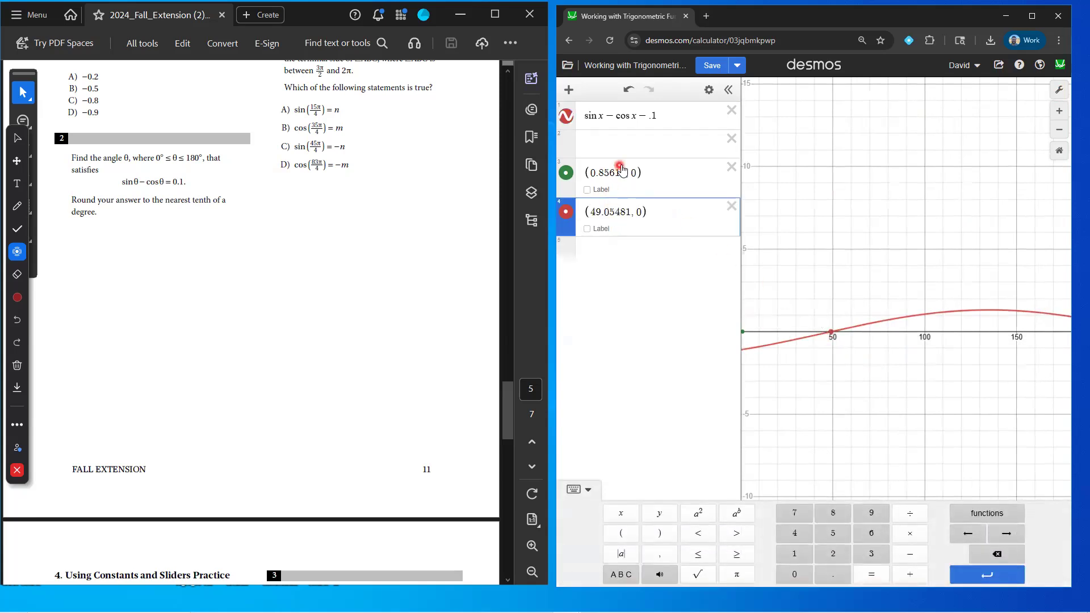
Convert the x-coordinate of the point (0.85617, 0) to degrees with .x·(180/π) and save the graph.
click(656, 173)
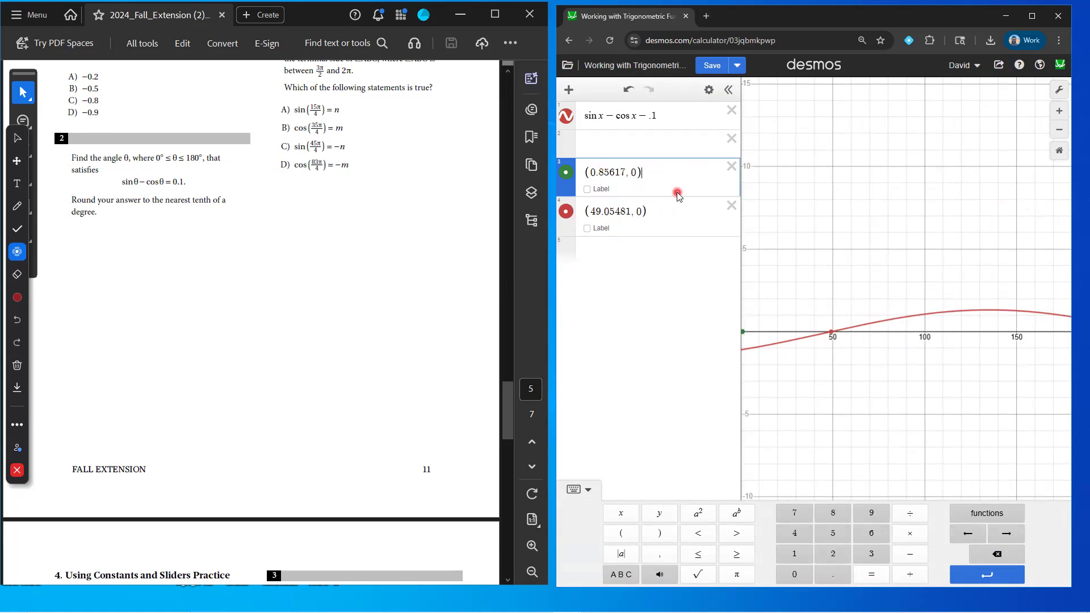
text(x*(180/pi))
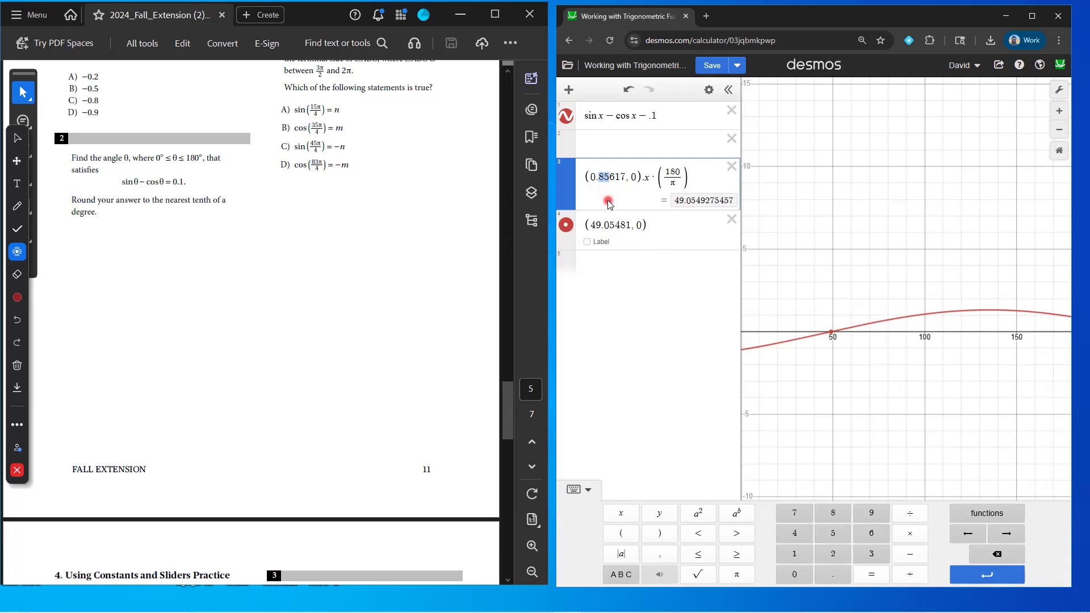
click(714, 67)
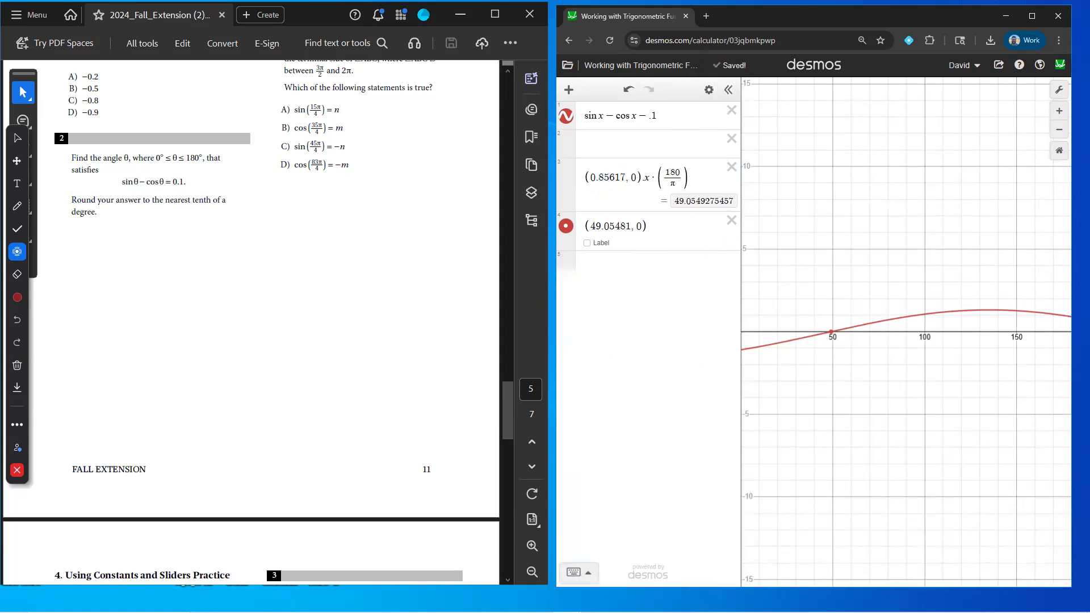
Move to question 3 in the PDF and open the saved graph "Working with Trigonometric Functions - part 3".
scroll(352, 390, up, 5)
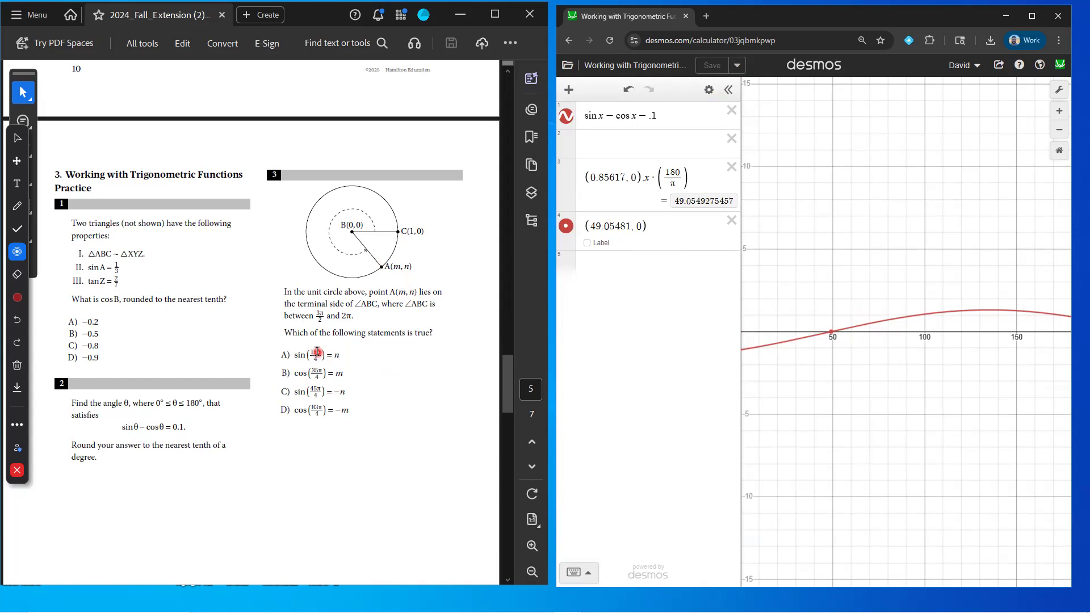
click(570, 65)
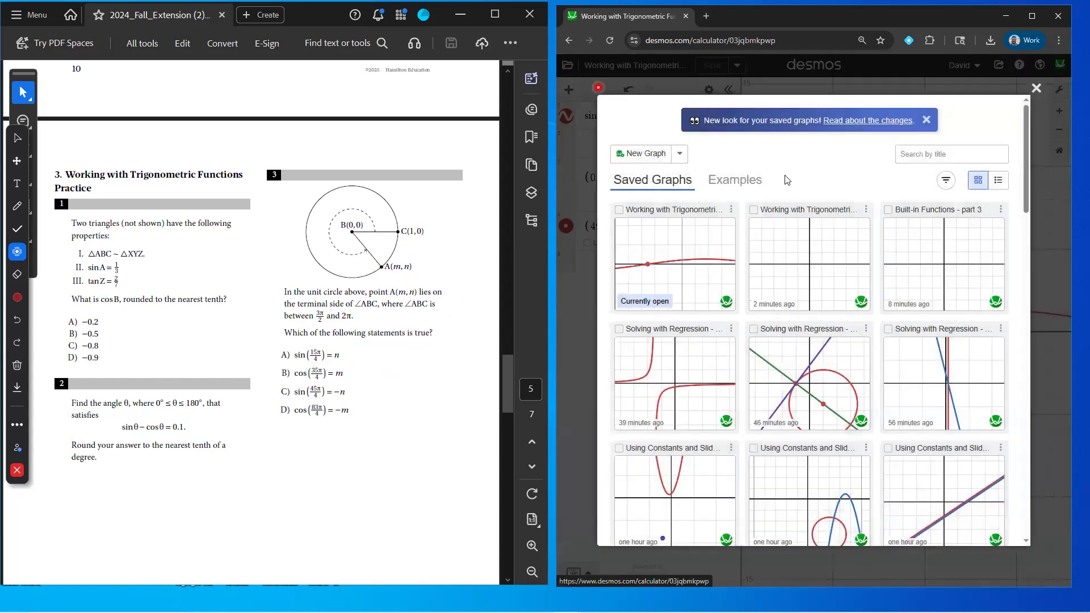
scroll(711, 307, down, 5)
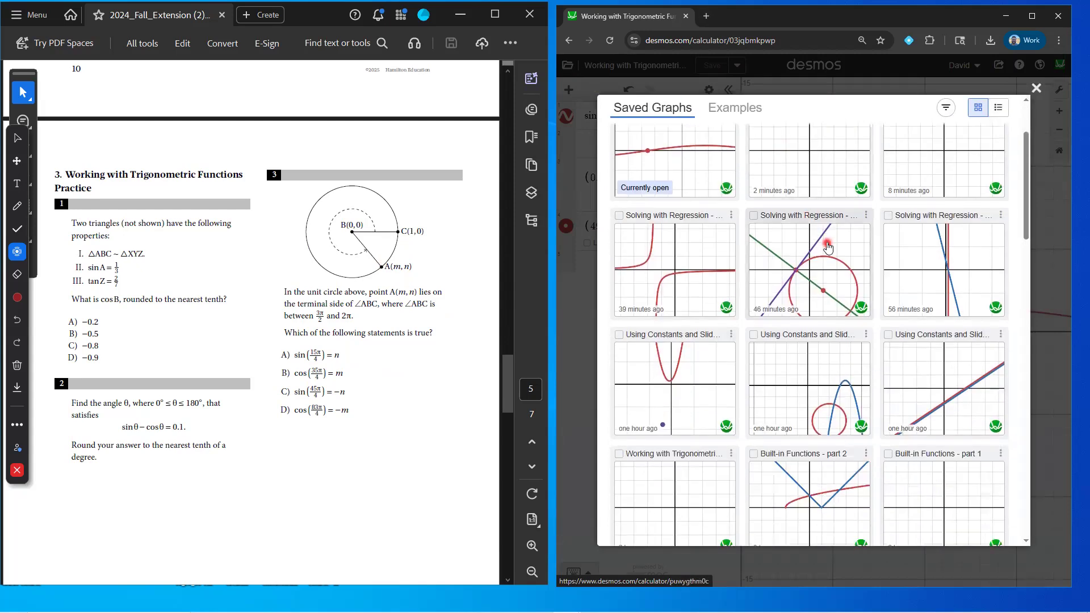
click(711, 306)
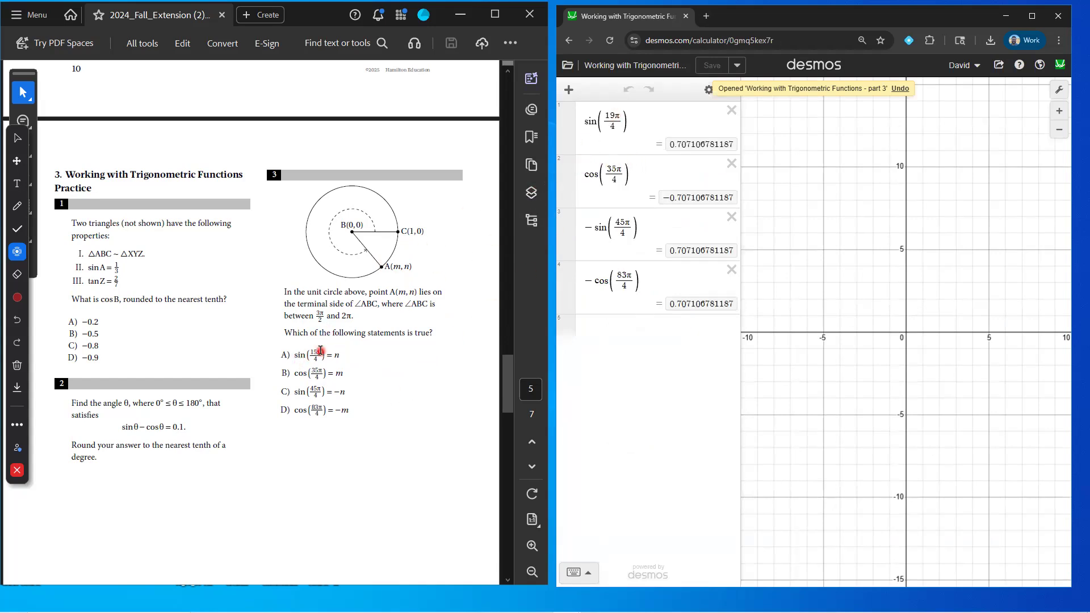
Switch the screen annotation tool back to the laser pointer.
click(457, 506)
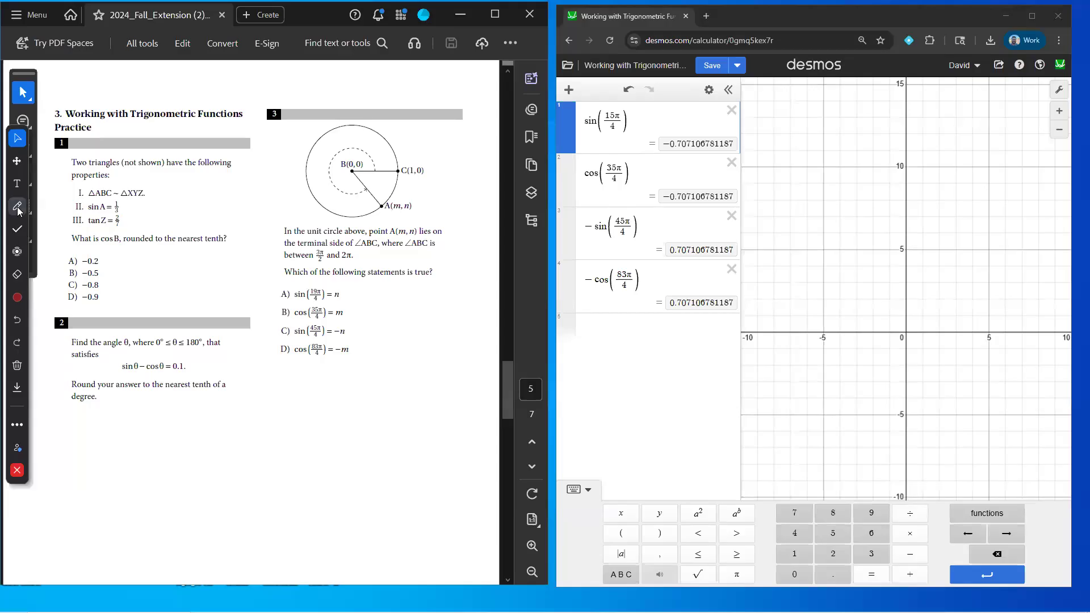
click(18, 208)
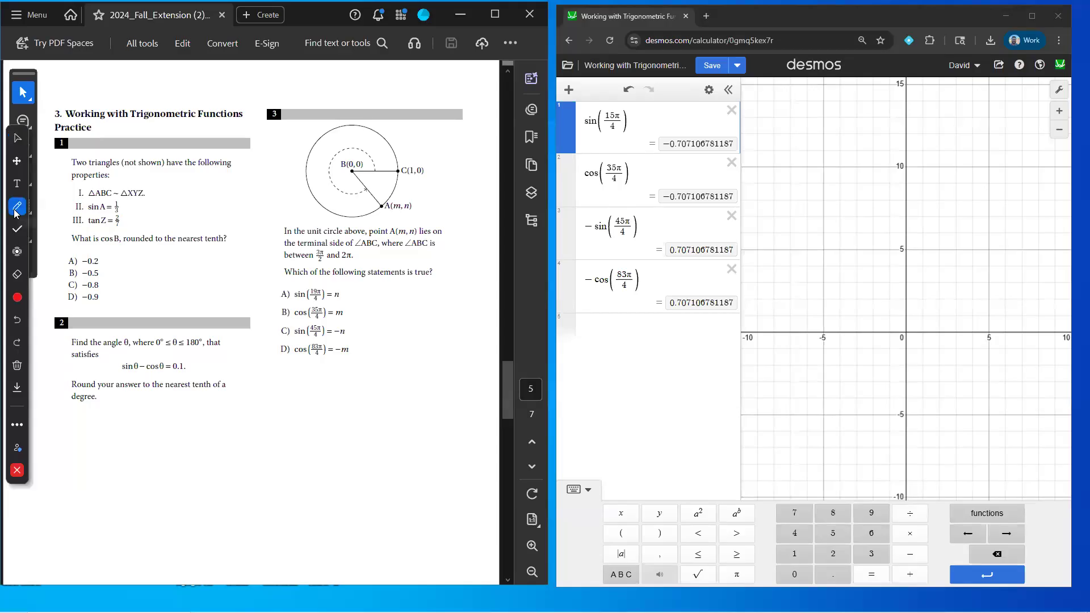
click(17, 251)
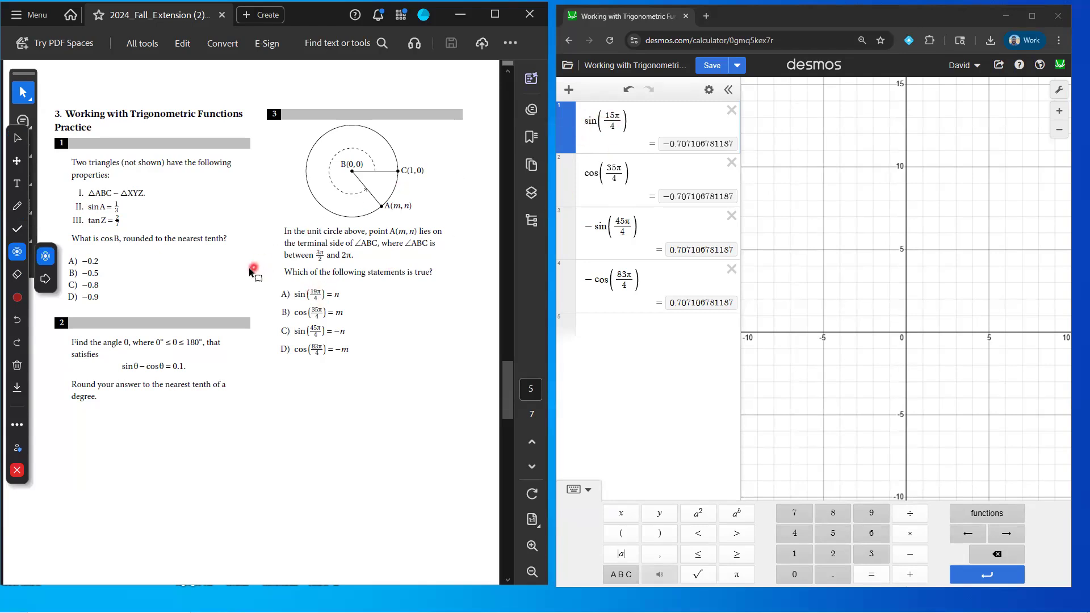
Change the first sine expression's angle to 19π/4 to match answer choice A.
click(618, 121)
key(BackSpace)
text(9)
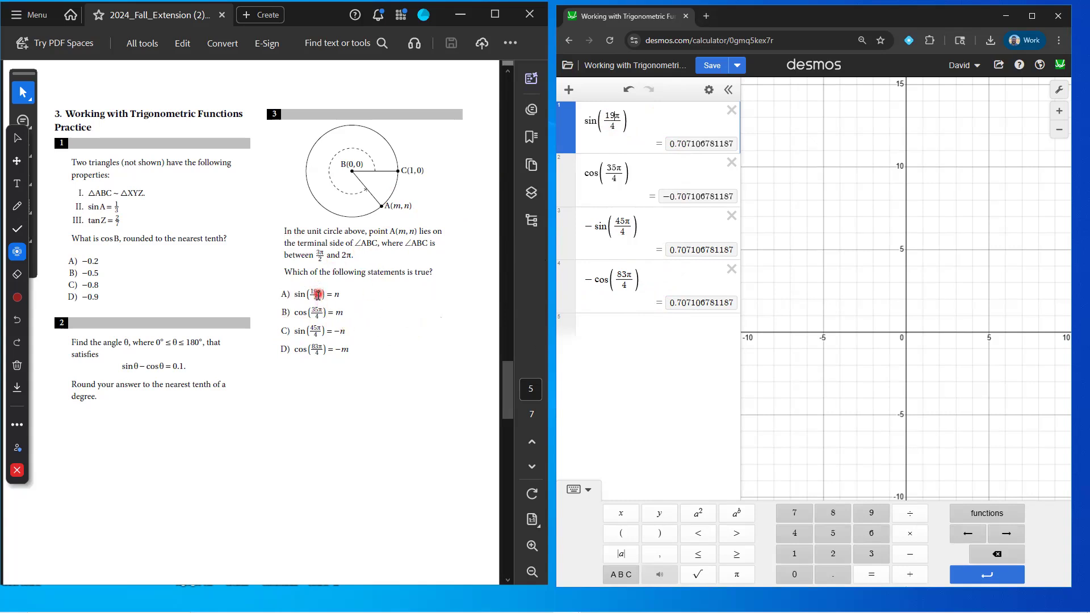
Move to the Using Constants and Sliders practice in the PDF and open the saved graph for its question 1.
scroll(340, 372, down, 10)
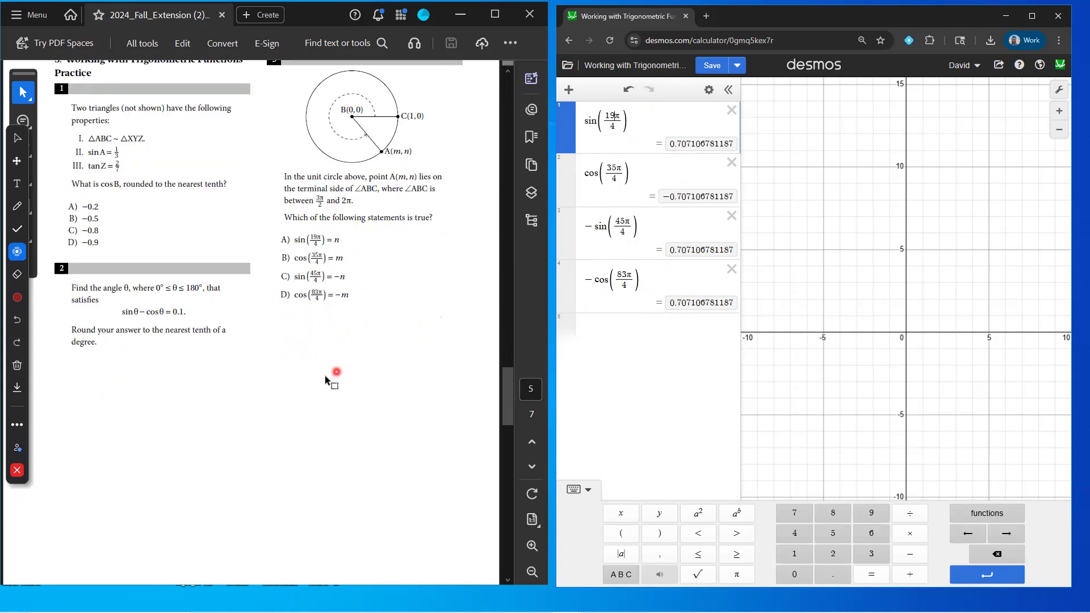
scroll(173, 350, down, 5)
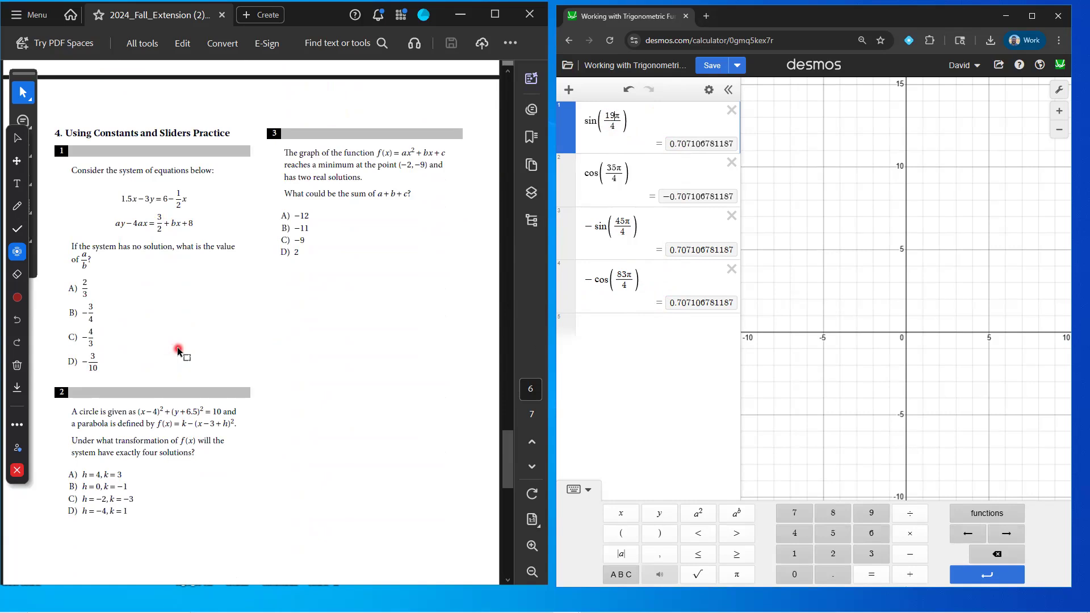
scroll(178, 351, down, 2)
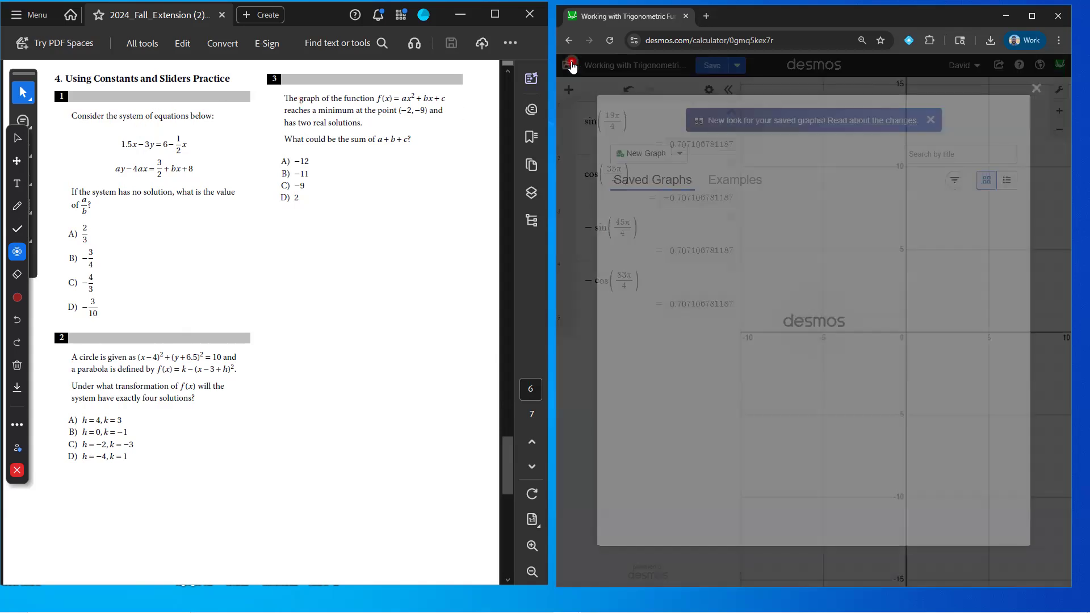
click(568, 65)
scroll(779, 248, down, 2)
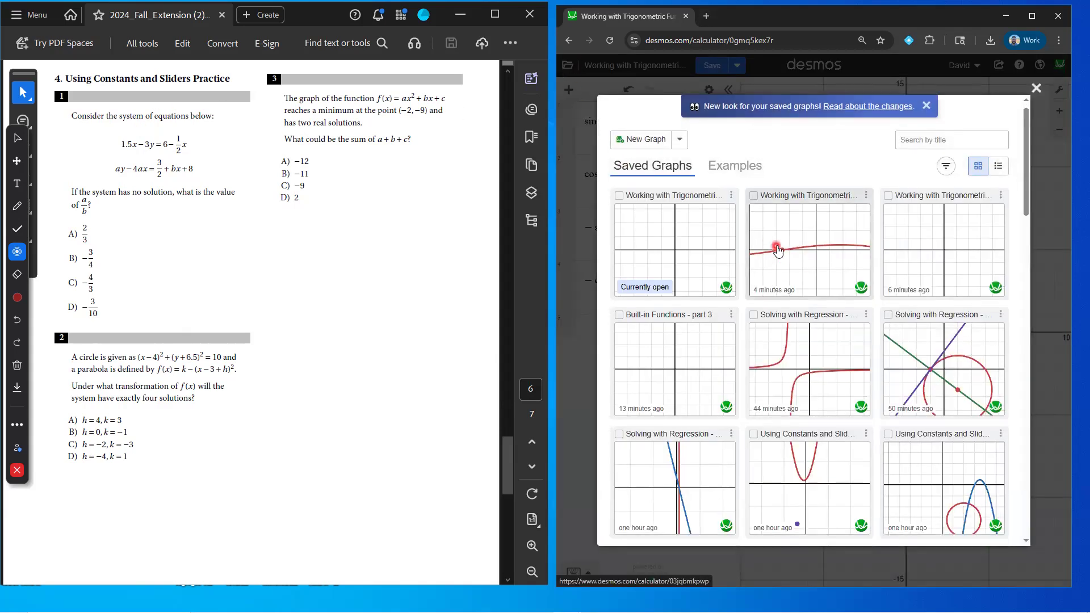
scroll(778, 248, down, 2)
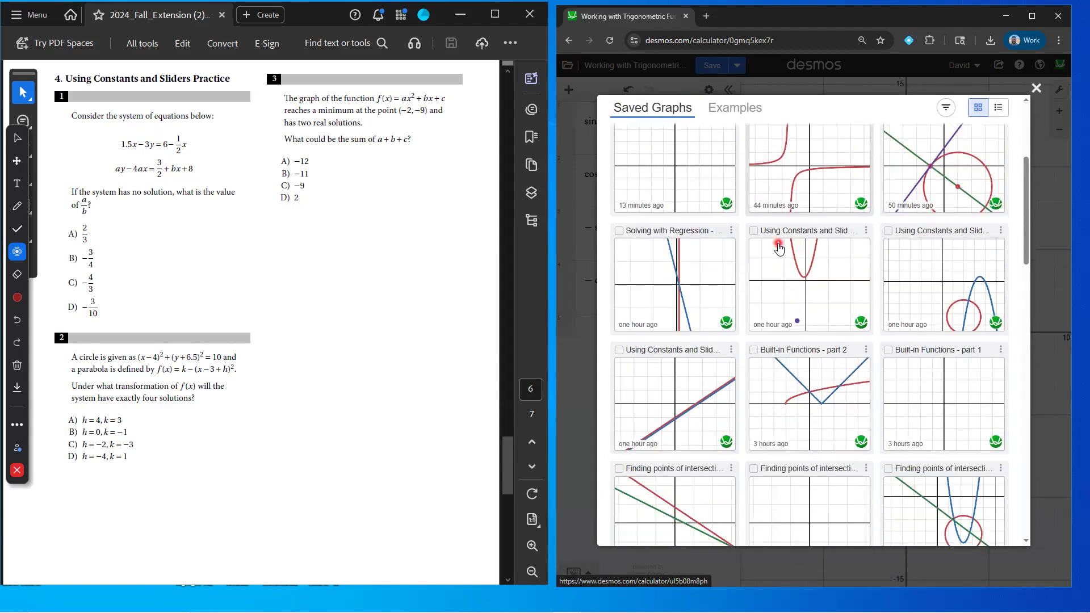
click(698, 369)
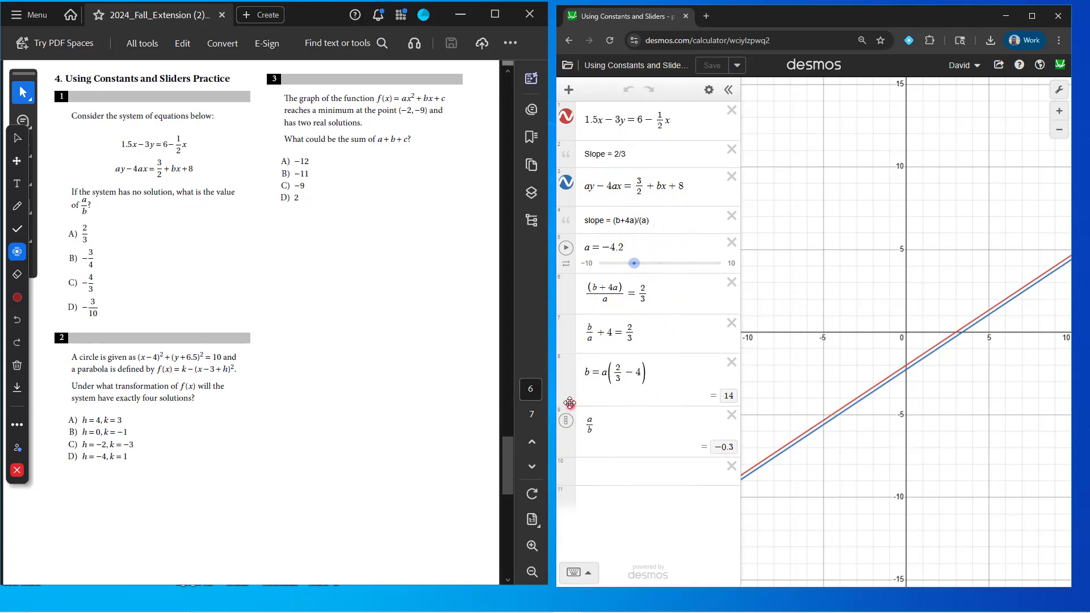
Replace the variable b with c in the slope equation, its simplified form, the solved equation and the final ratio.
click(596, 287)
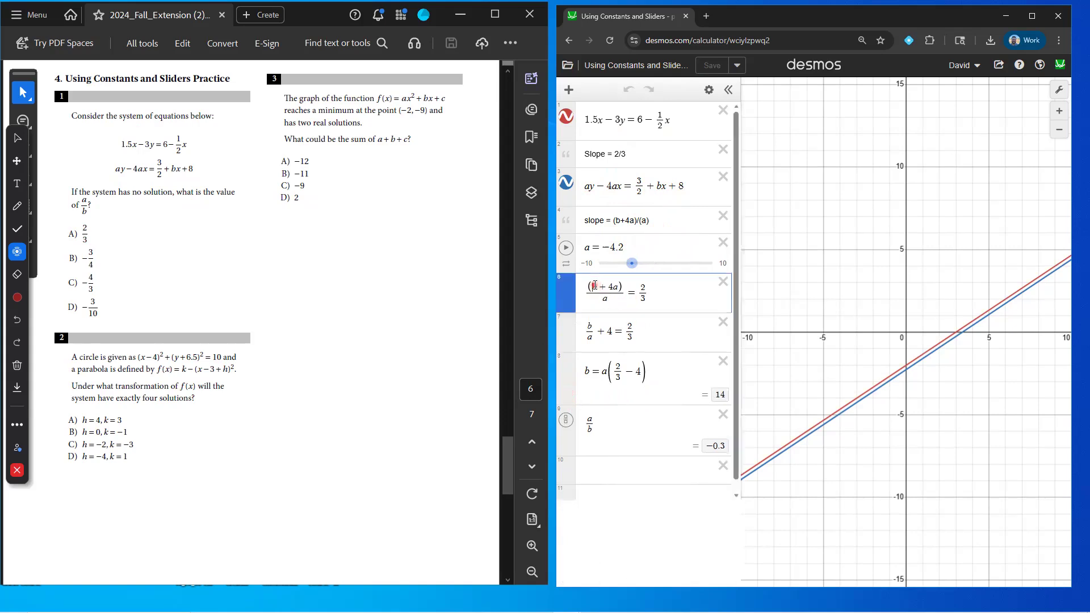
key(BackSpace)
text(c)
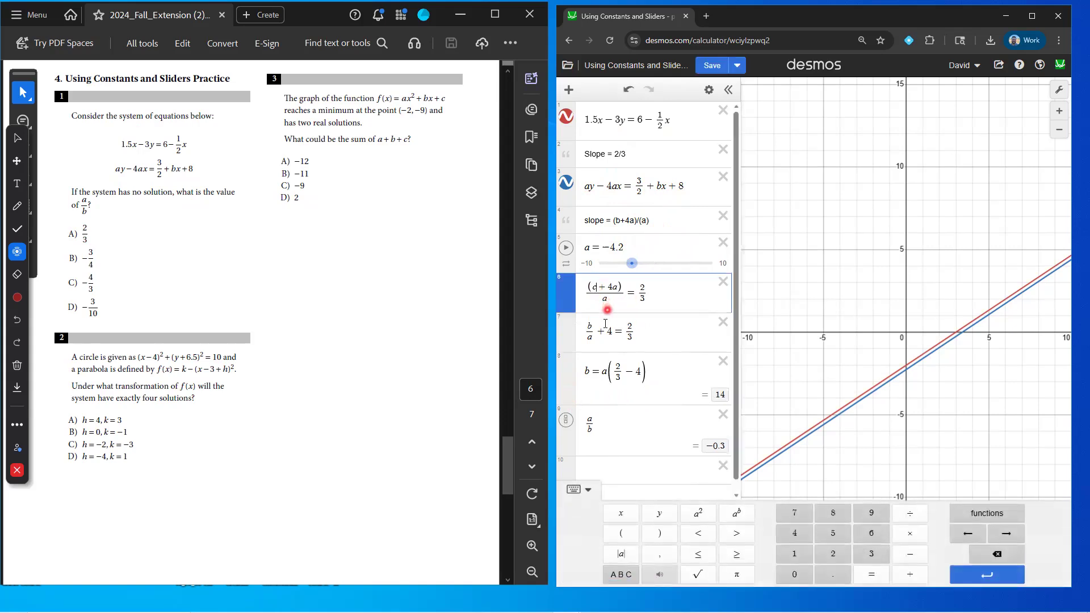
click(593, 325)
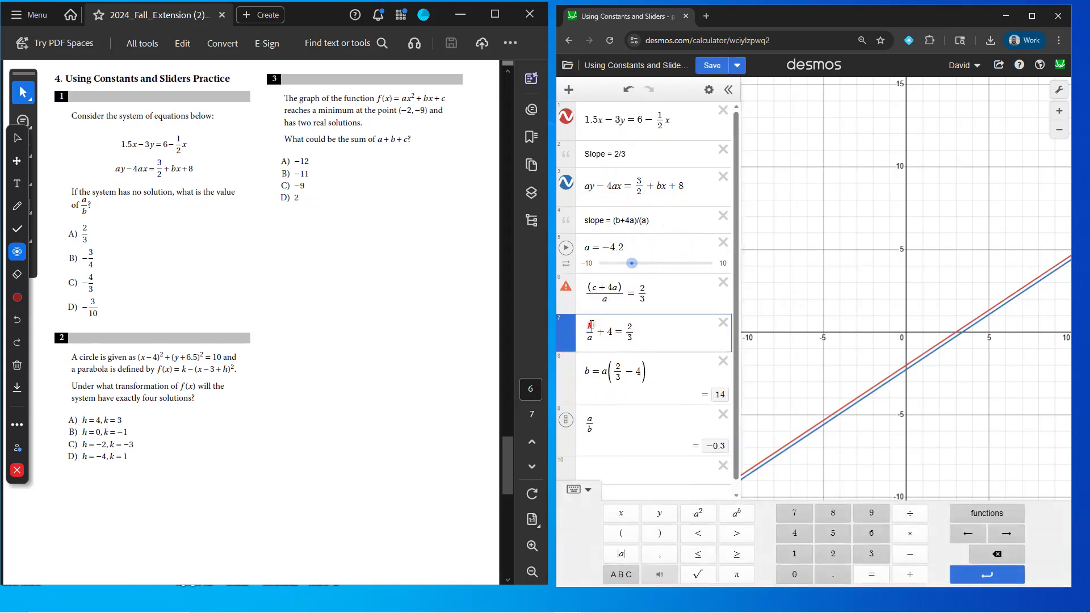
click(588, 371)
key(BackSpace)
text(c)
click(589, 429)
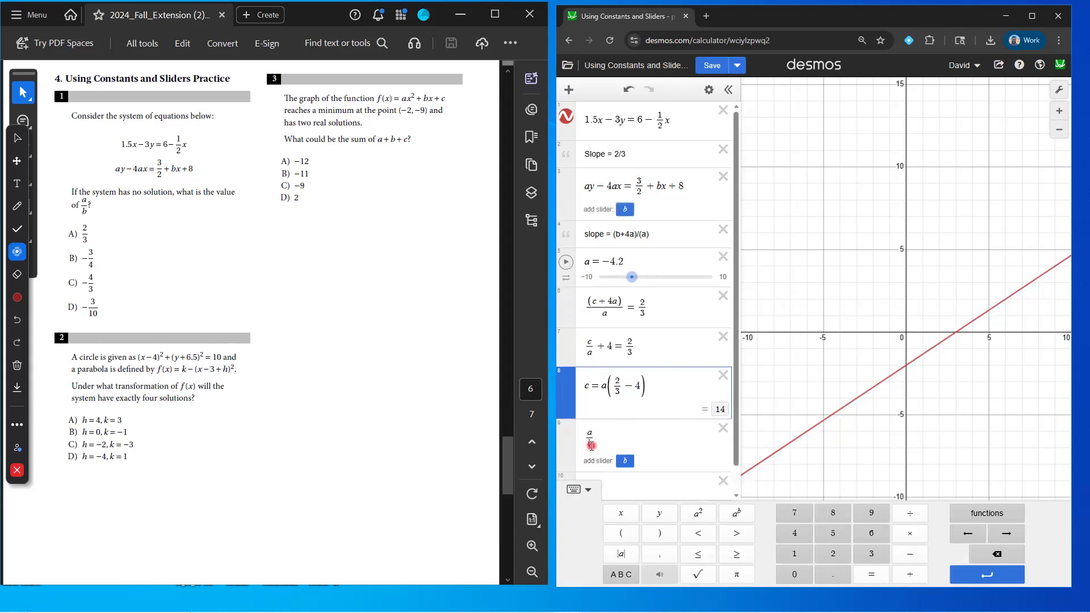
key(BackSpace)
text(c)
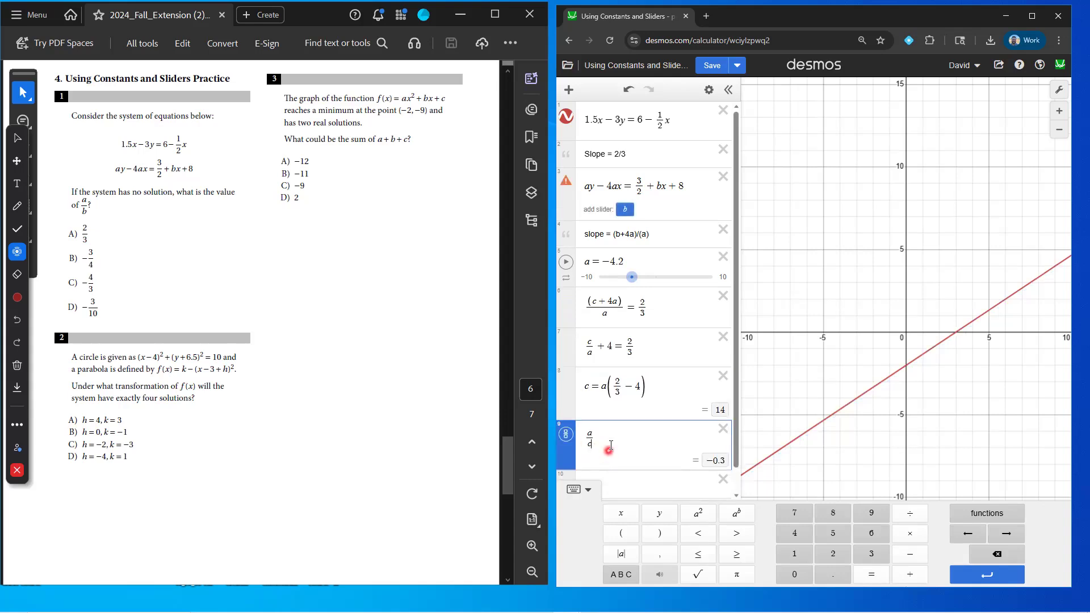
Add a slider for b and set it to 5.5.
click(625, 210)
click(651, 236)
drag(634, 239, 694, 250)
click(960, 231)
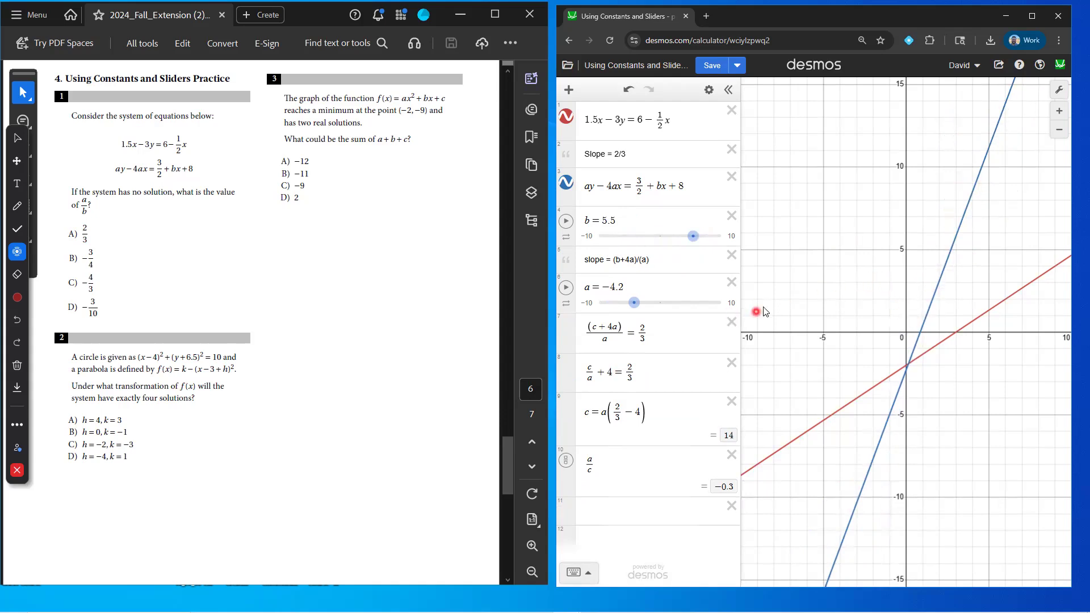
Adjust the sliders to a = −1.7 and b = 5.6 to make the two lines nearly parallel.
drag(634, 302, 653, 304)
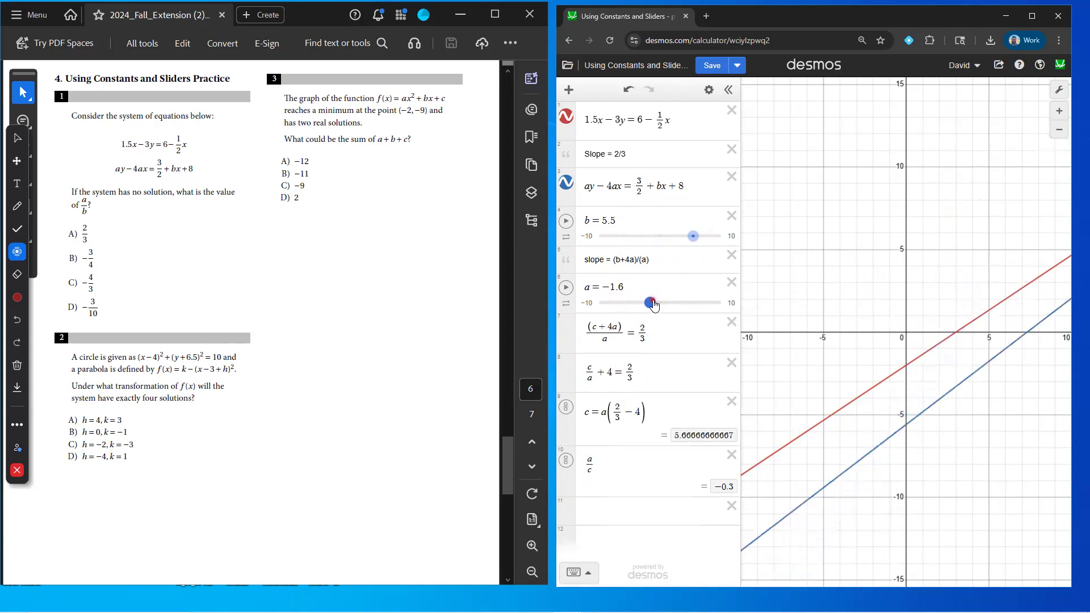
drag(1013, 336, 975, 318)
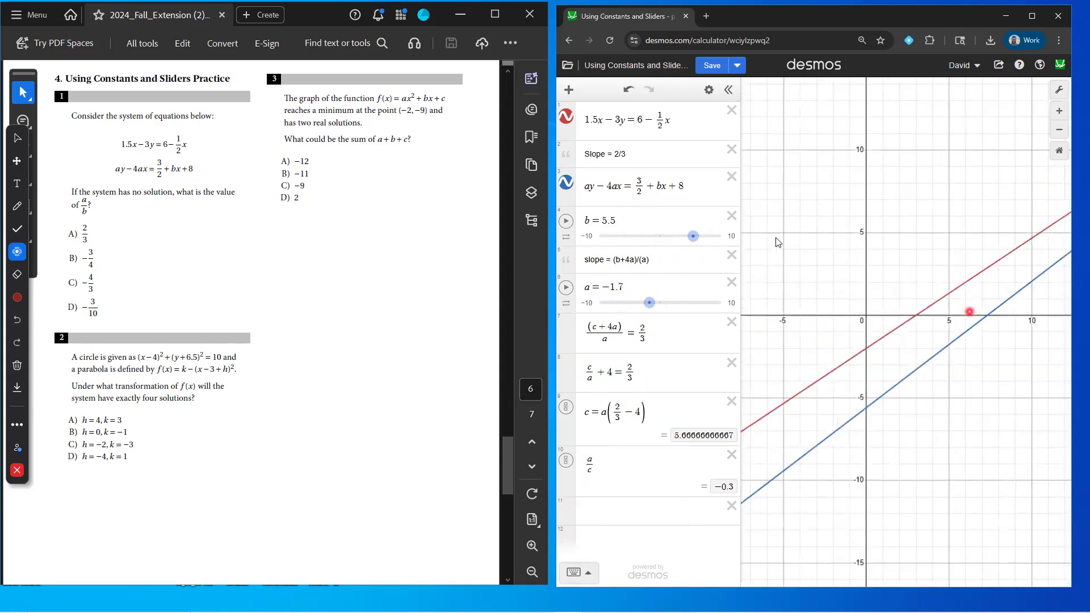
drag(690, 240, 692, 245)
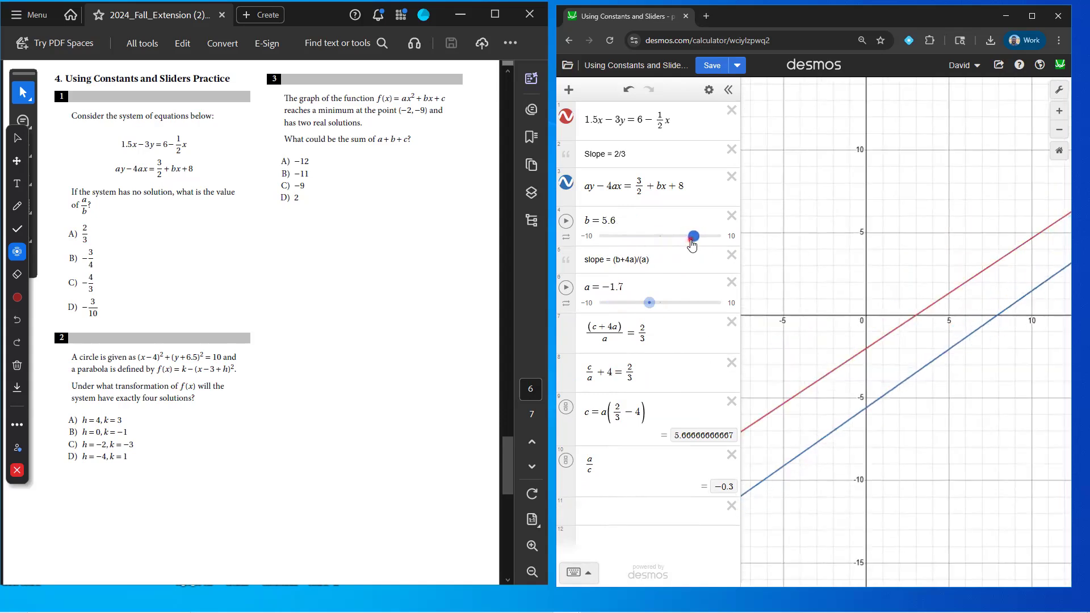
drag(1001, 359, 906, 353)
Evaluate a/b in a new expression, delete that expression and hide the on-screen keypad.
click(638, 511)
text(a/b)
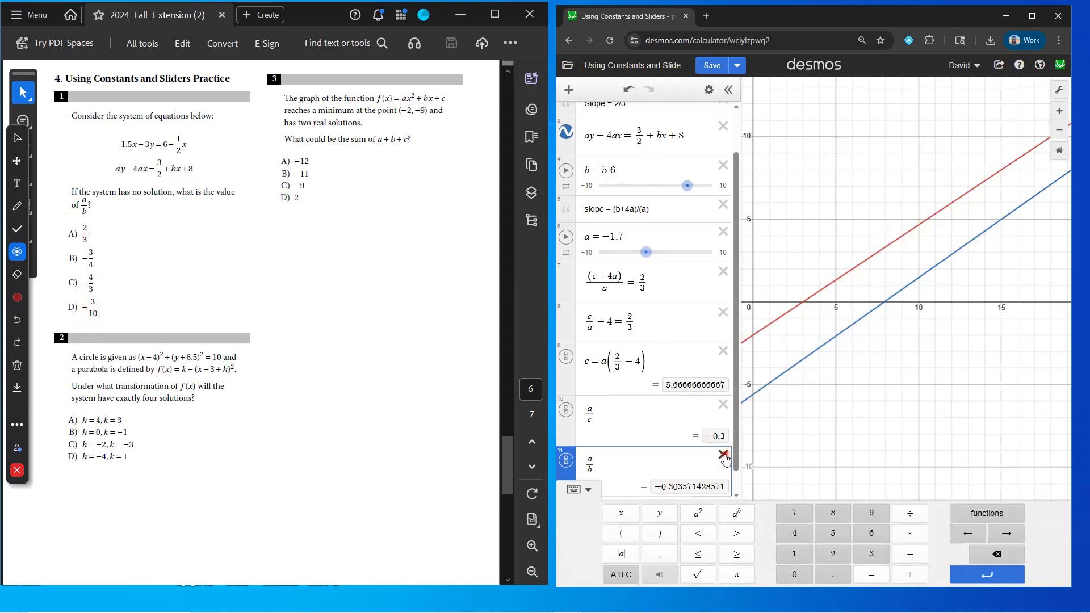
click(723, 455)
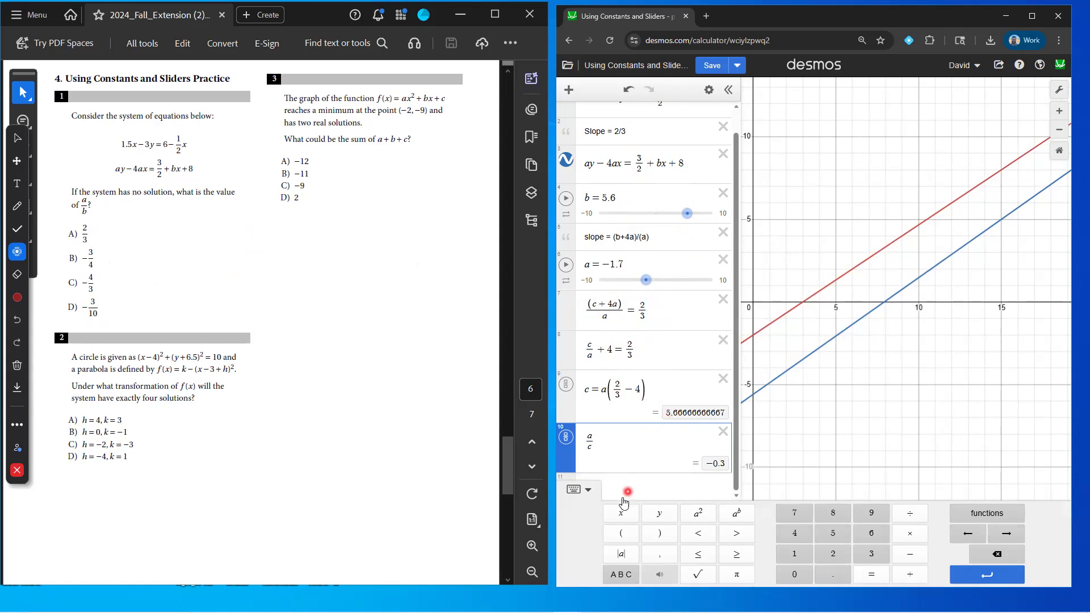
click(579, 490)
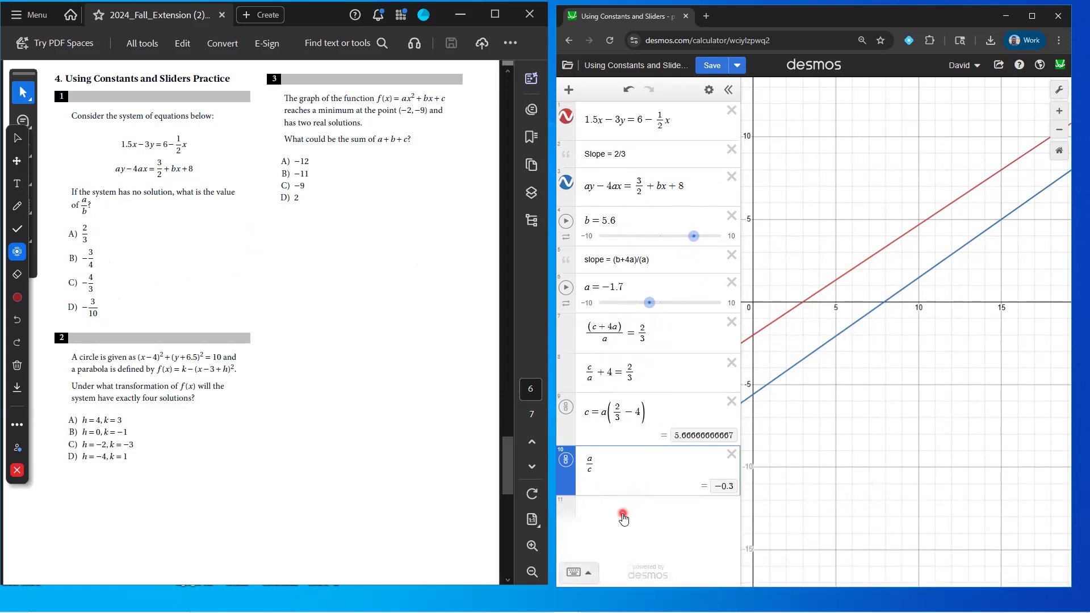
Add the expression a/b below a/c and save the graph.
click(627, 508)
text(a/b)
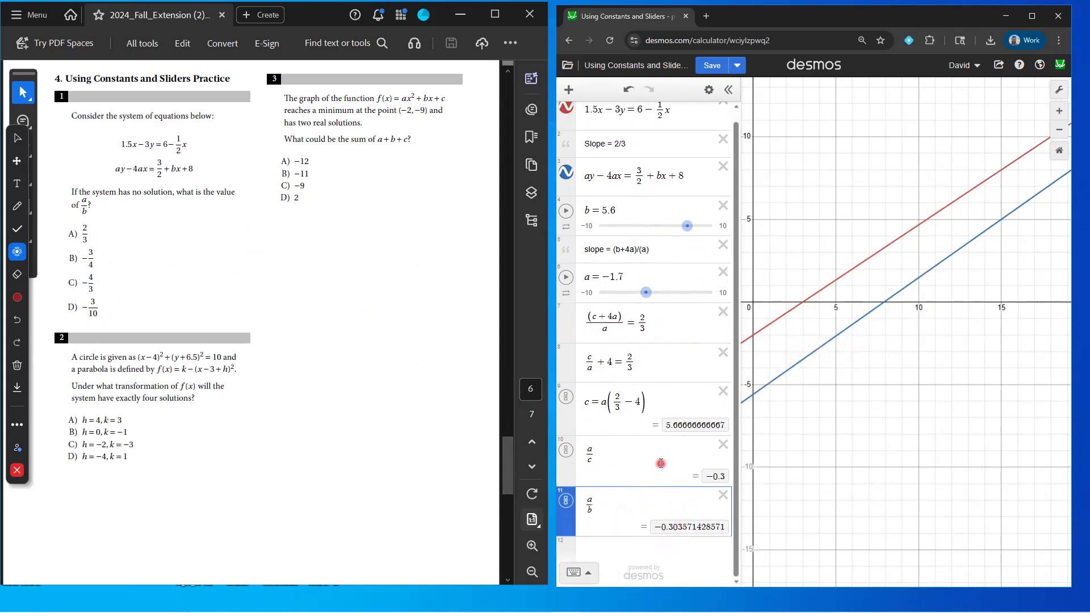
click(712, 65)
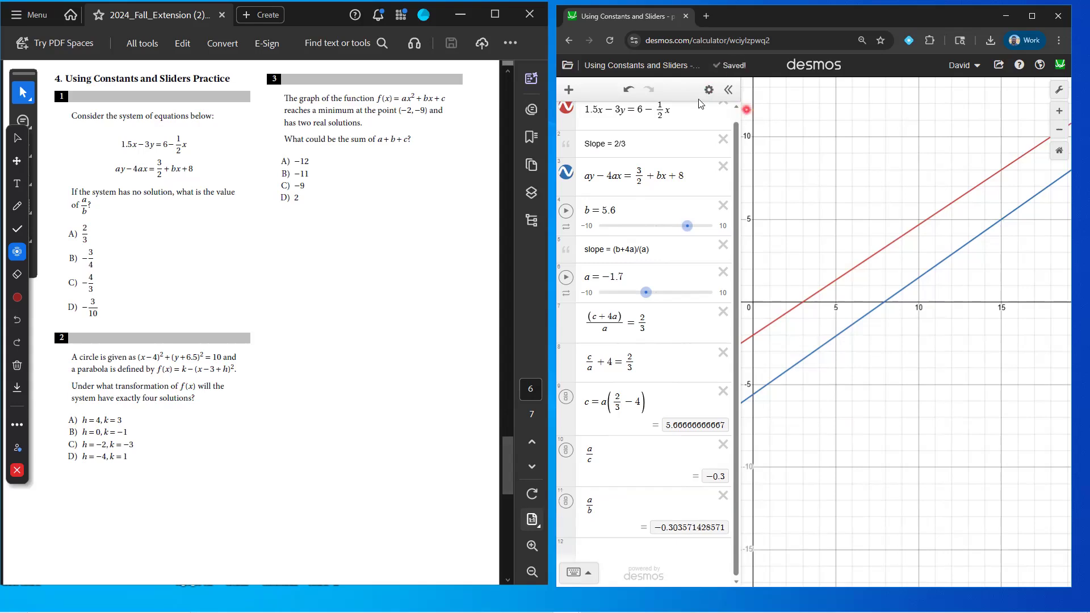
Open the saved graph "Using Constants and Sliders - part 2".
click(569, 66)
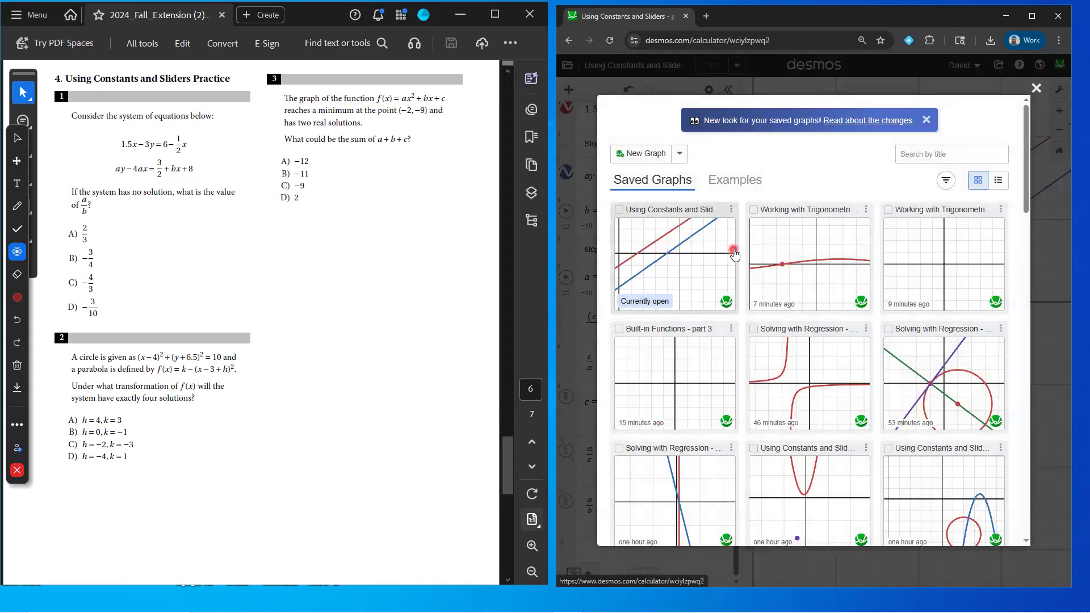
scroll(732, 252, down, 1)
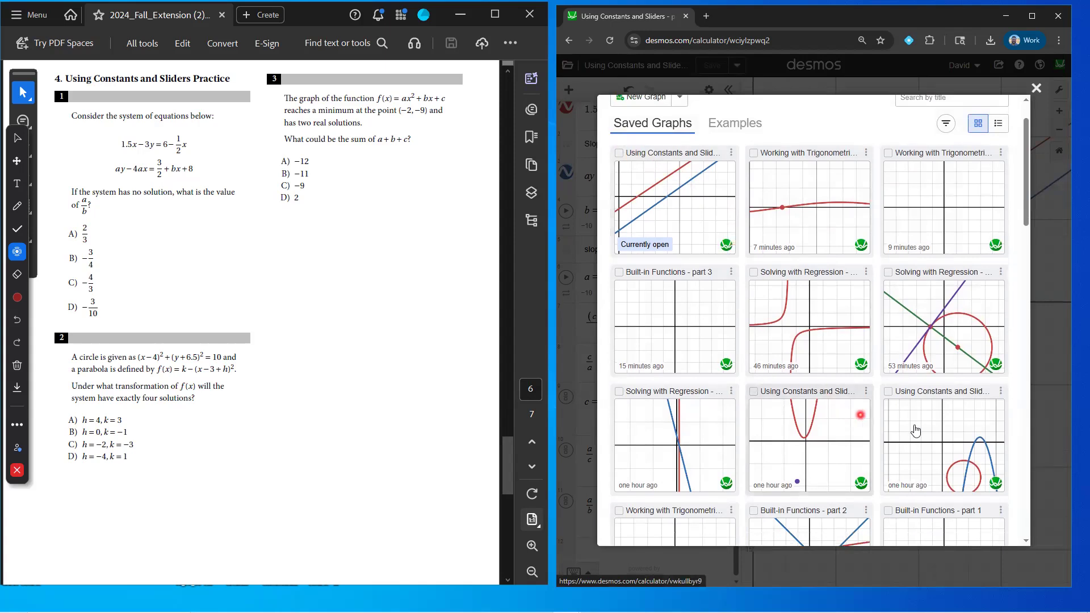
click(941, 429)
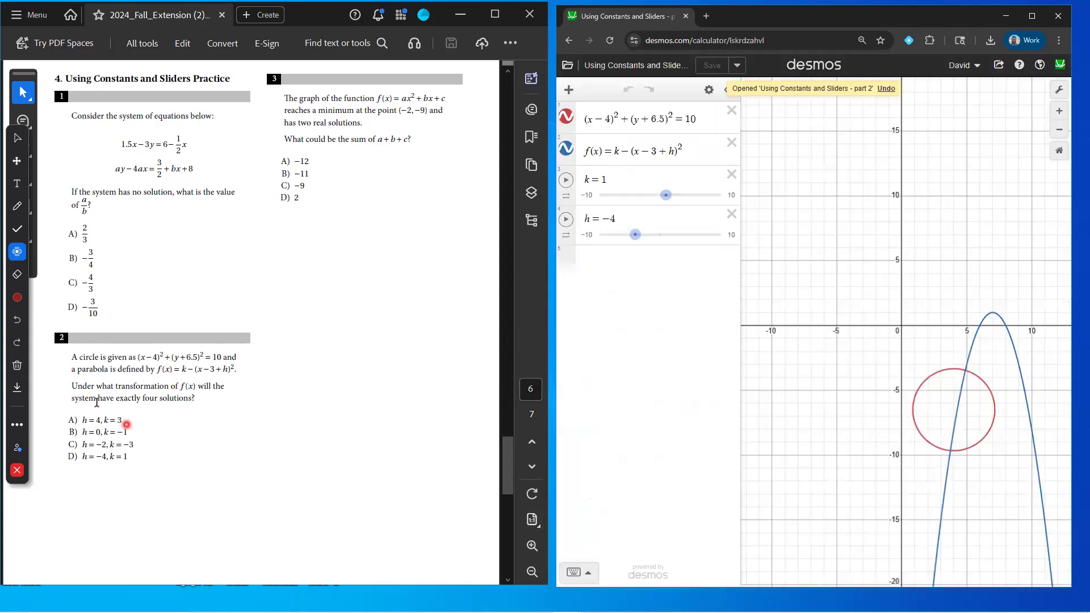
Shift the parabola over the circle with the sliders, using k = −2 and h = −0.8.
scroll(157, 345, down, 4)
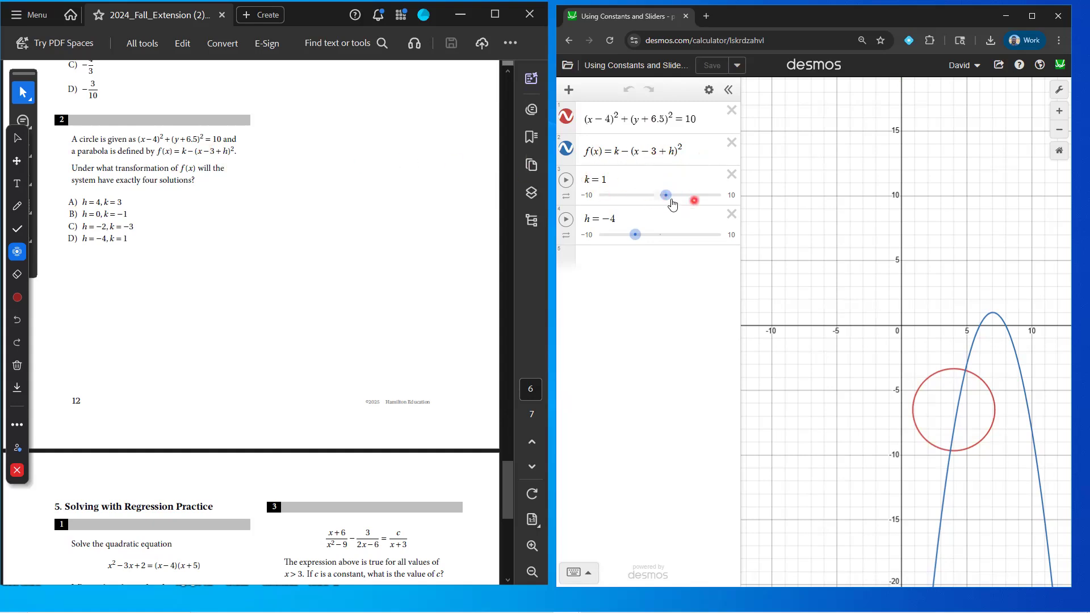
mouse_move(666, 196)
mouse_down()
mouse_move(691, 200)
mouse_move(649, 196)
mouse_up()
drag(635, 234, 663, 241)
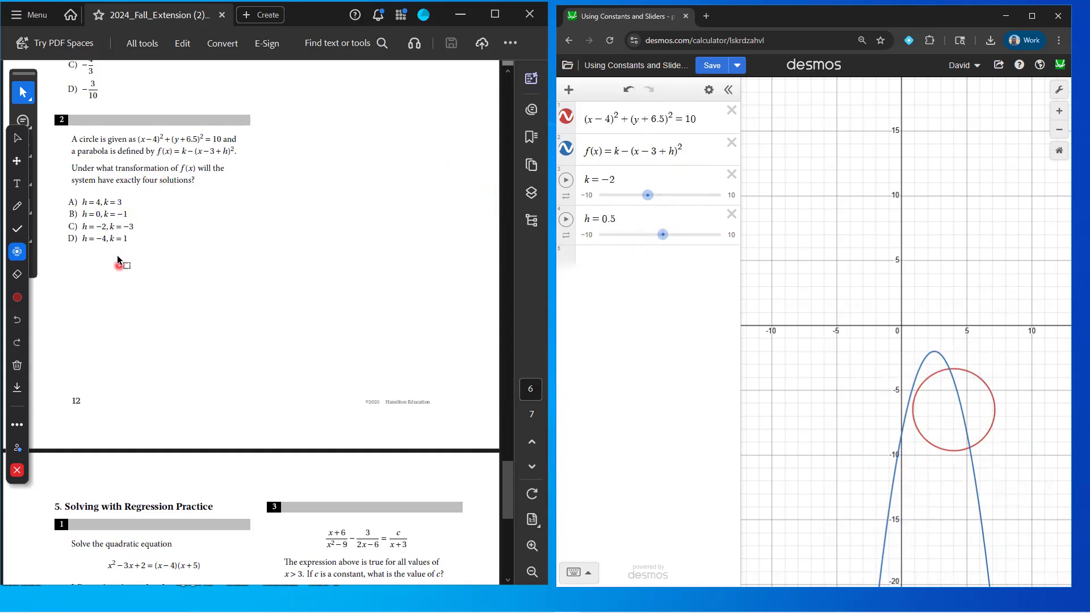
drag(662, 235, 655, 238)
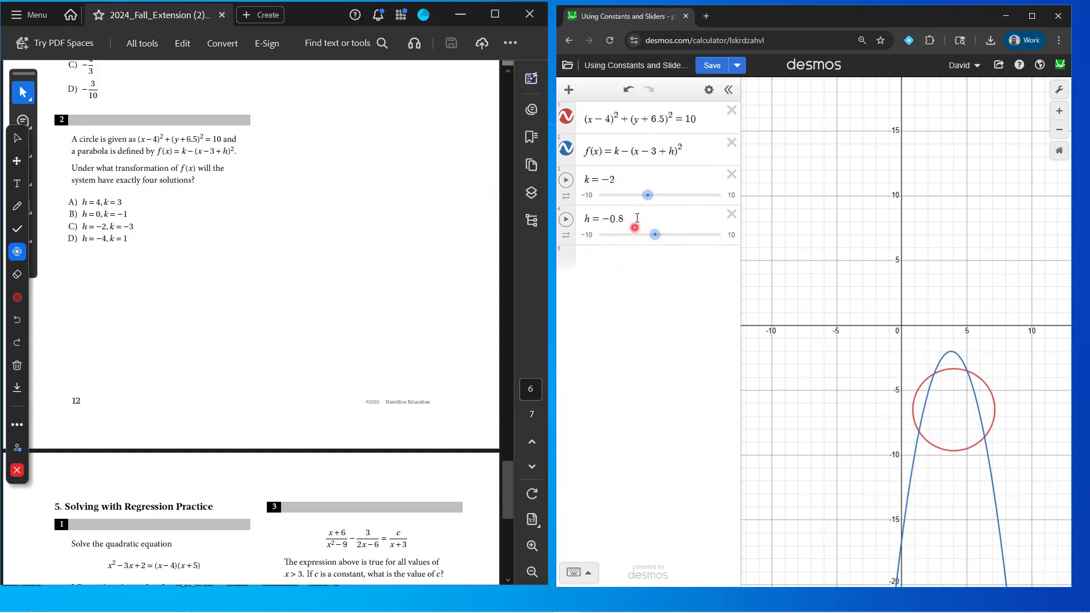
Set h to 4 and k to 3 to test question 2's answer choice A.
drag(624, 217, 604, 218)
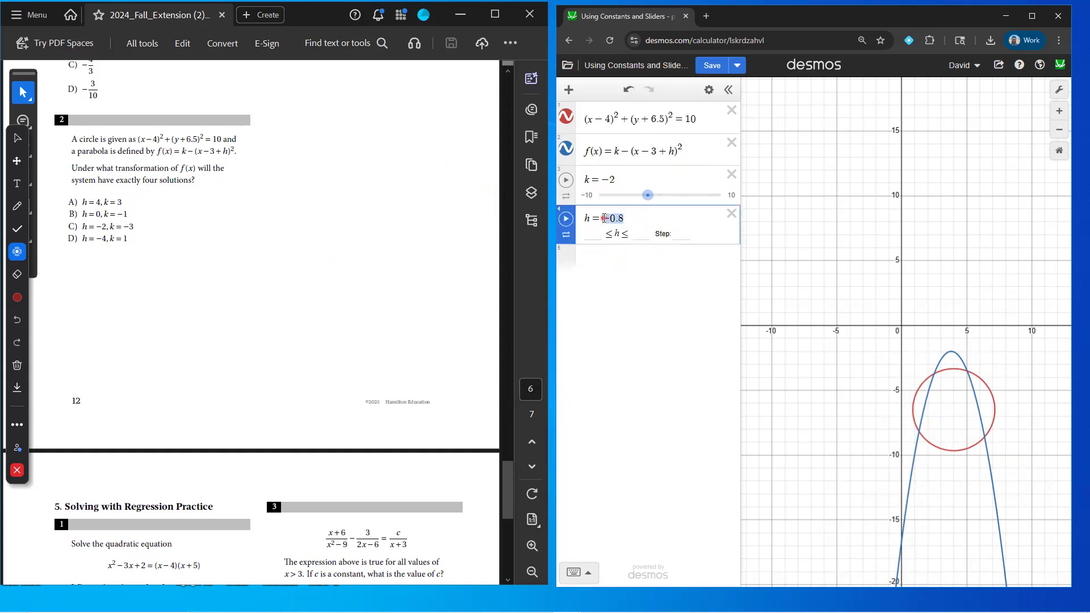
text(4)
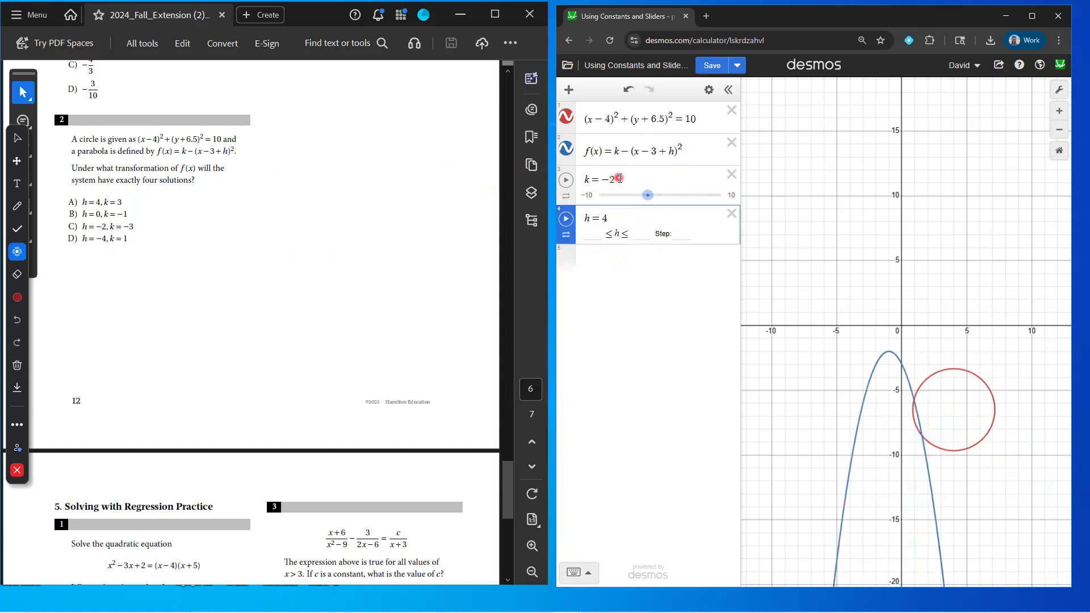
drag(619, 178, 607, 178)
text(3)
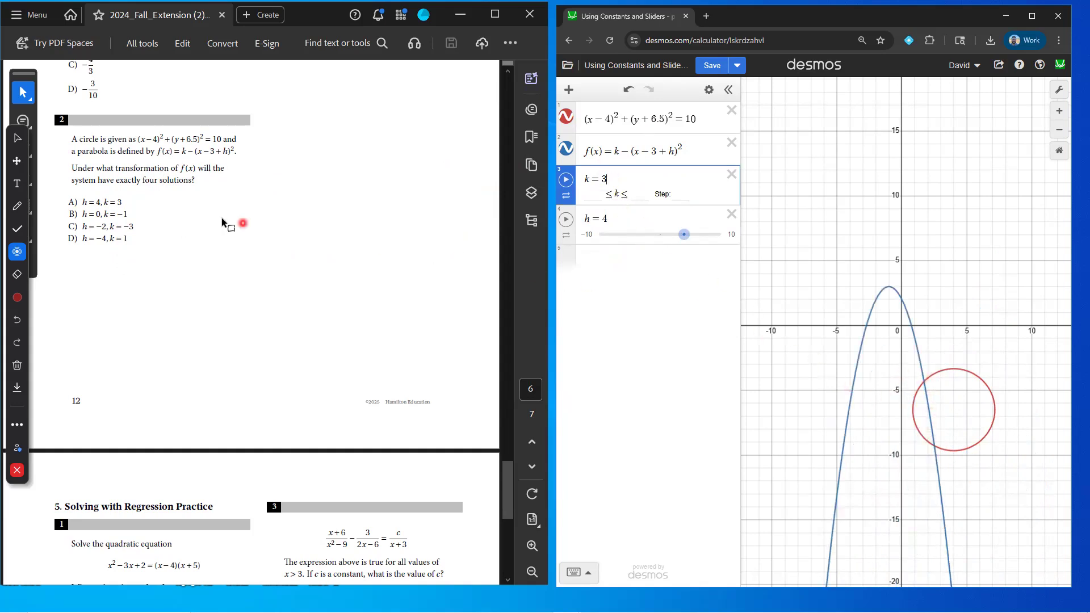
Set h to 0 and k to −1 for answer choice B and inspect where the parabola meets the circle.
drag(618, 224, 605, 224)
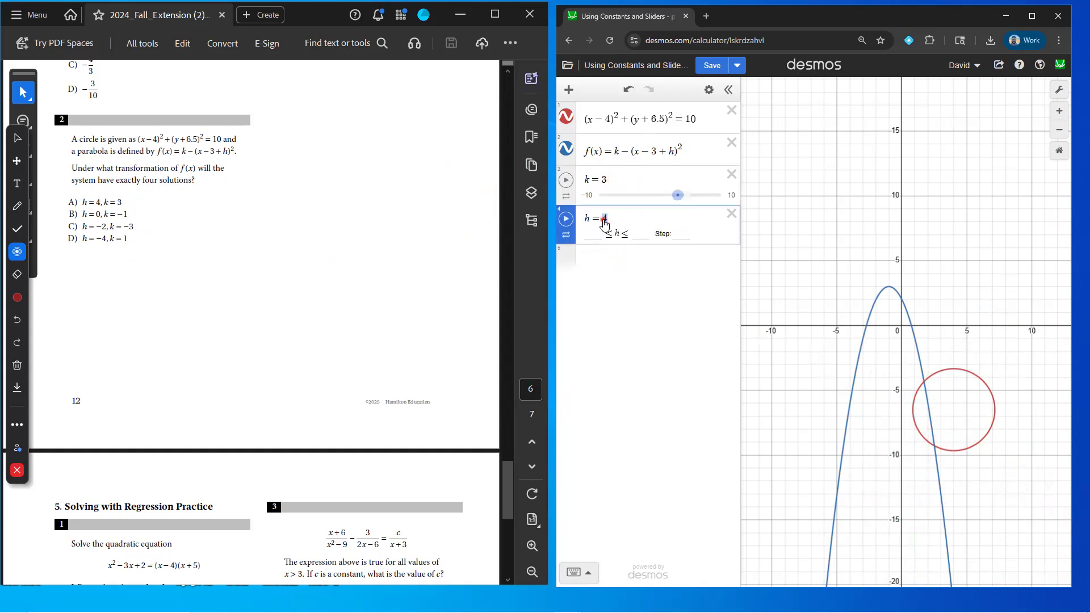
text(0)
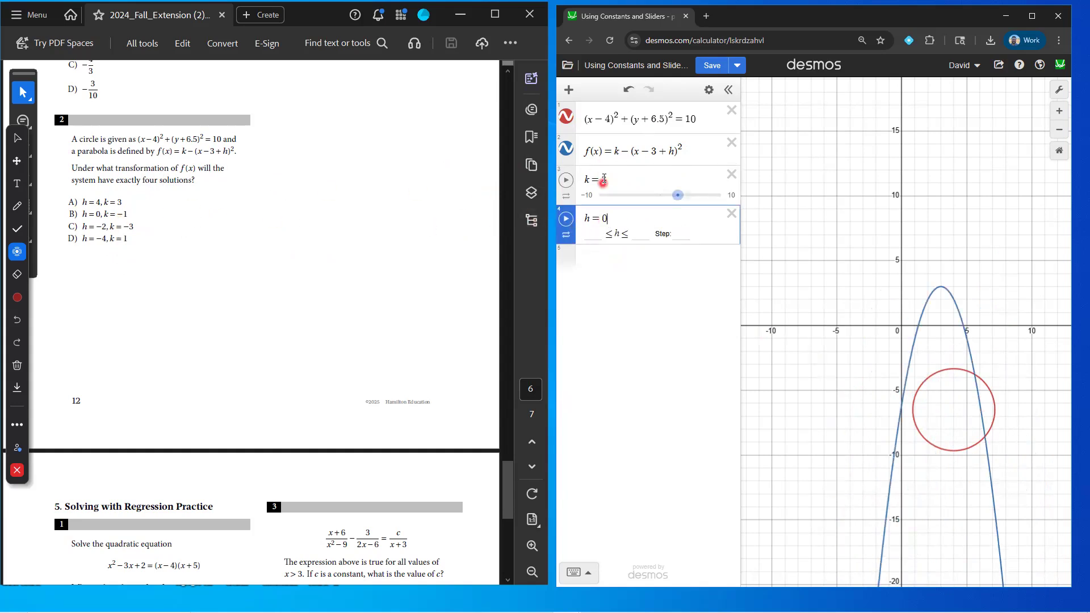
drag(610, 179, 601, 192)
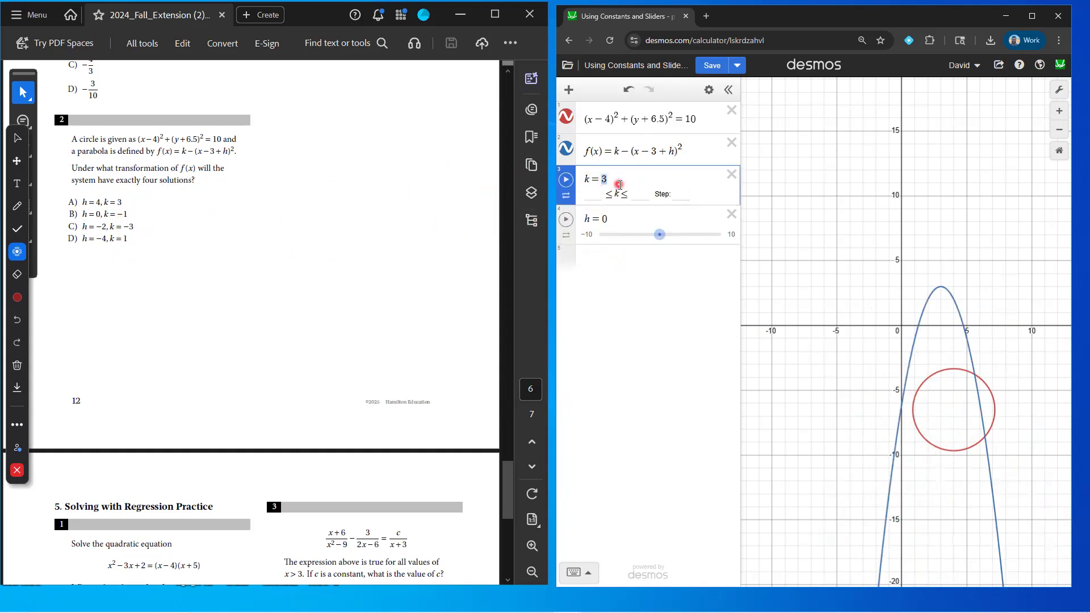
text(-1)
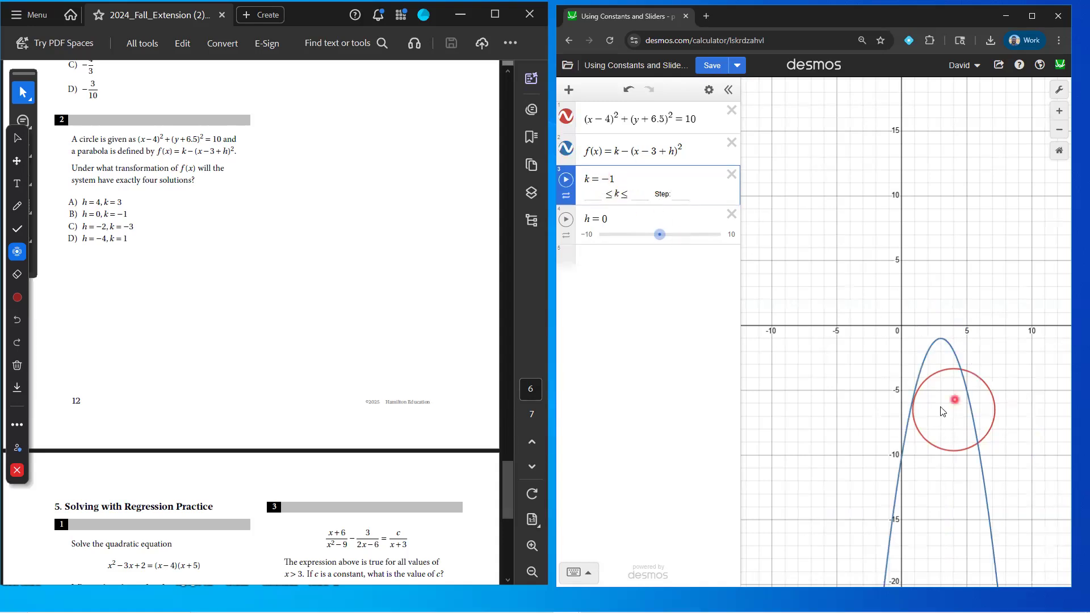
scroll(926, 412, up, 3)
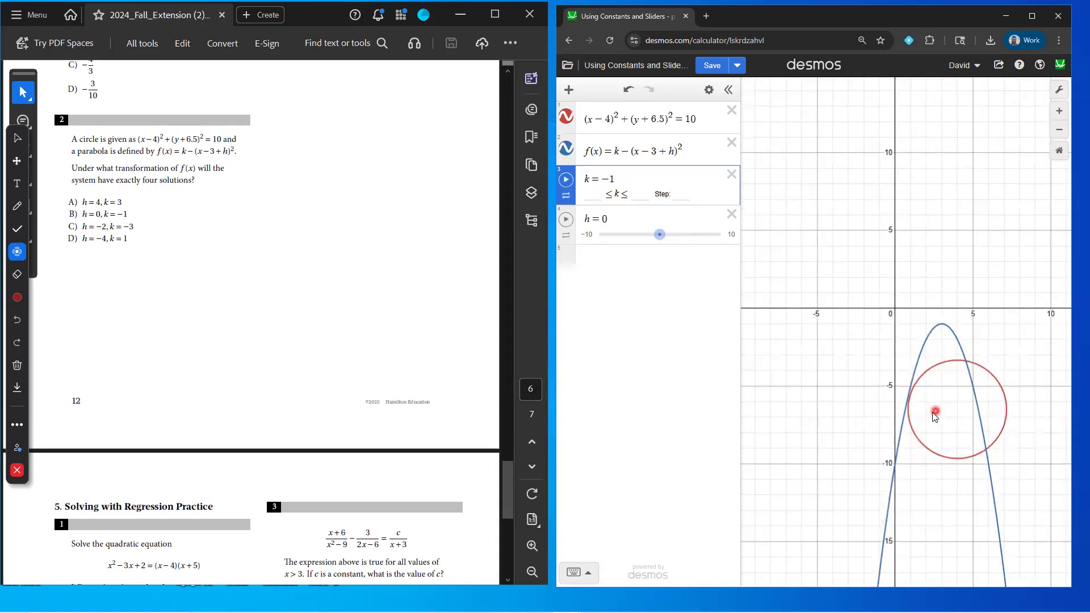
scroll(970, 372, down, 2)
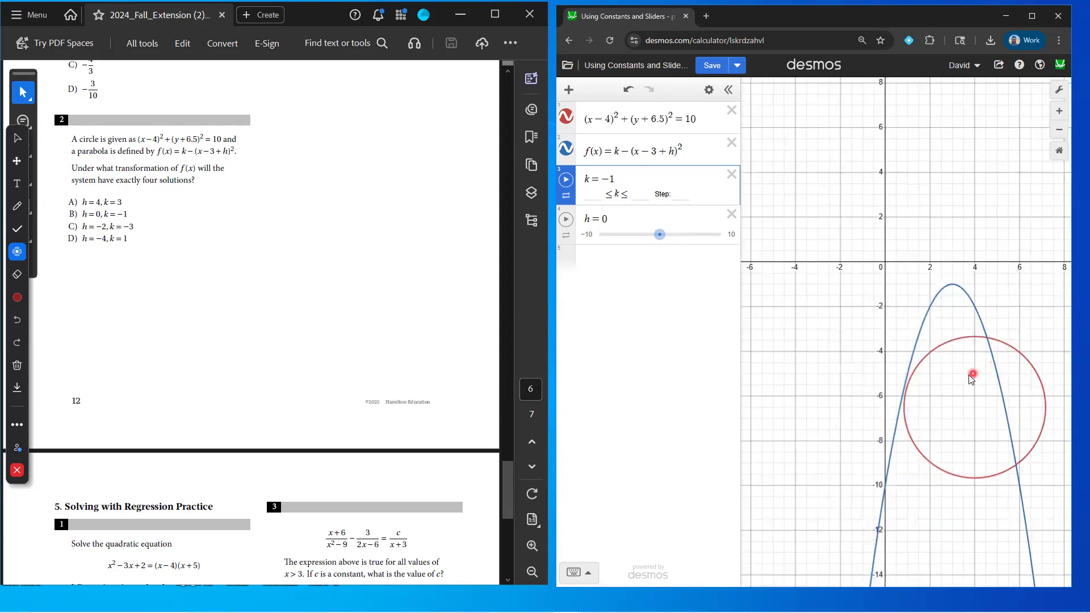
Set h to −2 and k to −3 to test answer choice C, and highlight the parabola.
click(608, 217)
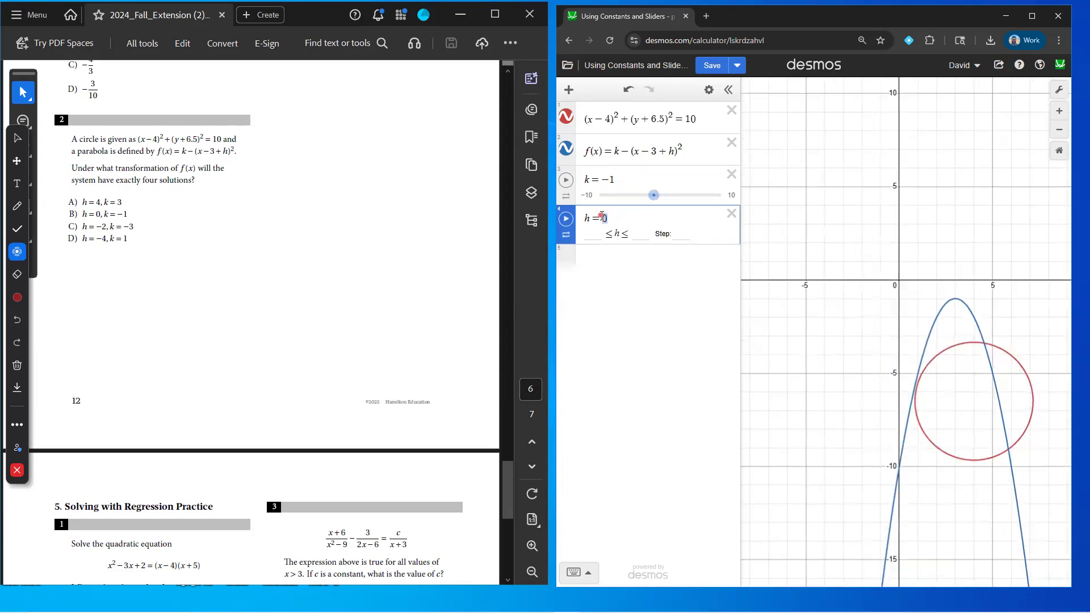
key(BackSpace)
text(-2)
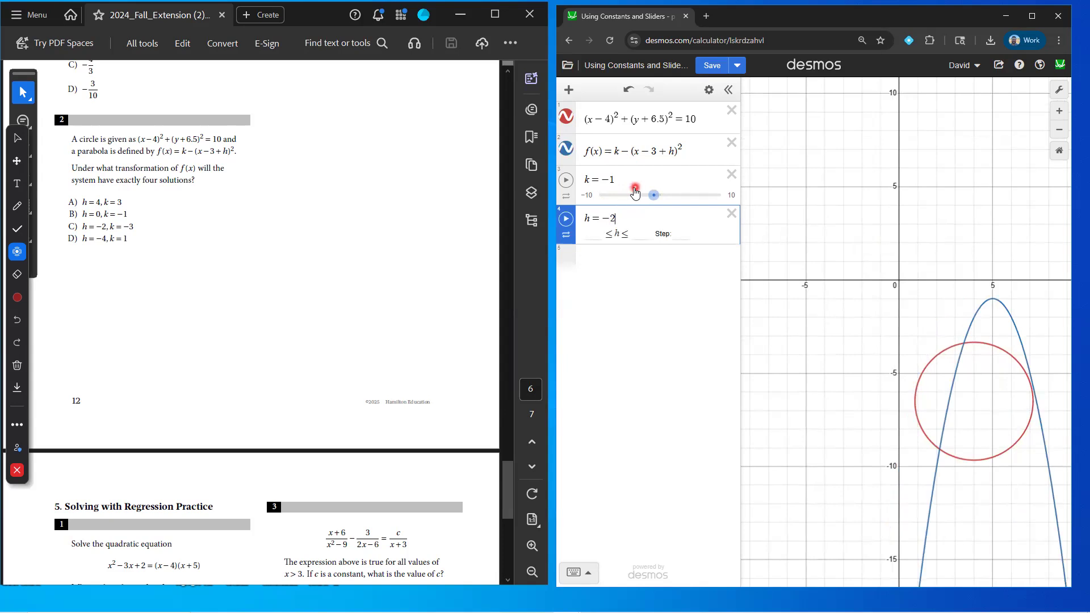
drag(618, 178, 607, 178)
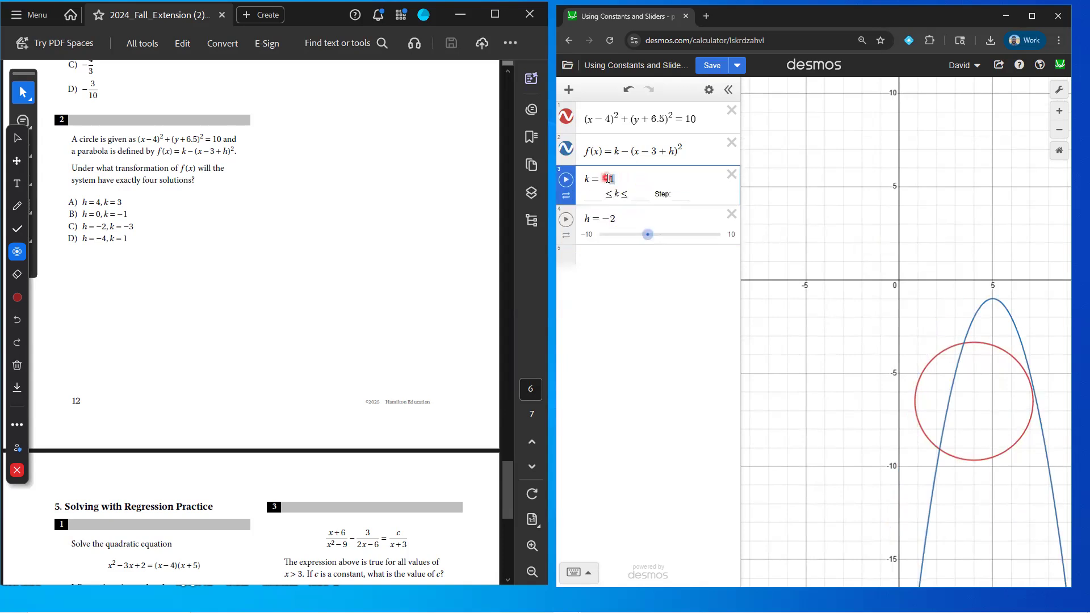
text(3)
click(1032, 421)
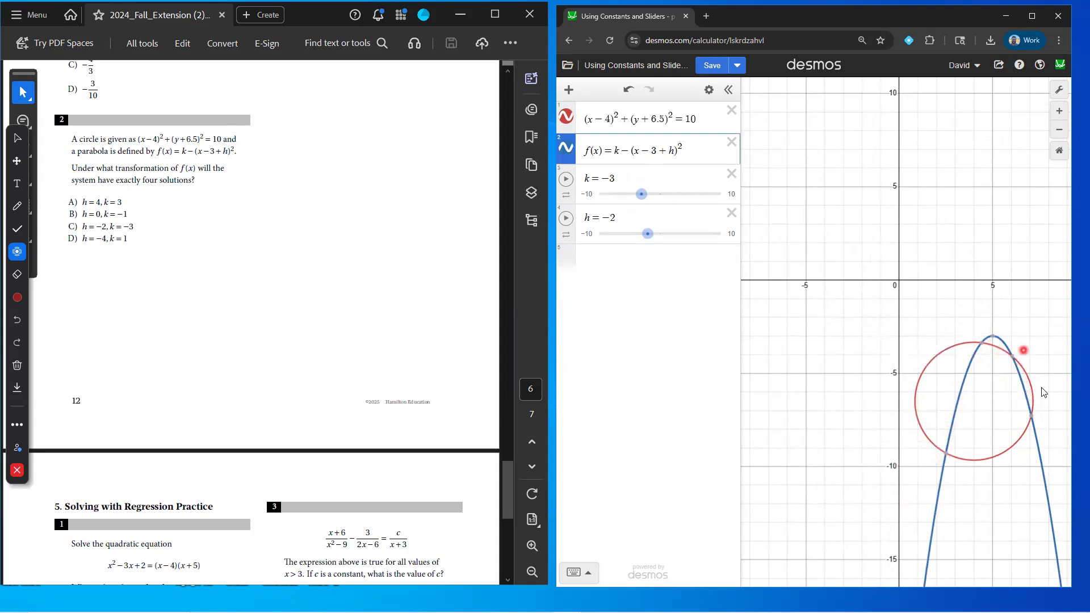
Set h to −4 and k to 1 to test answer choice D.
click(612, 217)
key(BackSpace)
text(4)
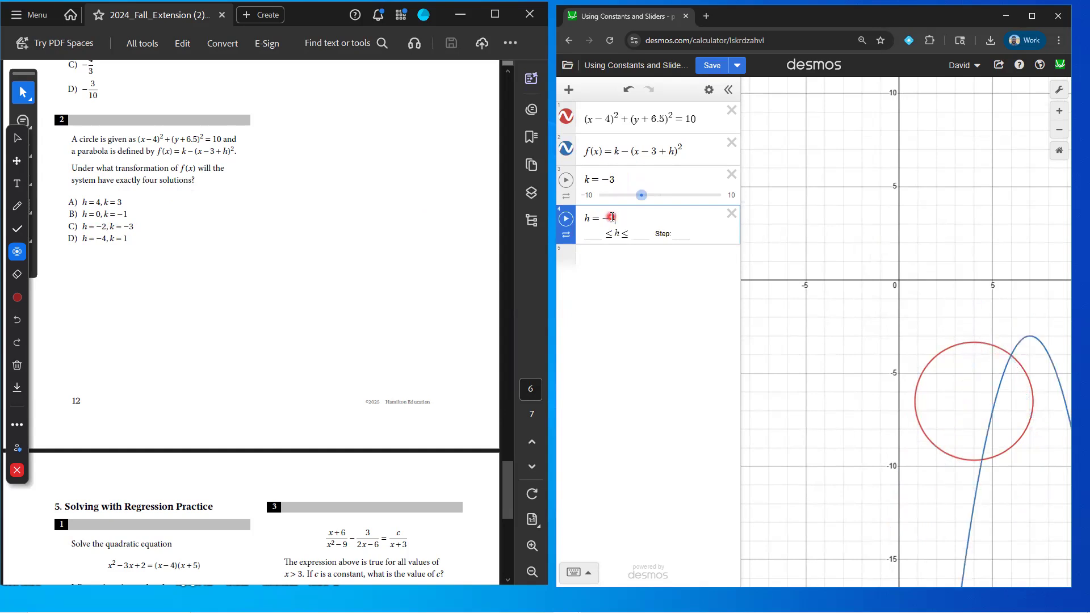
click(617, 180)
key(BackSpace)
key(BackSpace)
text(1)
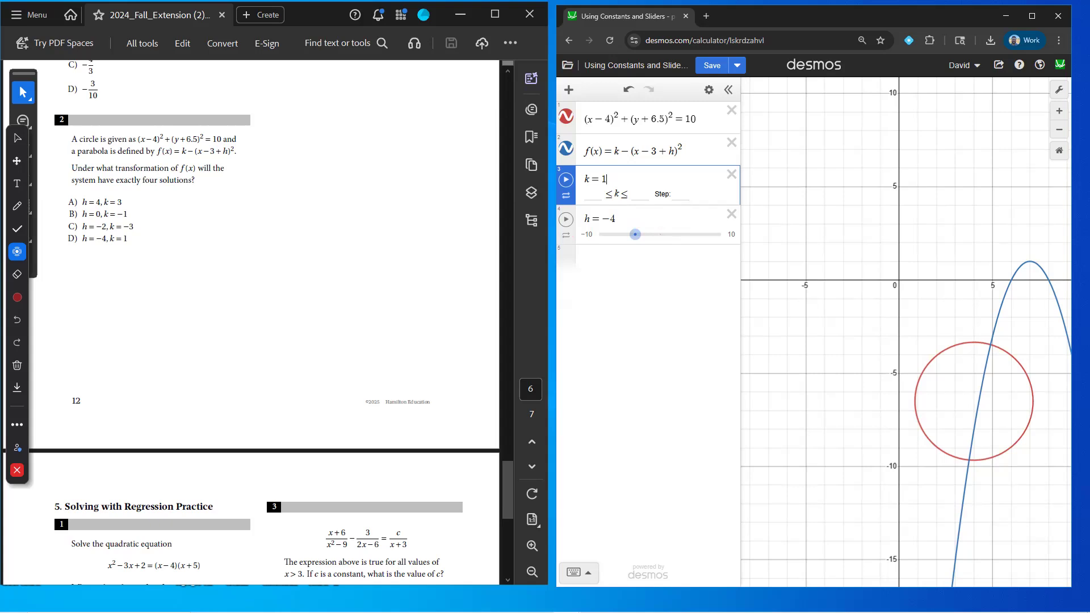
Bring practice question 3 into view and open the saved Using Constants and Sliders graph containing f(x) = ax² + bx + c and (−2, −9).
scroll(286, 260, down, 3)
scroll(287, 261, up, 7)
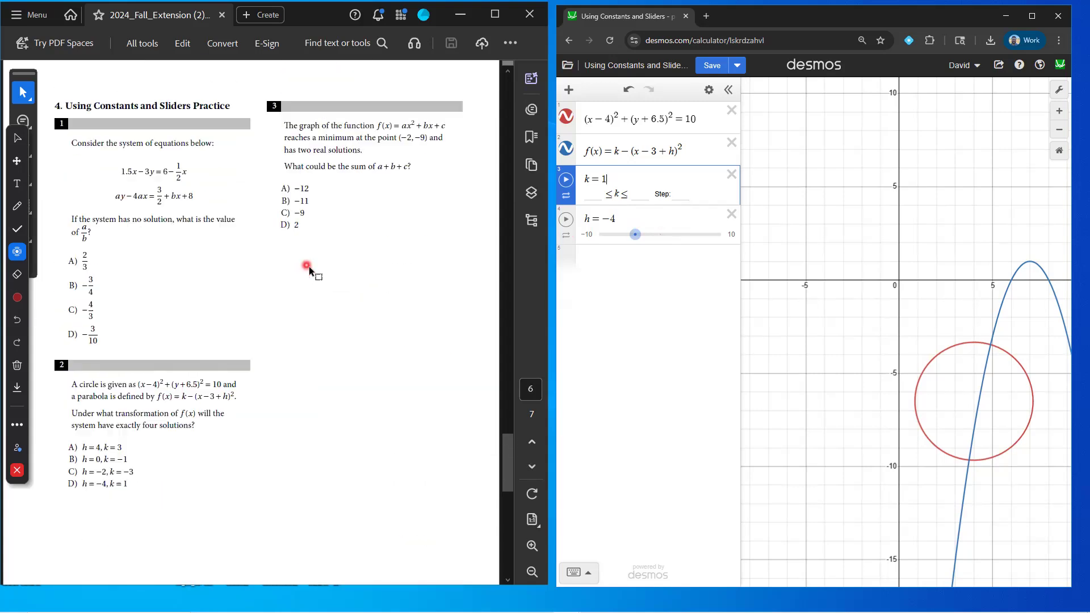
scroll(308, 267, up, 1)
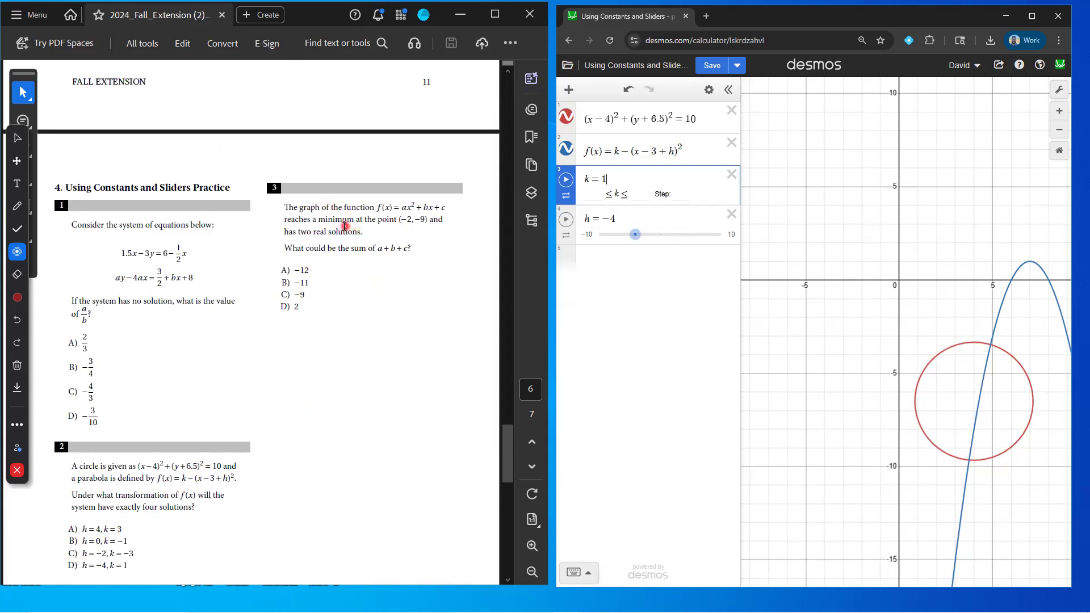
click(567, 65)
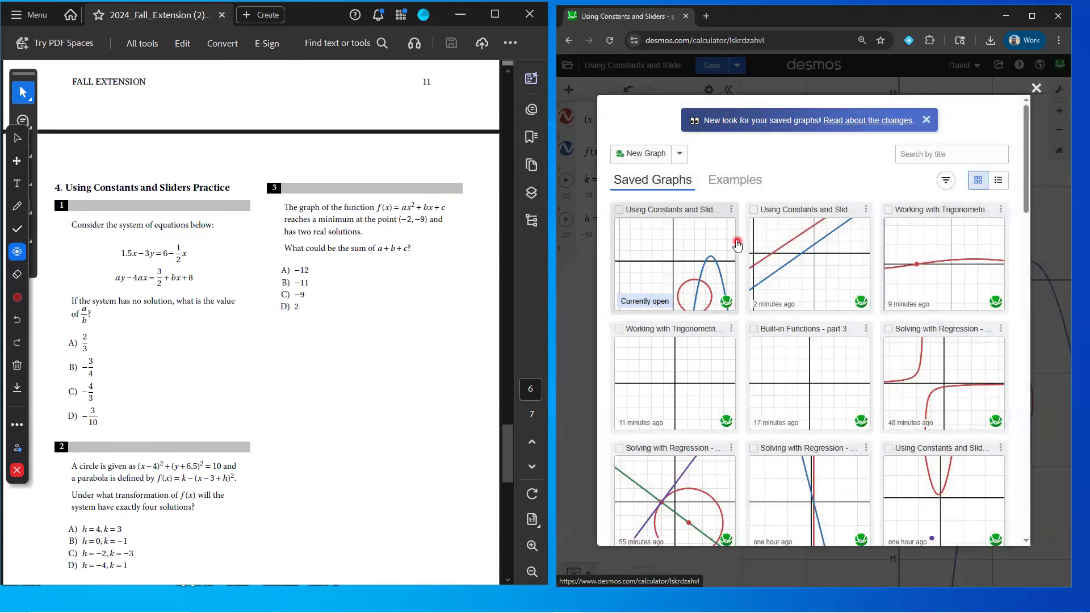
scroll(724, 227, down, 4)
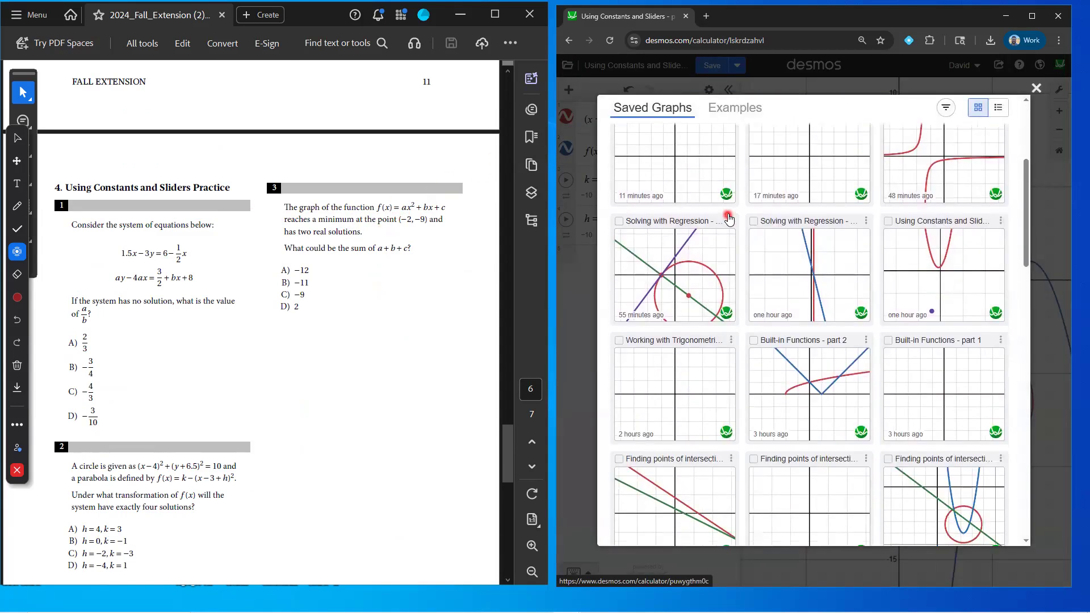
click(903, 267)
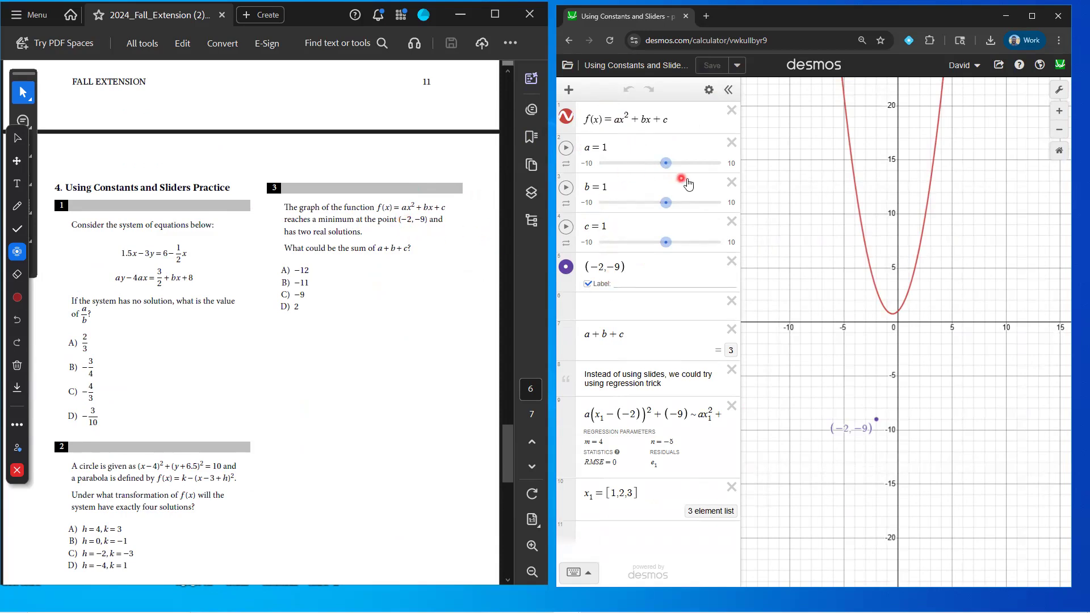
Adjust the sliders to a = 1.5, b = 5.3 and c = −7 to try bringing the parabola's minimum to (−2, −9).
drag(665, 163, 675, 163)
drag(667, 202, 646, 203)
drag(666, 243, 609, 250)
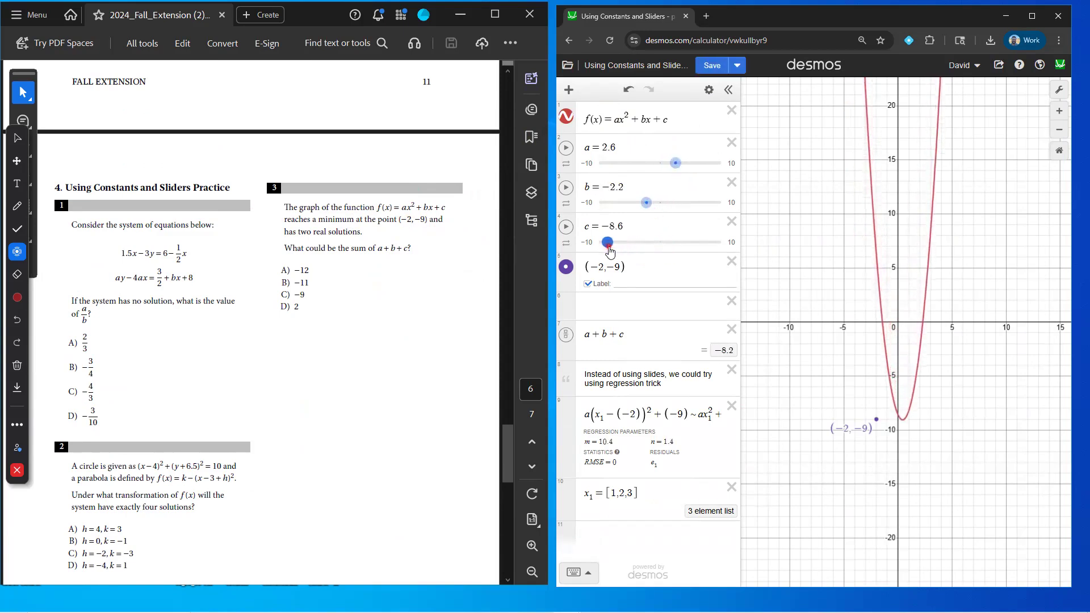
drag(647, 202, 691, 205)
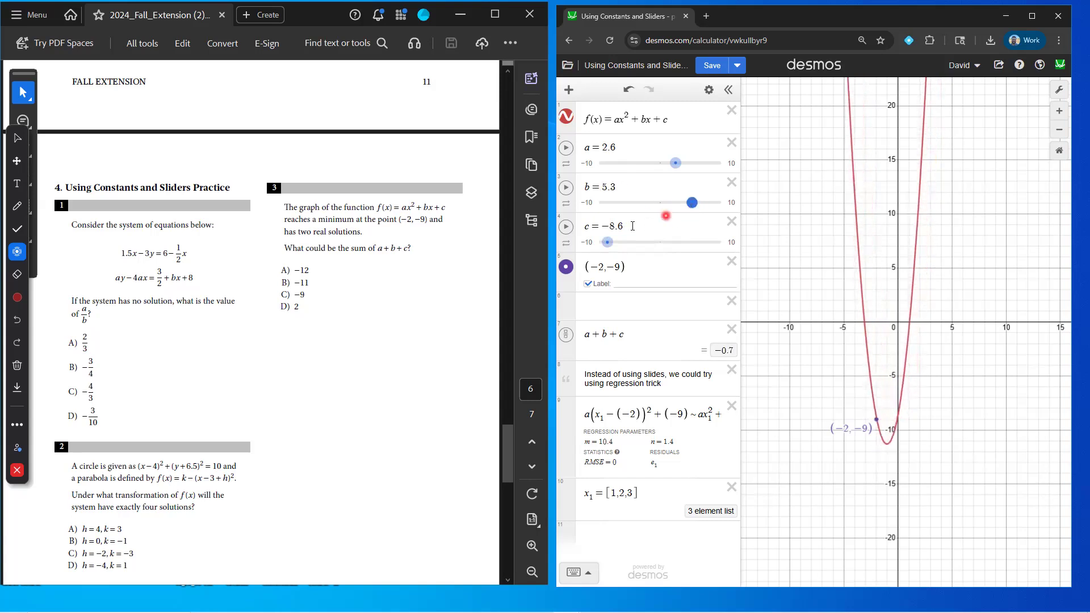
drag(607, 243, 620, 248)
drag(677, 173, 672, 175)
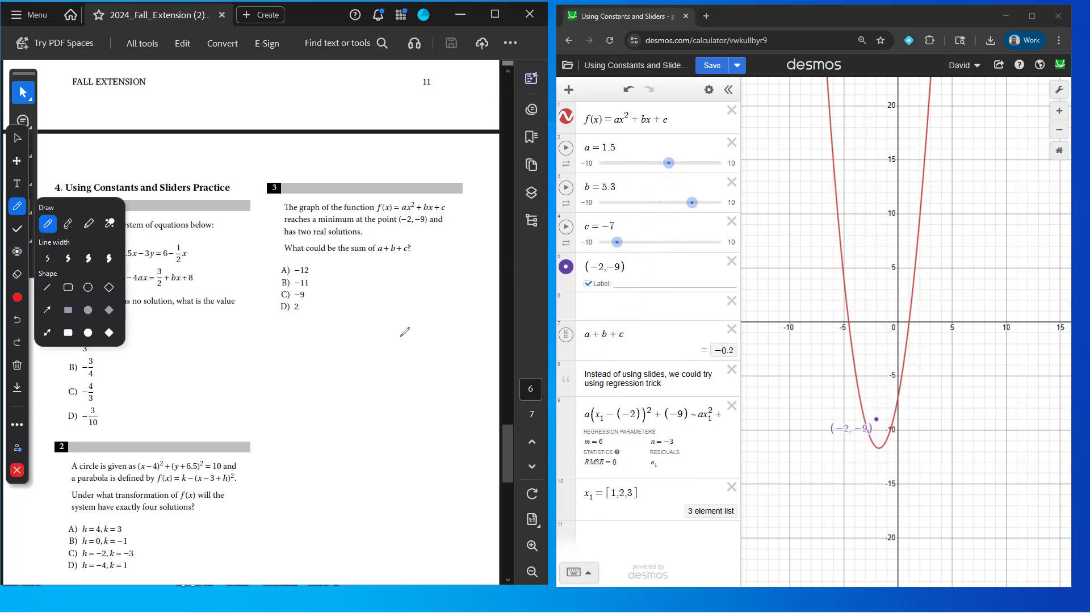
Make the annotation pen's line thinner and undo the test strokes around question 3.
drag(401, 223, 425, 231)
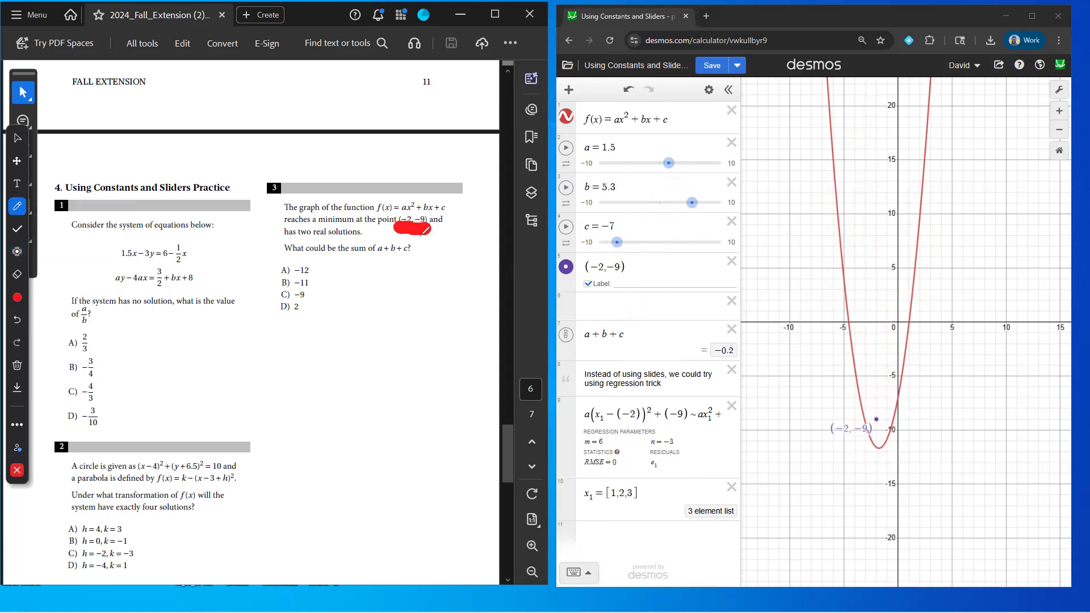
key(ctrl+z)
click(17, 208)
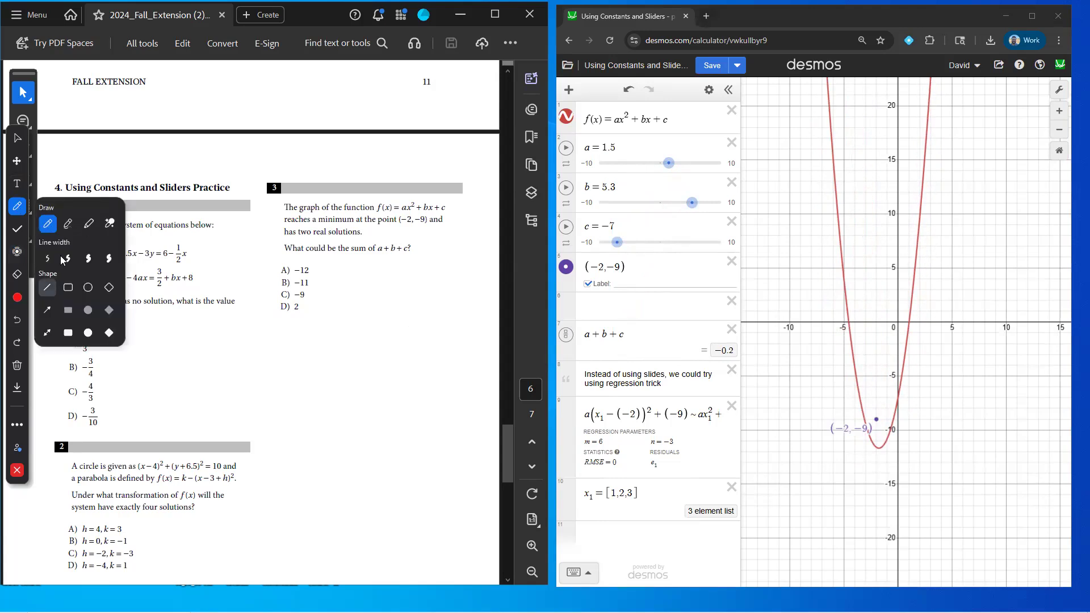
click(66, 260)
drag(267, 336, 292, 332)
key(ctrl+z)
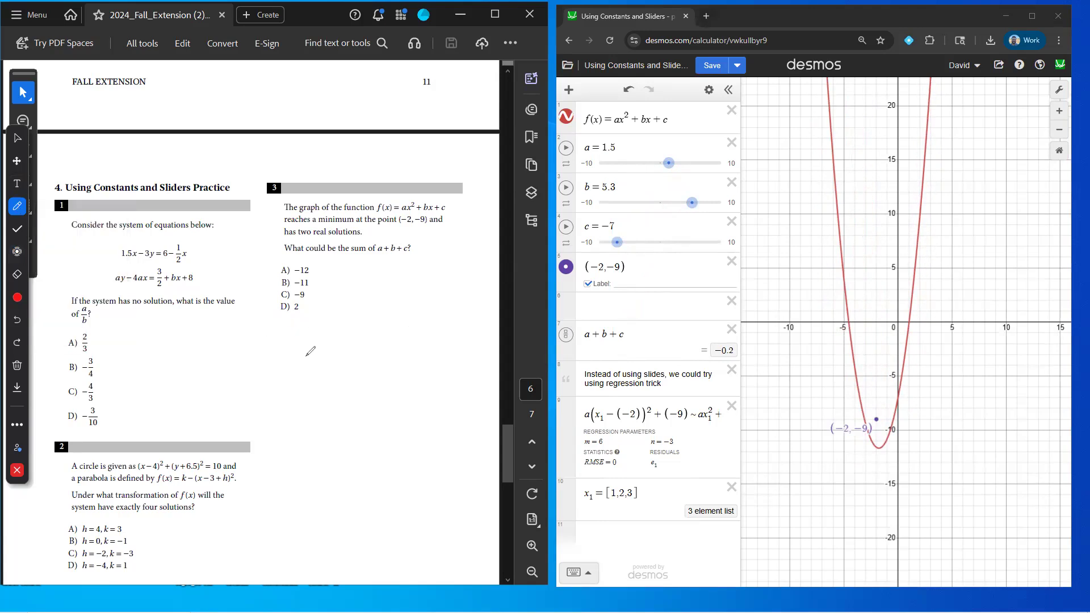
Handwrite the vertex form y = a(x − h)² + k below question 3's answer choices.
drag(290, 321, 295, 333)
mouse_move(303, 321)
mouse_down()
mouse_move(292, 352)
mouse_move(319, 325)
mouse_up()
drag(307, 335, 366, 332)
mouse_move(366, 321)
mouse_down()
mouse_move(357, 333)
mouse_move(381, 322)
mouse_up()
drag(385, 312, 396, 336)
mouse_move(400, 320)
mouse_down()
mouse_move(402, 337)
mouse_move(421, 310)
mouse_move(430, 323)
mouse_up()
mouse_move(424, 316)
mouse_down()
mouse_move(423, 333)
mouse_move(434, 330)
mouse_up()
drag(443, 316, 444, 329)
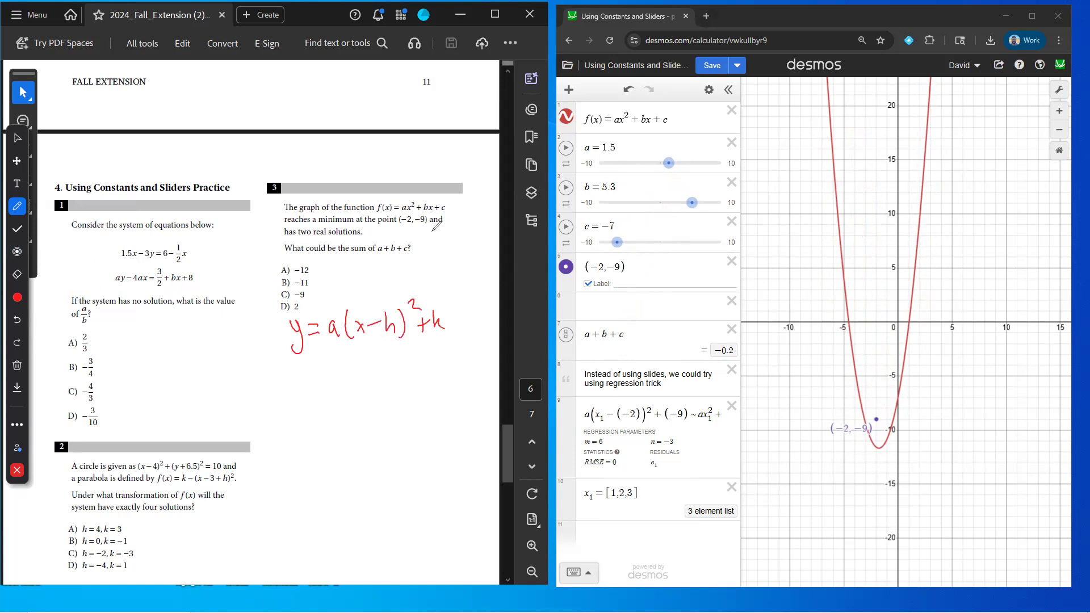
Handwrite y = a(x + 2)² − 9 under the general vertex form.
drag(296, 368, 299, 379)
mouse_move(304, 368)
mouse_down()
mouse_move(298, 393)
mouse_move(318, 370)
mouse_move(341, 384)
mouse_up()
mouse_move(352, 366)
mouse_down()
mouse_move(349, 386)
mouse_move(371, 384)
mouse_up()
mouse_move(371, 372)
mouse_down()
mouse_move(361, 385)
mouse_move(392, 375)
mouse_up()
mouse_move(385, 368)
mouse_down()
mouse_move(384, 384)
mouse_move(398, 384)
mouse_up()
mouse_move(399, 364)
mouse_down()
mouse_move(400, 394)
mouse_move(429, 376)
mouse_move(440, 394)
mouse_up()
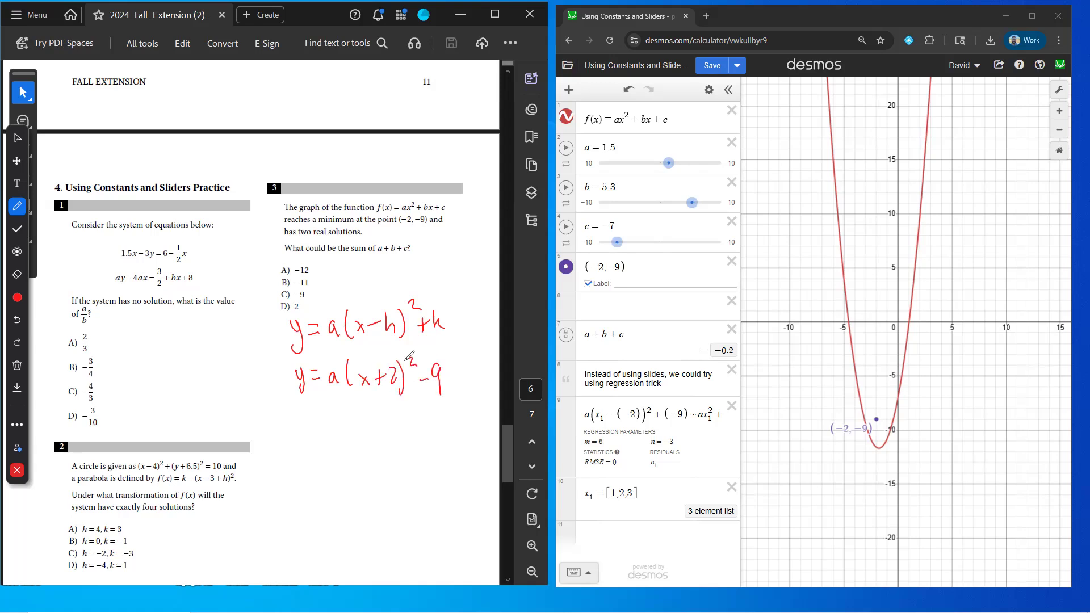
Handwrite ax² + bx + c = in front of the vertex equation to equate the two forms.
mouse_move(163, 381)
mouse_down()
mouse_move(155, 392)
mouse_move(166, 392)
mouse_up()
mouse_move(165, 381)
mouse_down()
mouse_move(177, 391)
mouse_move(168, 392)
mouse_up()
drag(179, 369, 205, 376)
mouse_move(199, 372)
mouse_down()
mouse_move(197, 393)
mouse_move(214, 384)
mouse_up()
drag(219, 379, 220, 391)
mouse_move(229, 384)
mouse_down()
mouse_move(241, 383)
mouse_move(235, 393)
mouse_up()
drag(250, 375, 248, 391)
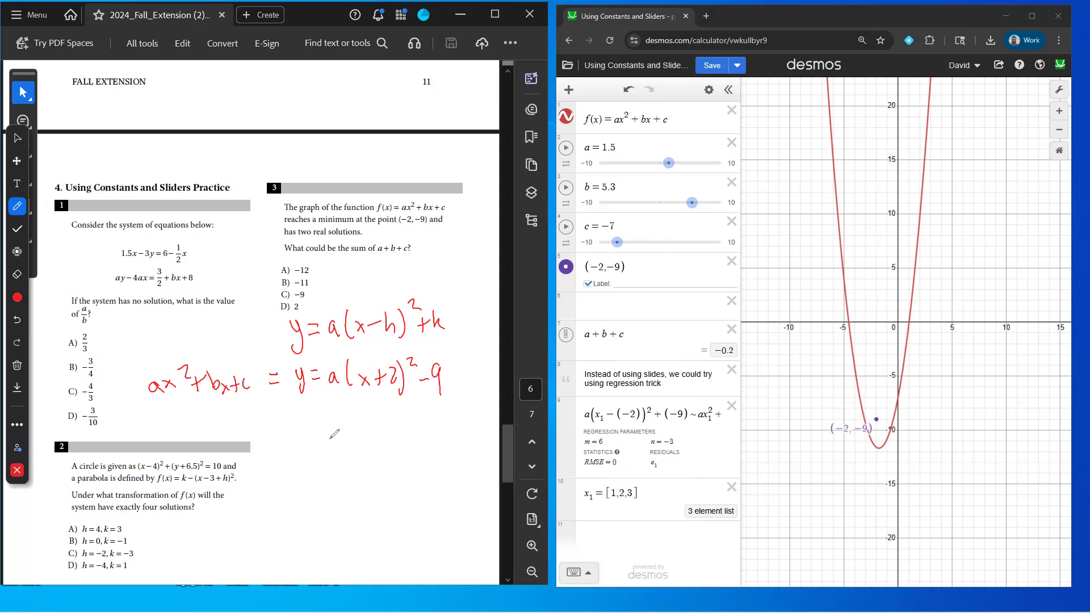
Handwrite the expansion ax² + bx + c = ax² + 4ax + 4a − 9 and match its terms as ax² = ax² and bx = 4ax.
mouse_move(241, 418)
mouse_down()
mouse_move(234, 430)
mouse_move(259, 429)
mouse_move(249, 430)
mouse_up()
mouse_move(260, 406)
mouse_down()
mouse_move(273, 418)
mouse_move(288, 414)
mouse_up()
drag(293, 407, 305, 425)
mouse_move(305, 414)
mouse_down()
mouse_move(298, 426)
mouse_move(328, 425)
mouse_up()
mouse_move(334, 421)
mouse_down()
mouse_move(375, 424)
mouse_move(387, 410)
mouse_move(416, 427)
mouse_move(454, 400)
mouse_move(464, 417)
mouse_move(481, 403)
mouse_move(486, 412)
mouse_up()
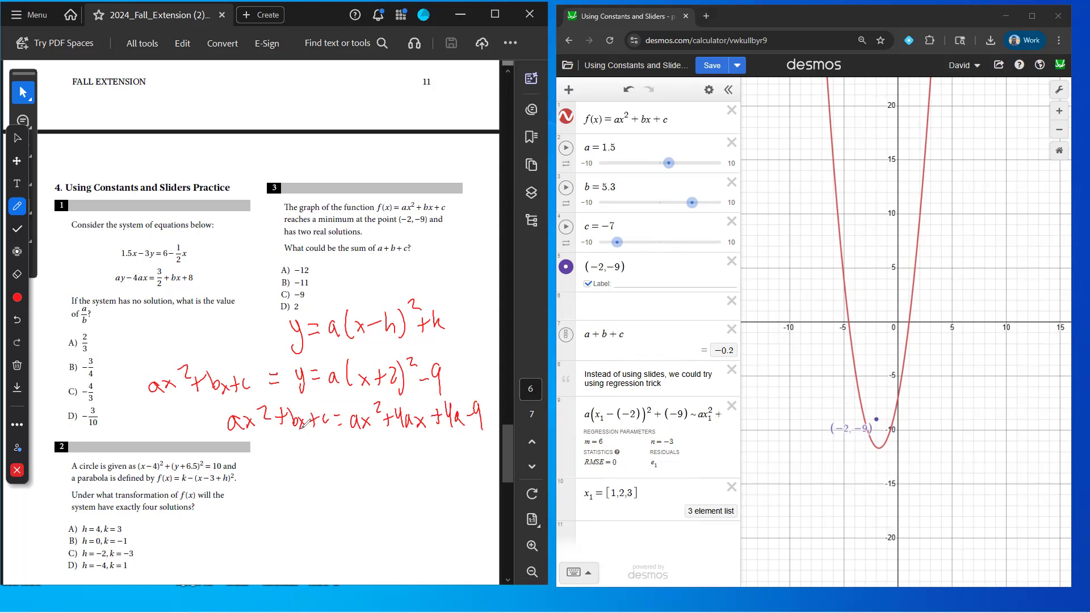
mouse_move(272, 452)
mouse_down()
mouse_move(266, 462)
mouse_move(291, 451)
mouse_move(312, 463)
mouse_move(333, 452)
mouse_up()
mouse_move(357, 446)
mouse_down()
mouse_move(359, 466)
mouse_move(431, 464)
mouse_up()
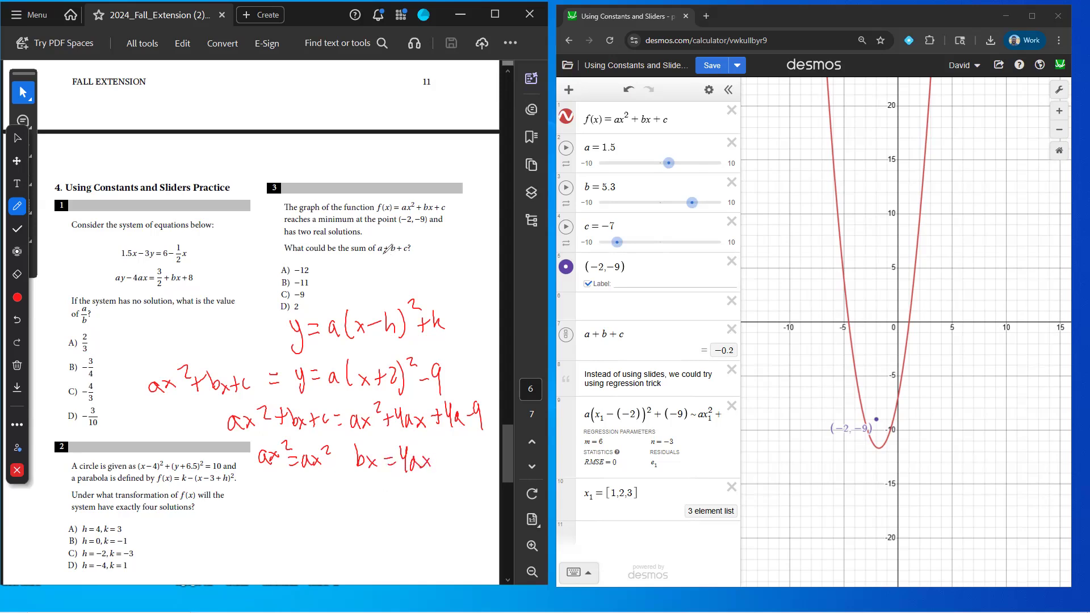
Start the sum a + 4a beside the answer choices, and mark c and 4a − 9 as matching parts of the expansion.
mouse_move(355, 261)
mouse_down()
mouse_move(347, 270)
mouse_move(357, 272)
mouse_up()
drag(362, 262, 363, 268)
drag(379, 260, 386, 276)
drag(388, 267, 392, 271)
drag(327, 397, 325, 399)
mouse_move(441, 391)
mouse_down()
mouse_move(487, 392)
mouse_move(474, 439)
mouse_move(443, 405)
mouse_up()
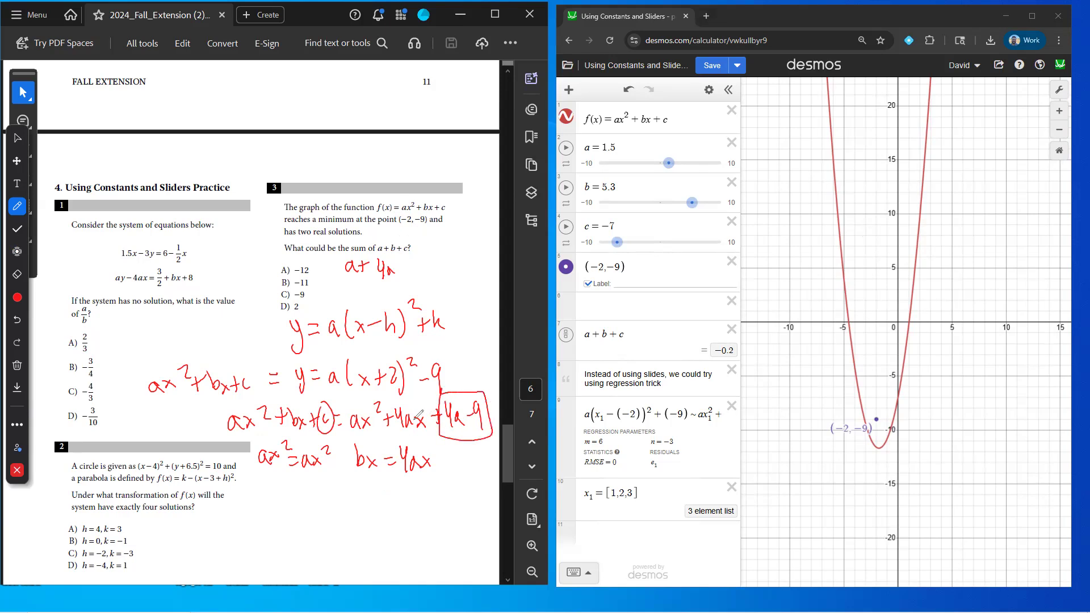
Complete the sum as a + 4a + 4a − 9, simplify it to 9a − 9, and box answer choice D.
mouse_move(403, 264)
mouse_down()
mouse_move(452, 262)
mouse_move(450, 276)
mouse_move(410, 291)
mouse_move(446, 294)
mouse_up()
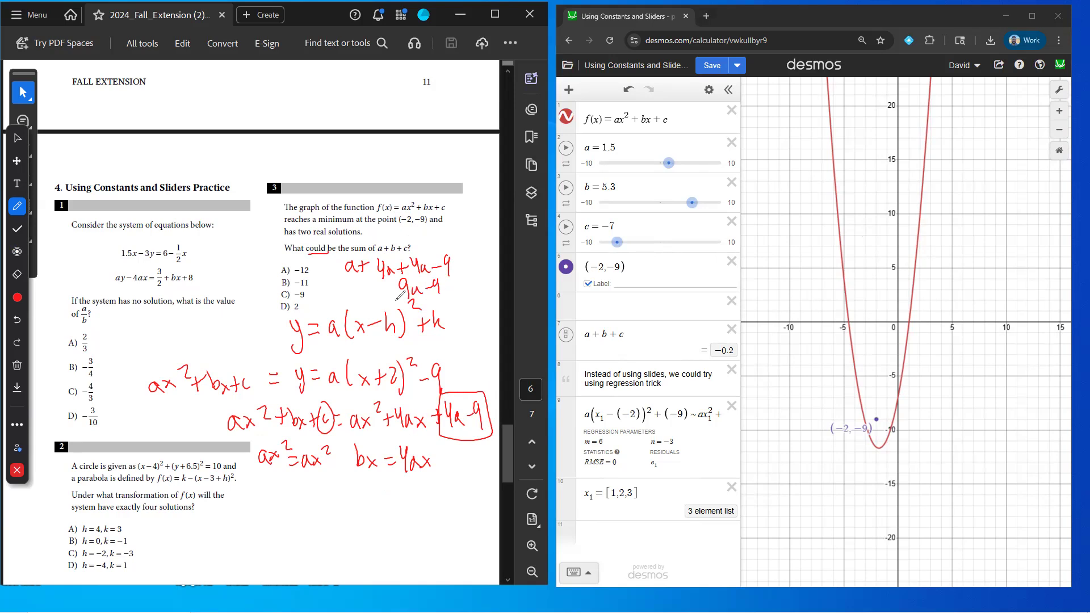
mouse_move(282, 300)
mouse_down()
mouse_move(310, 306)
mouse_move(283, 298)
mouse_up()
click(17, 139)
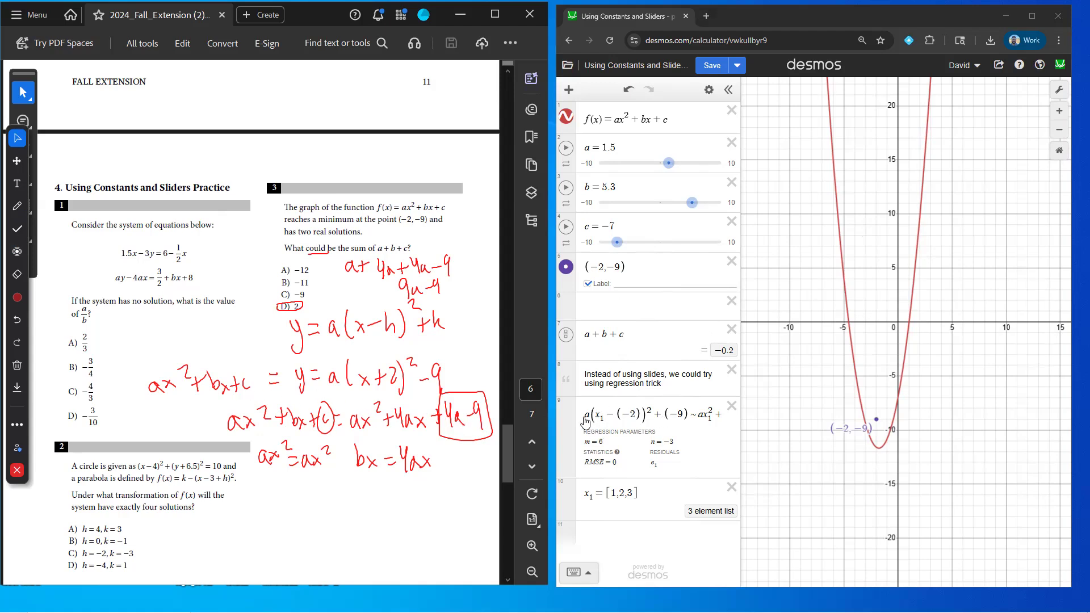
Examine both sides of the regression and the x₁ list, removing and restoring the subscript 1 in the vertex-form side.
drag(587, 419, 679, 419)
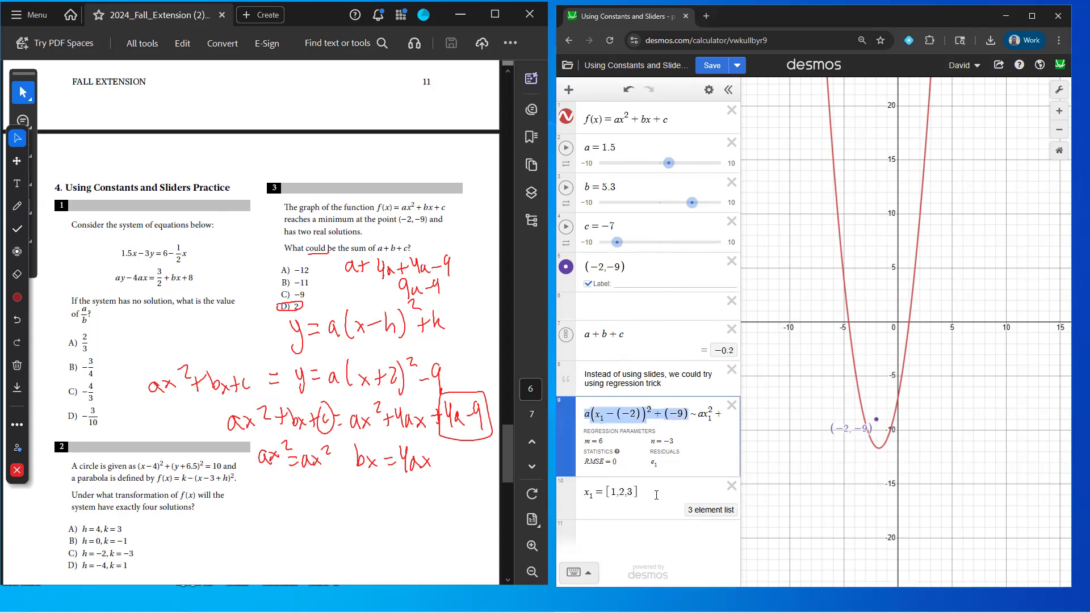
click(696, 416)
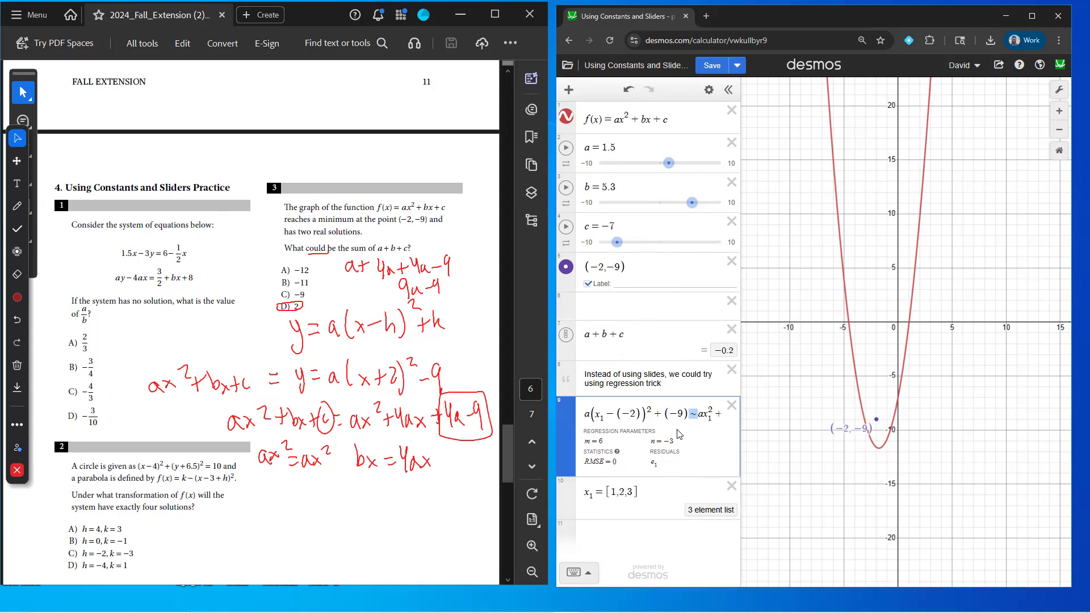
click(600, 415)
key(BackSpace)
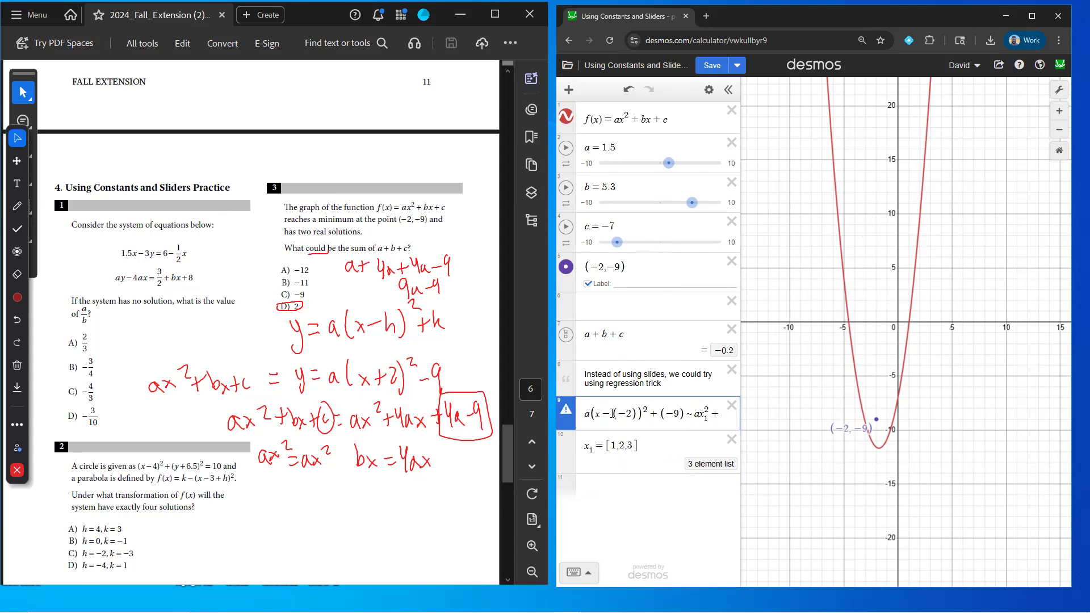
text(1)
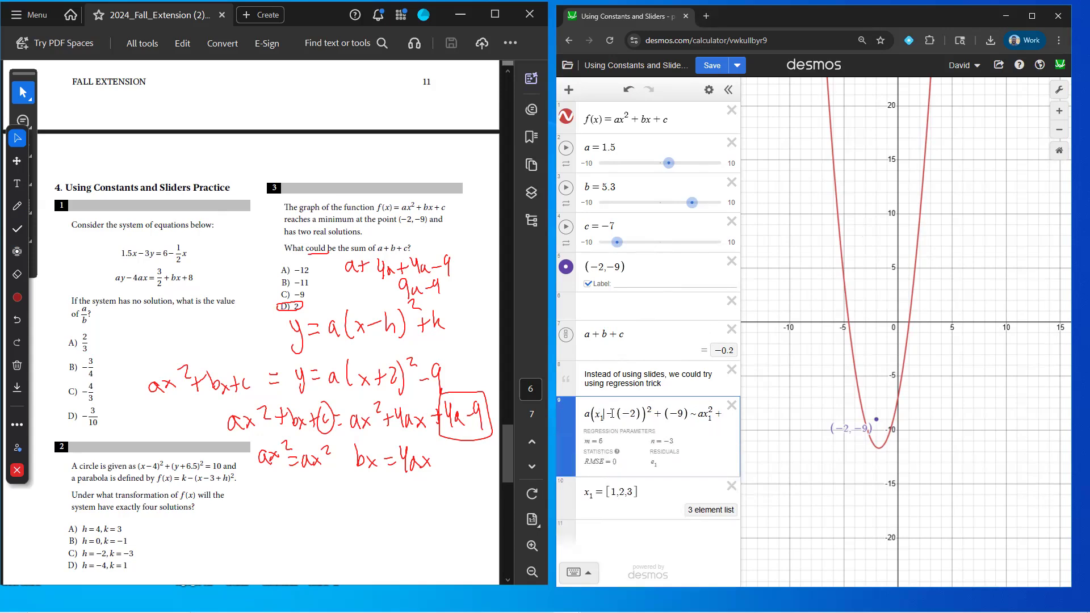
text(mx1+n)
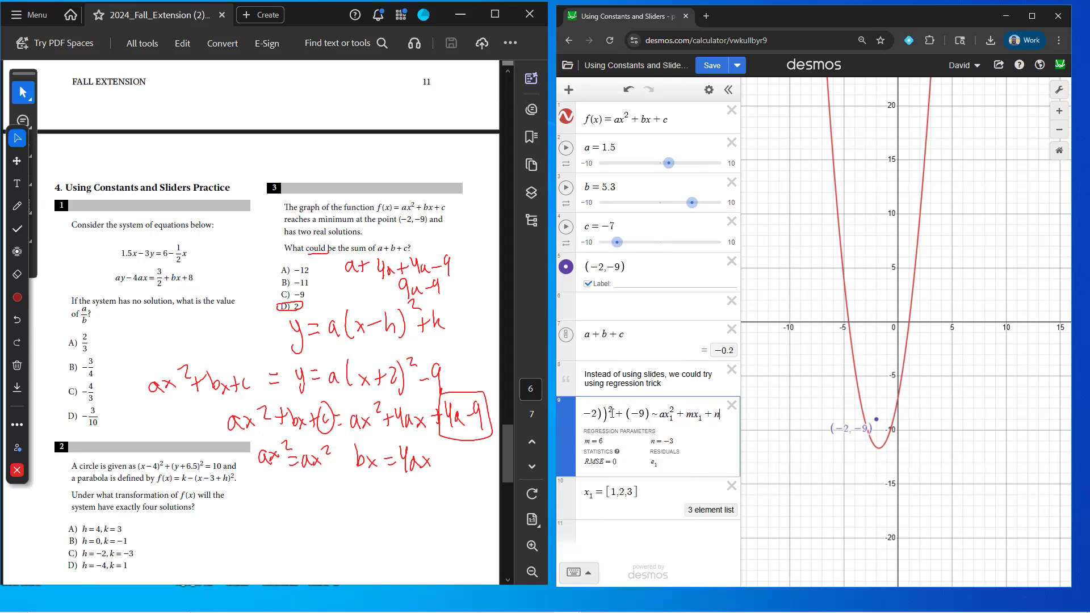
key(Down)
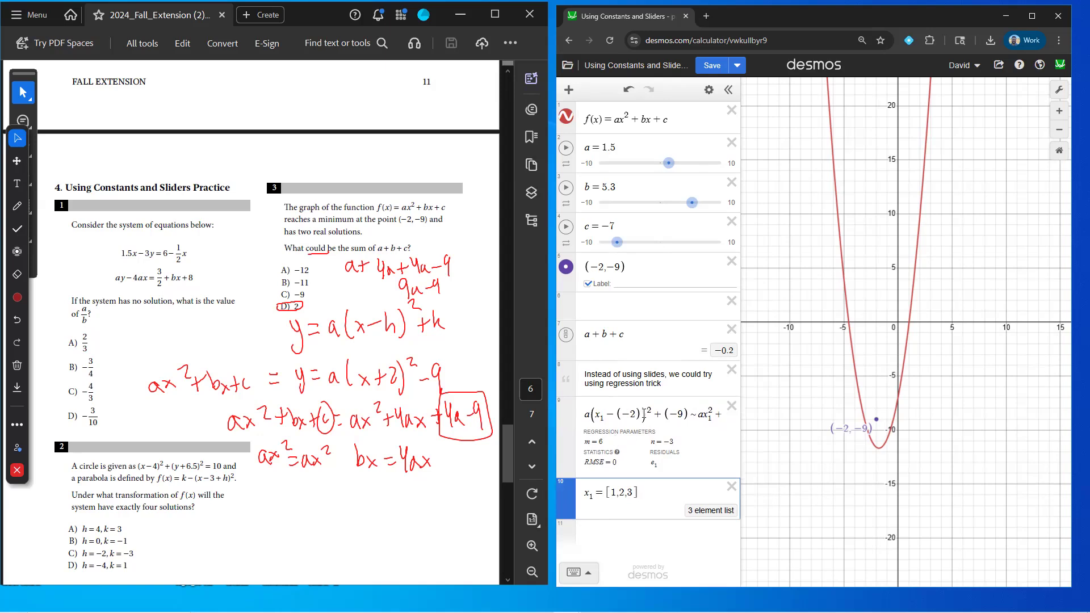
drag(650, 495, 612, 495)
Set b to 6 and c to −3 to match the regression parameters m and n.
double_click(603, 187)
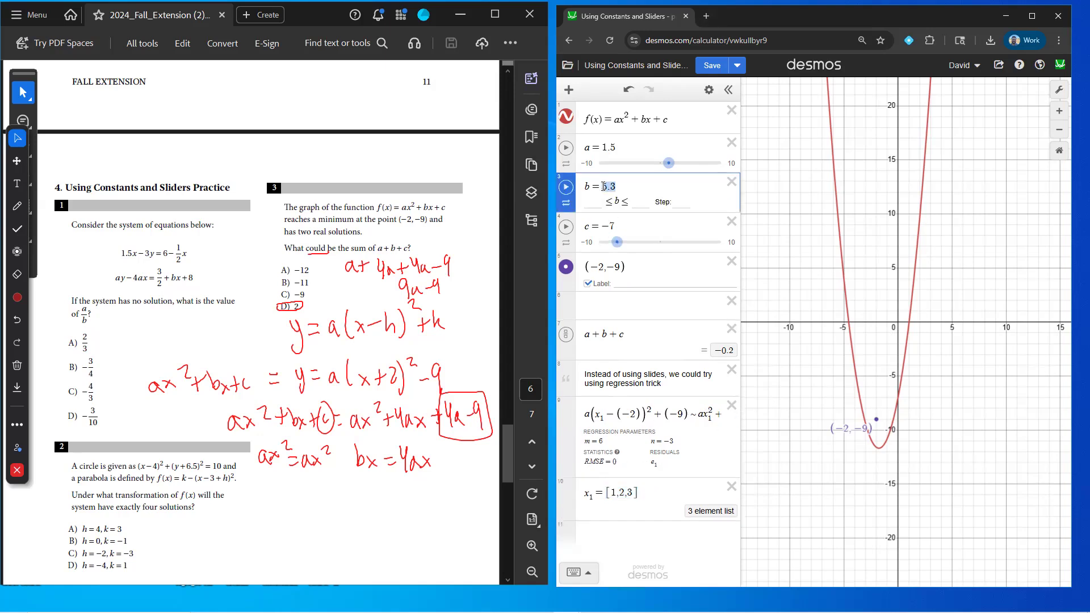
text(6)
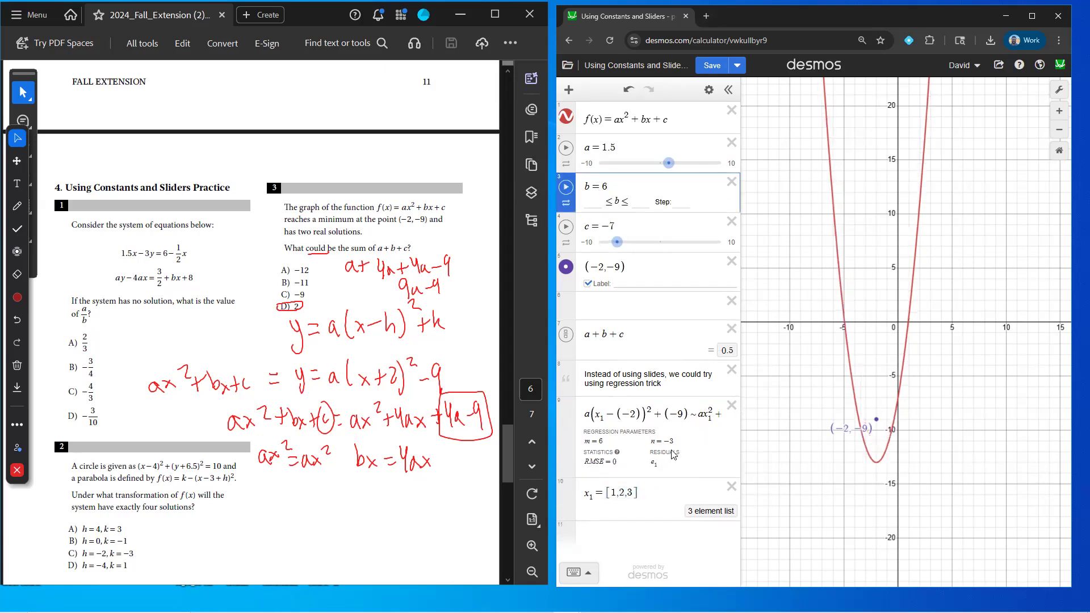
double_click(609, 226)
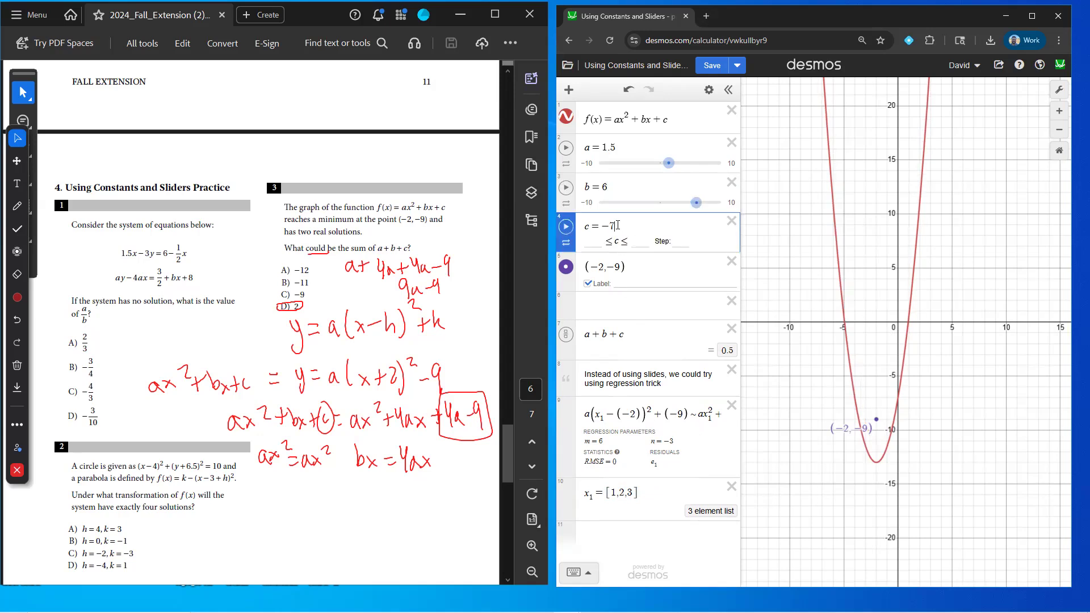
text(-3)
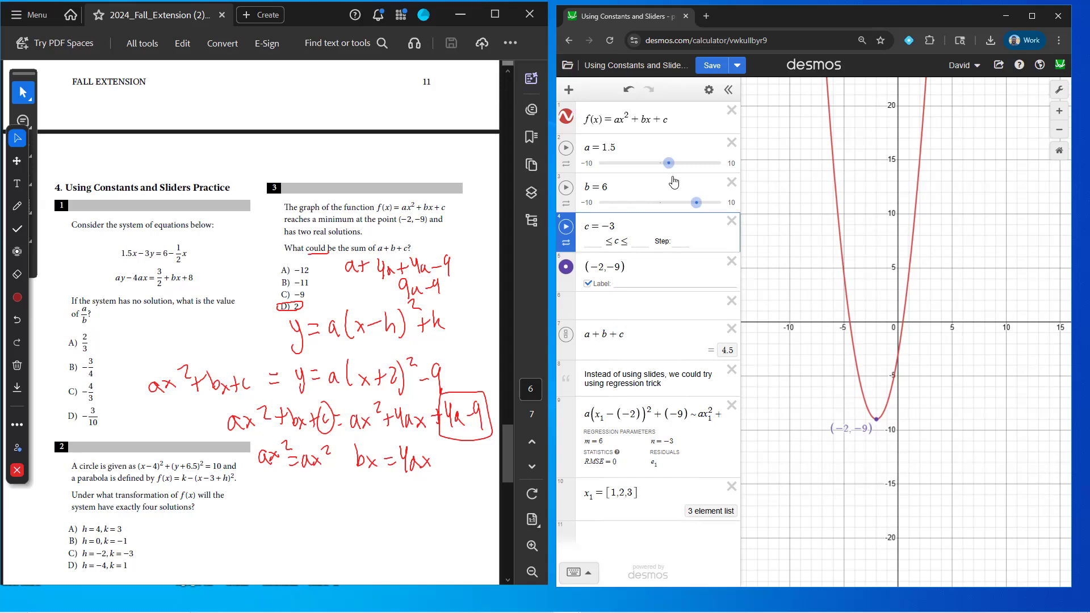
Shorten the x₁ list to [2, 3] and vary slider a around 1.5 to test the regression parameters.
drag(669, 163, 672, 173)
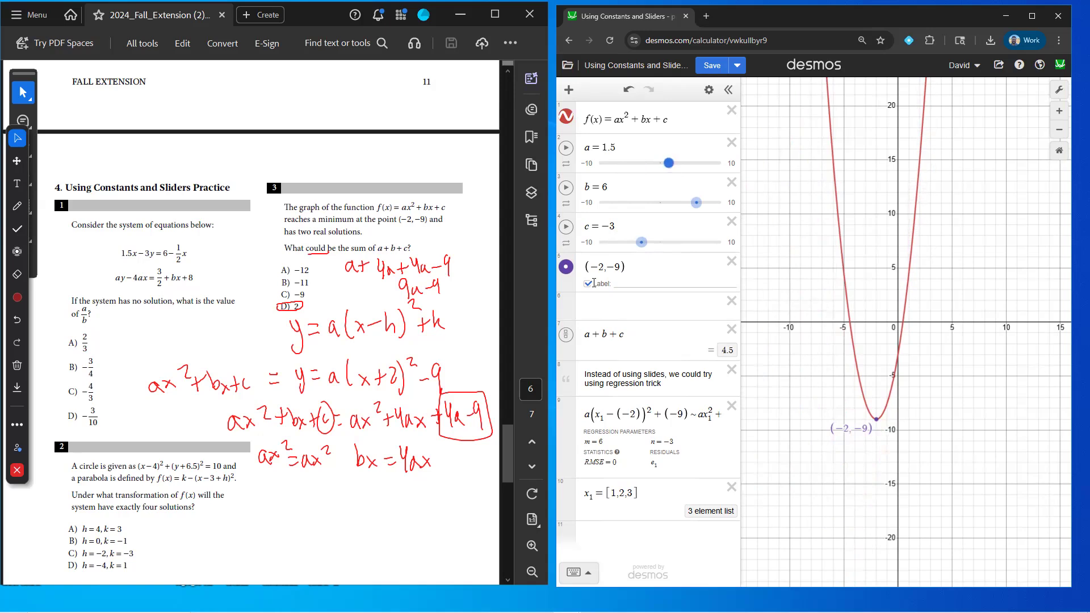
drag(670, 173, 668, 174)
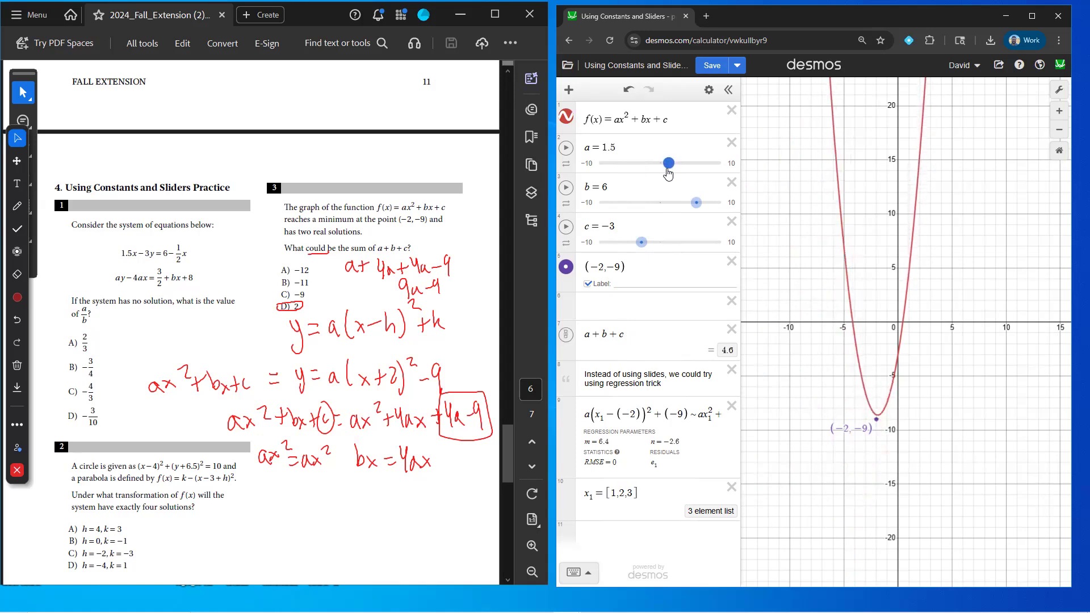
click(620, 493)
key(BackSpace)
key(BackSpace)
drag(668, 164, 664, 171)
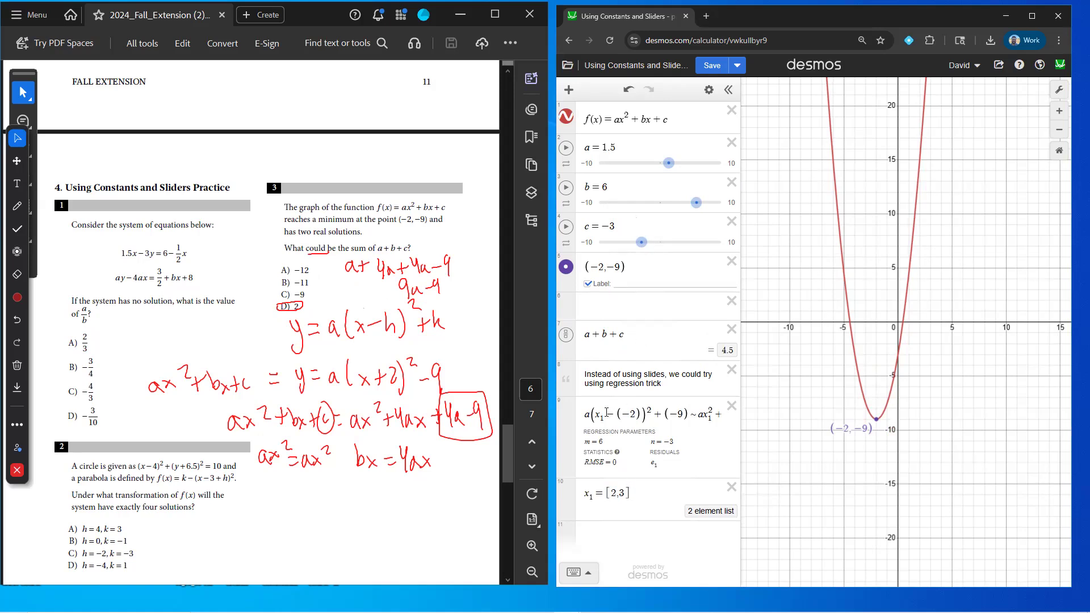
Link b to m and c to n, and move slider a to 0 to watch the graph follow.
double_click(606, 187)
text(m)
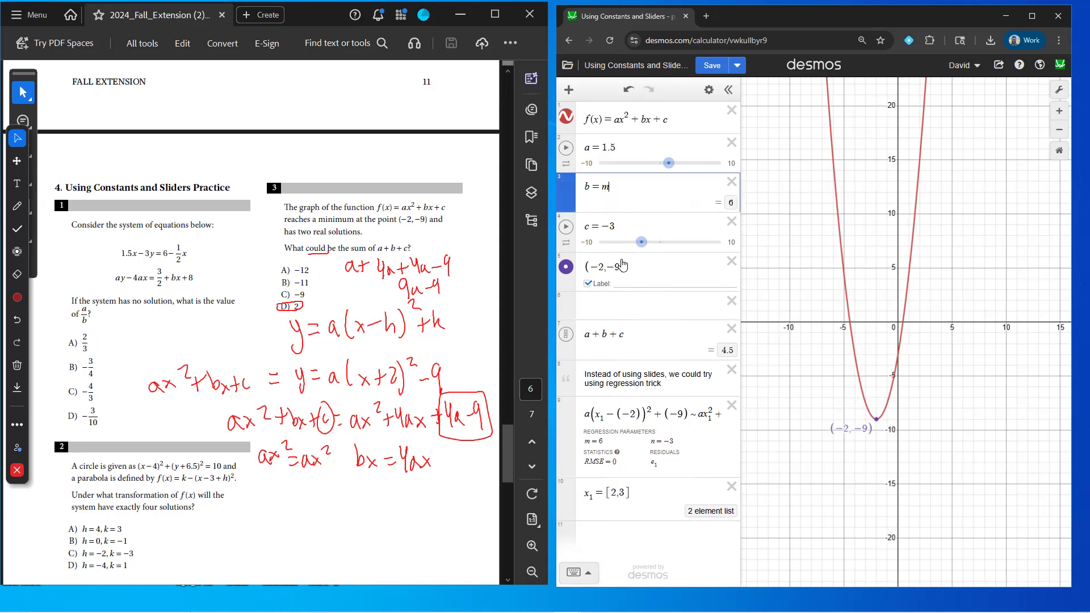
click(614, 226)
text(n)
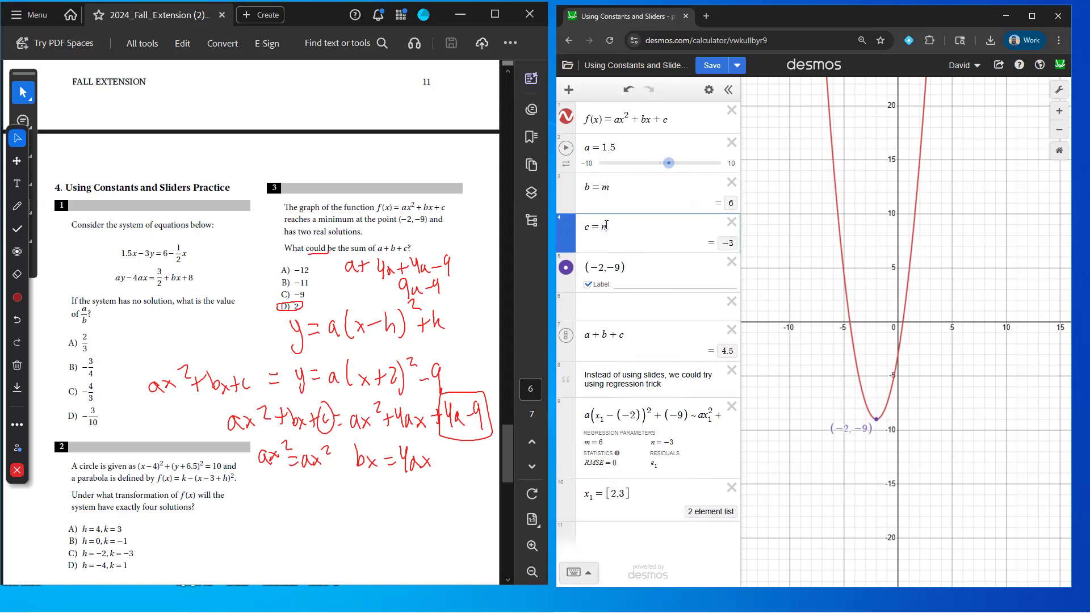
drag(667, 164, 659, 165)
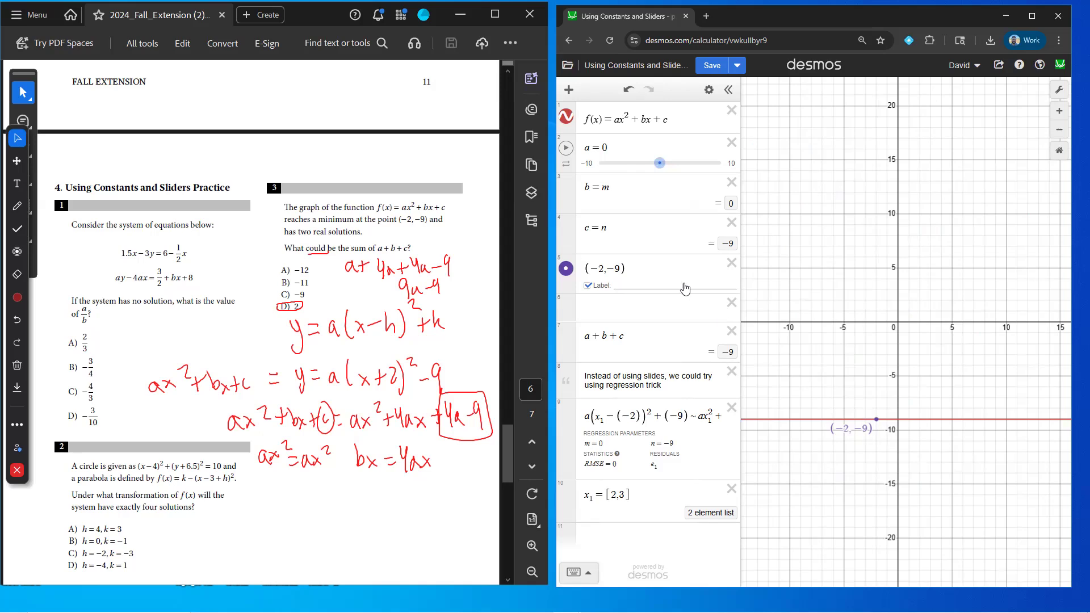
Vary slider a through −0.4 to 0.3 to compare the parabola's opening direction around the fixed vertex.
drag(661, 164, 658, 164)
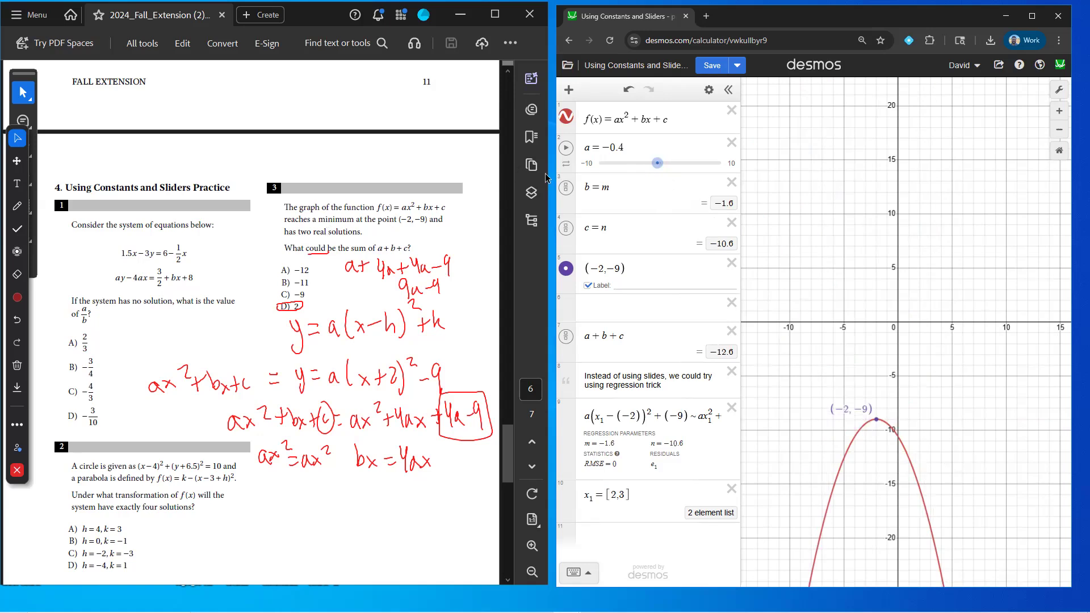
drag(658, 163, 661, 166)
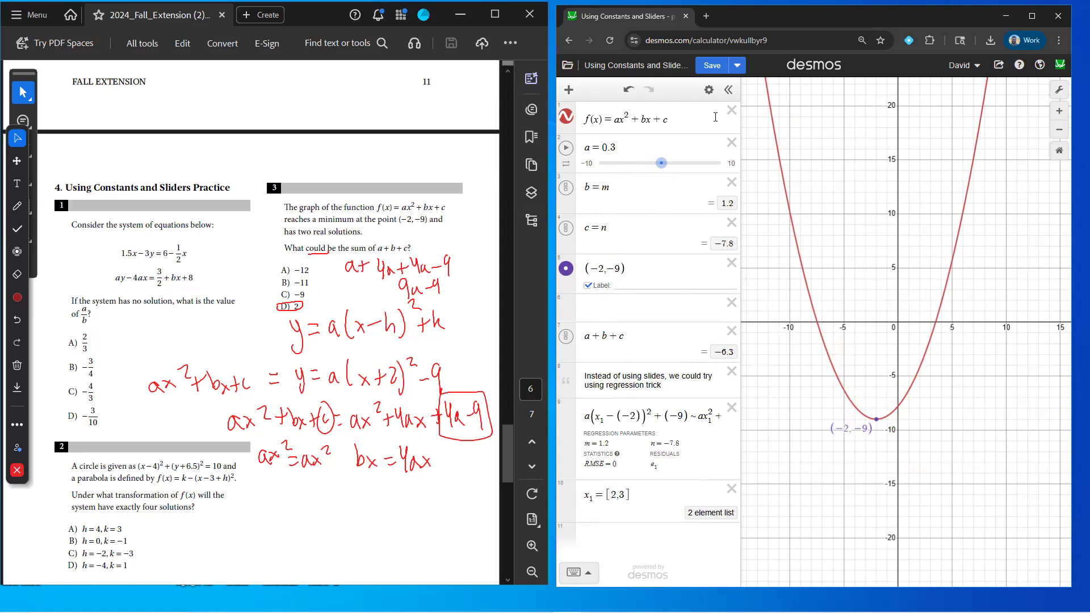
Clear the handwritten annotations from the packet page and bring up the 5. Solving with Regression Practice questions.
scroll(230, 291, down, 5)
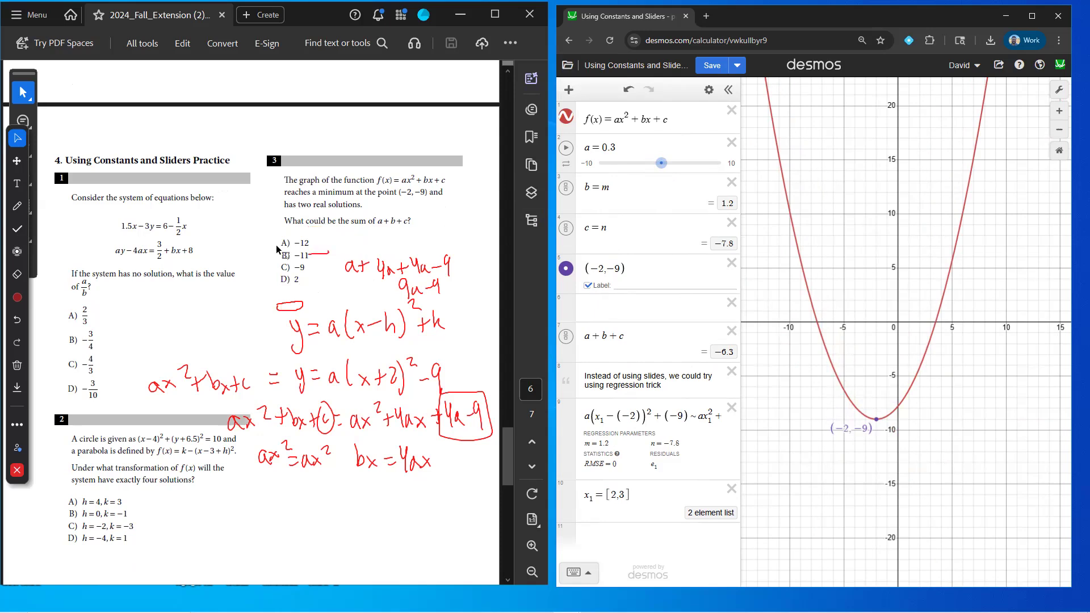
click(15, 365)
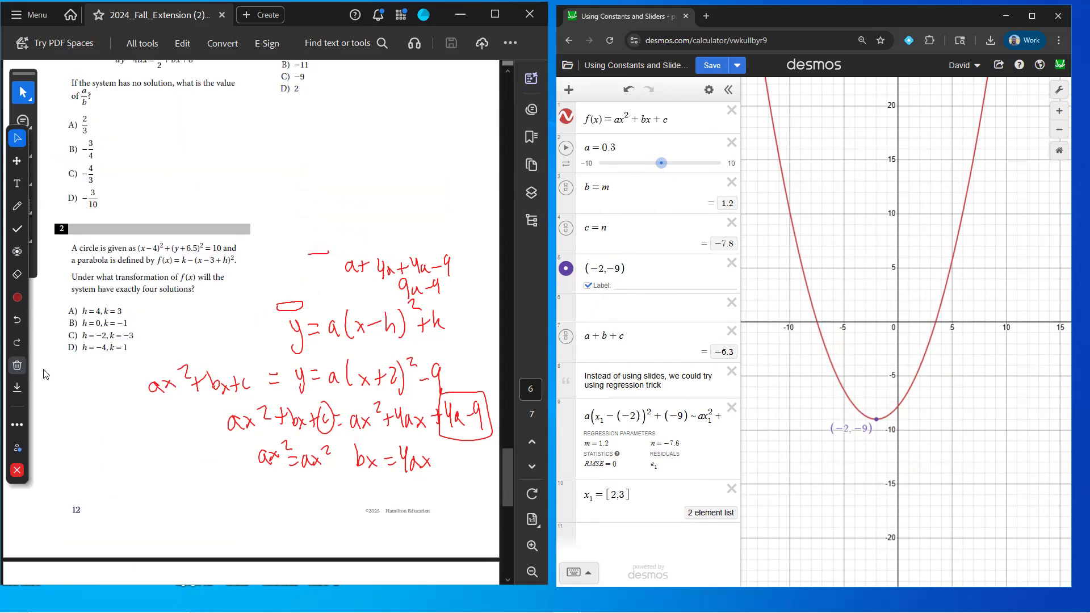
scroll(169, 341, down, 3)
scroll(168, 341, down, 7)
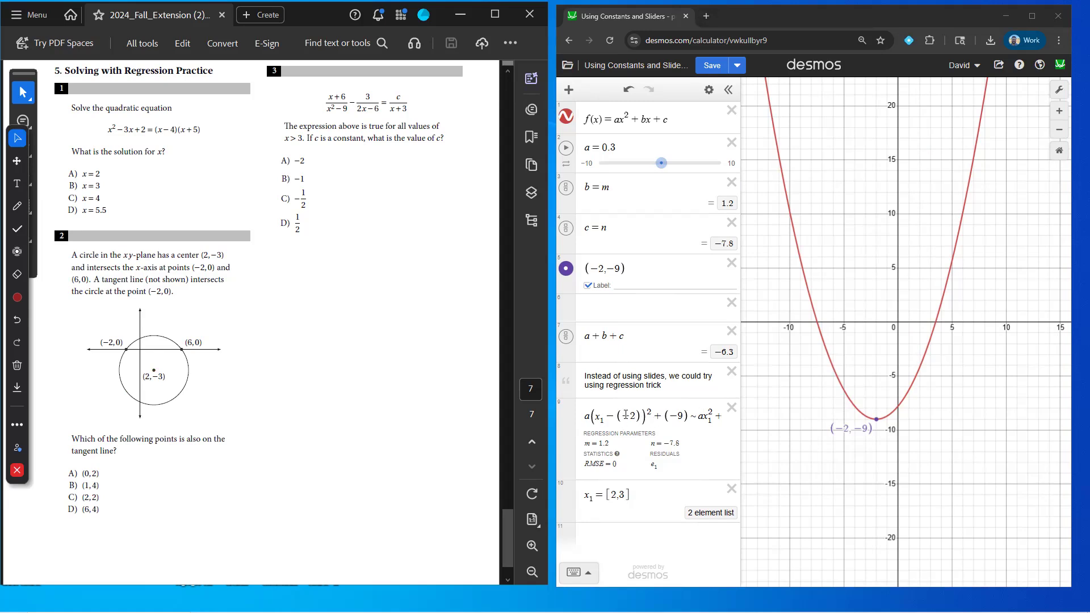
Open the saved Solving with Regression graph for practice question 1.
click(570, 65)
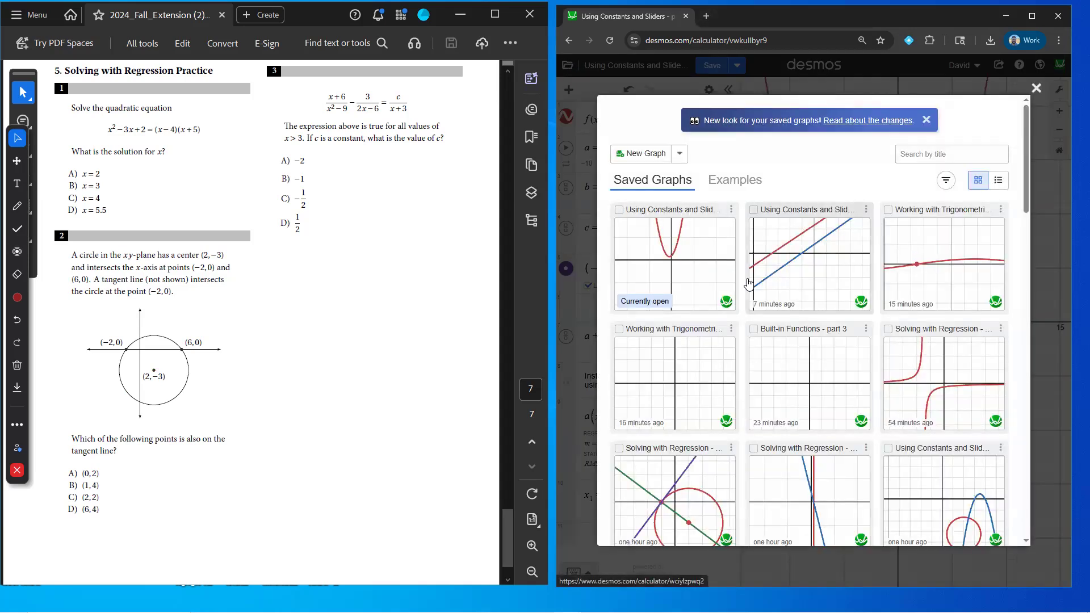
scroll(827, 278, down, 1)
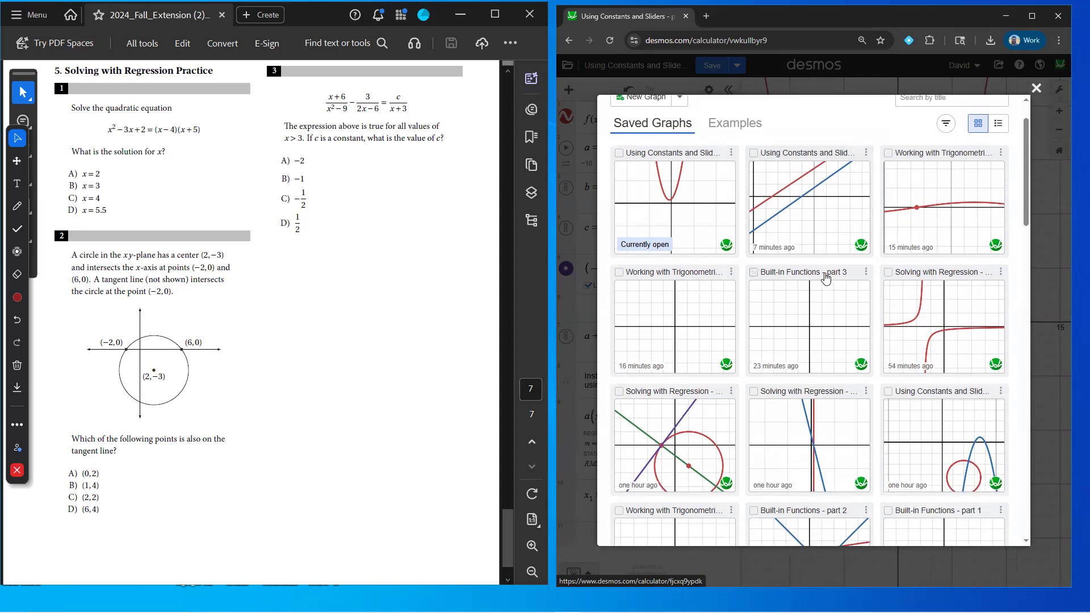
click(821, 425)
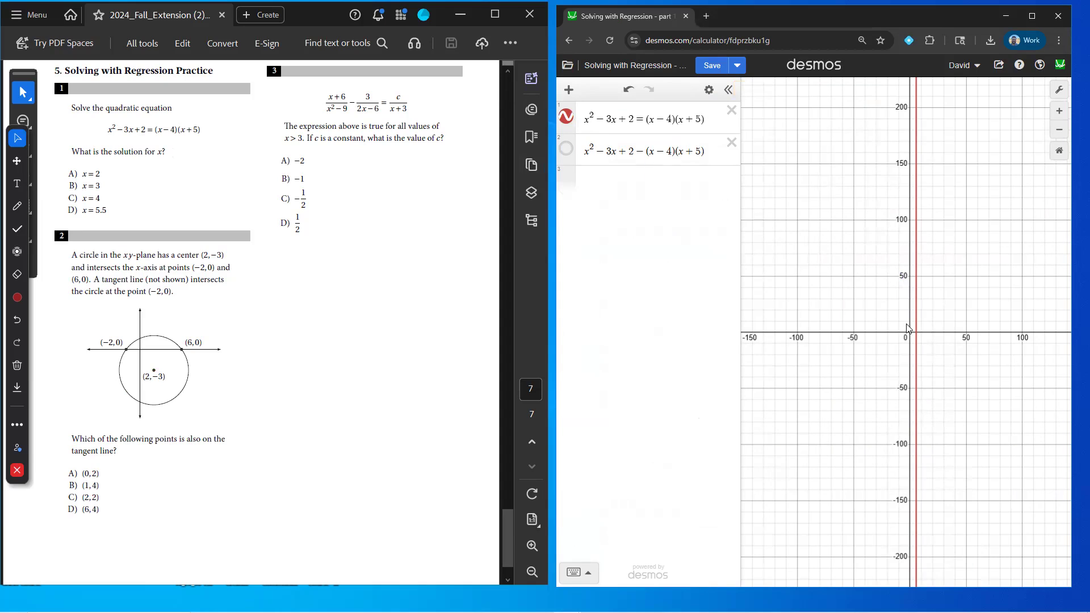
Read the x-intercept of the line plotted for x² − 3x + 2 = (x − 4)(x + 5).
click(918, 339)
scroll(919, 338, up, 4)
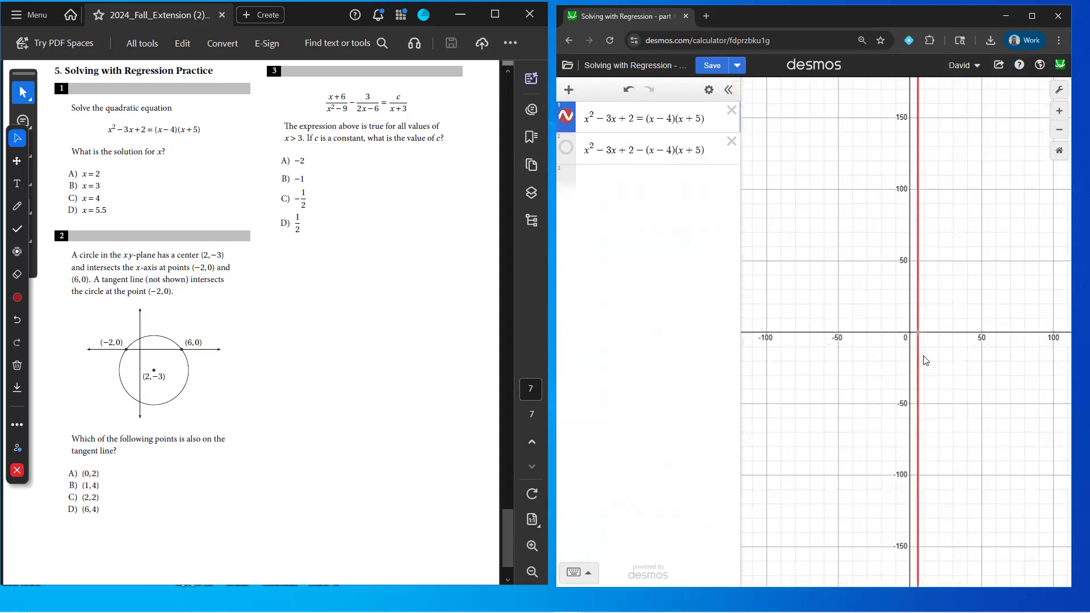
click(919, 324)
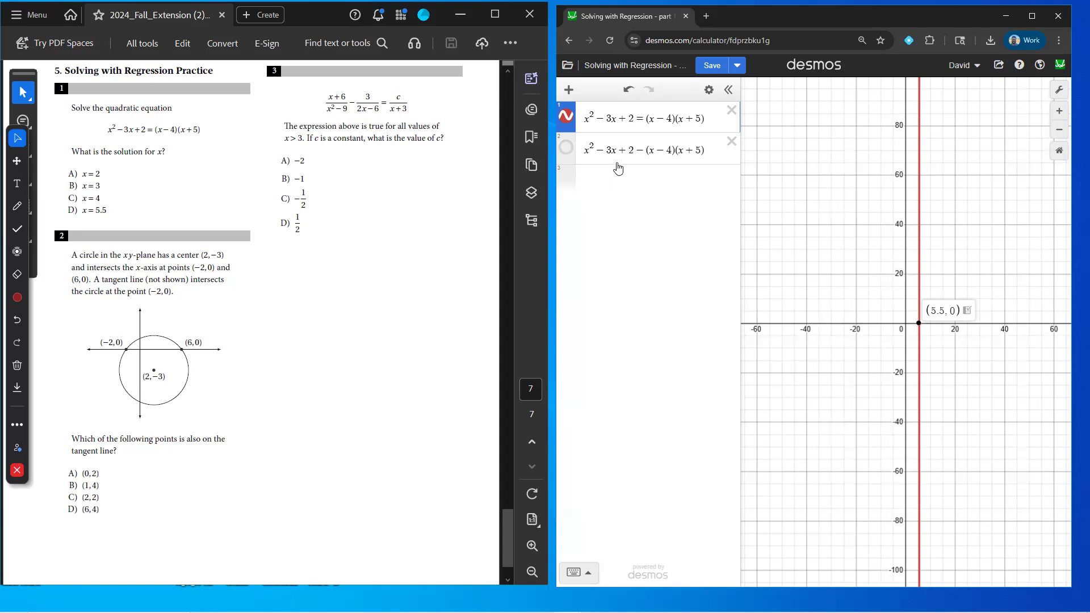
Hide the quadratic equation's graph, plot x² − 3x + 2 − (x − 4)(x + 5) instead, and read its x-intercept.
click(566, 115)
click(566, 147)
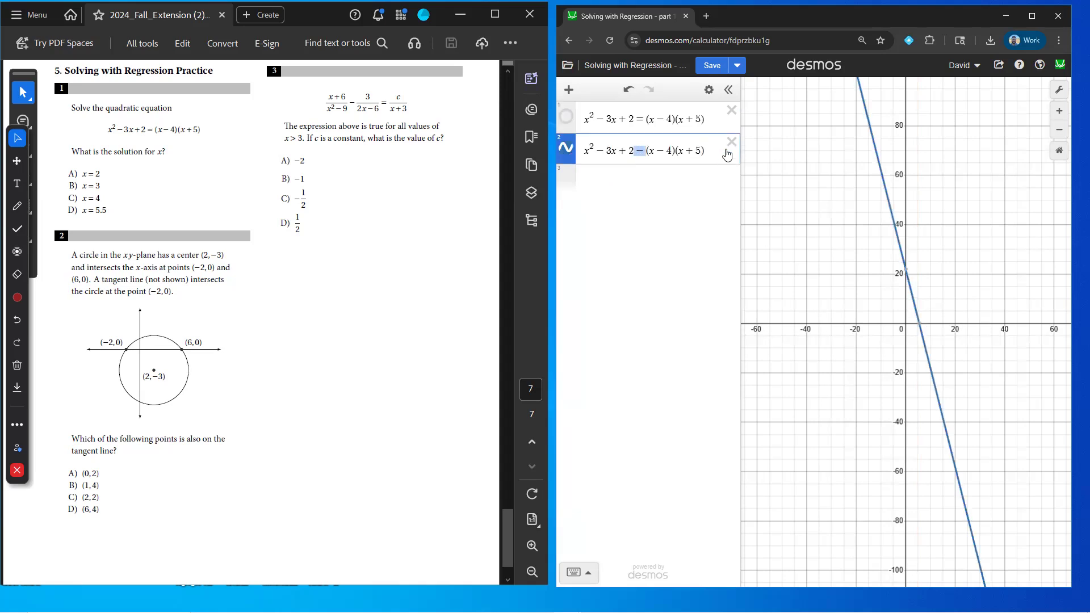
click(917, 326)
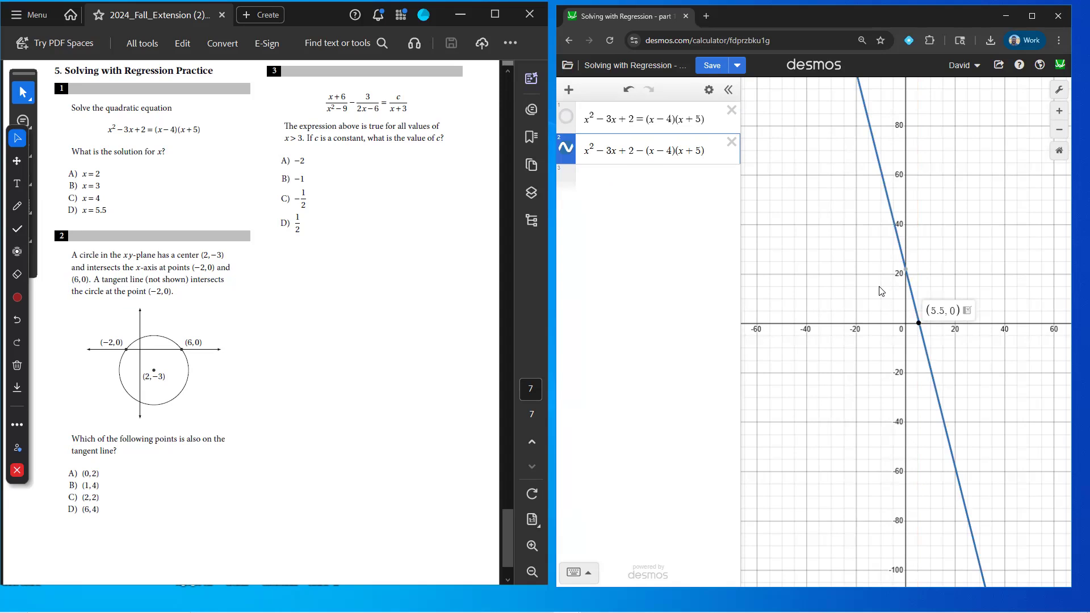
Enter the equation 2/(x − 3) = √x as a new expression.
click(646, 186)
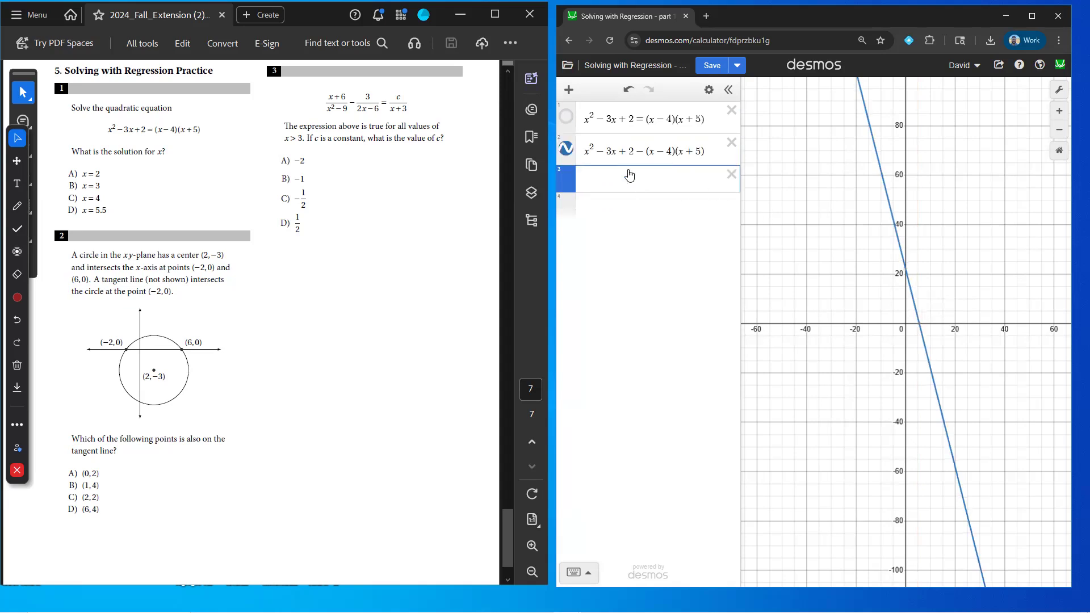
text(2/(x-3)
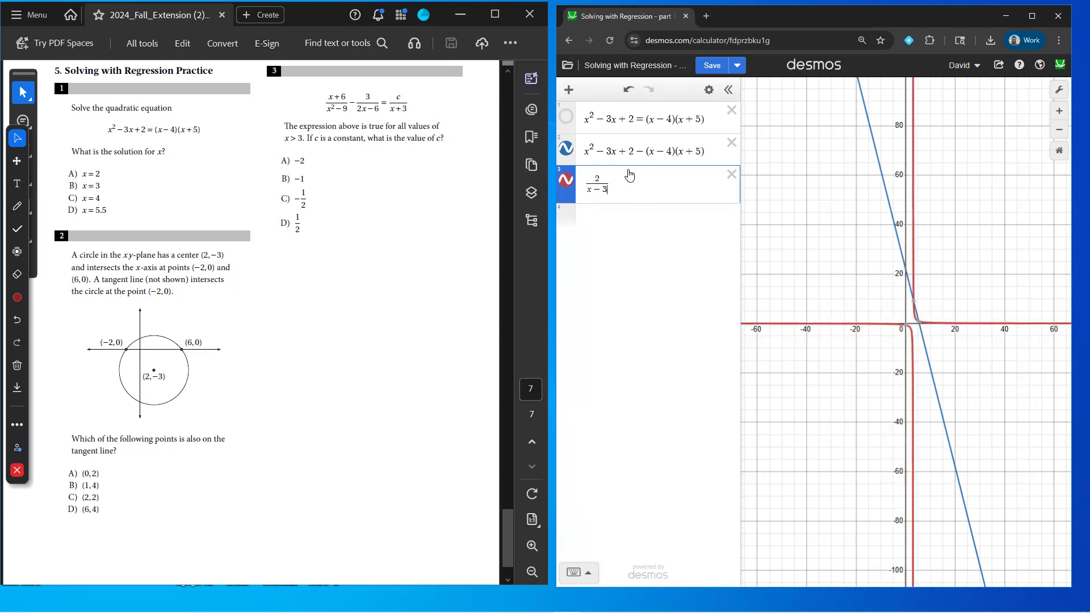
key(Right)
text(=)
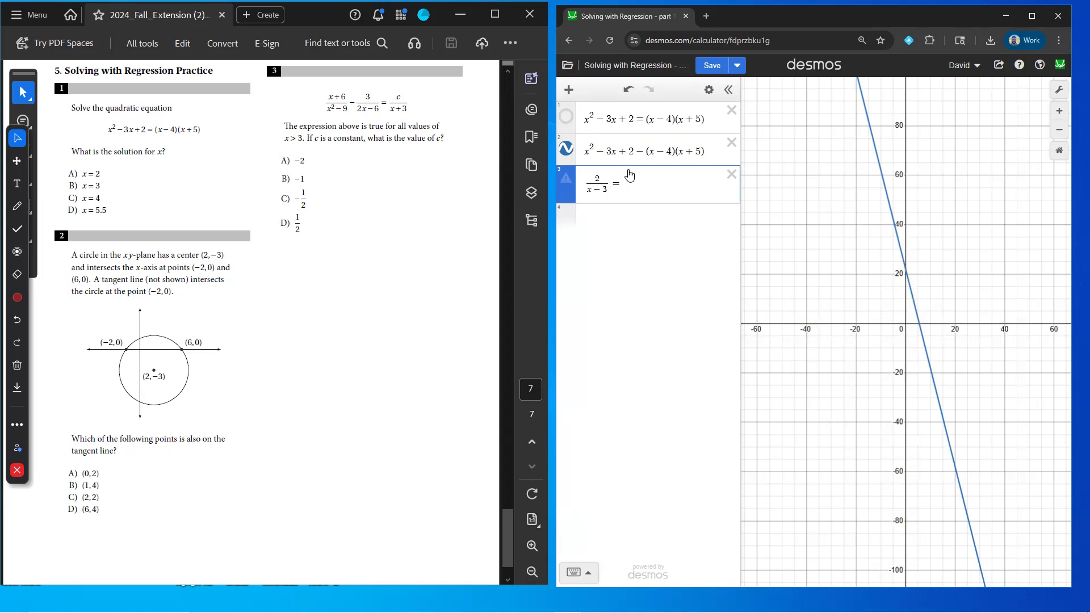
text(sqr)
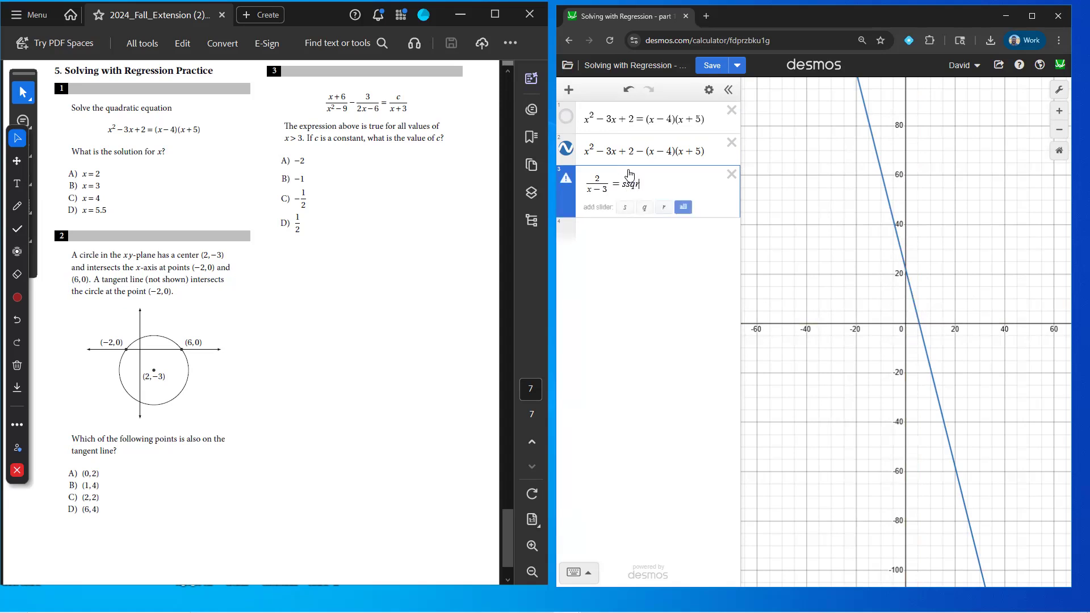
text(tx)
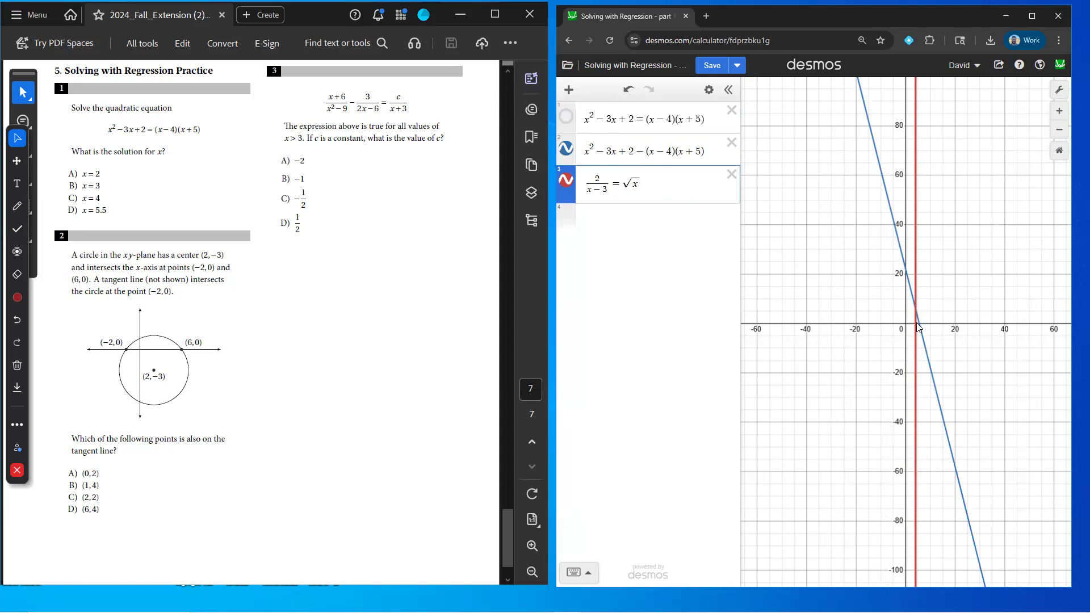
Hide the quadratic difference's graph and try to read where the line for 2/(x − 3) = √x crosses the x-axis.
key(Up)
click(566, 148)
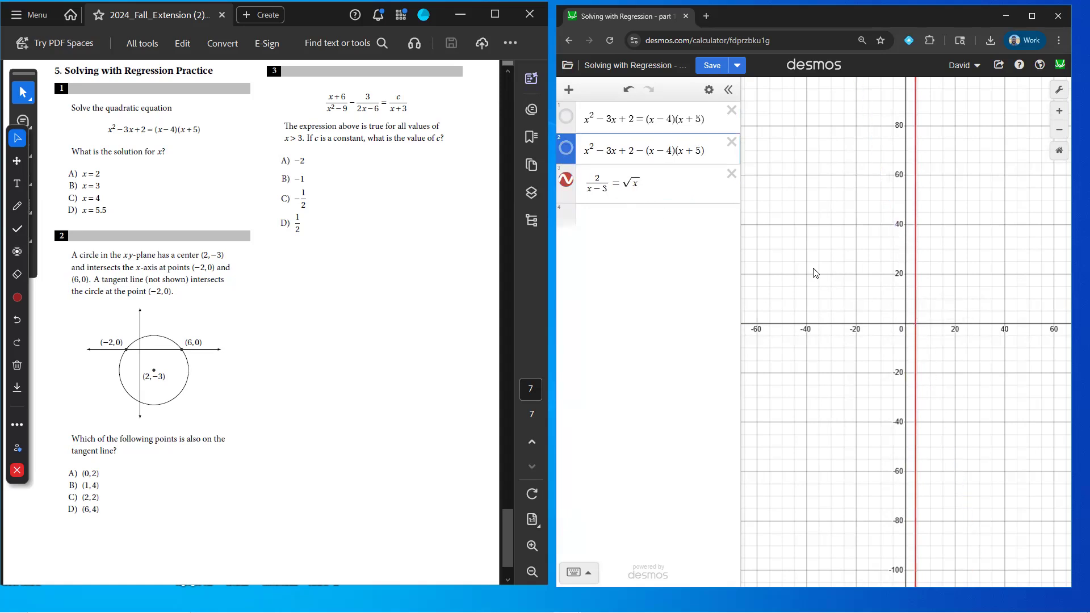
click(918, 328)
drag(915, 324, 910, 319)
scroll(911, 328, up, 2)
scroll(907, 332, up, 2)
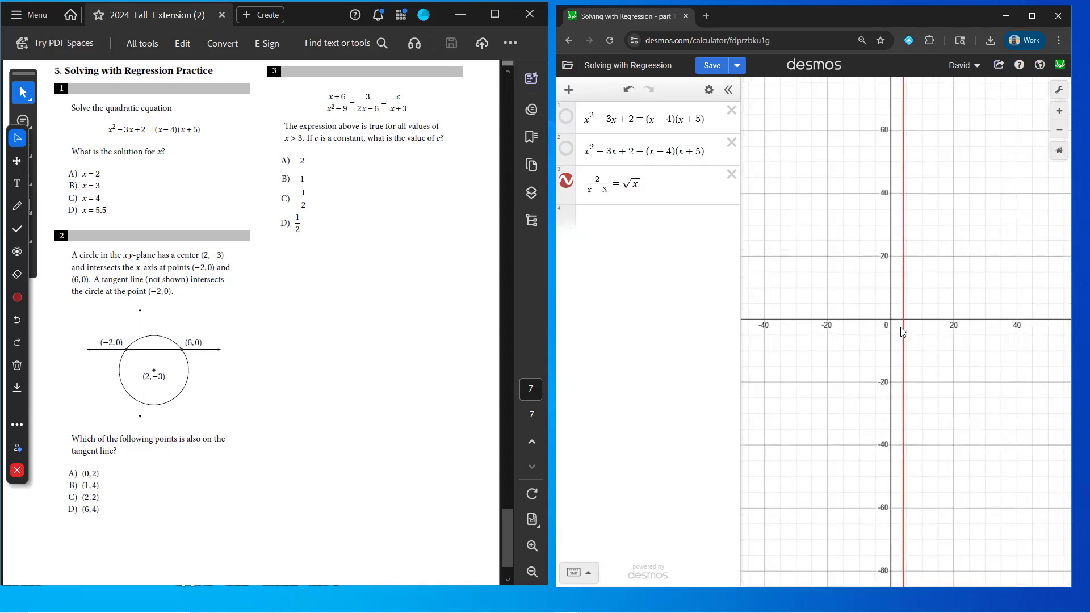
scroll(918, 324, up, 5)
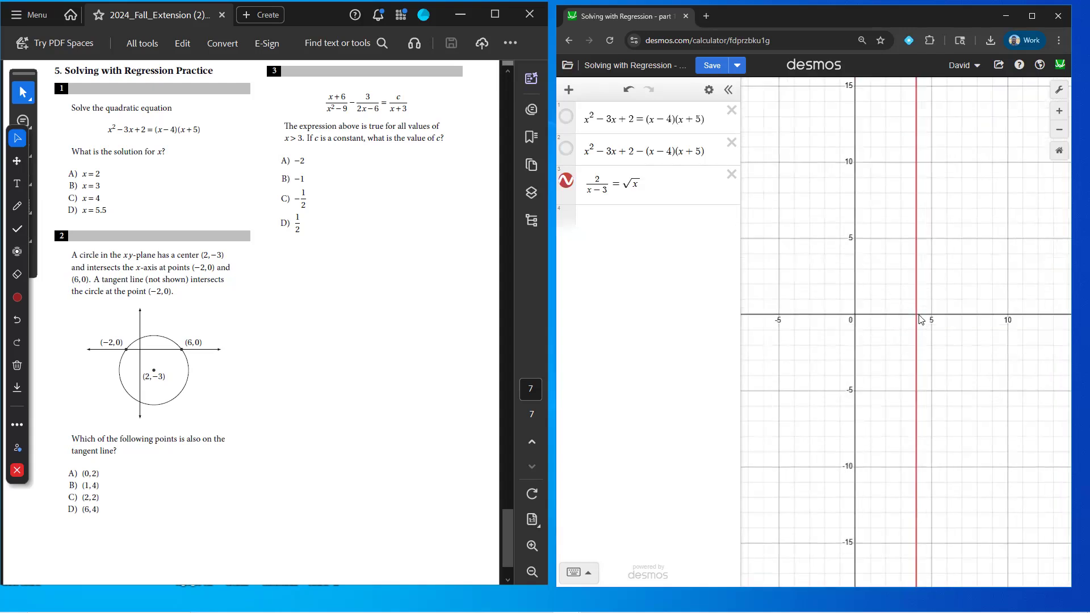
Replace the equals sign with a minus to graph 2/(x − 3) − √x, and read its x-intercept.
click(616, 183)
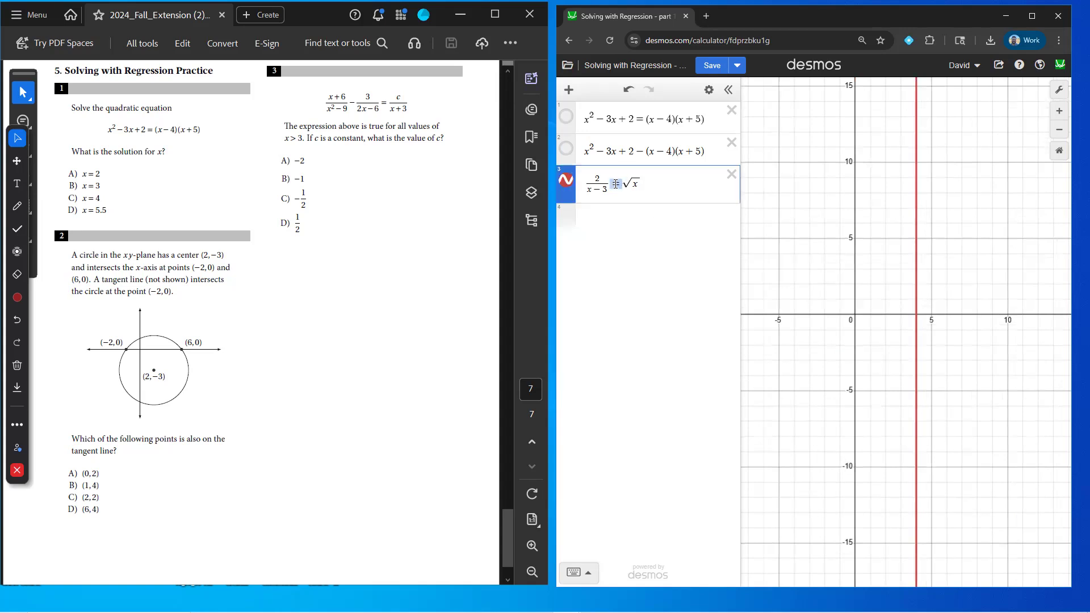
text(-)
click(916, 314)
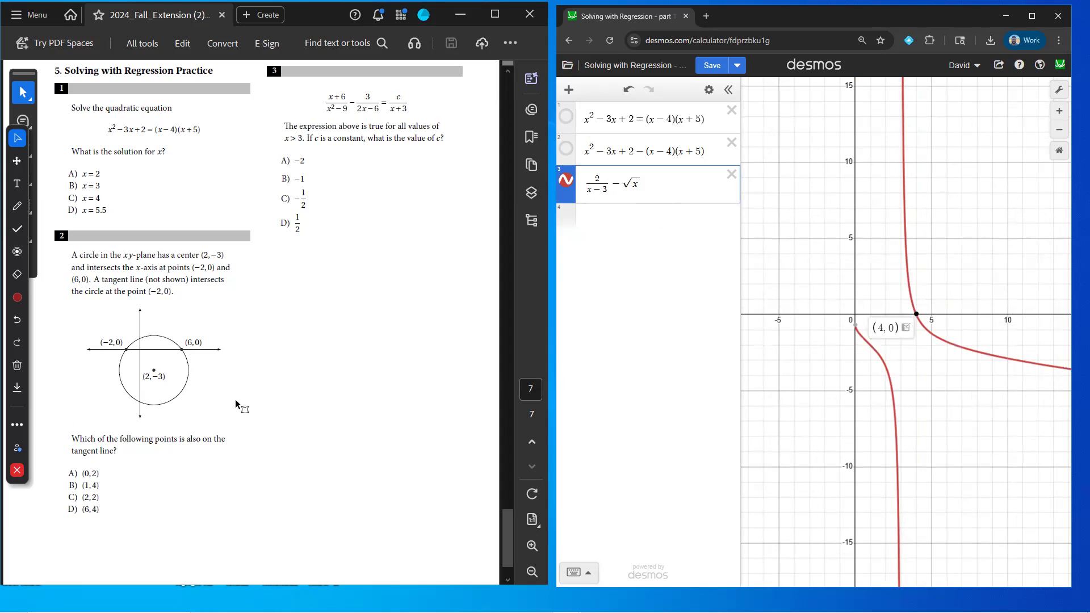
Open the saved graph Solving with Regression - part 2 and hide its regression line and the line f(x).
scroll(235, 399, down, 3)
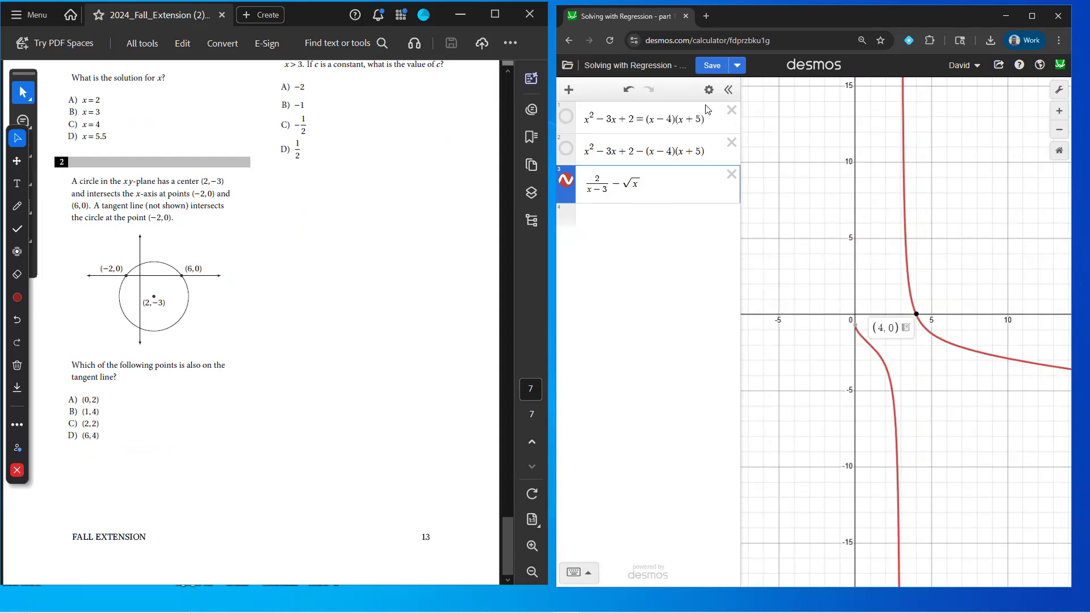
click(567, 64)
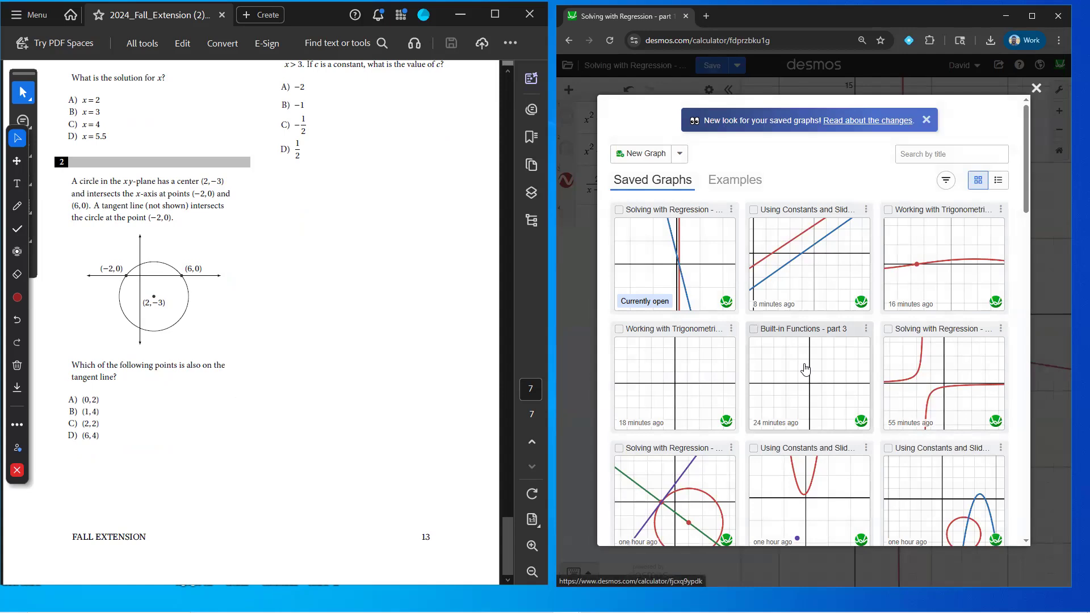
click(666, 487)
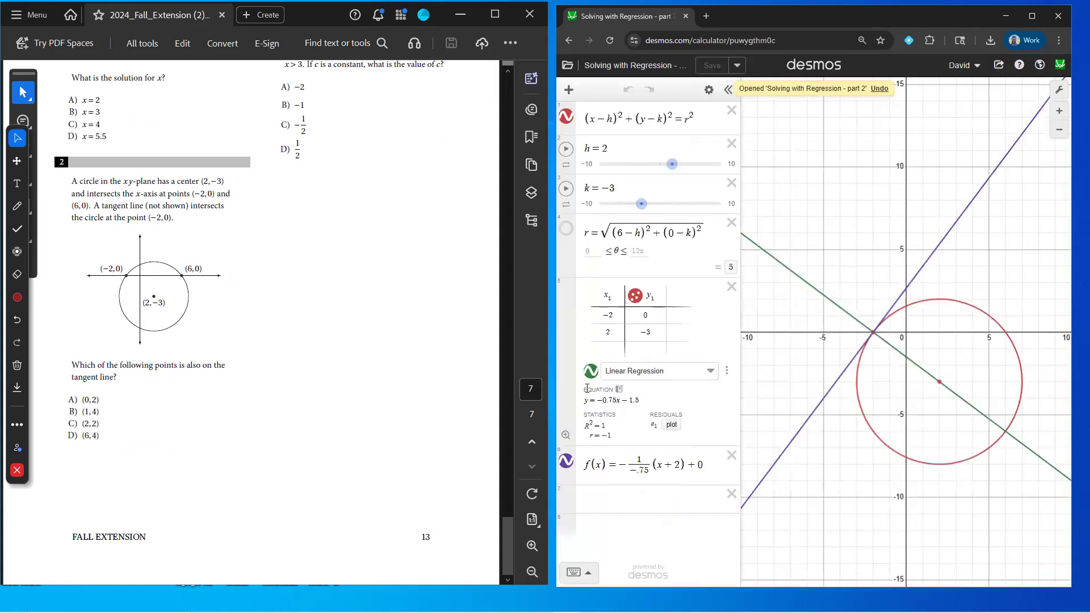
click(590, 370)
click(566, 461)
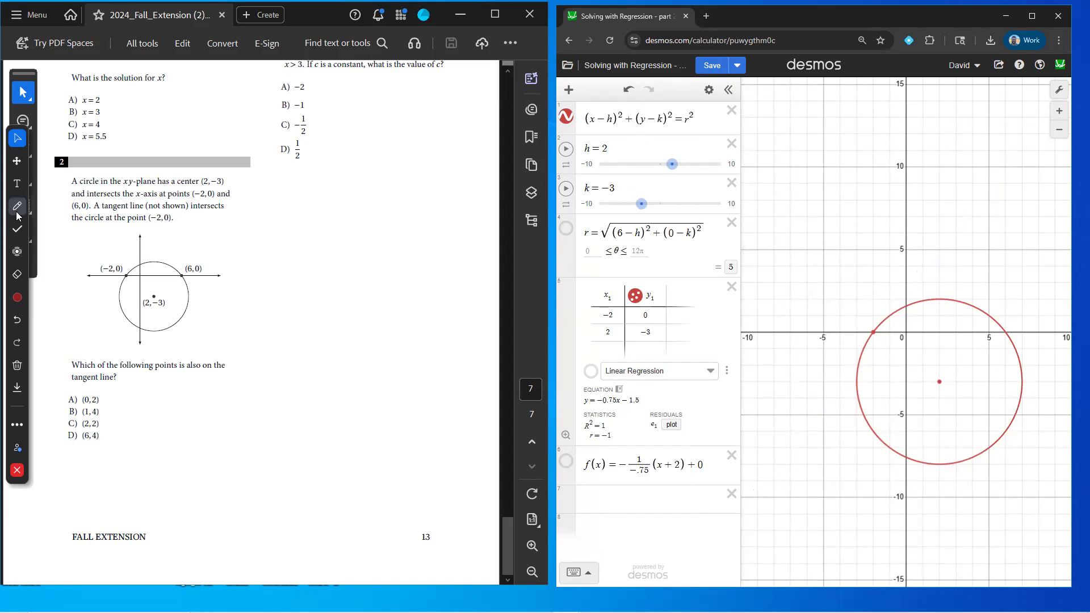
Draw a straight red annotation line tangent to the circle at (−2, 0).
click(17, 251)
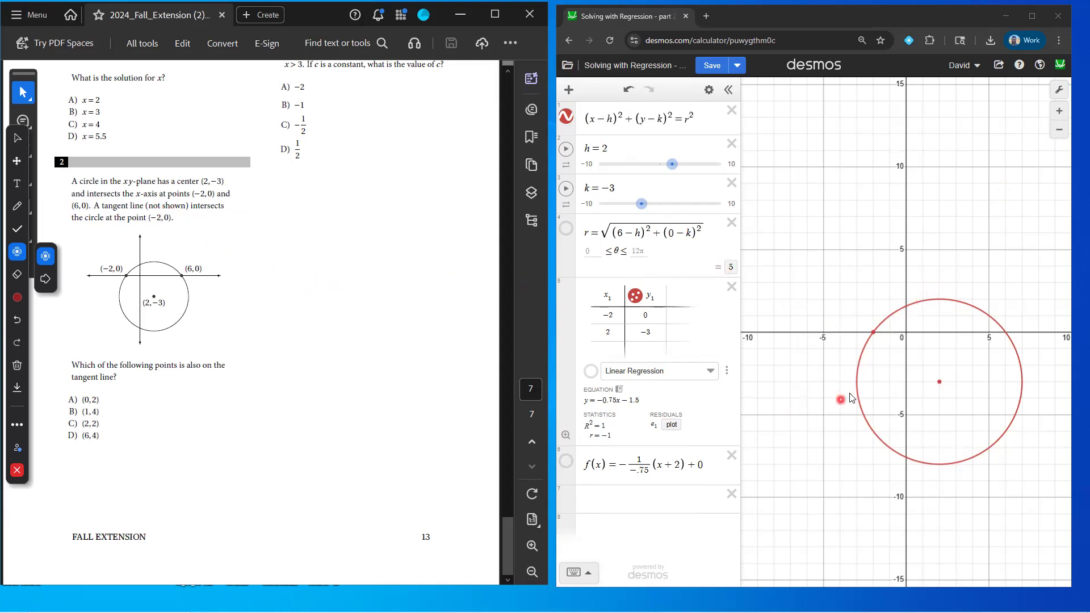
click(17, 206)
click(47, 287)
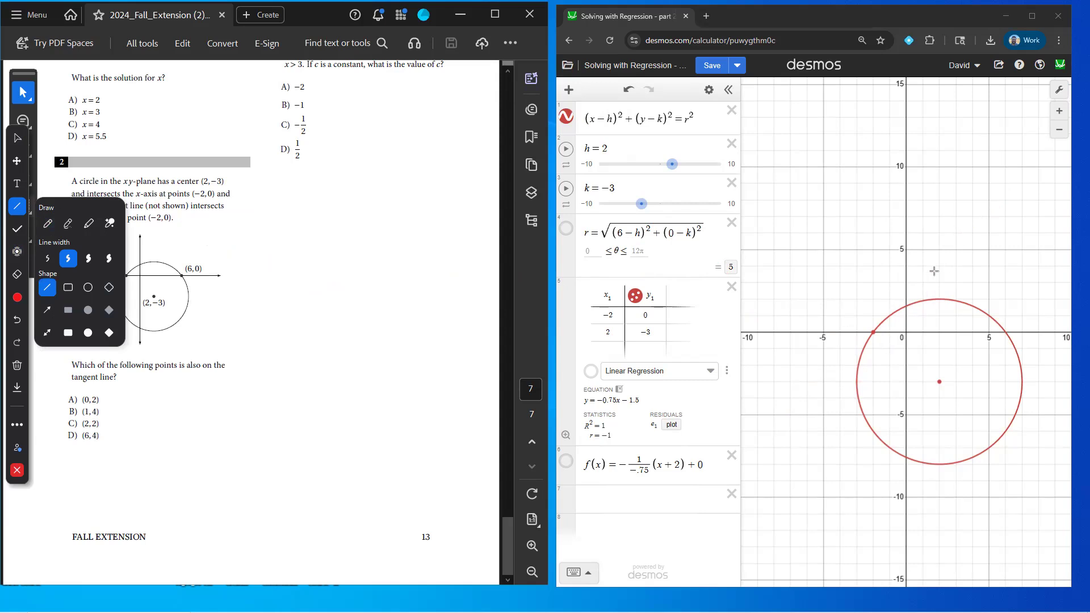
drag(821, 408, 939, 232)
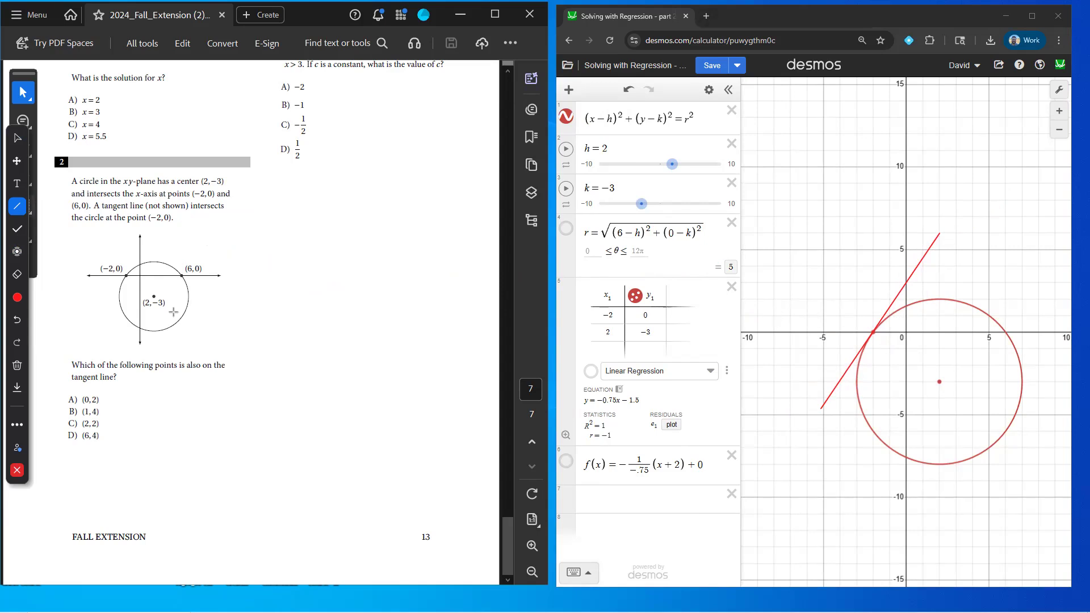
Draw a black radius line from (−2, 0) to the center (2, −3), and mark its right angle with the tangent.
click(16, 210)
click(17, 299)
click(45, 347)
drag(873, 331, 939, 382)
click(18, 141)
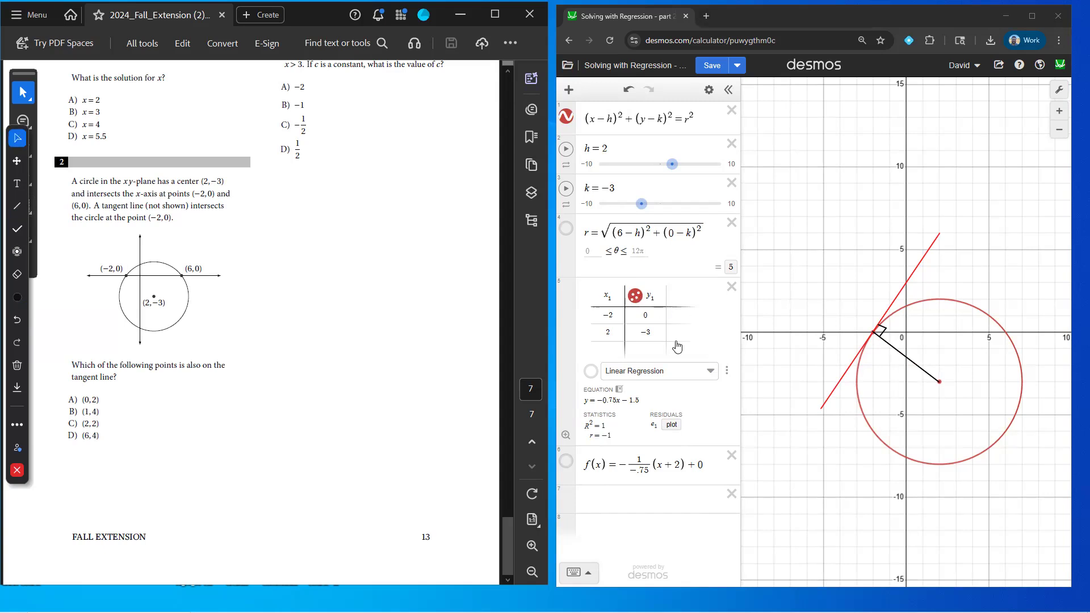
Delete the existing points table and insert a new empty table in the blank expression below f(x).
click(731, 287)
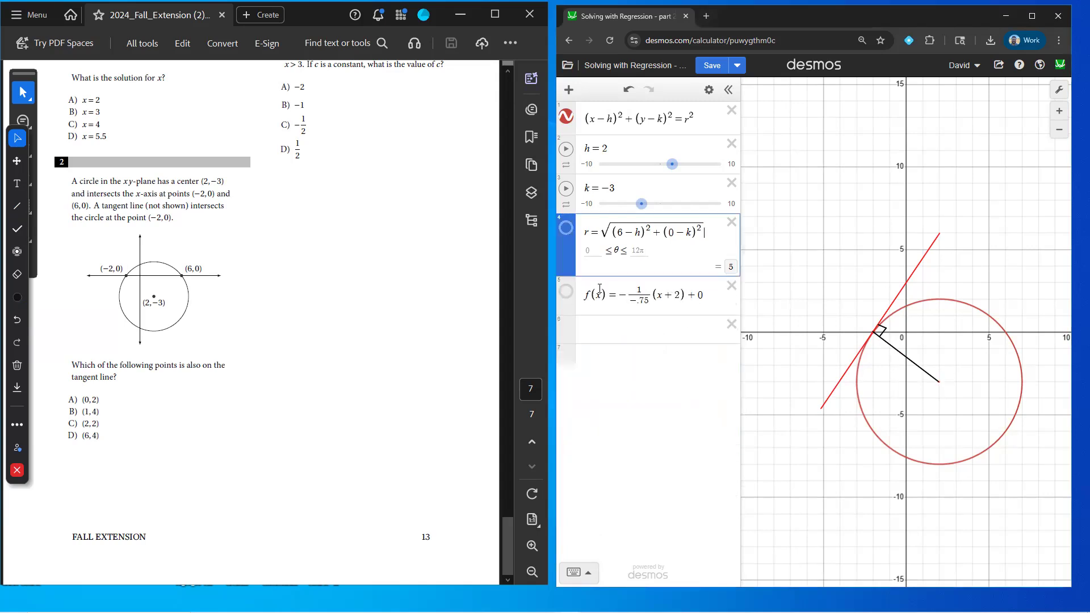
click(616, 326)
text(table)
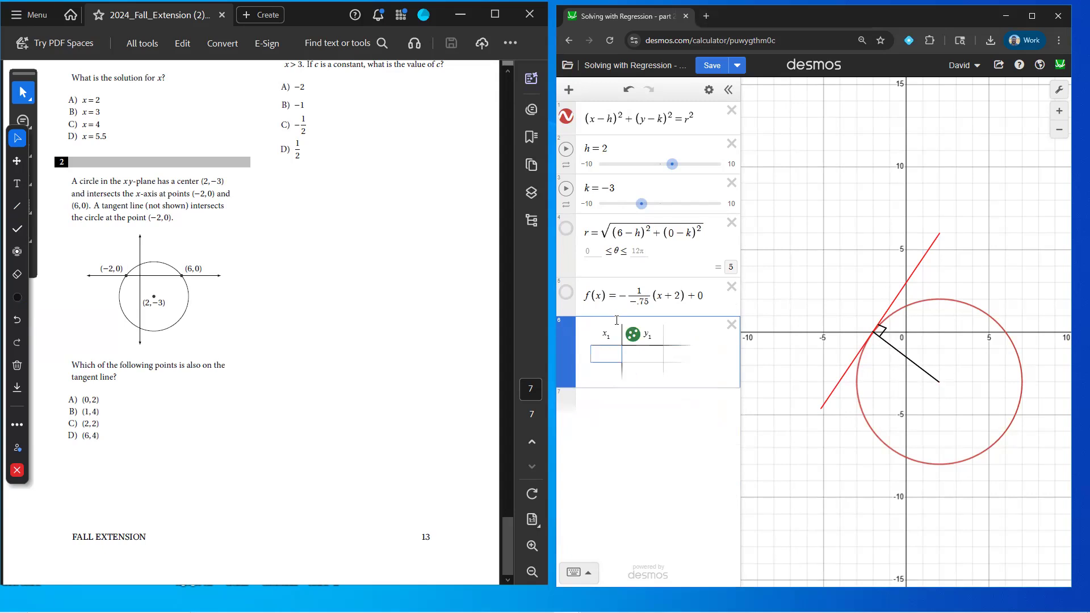
Fill the new table with the points (2, −3) and (−2, 0).
text(2)
key(Tab)
text(-3)
key(Return)
text(2-2)
key(Tab)
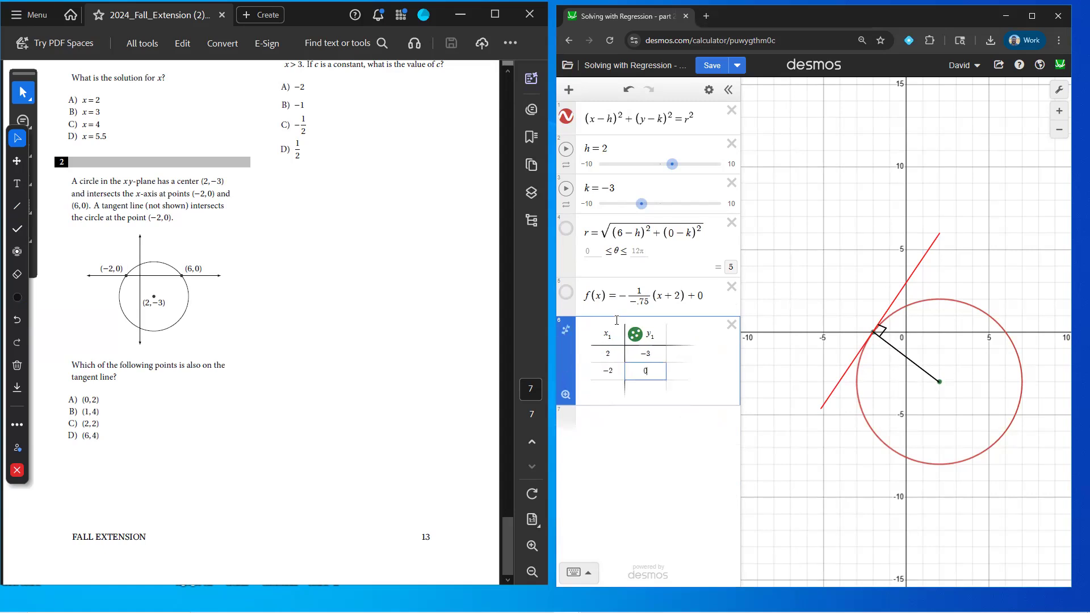
Fit a linear regression to the table's two points and add its equation as a separate expression below the table.
click(566, 330)
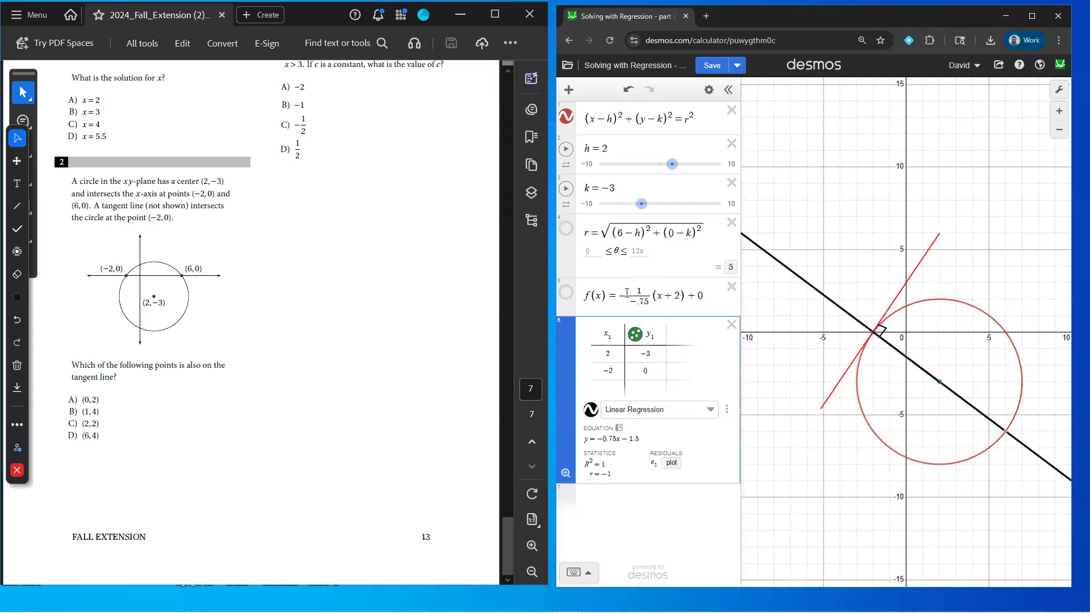
click(670, 410)
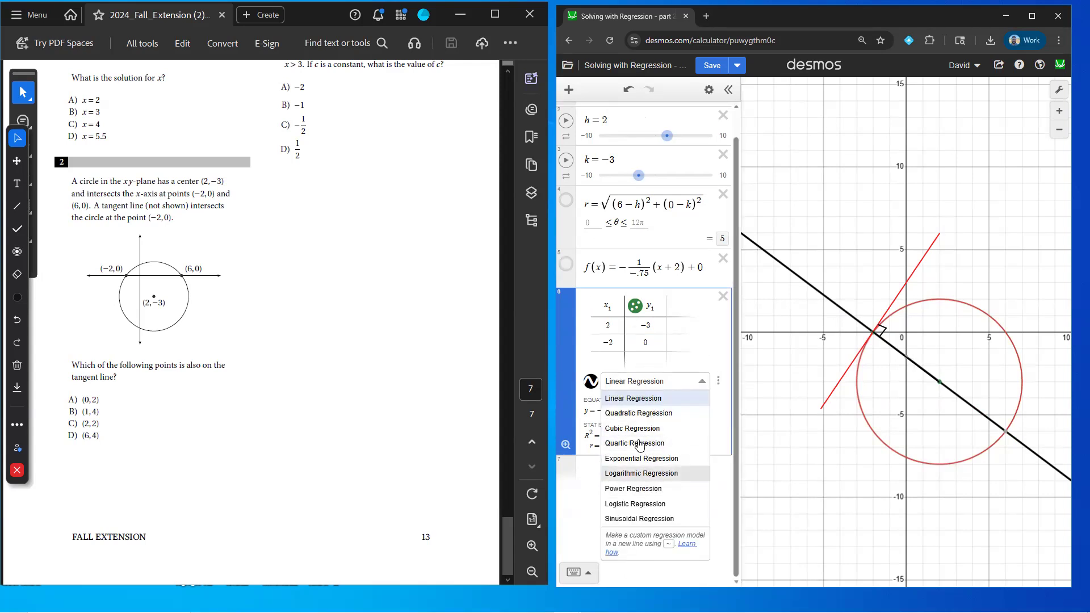
click(721, 395)
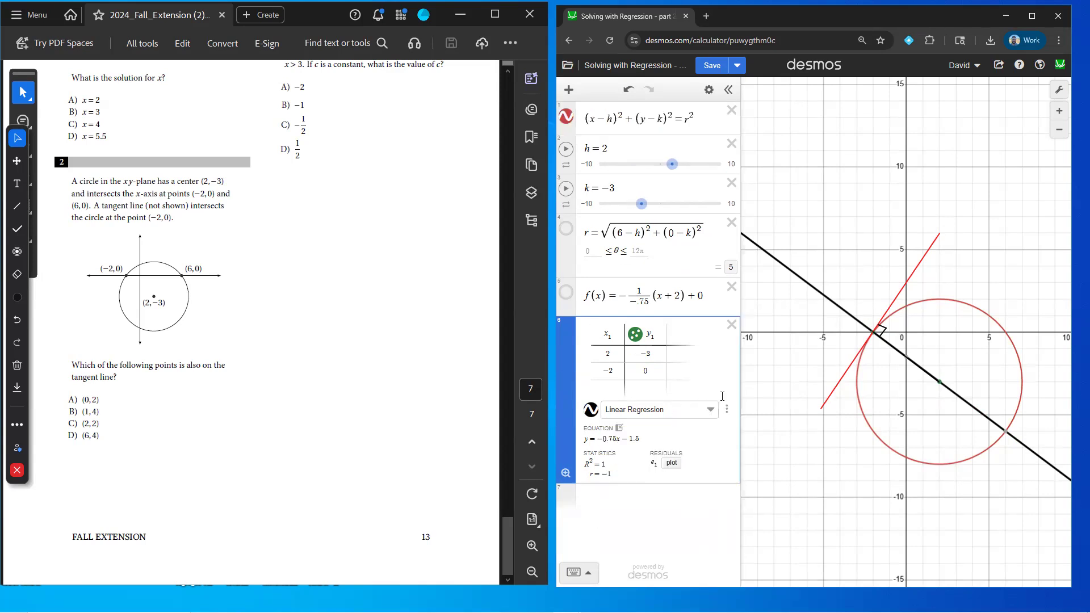
click(619, 429)
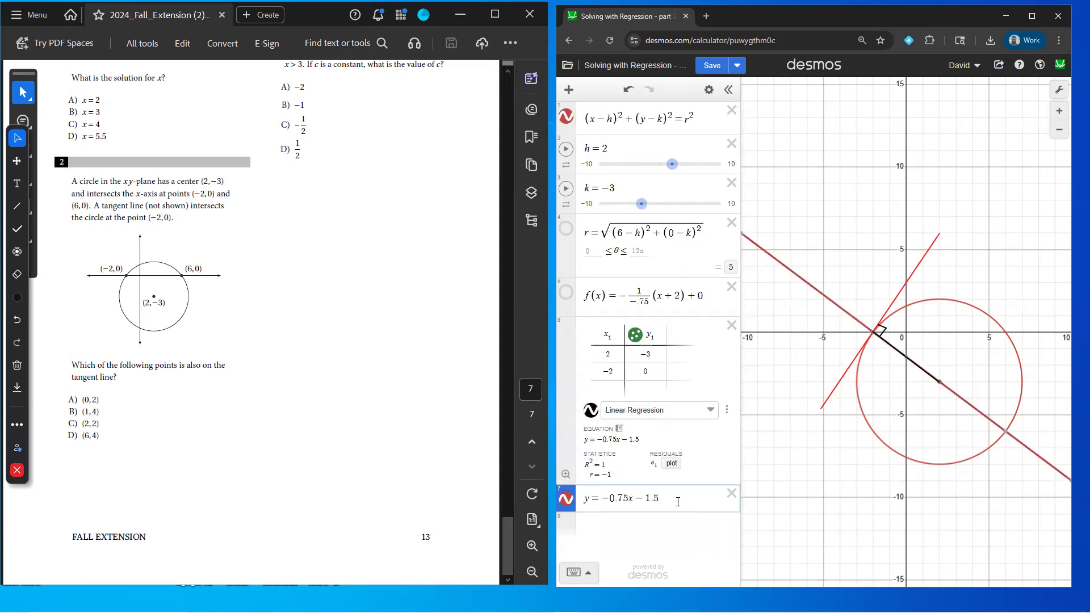
Change the color of the new line y = −0.75x − 1.5 to black.
click(569, 502)
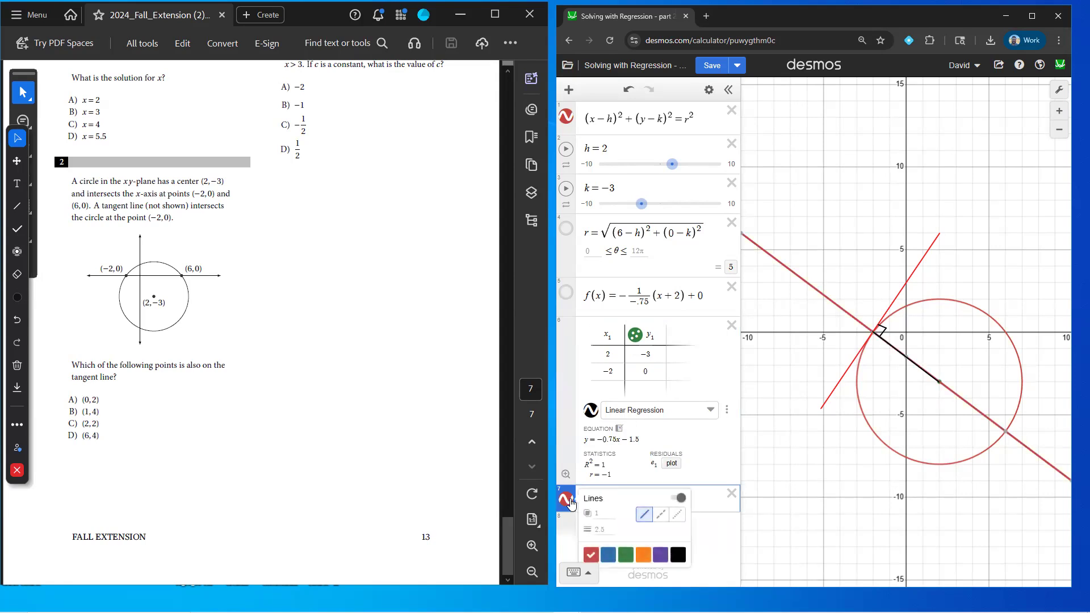
click(679, 556)
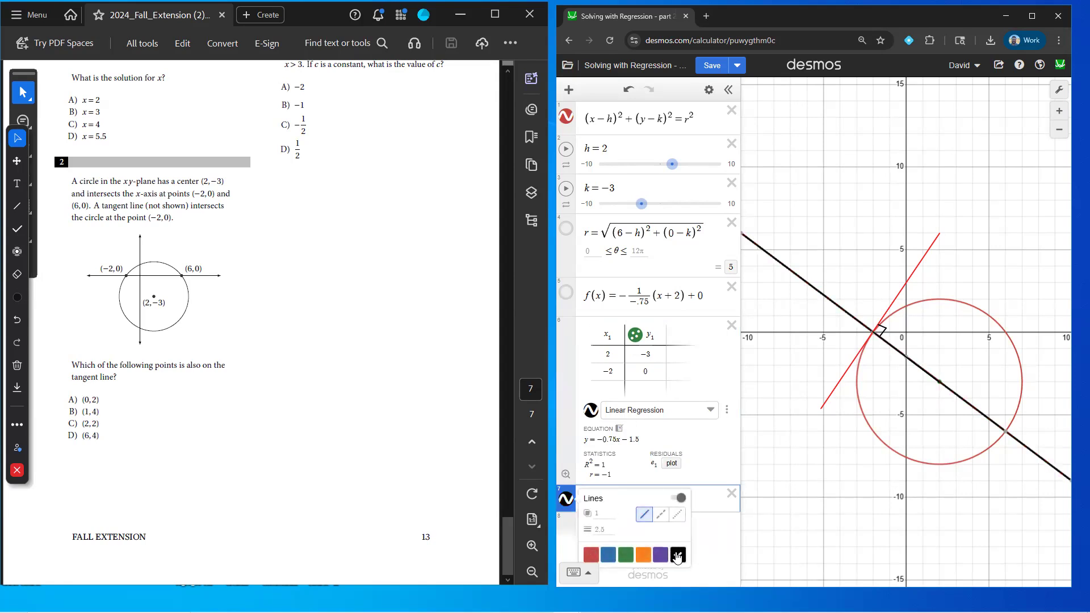
click(726, 529)
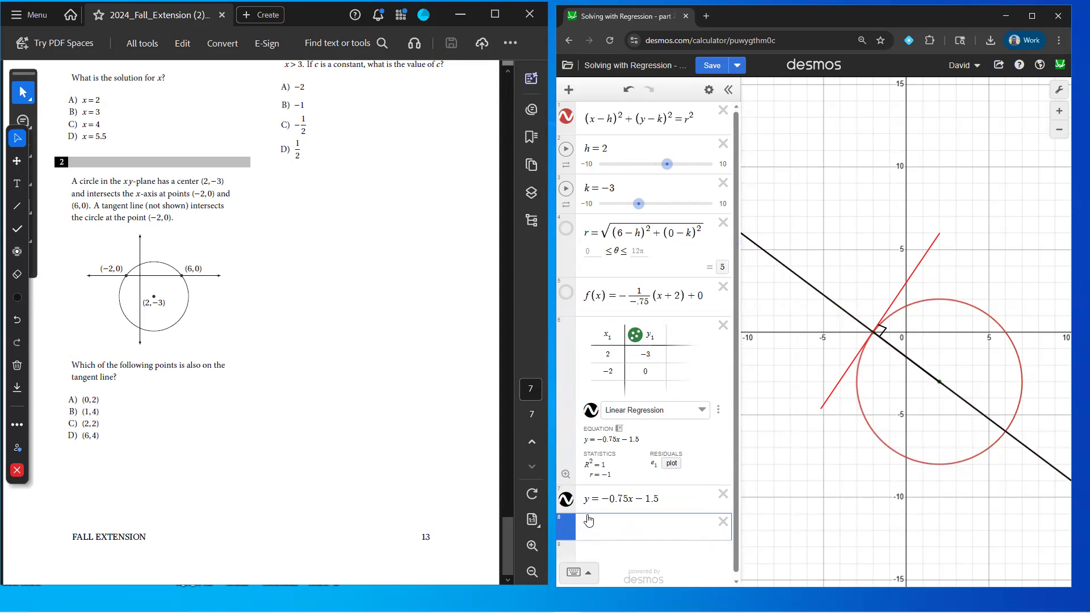
Move f(x) directly below y = −0.75x − 1.5 and highlight the line's slope and the (x + 2) + 0 part of f(x).
drag(568, 295, 581, 504)
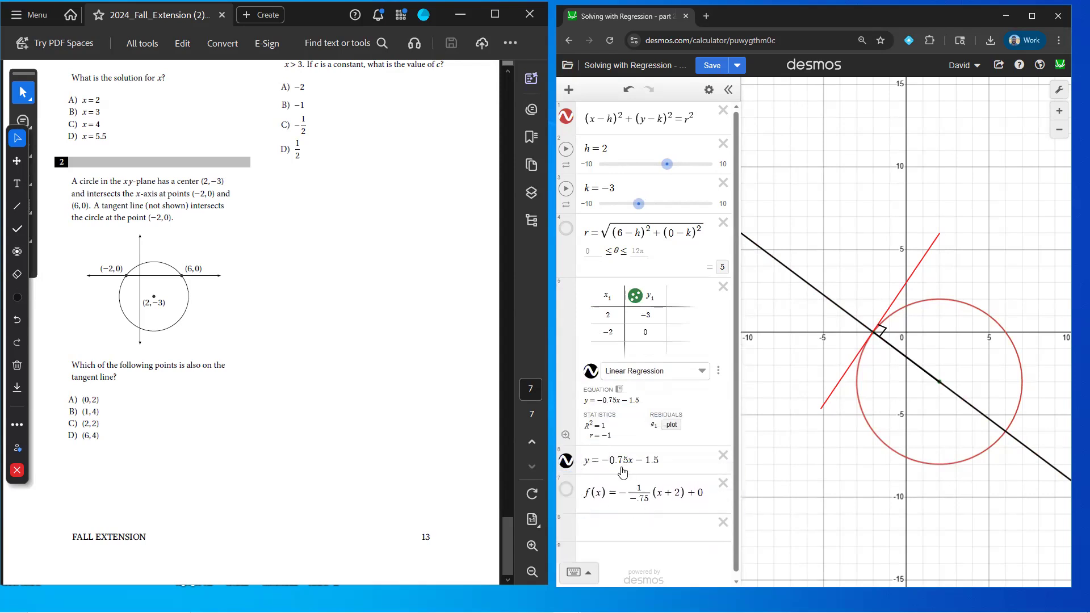
drag(623, 460, 603, 458)
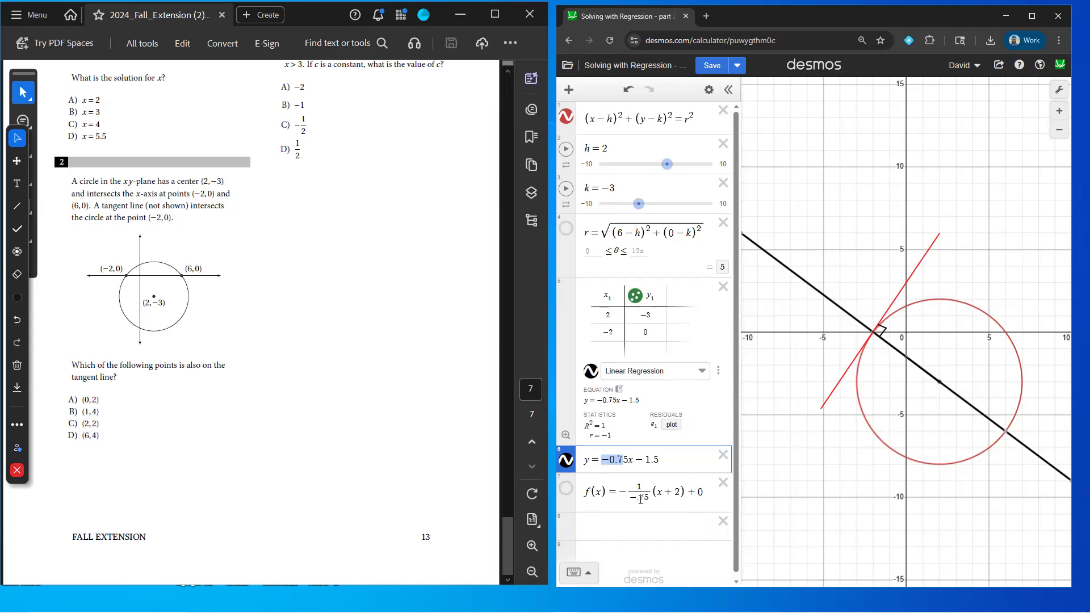
drag(668, 491, 701, 491)
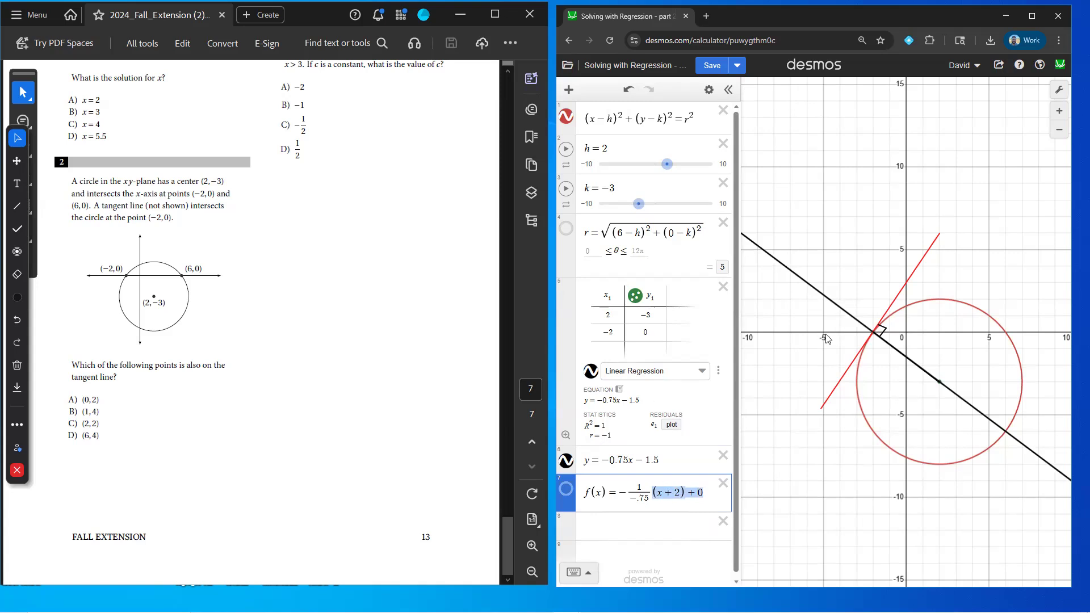
Show the graph of the tangent line f(x) and clear all drawn annotations from the screen.
click(875, 334)
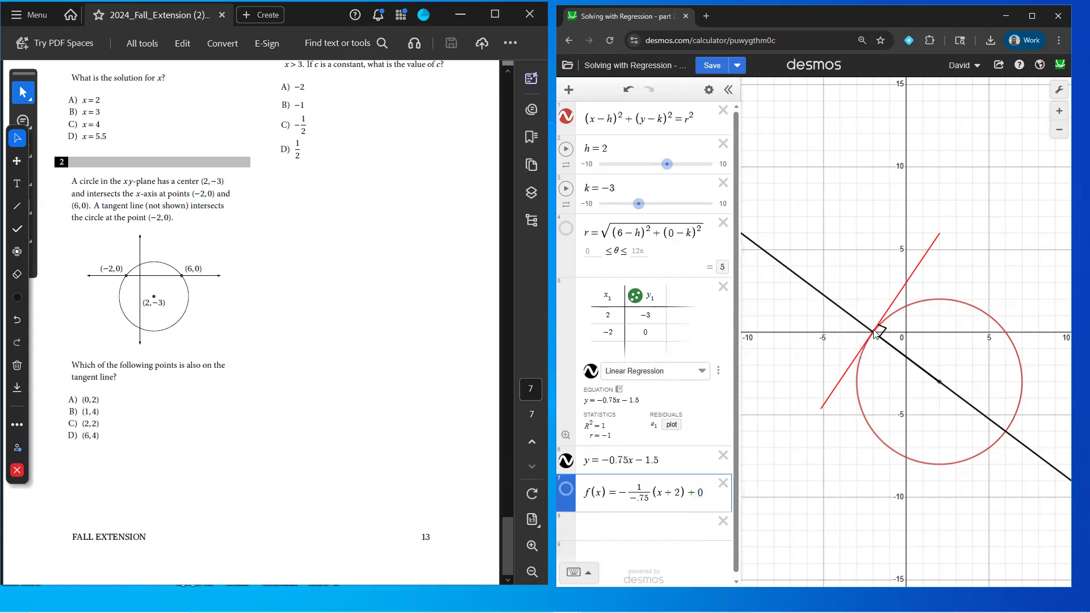
click(566, 489)
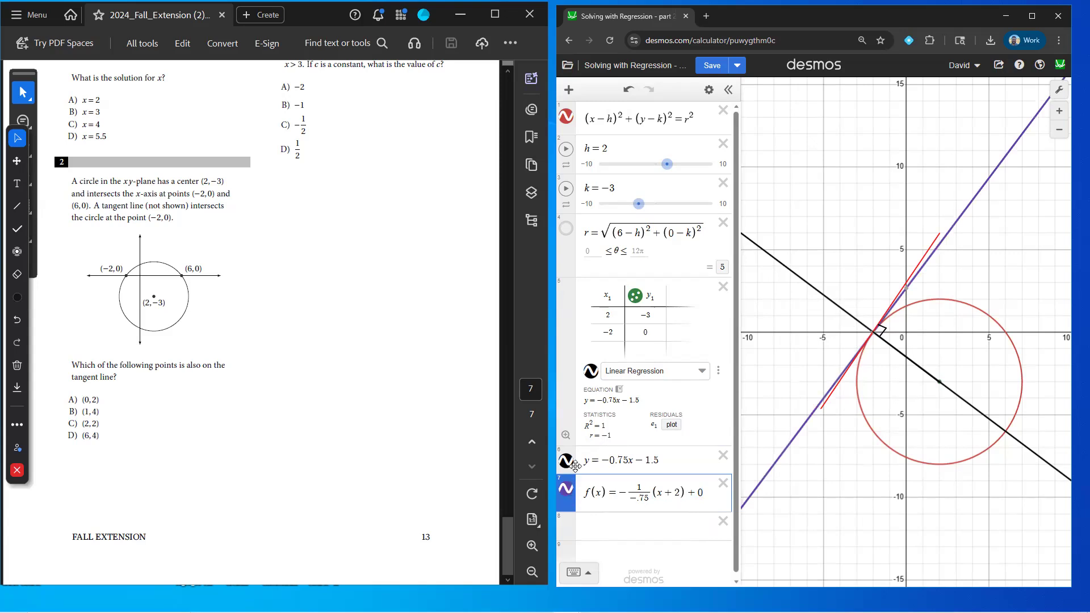
click(17, 366)
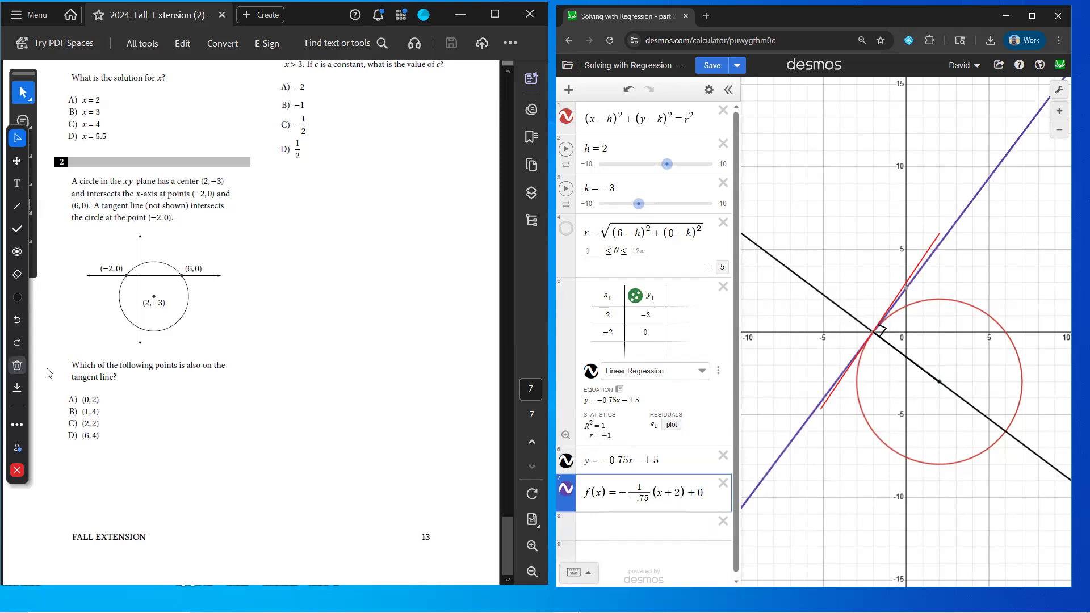
Evaluate f(0) in the blank expression below f(x) to test answer choice A against the tangent line.
click(617, 525)
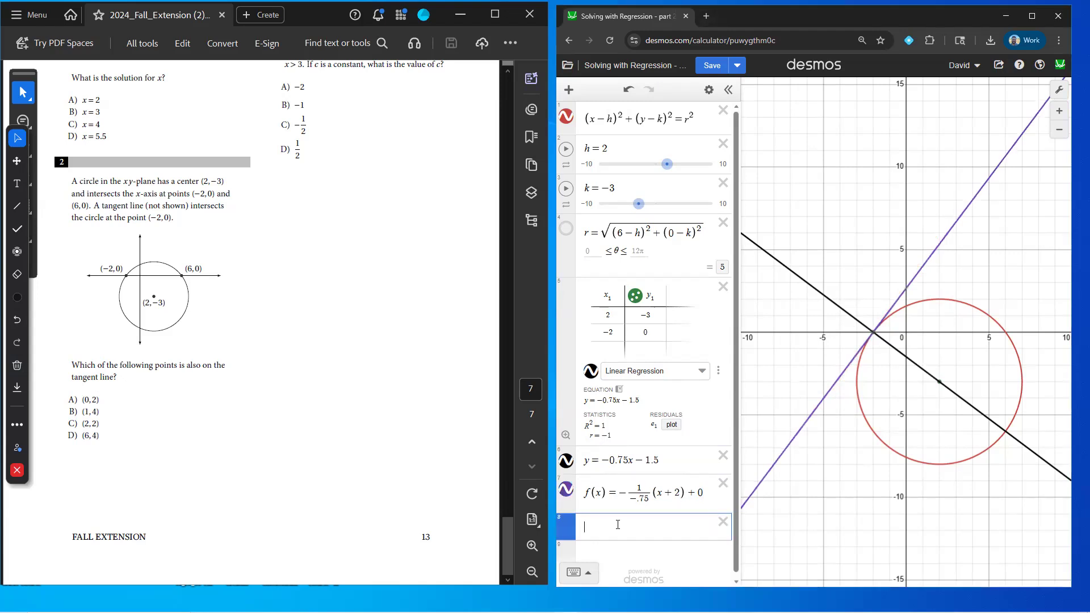
text(f(0)
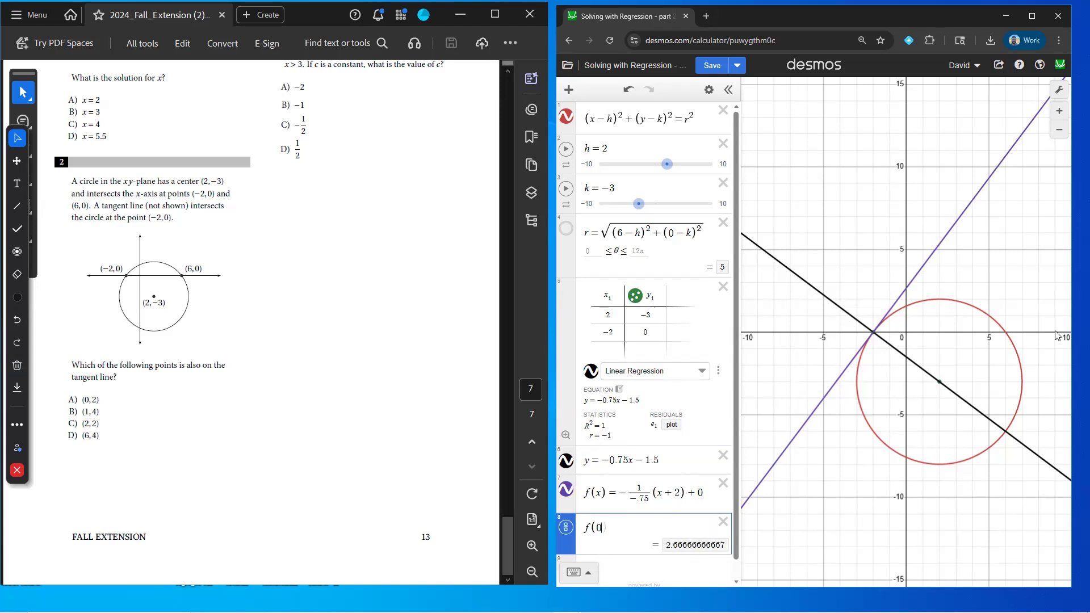
click(907, 287)
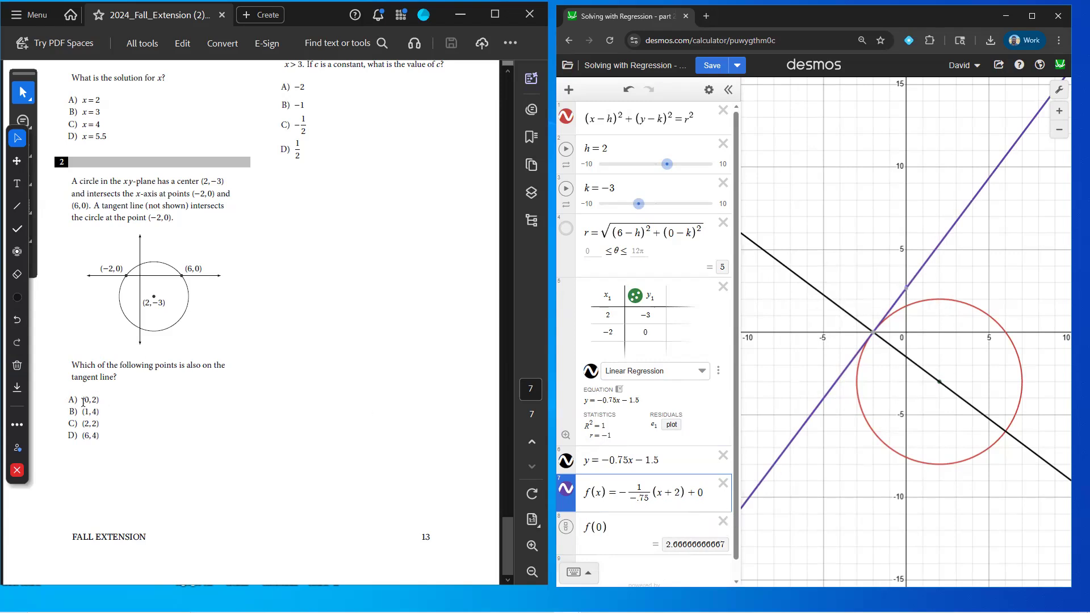
Change the evaluation to f(1) and highlight answer choice B, (1, 4), in the PDF.
click(599, 527)
key(BackSpace)
text(1)
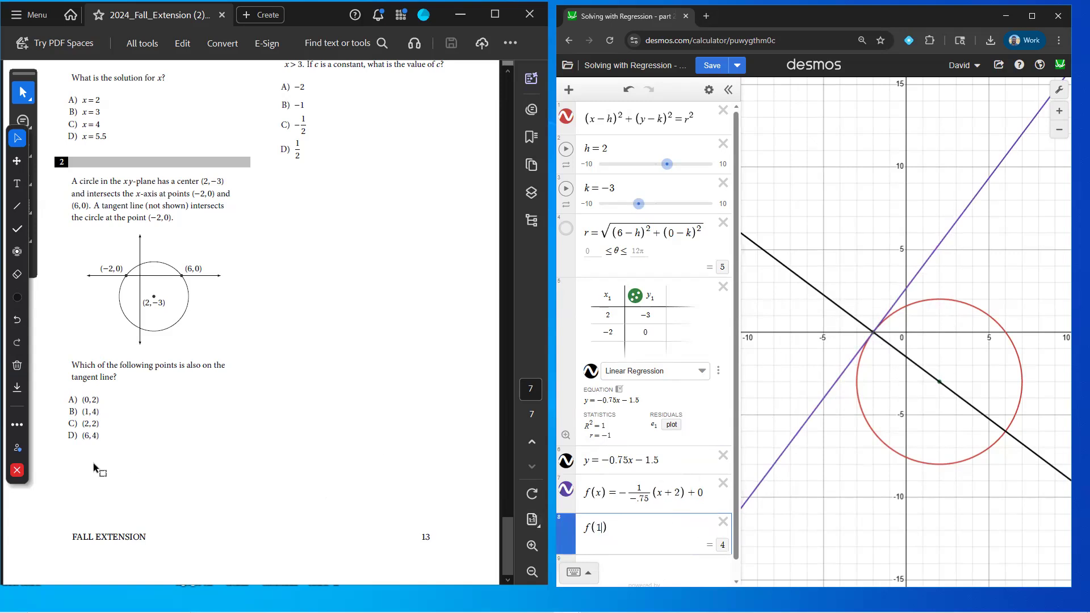
drag(101, 412, 67, 412)
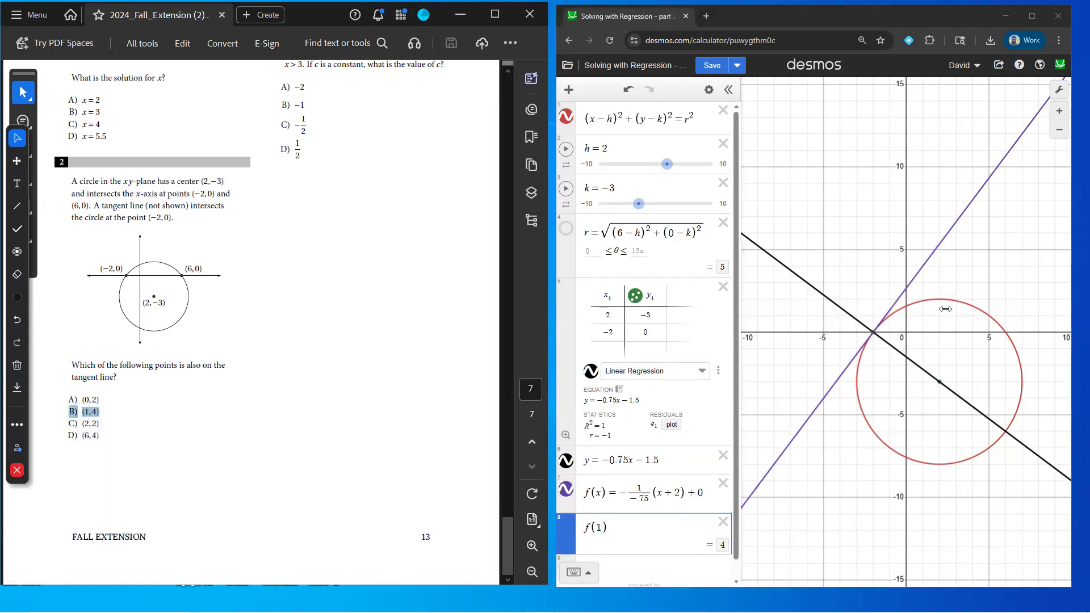
Change the evaluation to f(2) and then to f(6) to test the two remaining answer choices.
click(599, 527)
text(2)
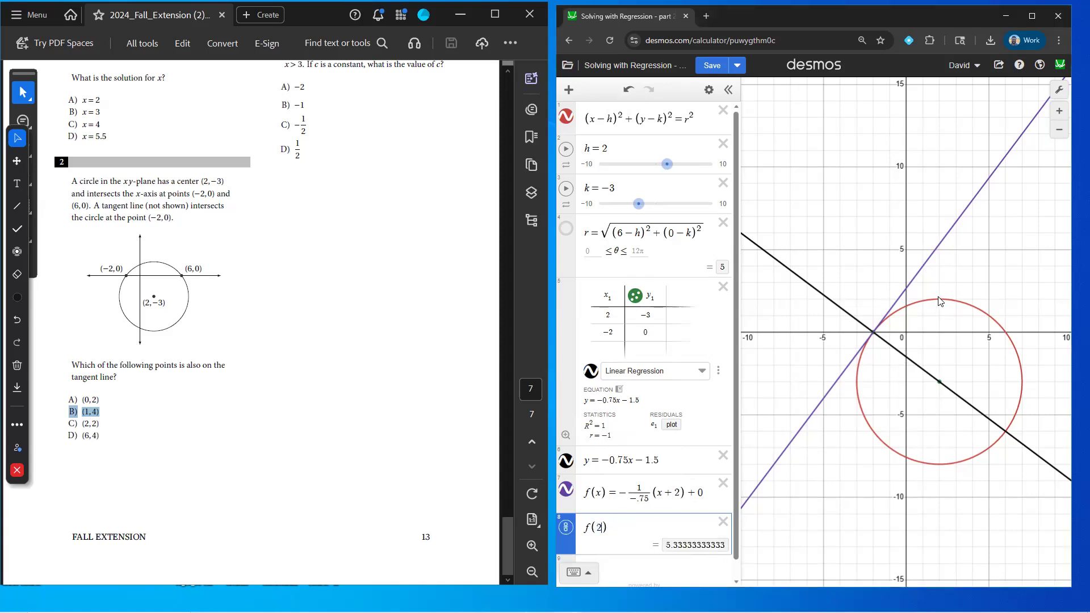
double_click(597, 527)
text(6)
Bring question 3 into view in the PDF and open the saved graph "Solving with Regression - part 3".
scroll(386, 353, up, 3)
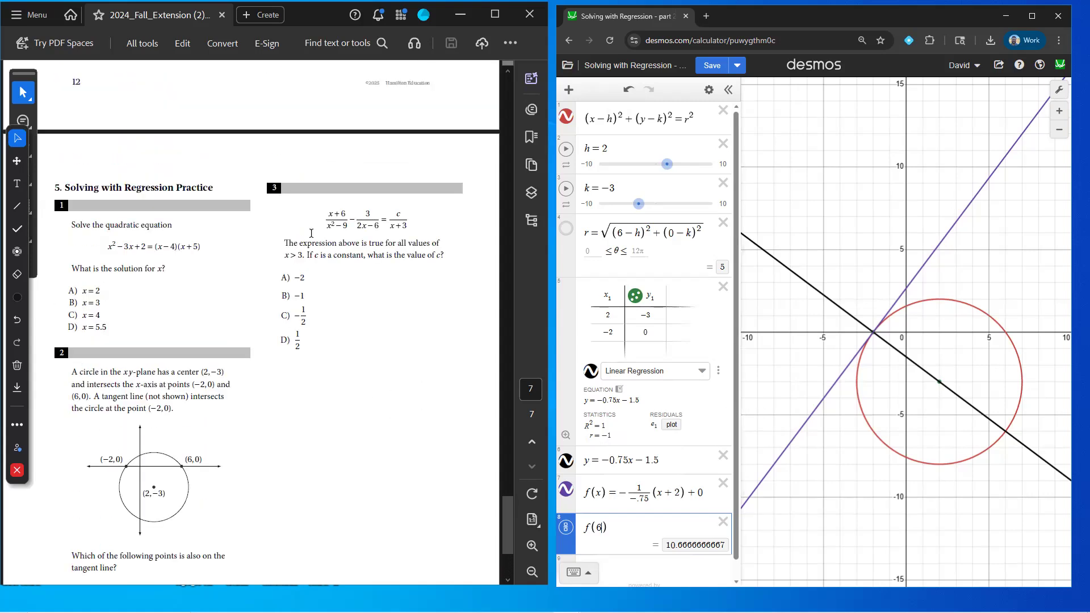
click(567, 65)
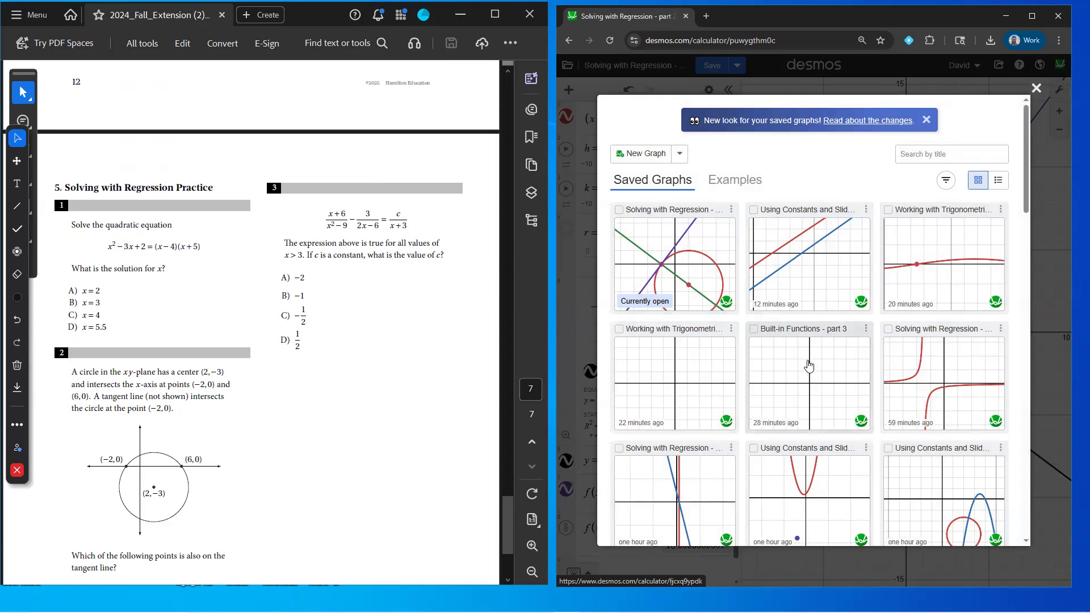
scroll(846, 339, down, 1)
click(932, 306)
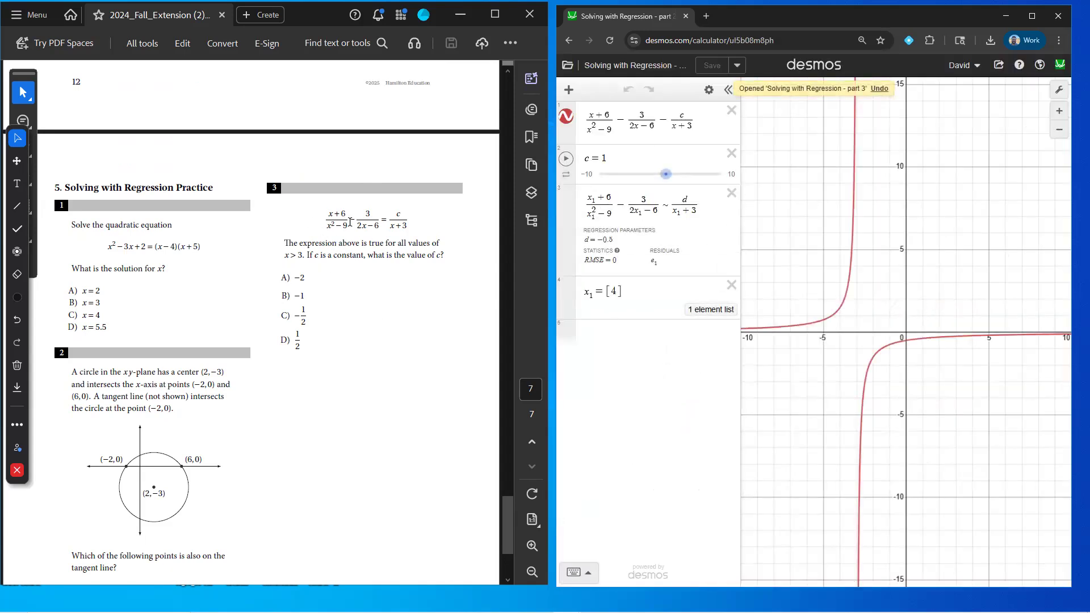
Try an equals sign in place of the minus before c/(x + 3) in the first expression, and restore the minus.
scroll(350, 222, down, 1)
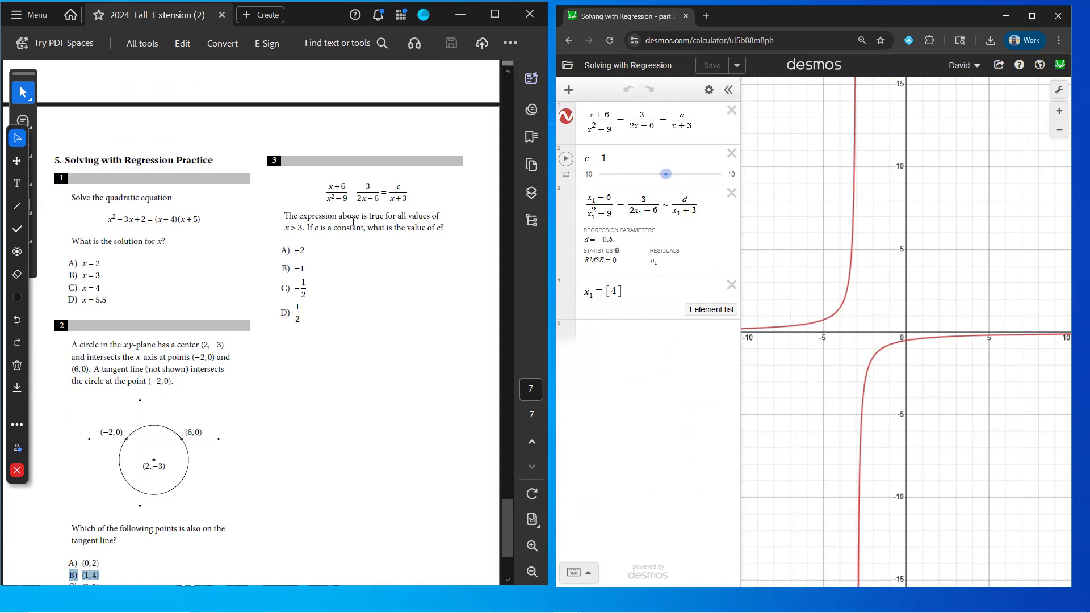
right_click(353, 222)
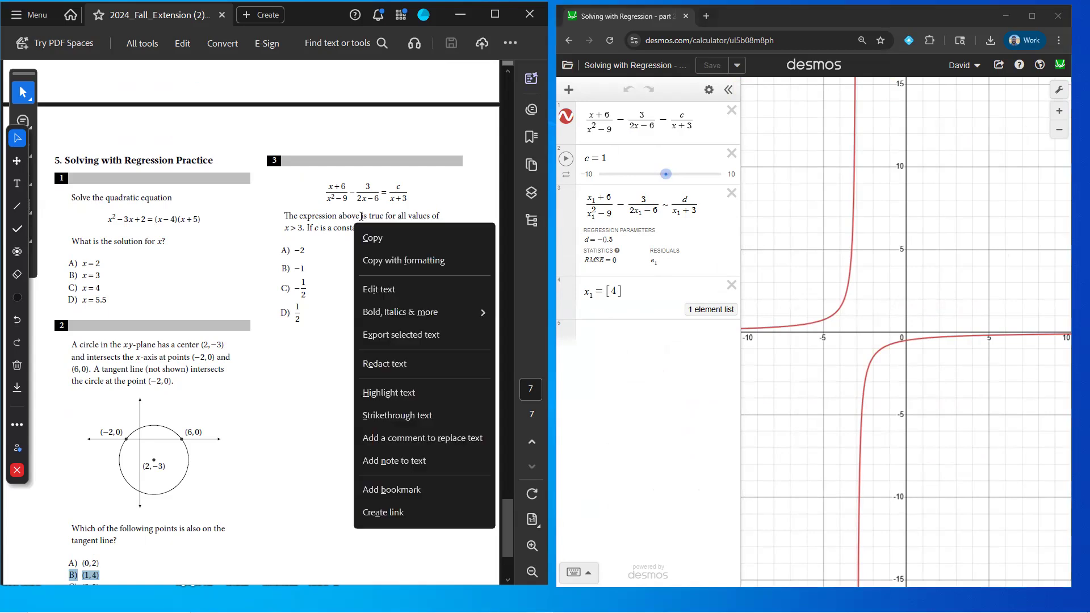
click(671, 121)
key(BackSpace)
text(=)
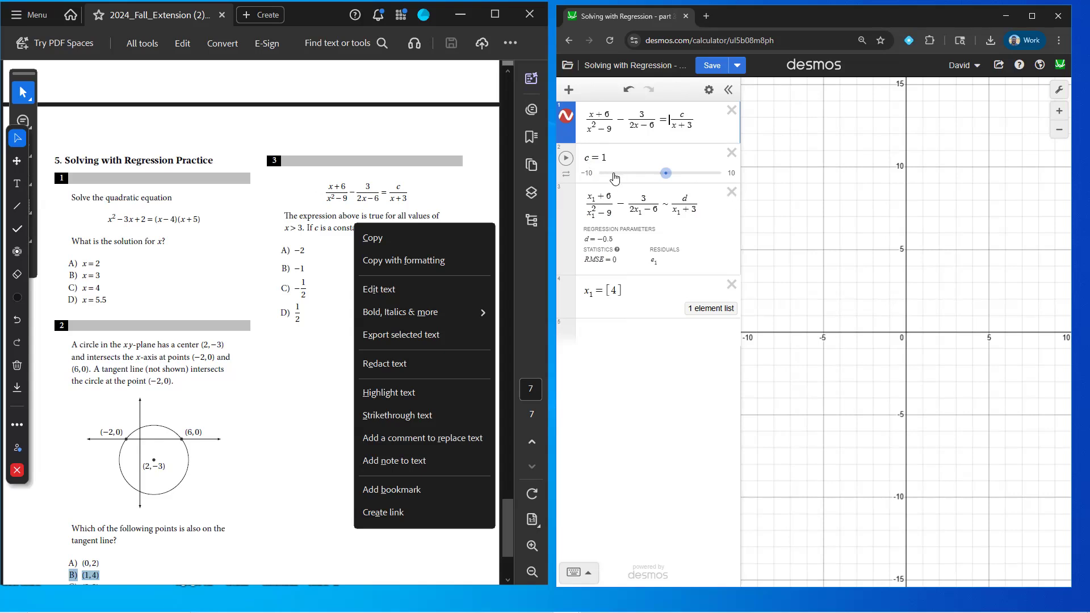
key(BackSpace)
text(-)
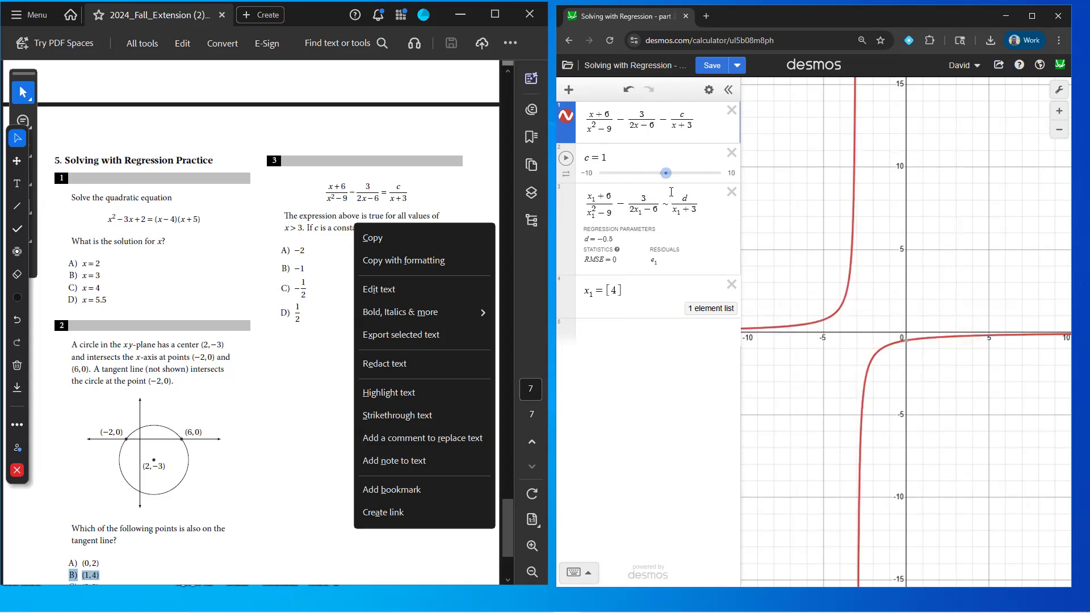
click(327, 273)
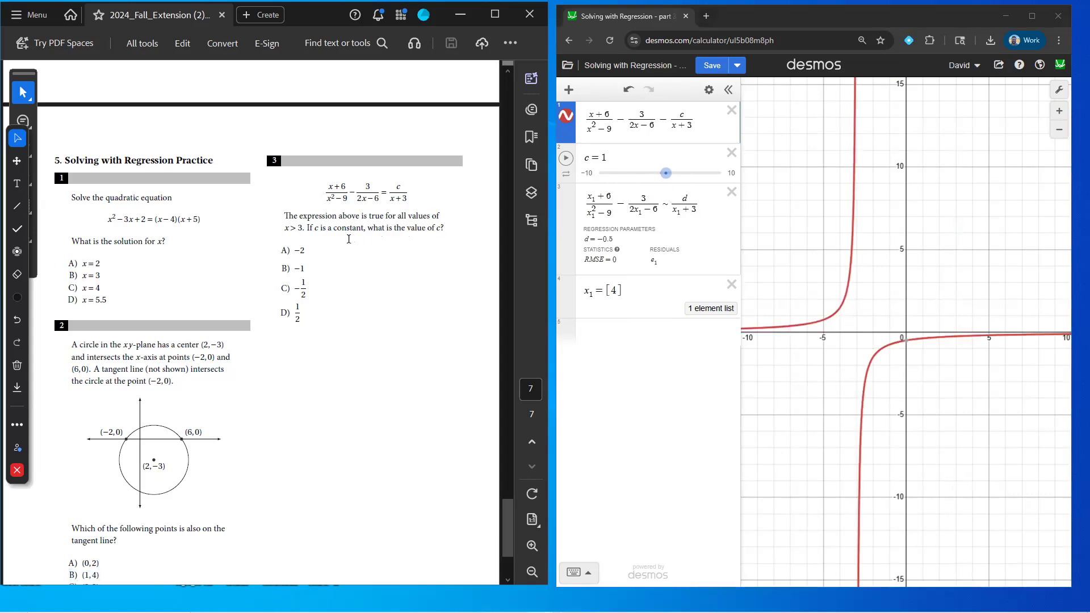
Set c to −2, −1 and finally −1/2 to test the answer choices, and trace the graph along the x-axis.
double_click(604, 157)
text(-2)
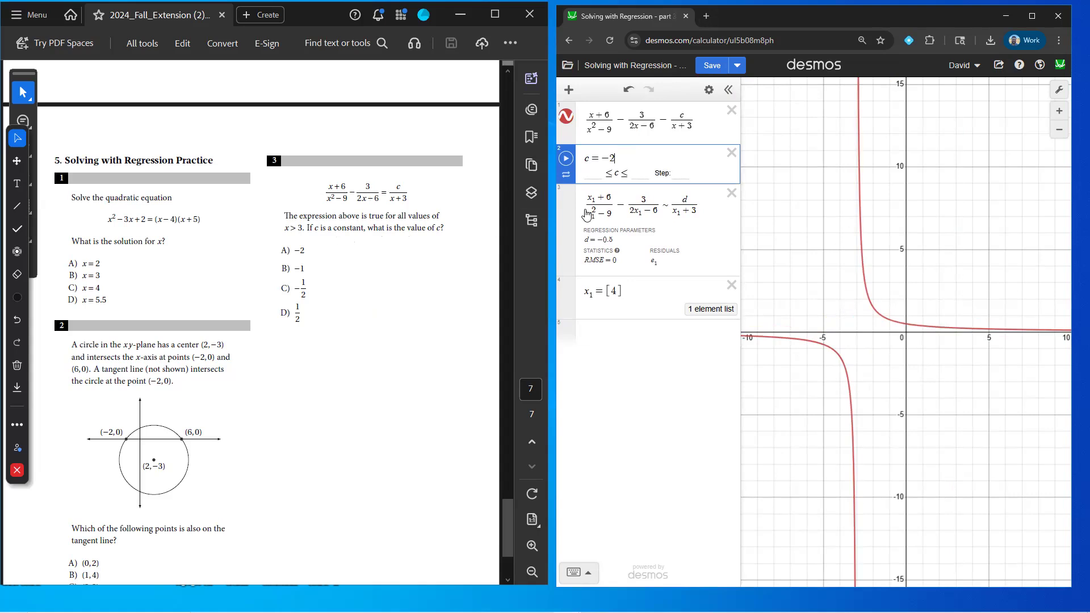
drag(614, 159, 604, 162)
text(-1)
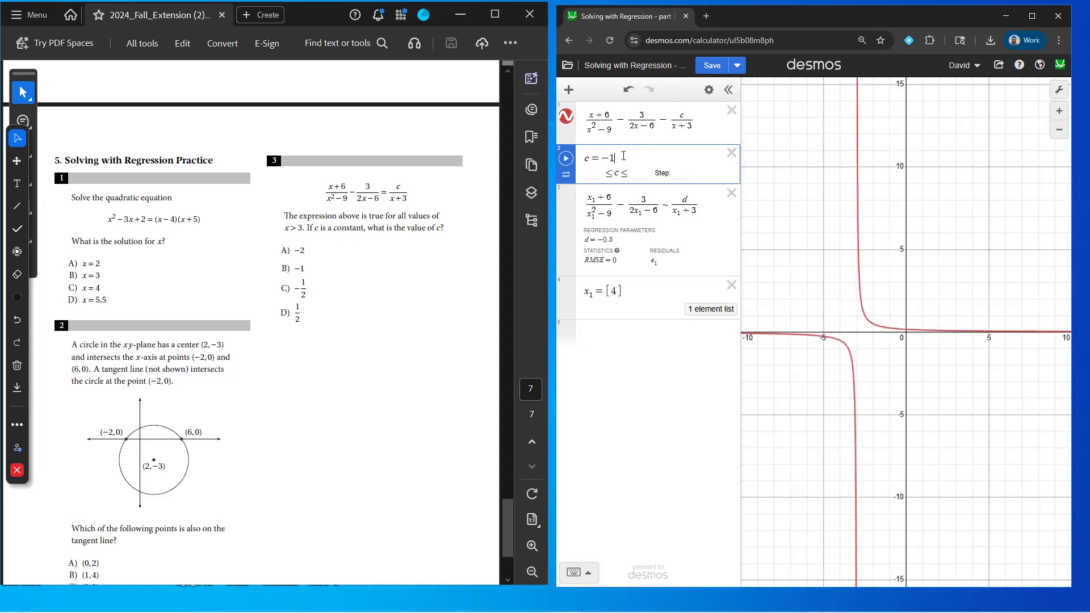
drag(623, 157, 611, 157)
text(1/2)
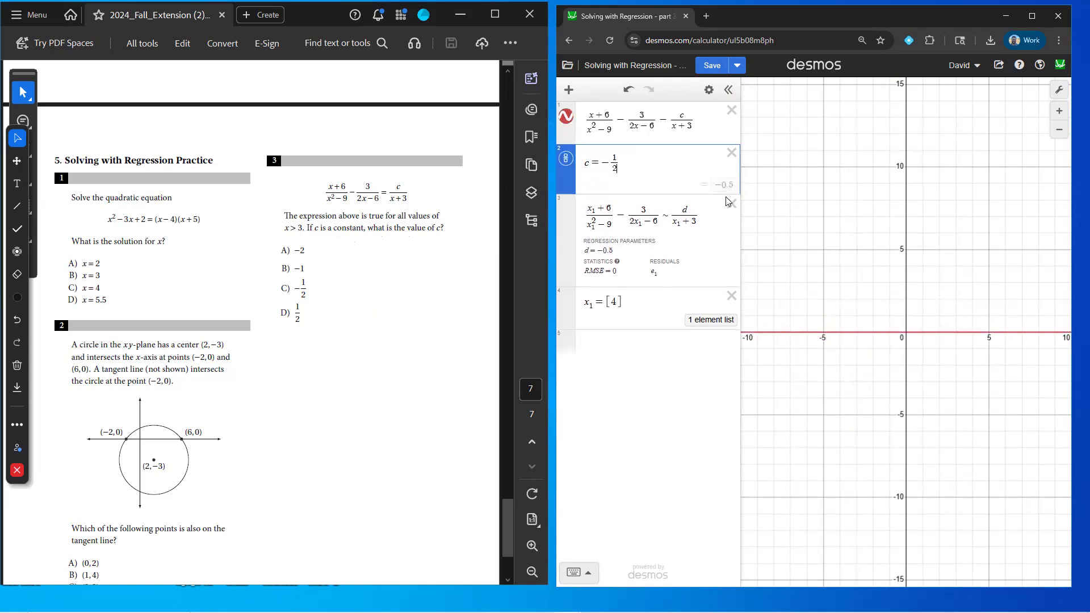
drag(834, 336, 990, 337)
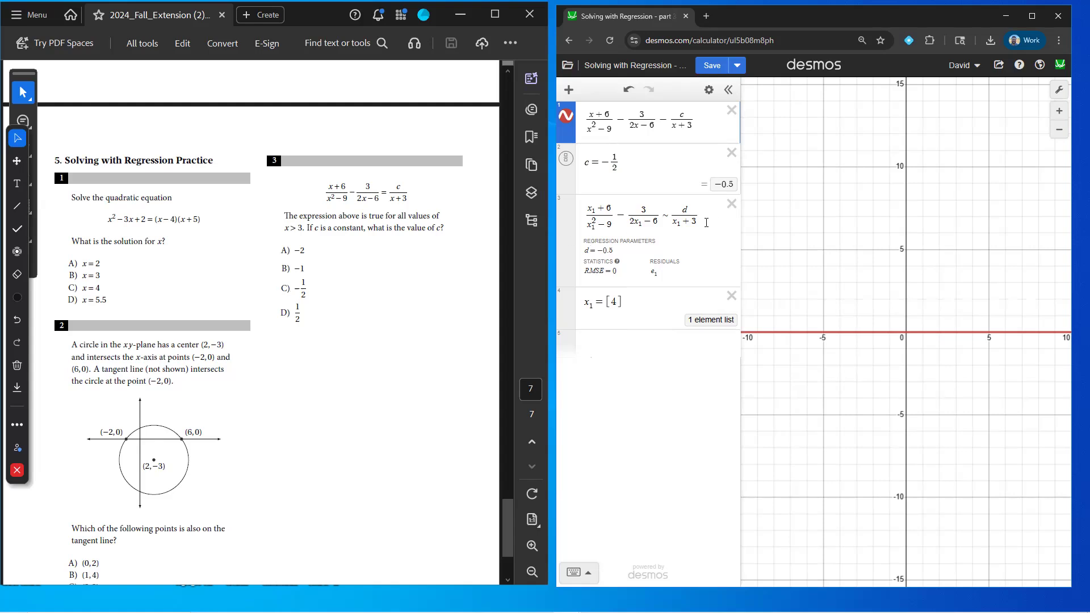
Clear the regression in the third expression and enter (x₁ + 6)/(x₁² − 9) as its first term.
drag(703, 222, 587, 212)
key(BackSpace)
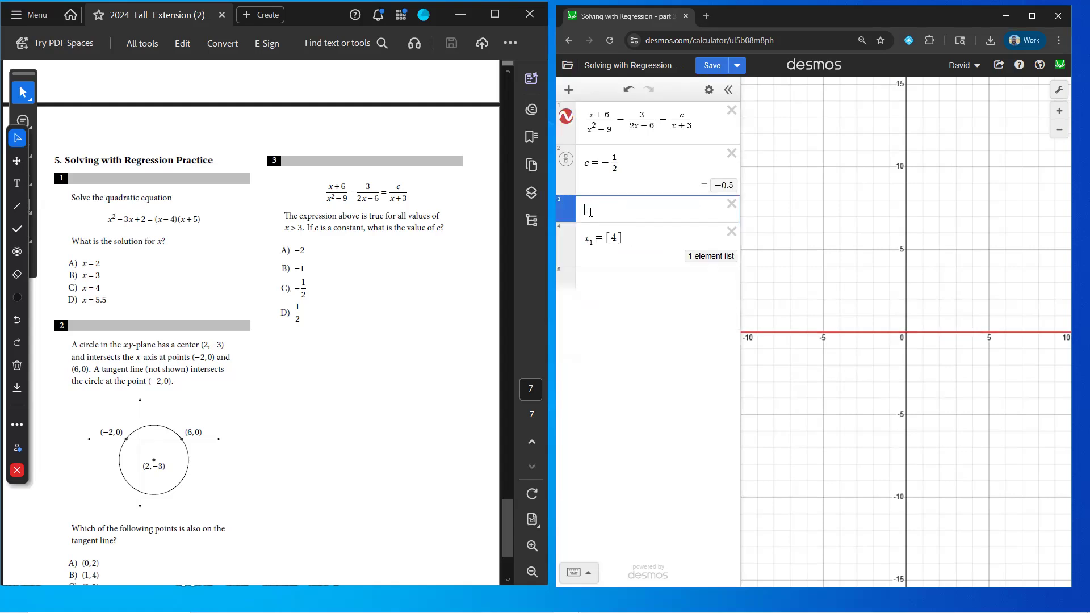
text(()
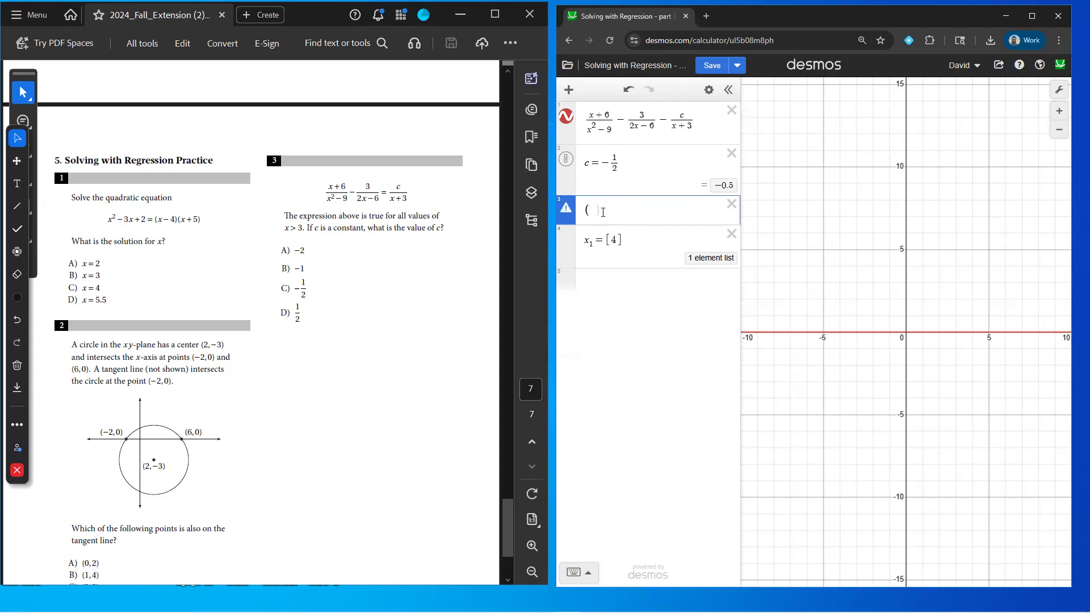
text(/()
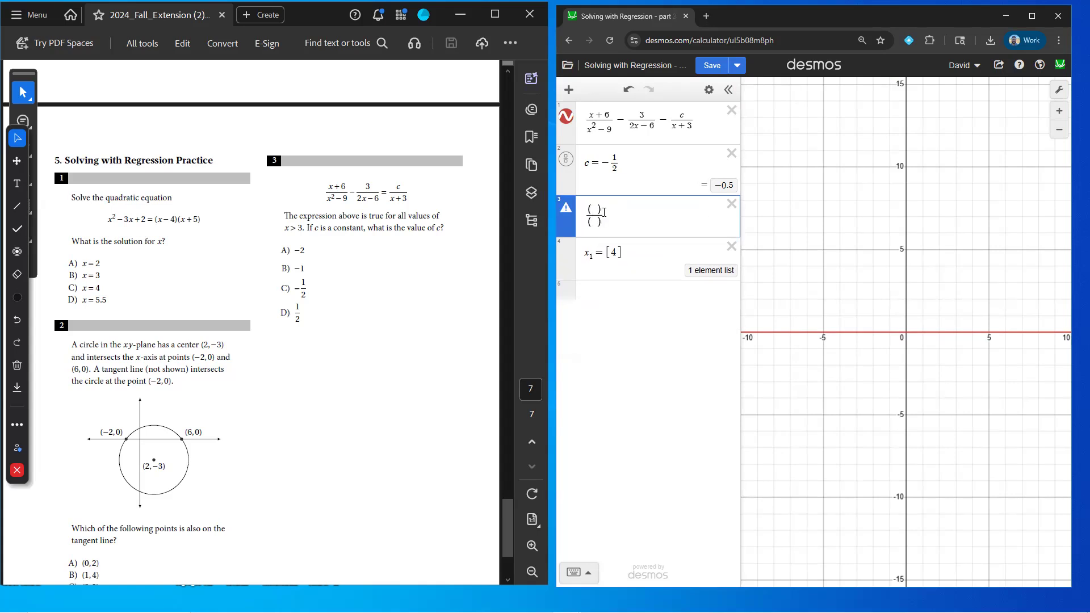
text(x1-6)
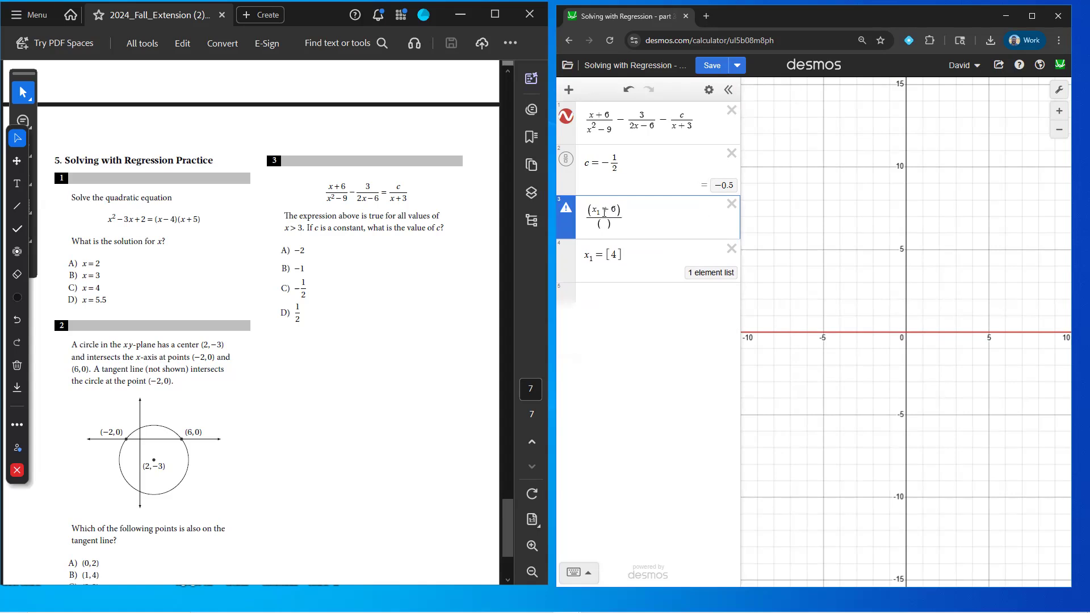
text(x1^2)
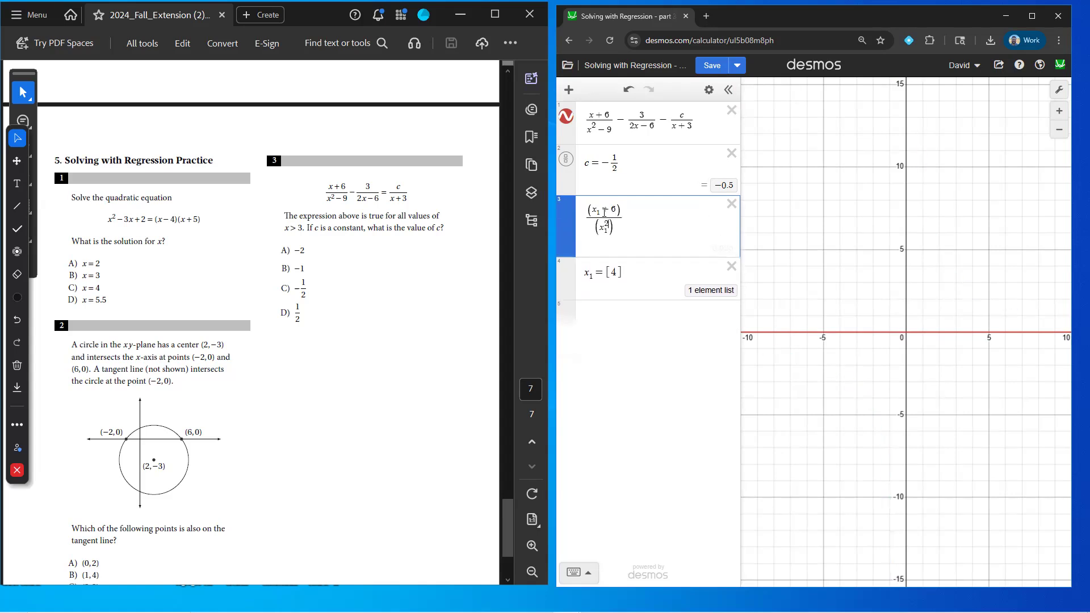
key(Right)
text(-9)
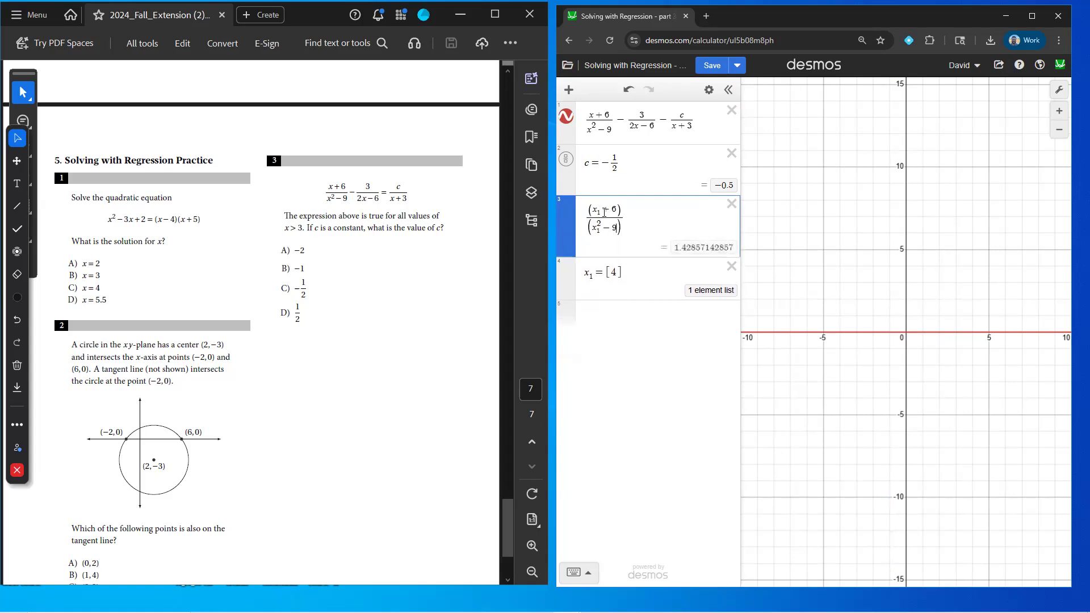
Subtract the fraction 3/(2x₁ − 6) from the first term in the third expression.
text(-)
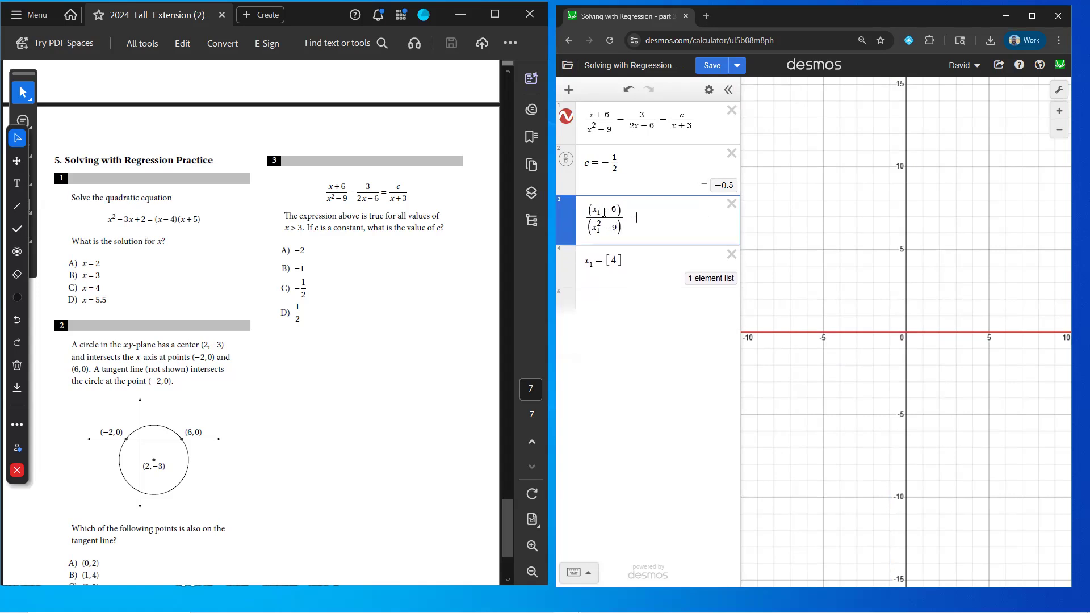
text(()
text(/()
text(3)
key(Down)
text(2x_1-)
text(6)
key(Up)
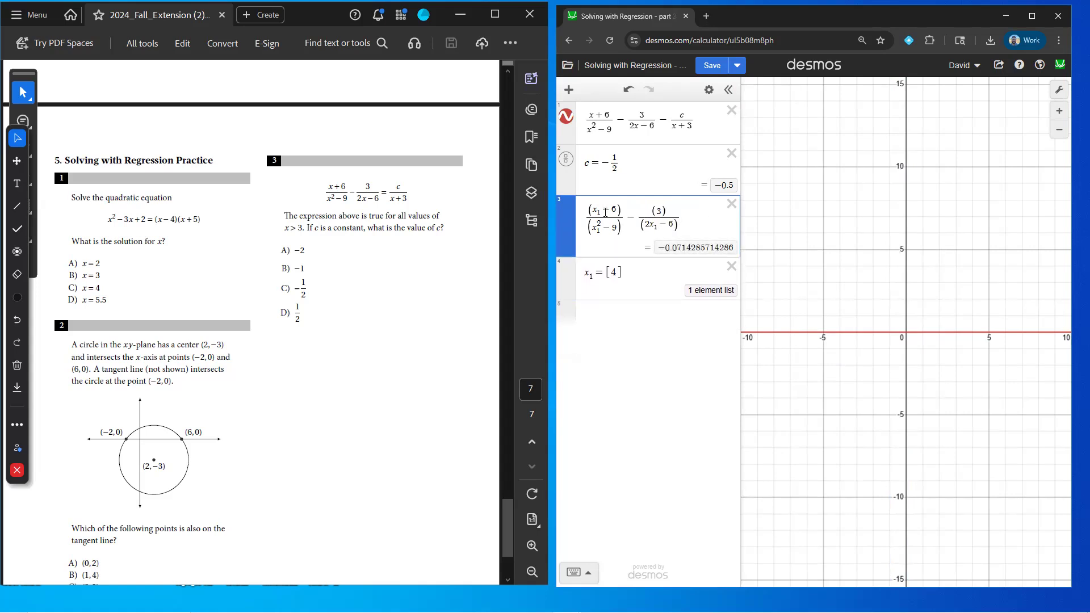
Complete the third expression as a regression with ~ c/(x₁ + 3) on its other side.
text(=x/)
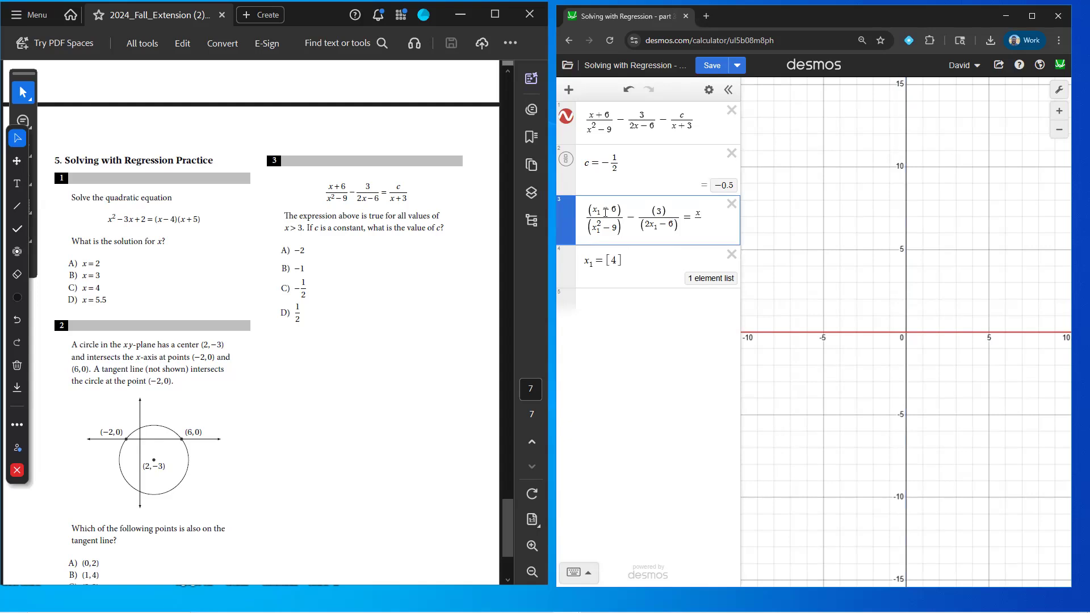
key(BackSpace)
key(BackSpace)
text(c/(x+3)
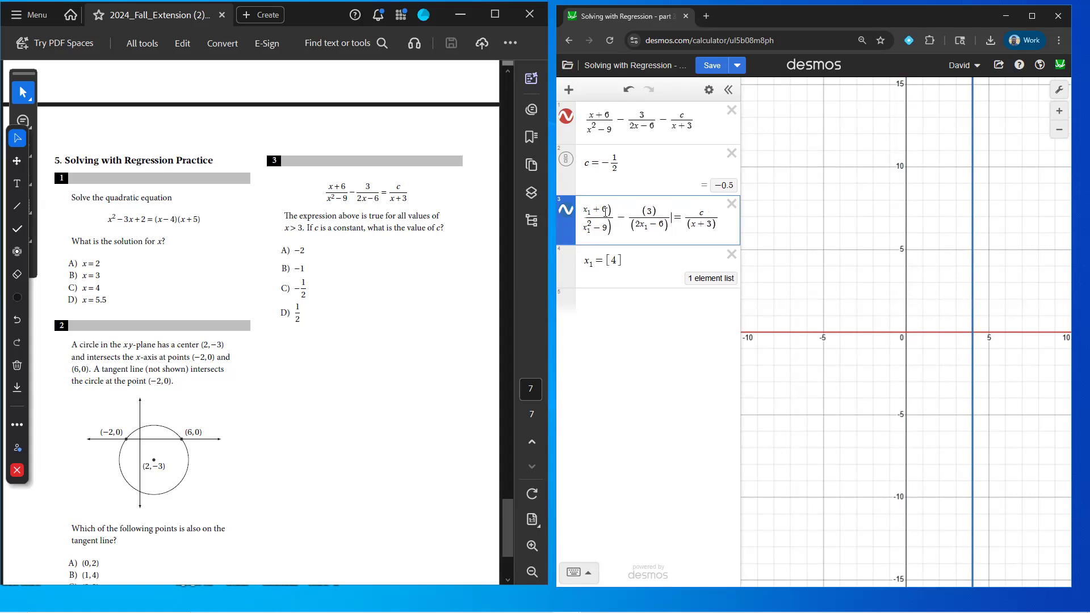
key(shift+Right)
text(~)
text(1)
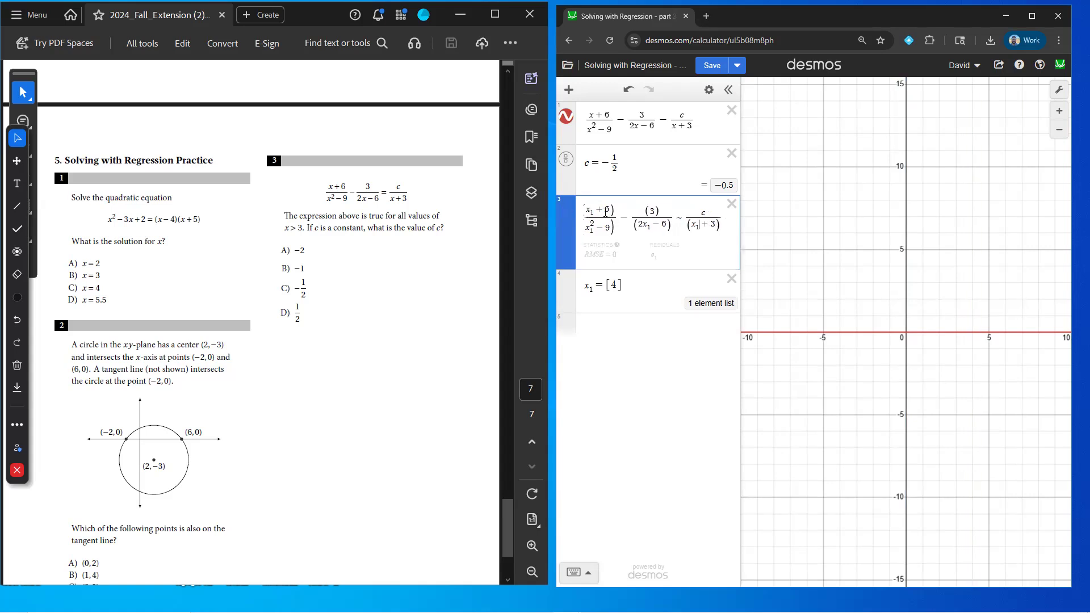
Replace the x₁ definition with a new one-element list, try 3, 1 and 2 as its entry, and leave the list empty.
key(Down)
key(shift+Left)
key(shift+Left)
key(shift+Right)
key(BackSpace)
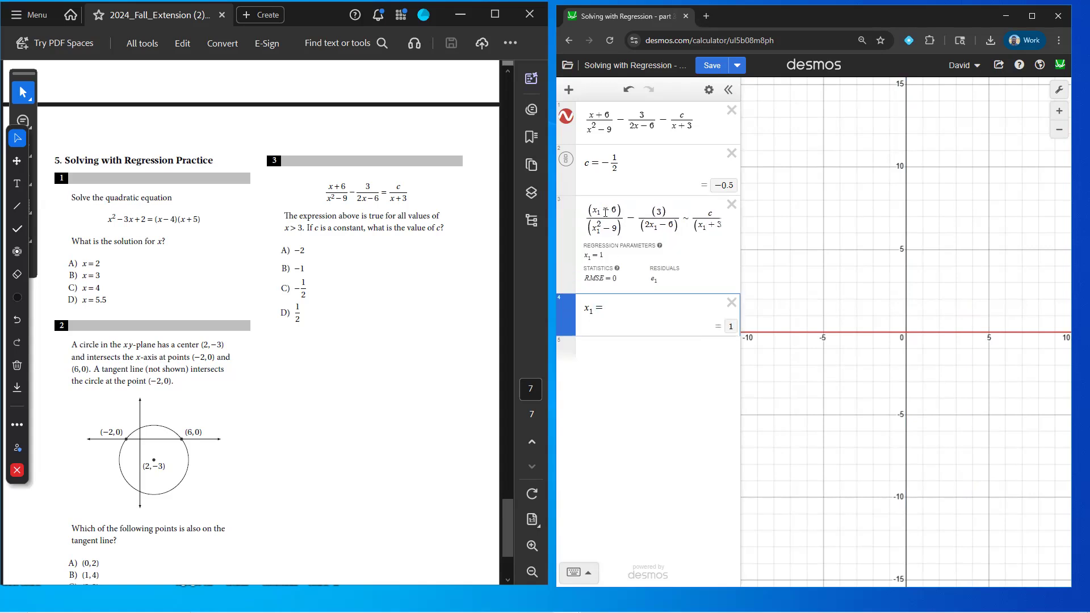
text([3)
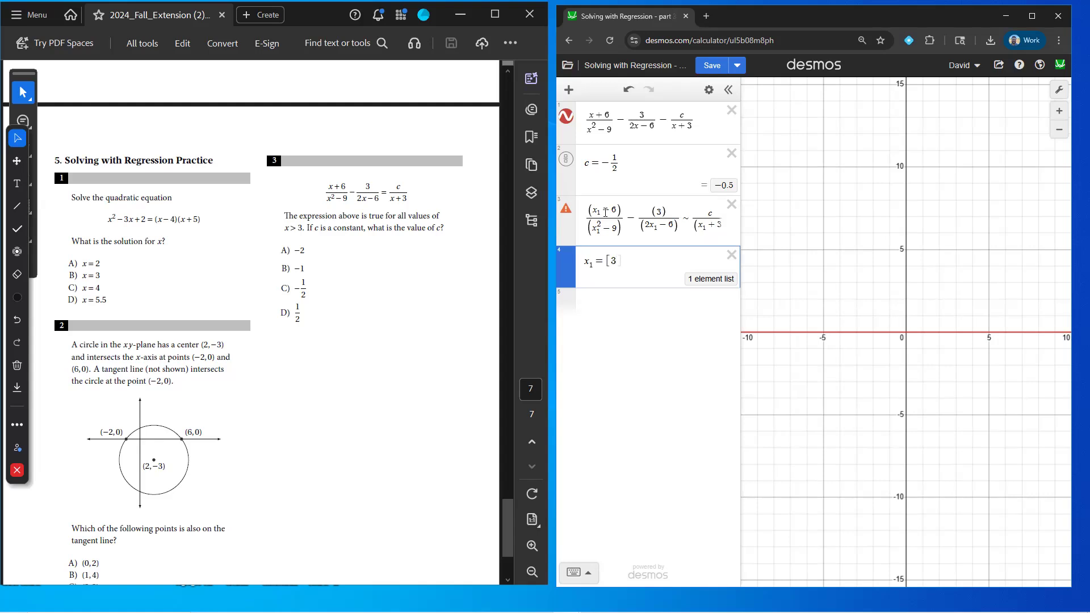
key(BackSpace)
text(1)
key(BackSpace)
text(2)
key(BackSpace)
Replace the parameter c with d in the regression, and enter 3 as the single element of the x₁ list.
key(Up)
text(d)
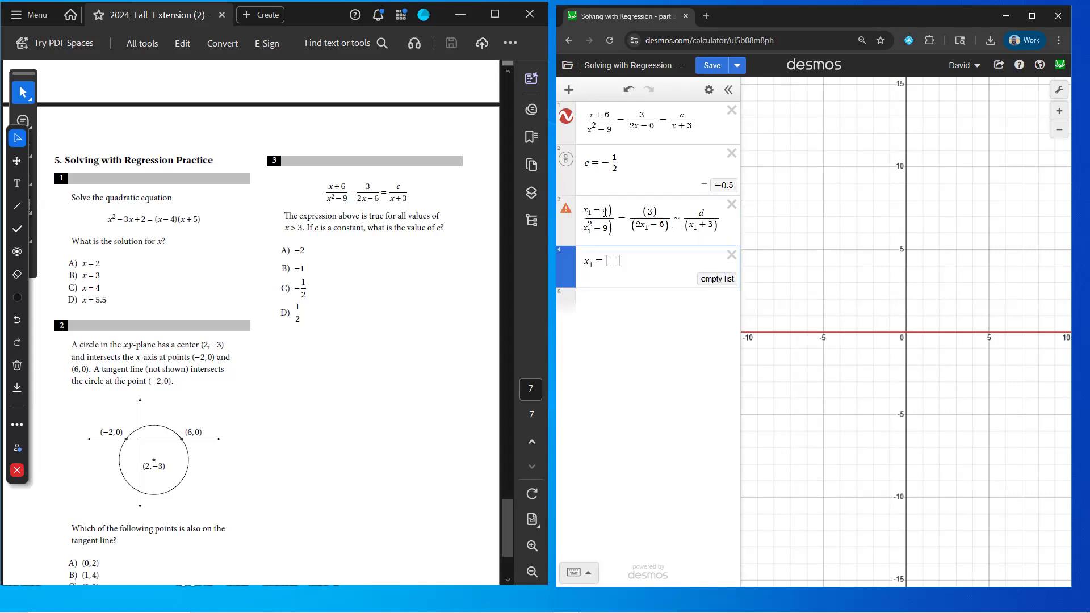
key(Down)
text(1)
key(BackSpace)
text(1)
key(BackSpace)
text(4)
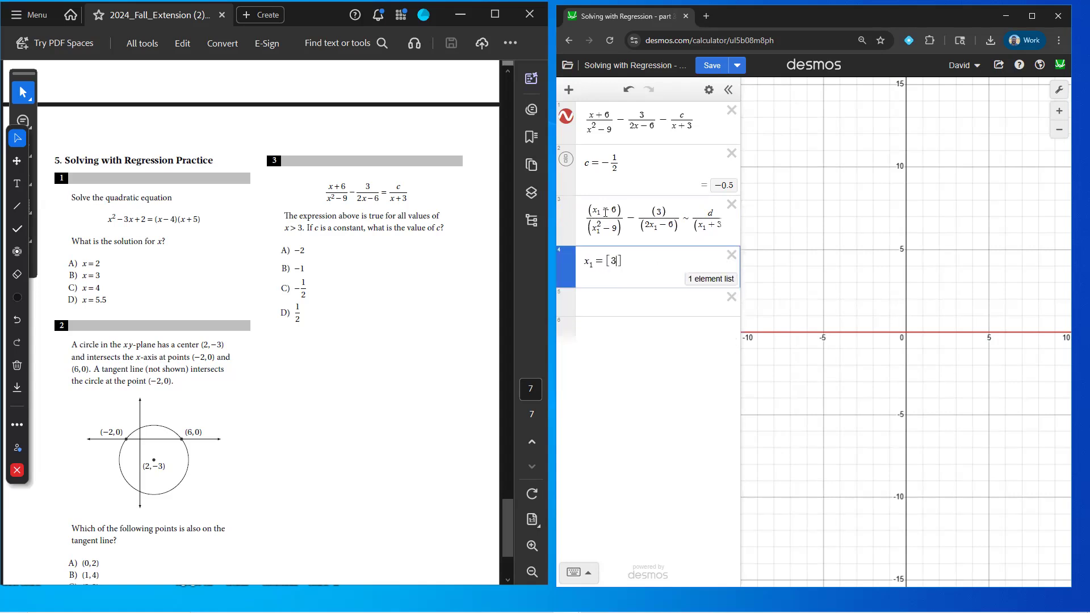